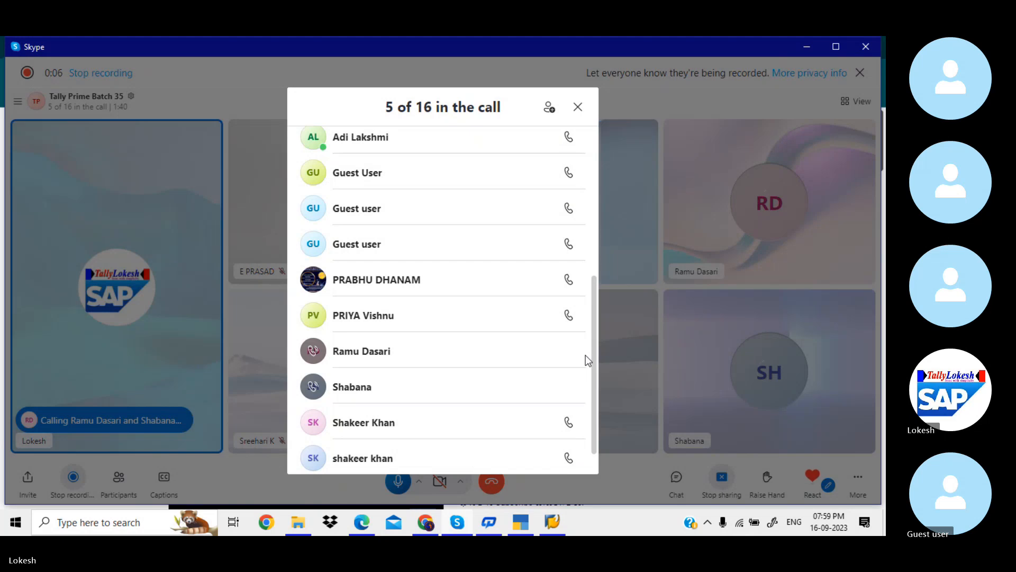
Switch to the course material PDF in Edge and copy the SERVICE COMPANIES heading of Module -1.
click(577, 107)
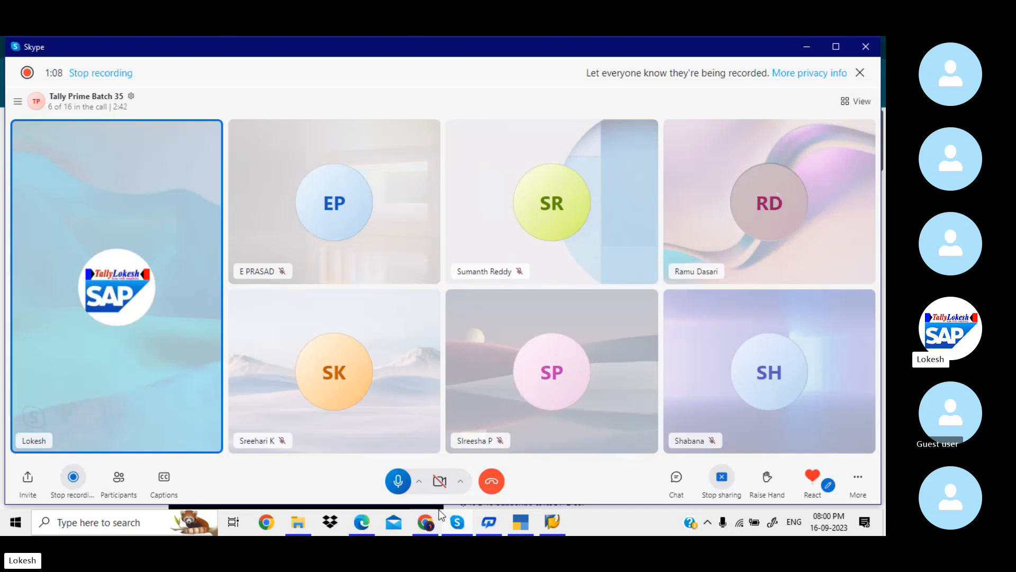
click(432, 530)
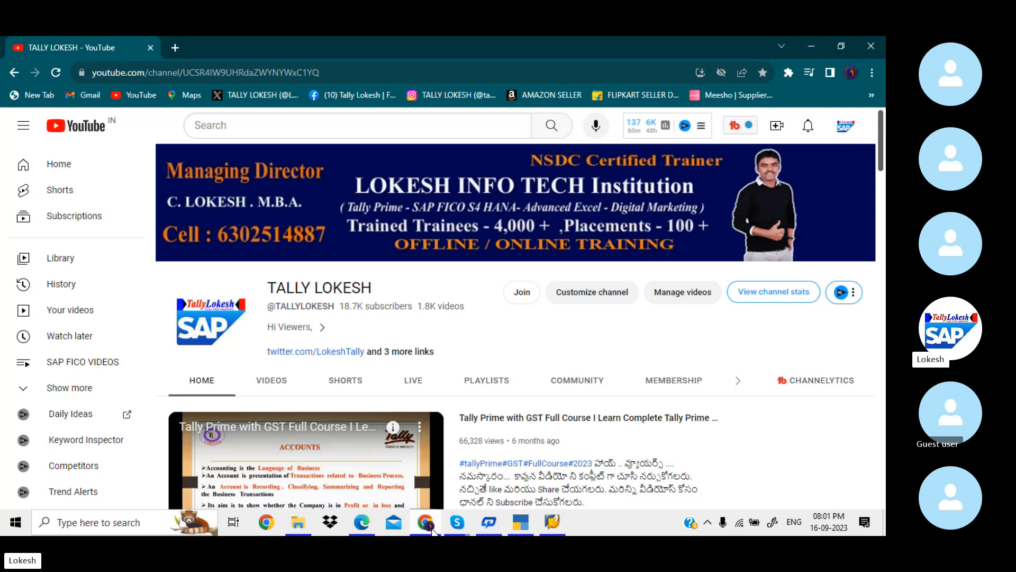
click(363, 523)
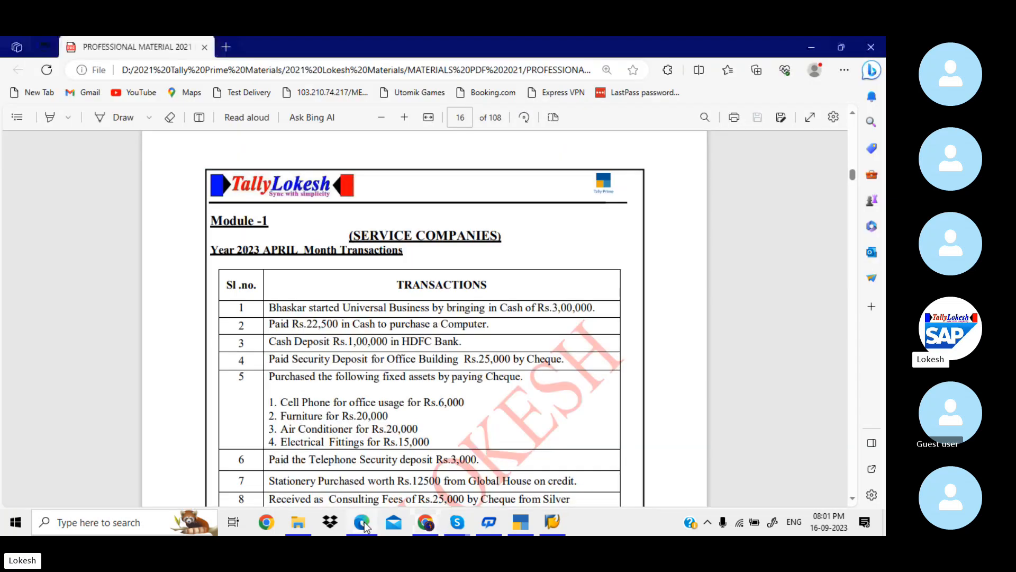
scroll(455, 286, down, 1)
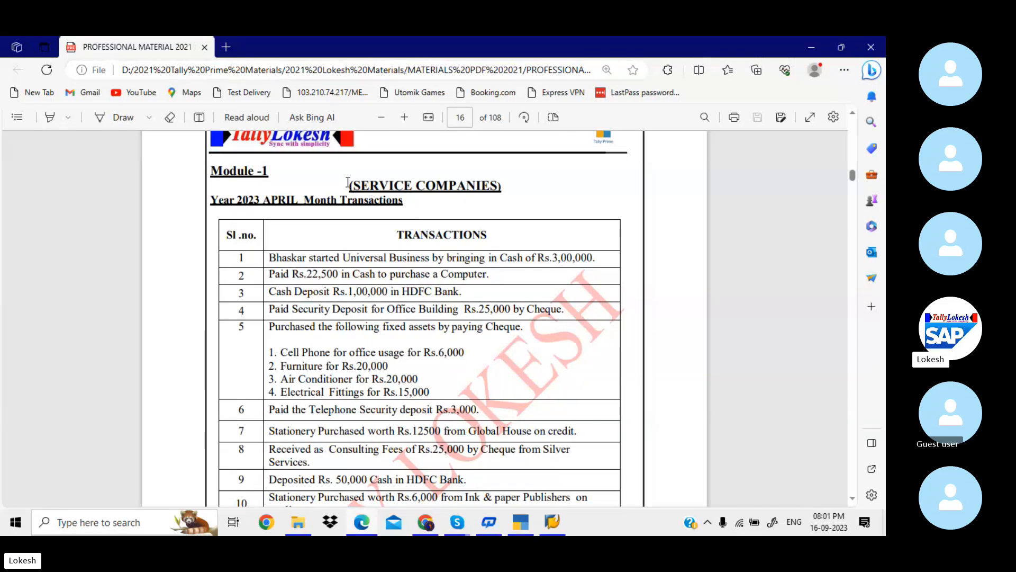
drag(351, 184, 498, 181)
key(ctrl+c)
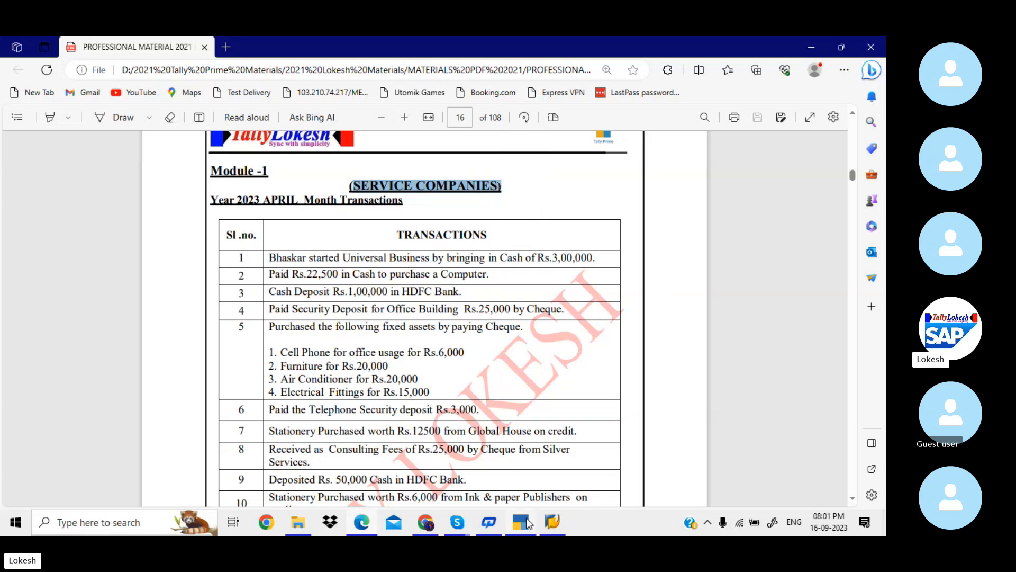
Switch to TallyPrime and start a new company with SERVICE COMPANIES as both its company name and mailing name.
mouse_move(528, 522)
click(534, 467)
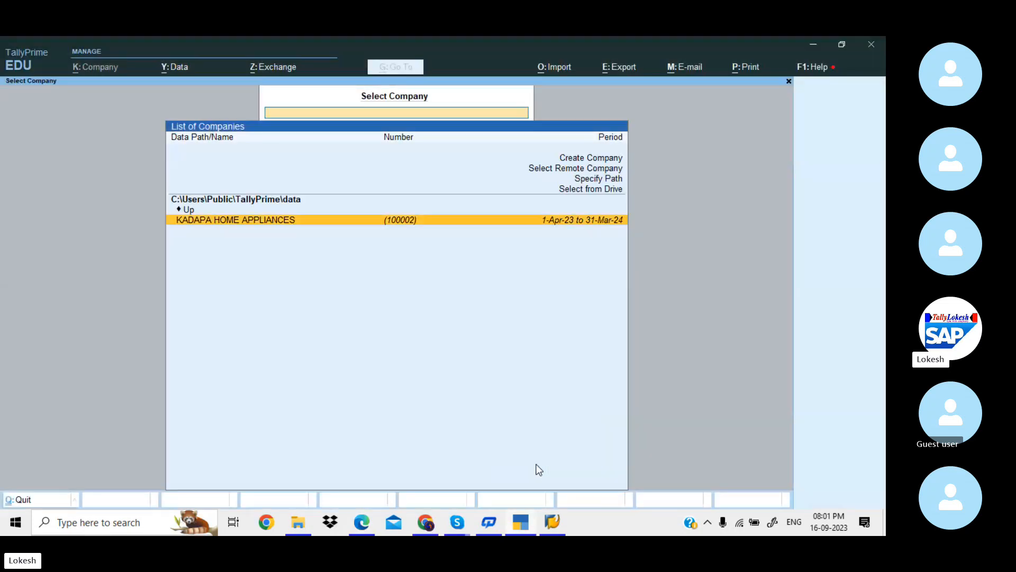
key(Up)
key(Up)
key(Return)
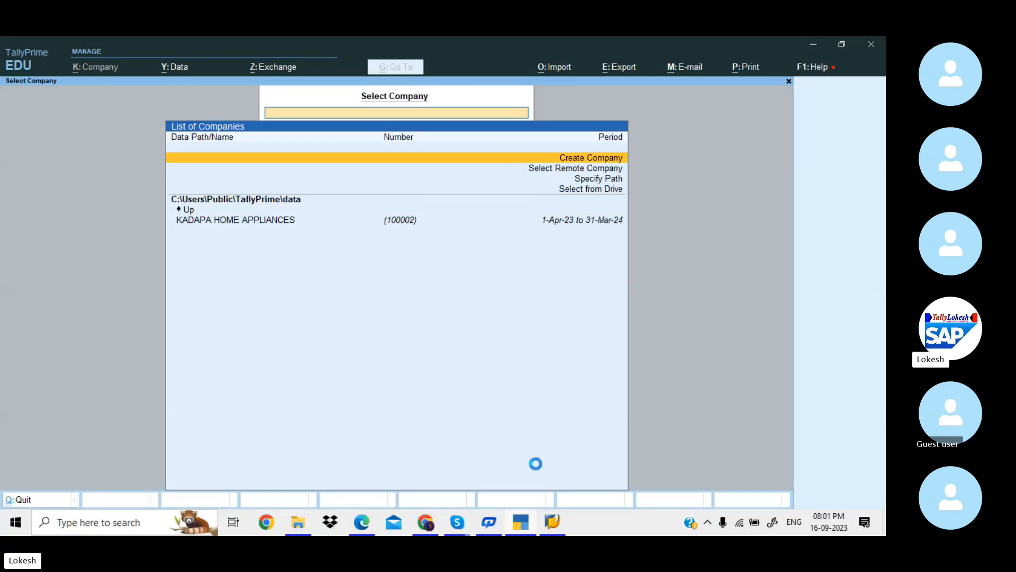
key(ctrl+v)
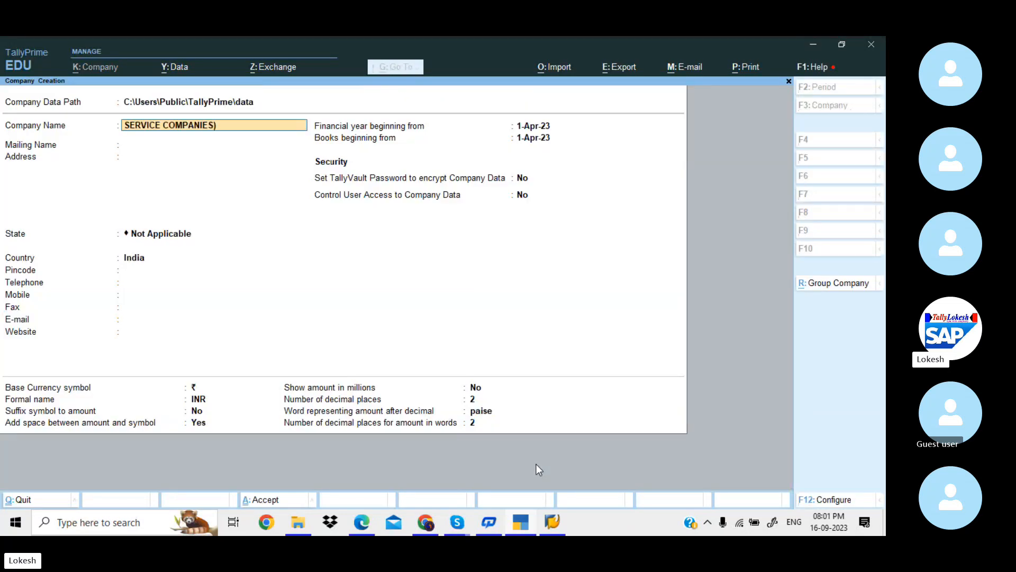
key(BackSpace)
key(Return)
key(Return)
key(Return)
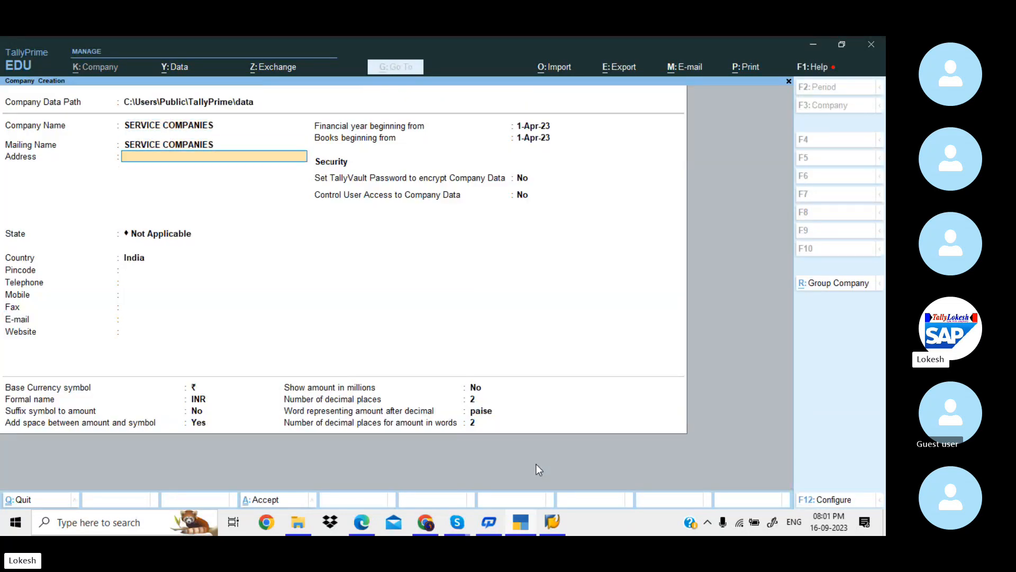
Leave the company's address empty, set its state to Andhra Pradesh, and leave the phone and fax details blank.
key(Down)
key(Down)
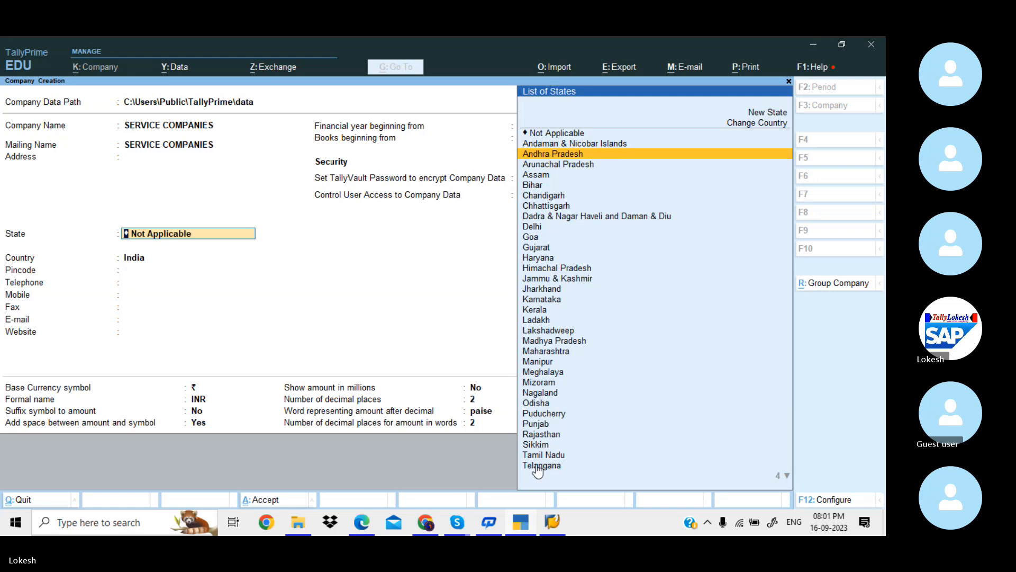
key(Return)
key(Return)
key(Return)
key(Return)
key(Return)
key(Return)
key(Return)
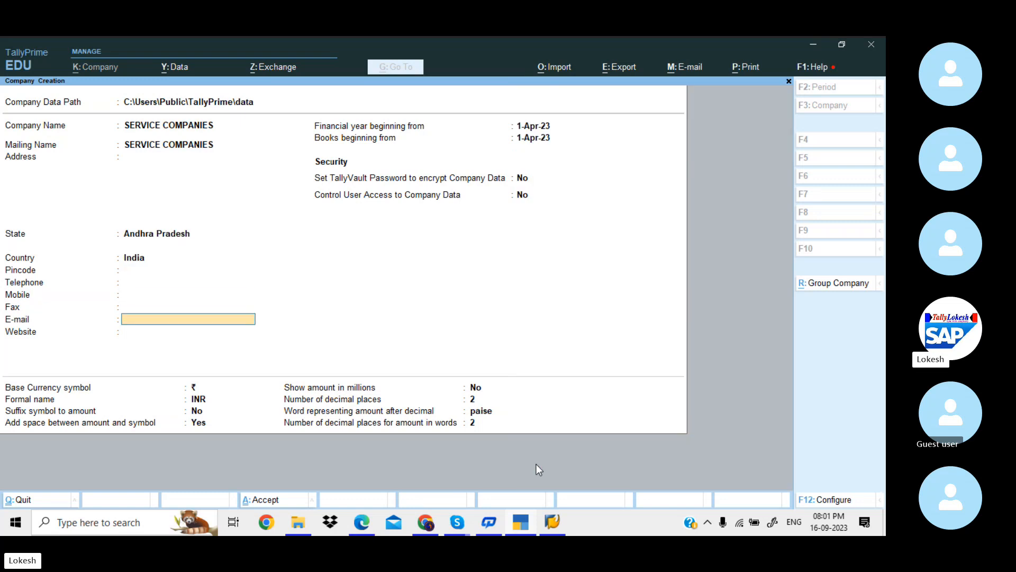
Keep the default financial year and base currency settings and accept the creation of the company.
key(Return)
key(Return)
key(Return)
key(Return)
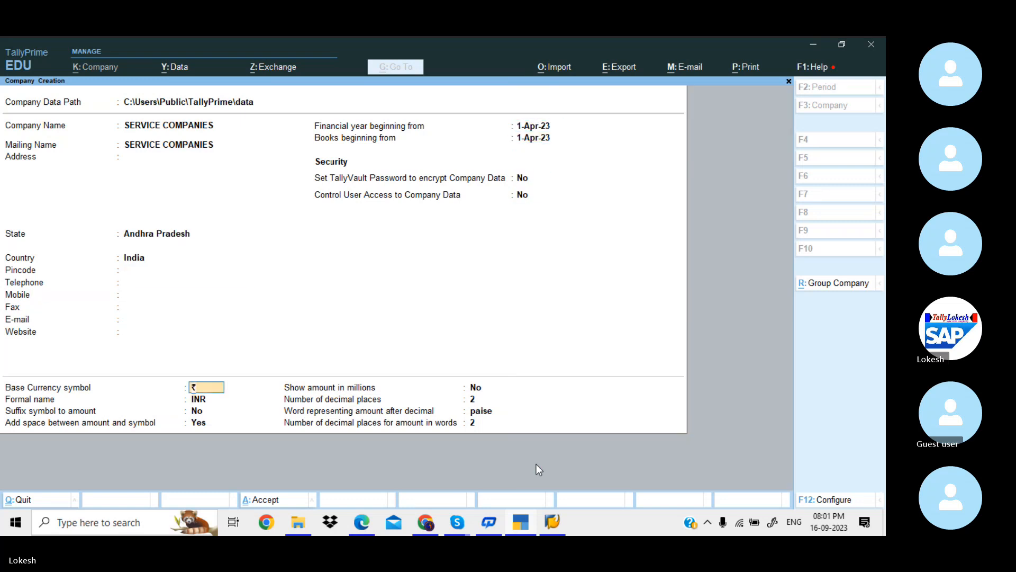
key(Return)
key(Return)
key(Return)
key(Return)
key(Return)
key(Return)
key(Return)
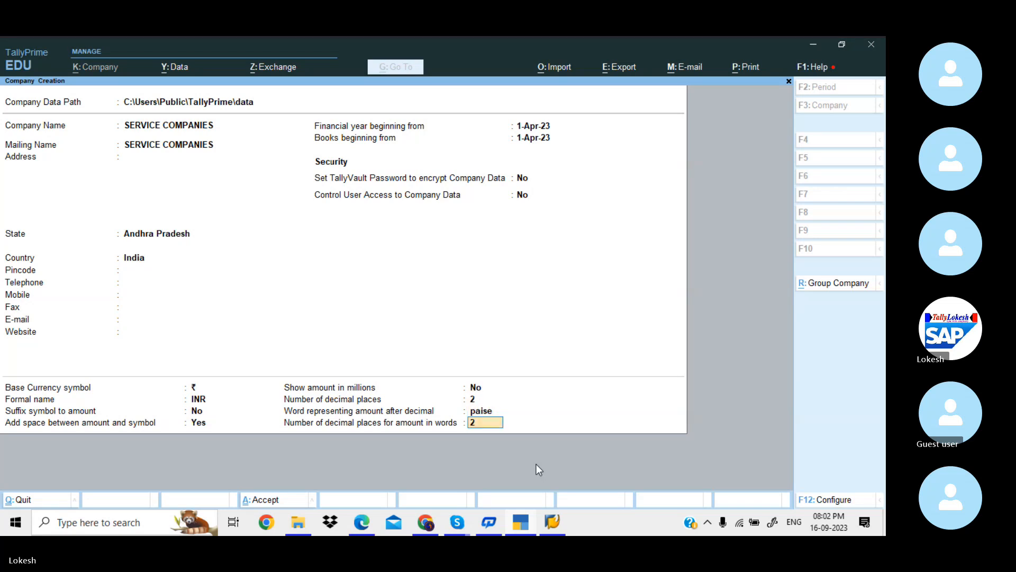
key(Return)
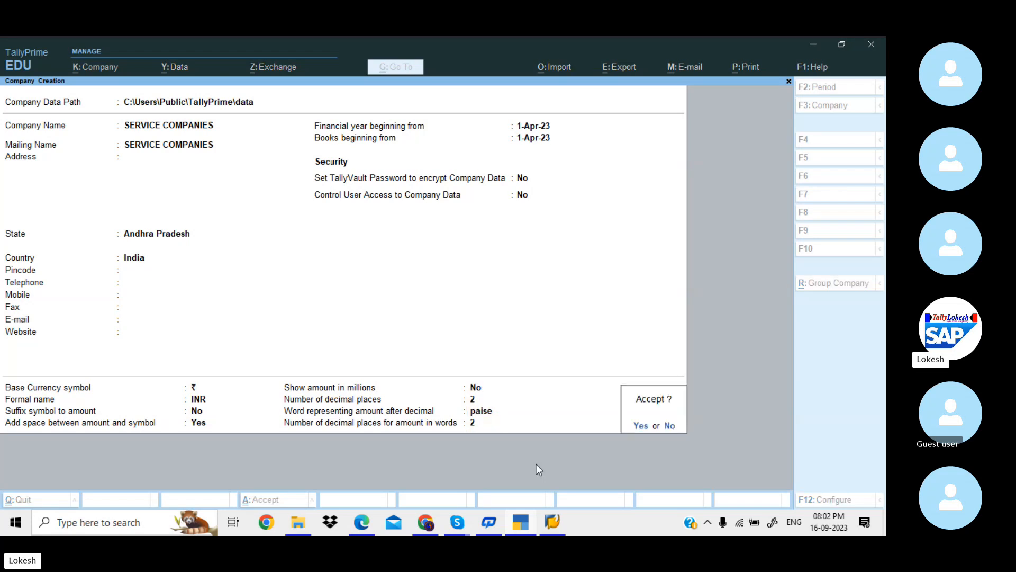
key(Return)
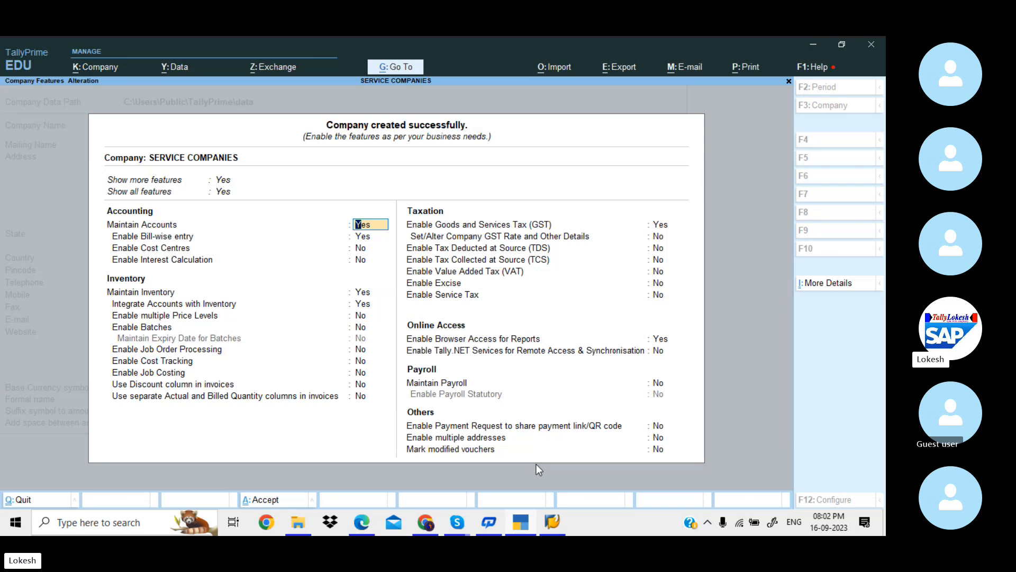
Keep Maintain Accounts enabled and turn off bill-wise entry and Maintain Inventory in the company features.
key(Return)
text(n)
key(Return)
key(Return)
key(Return)
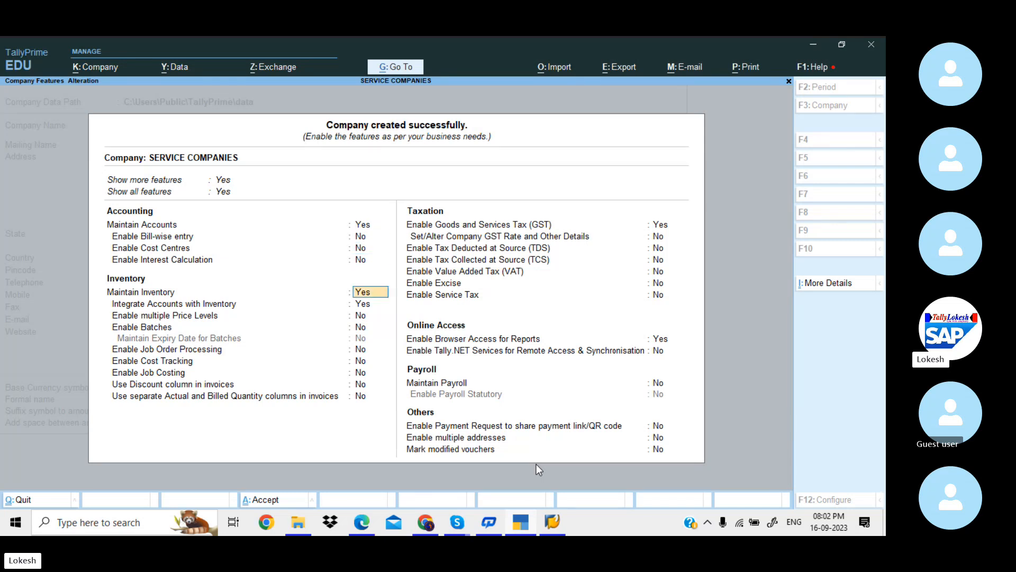
text(n)
key(Return)
Disable Goods and Services Tax and browser access for reports, and save the company features.
text(n)
key(Return)
key(Return)
key(Return)
key(Return)
key(Return)
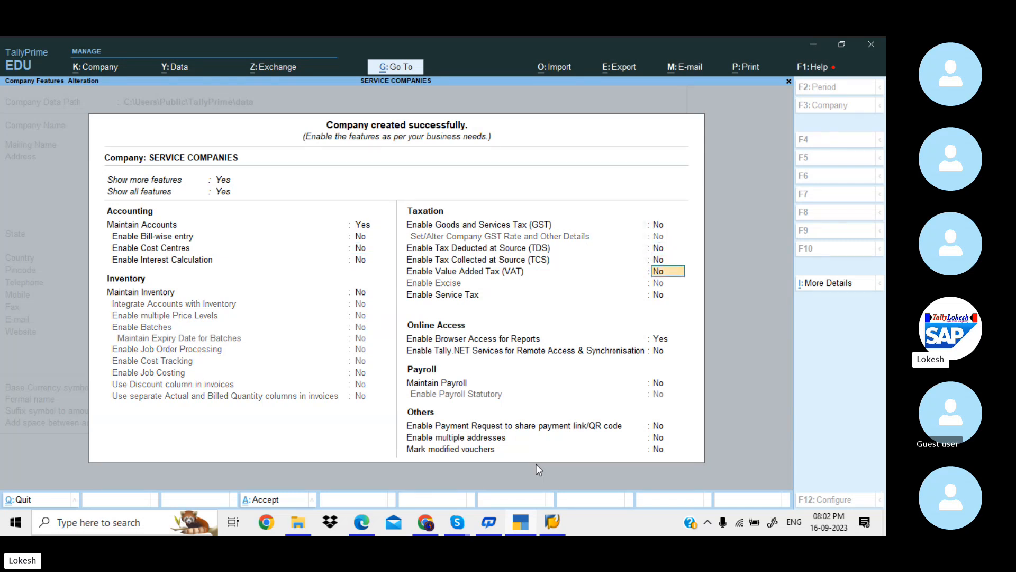
text(n)
key(Return)
key(Return)
key(Return)
key(Return)
key(Return)
key(Return)
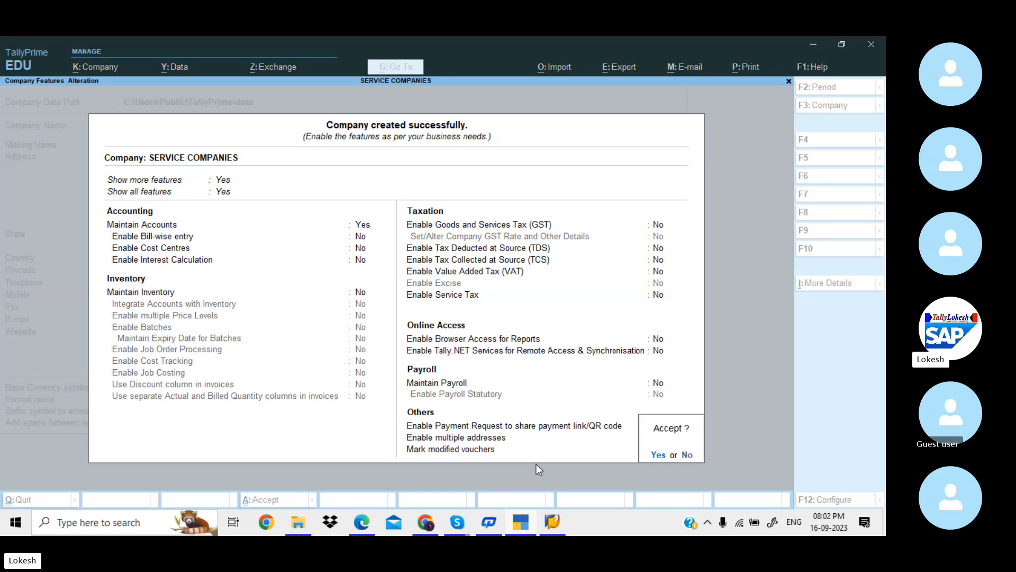
key(Return)
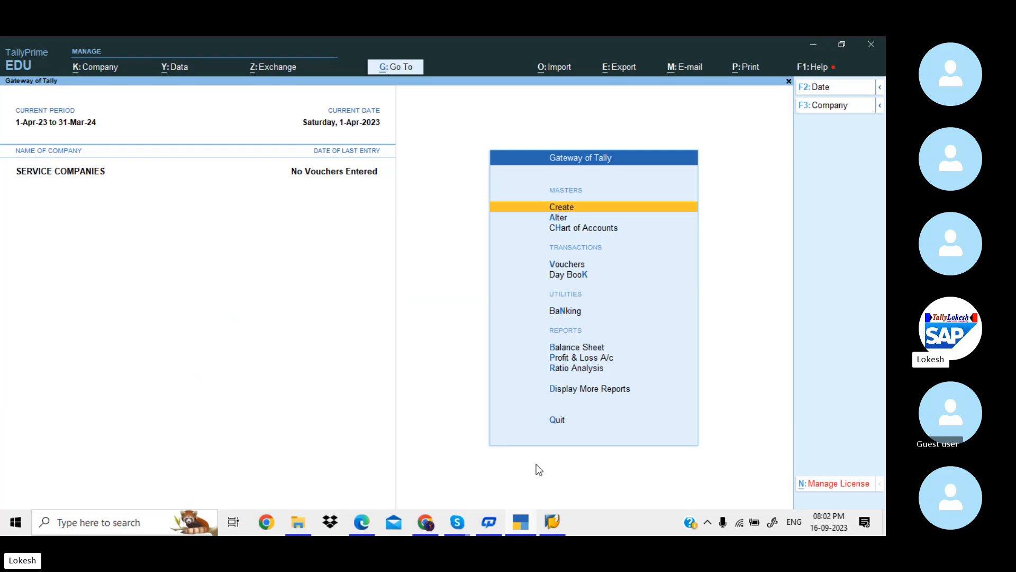
key(Return)
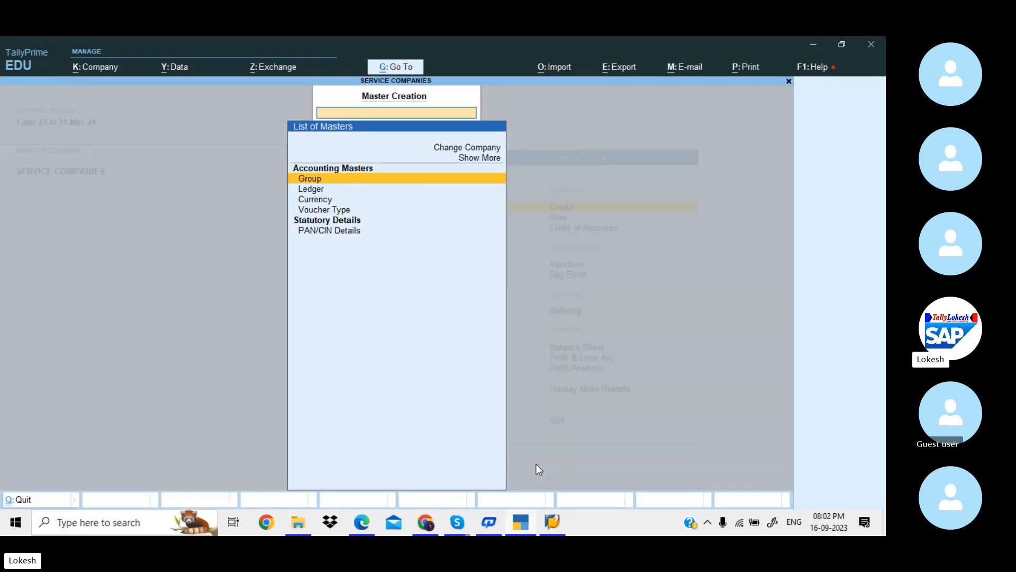
key(Down)
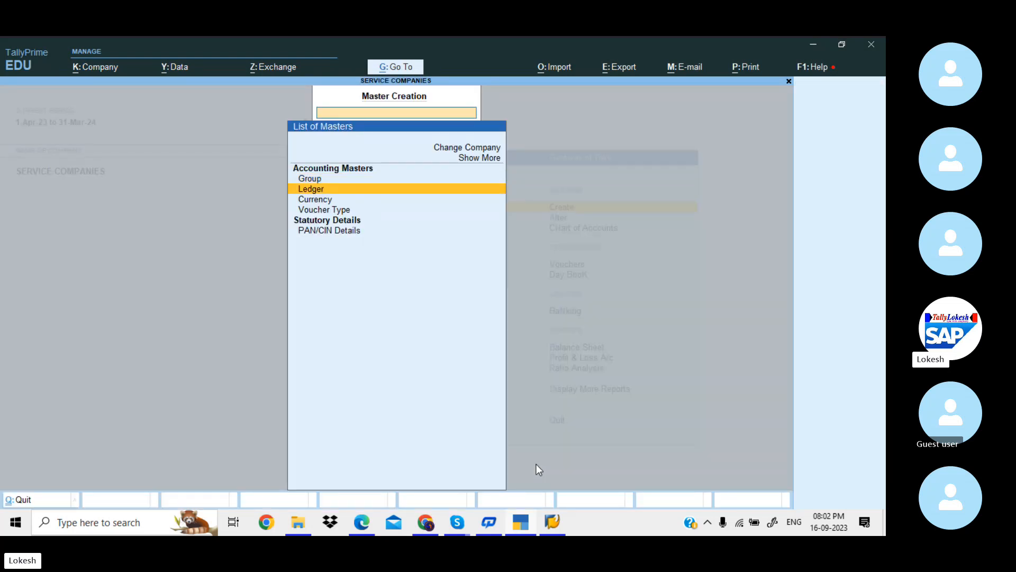
key(Escape)
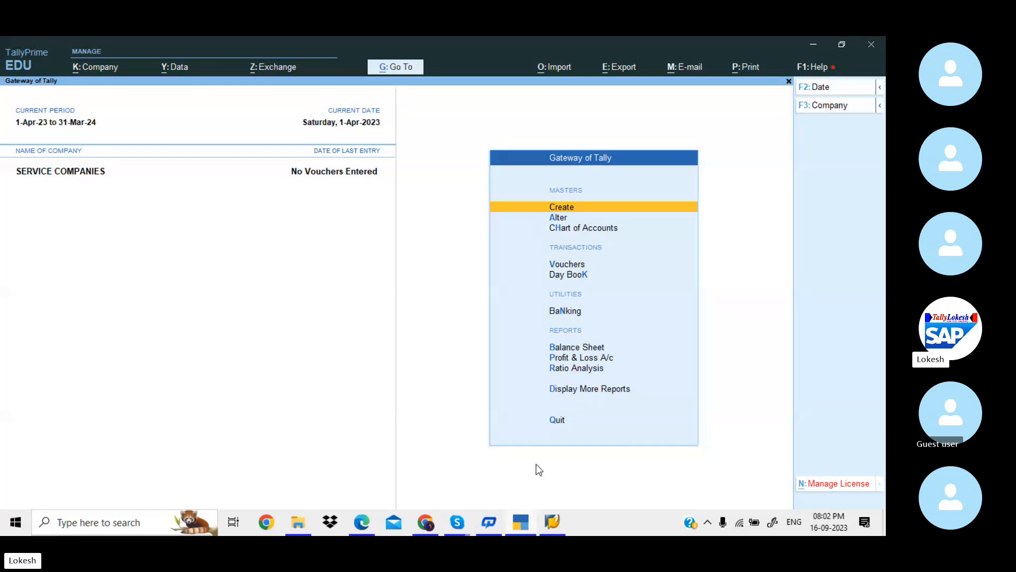
Open accounting voucher entry from the Gateway of Tally and change the voucher type to Receipt.
key(Up)
key(Up)
key(Down)
key(Down)
key(Down)
key(Down)
key(Down)
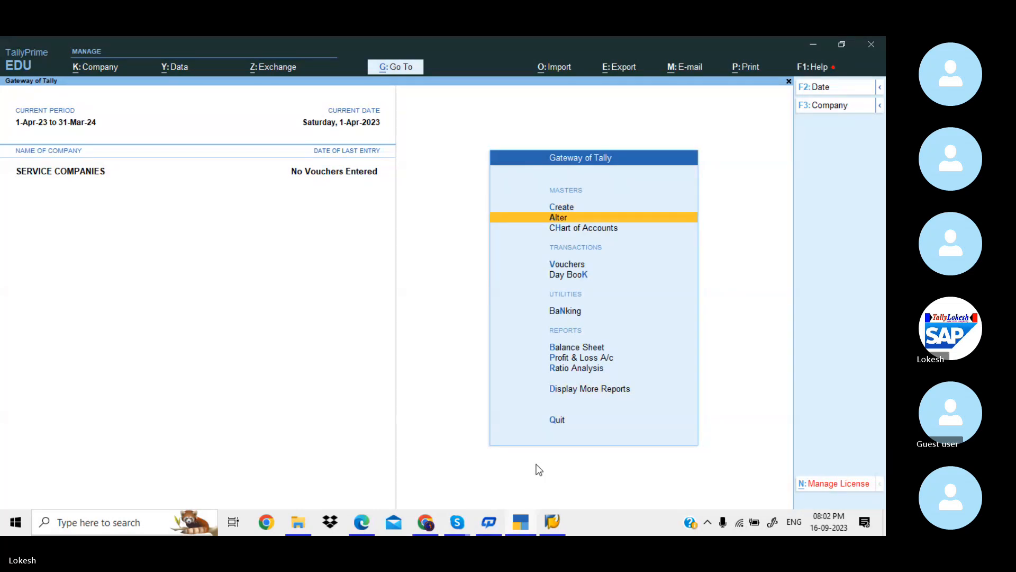
key(Return)
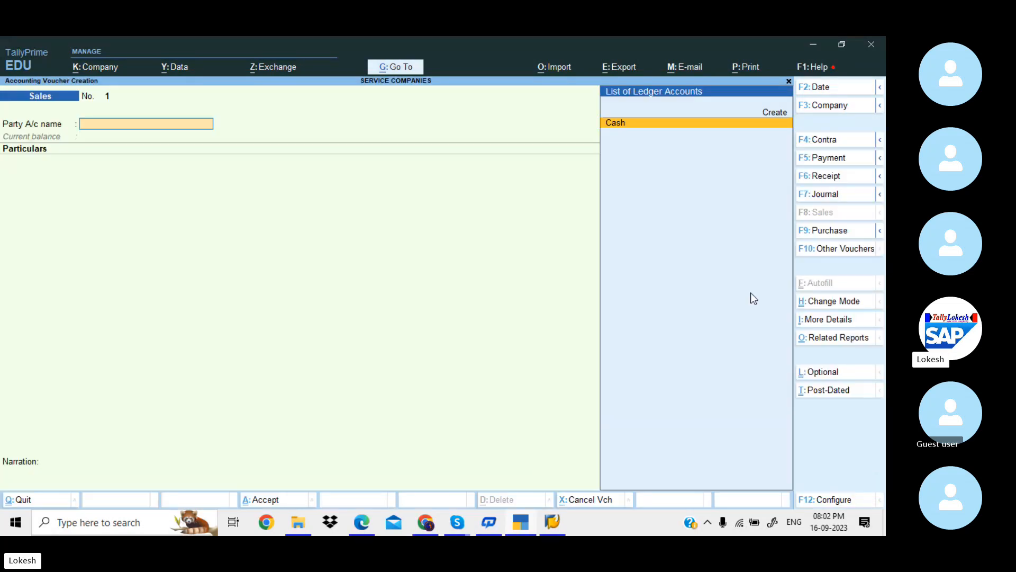
click(846, 181)
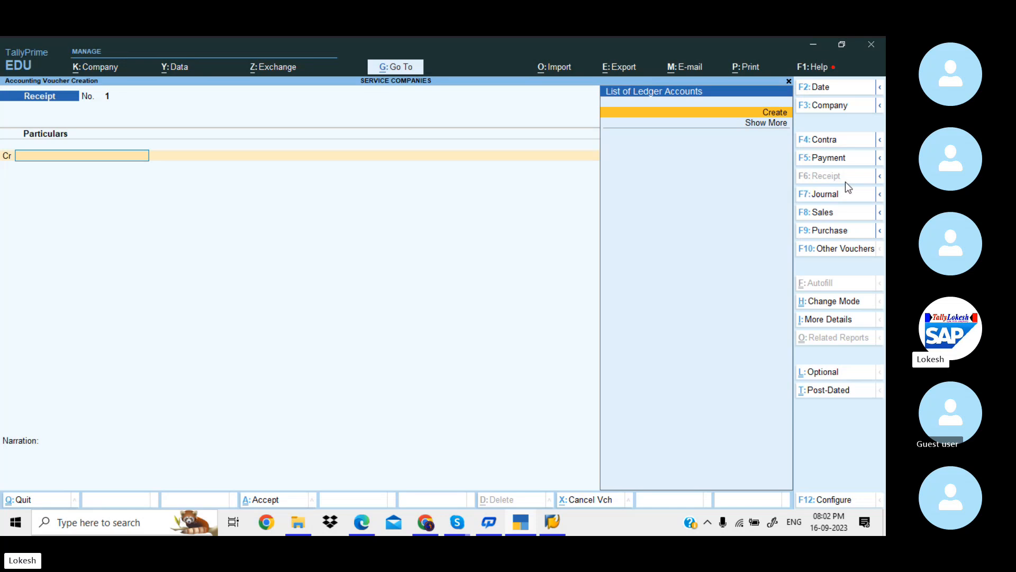
Set the receipt voucher's date to 1-4.
click(830, 89)
key(BackSpace)
text(1-5)
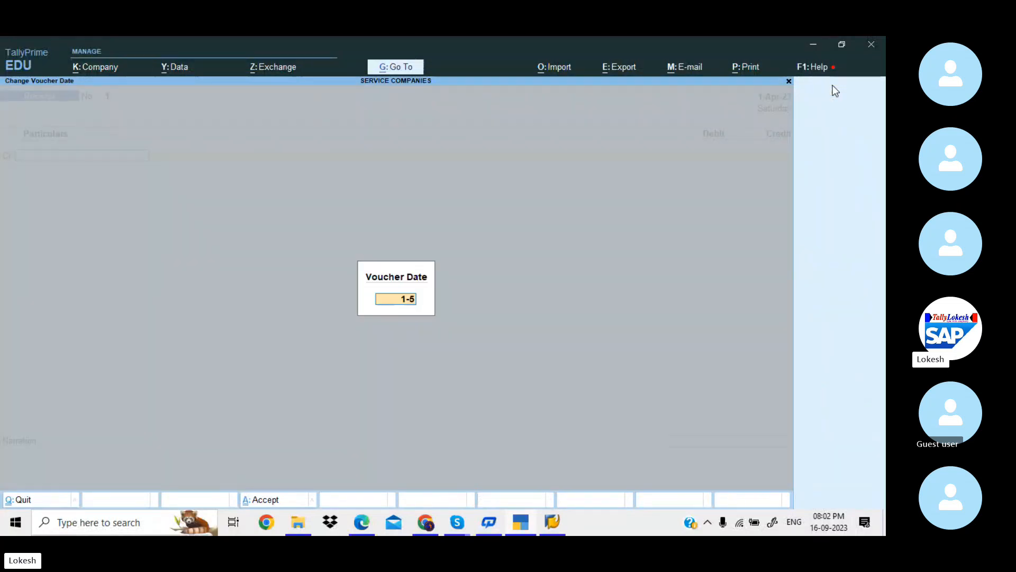
key(BackSpace)
text(4)
key(Return)
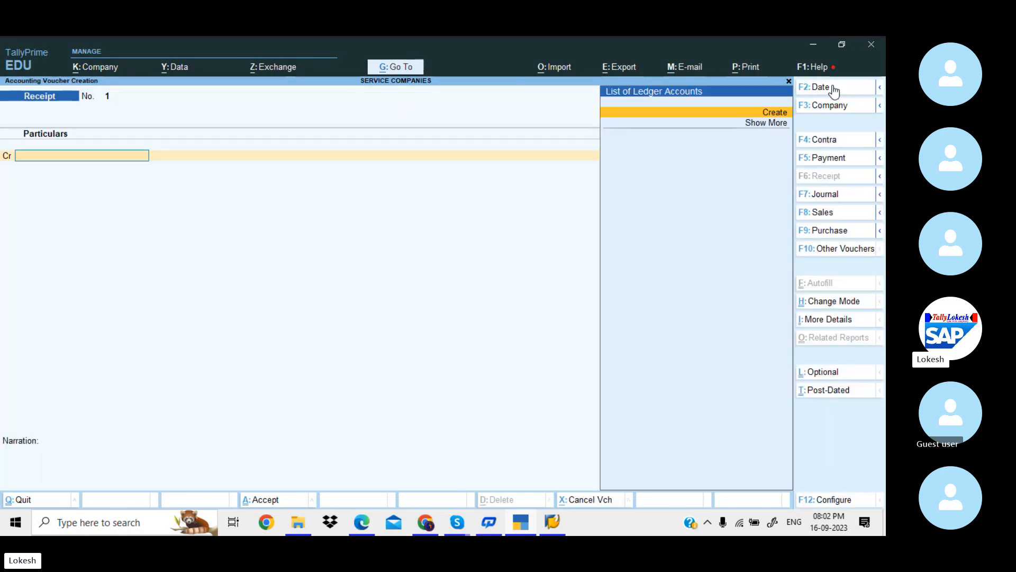
Create a ledger named Capital under Capital Account, with state Andhra Pradesh, for the voucher's credit line.
key(alt)
key(alt+c)
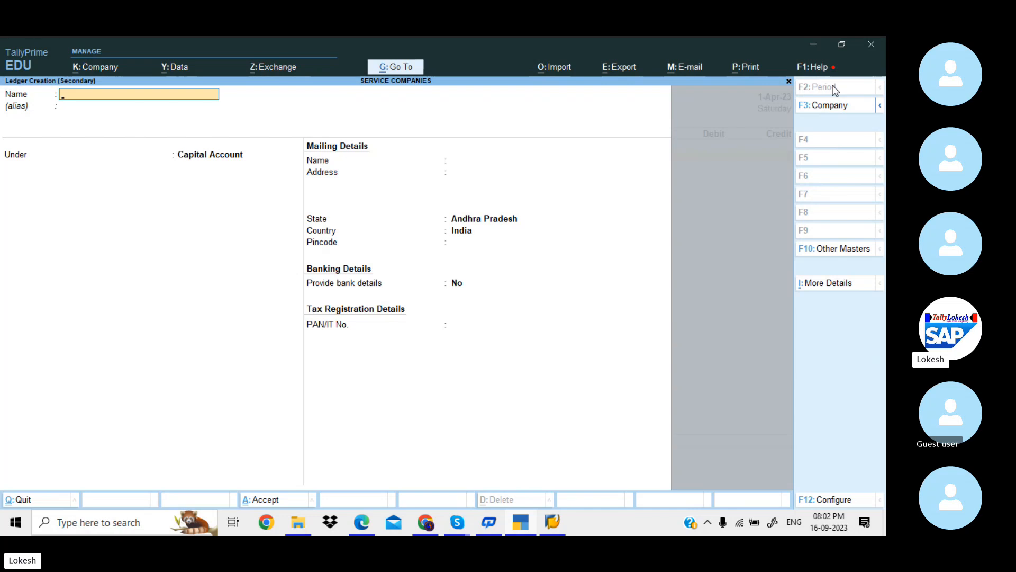
text(Capital)
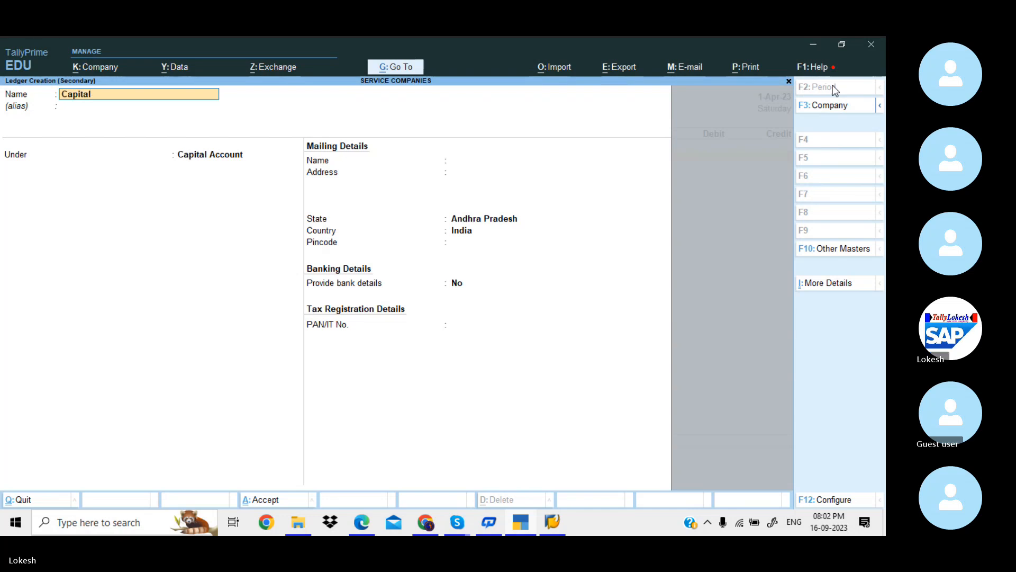
key(Return)
key(Return)
key(Return)
key(Return)
key(Return)
key(Return)
key(Return)
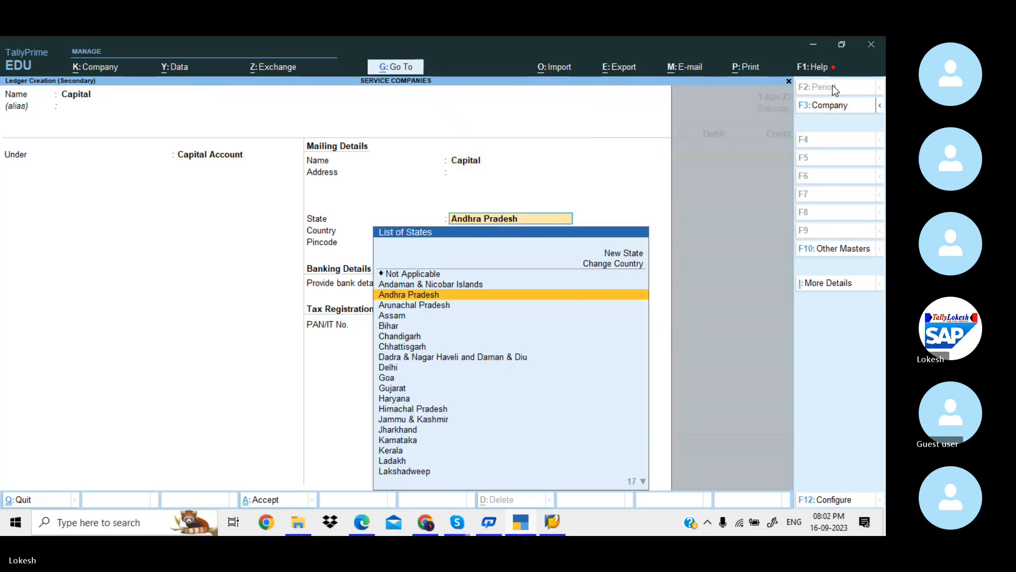
key(Return)
key(Return)
key(Return)
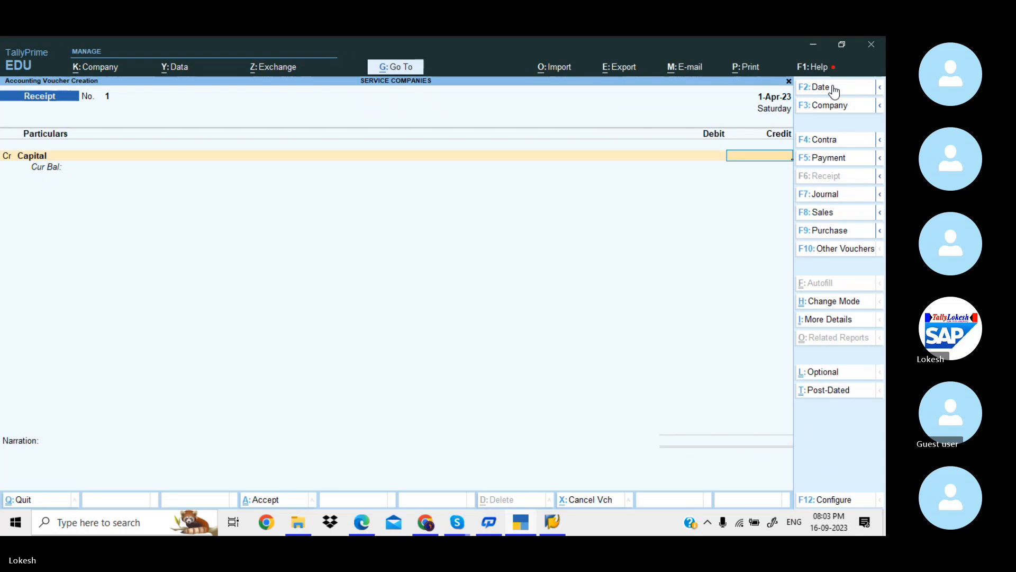
Check transaction 1 in the PDF, credit Capital with 300000 and choose Cash as the debit ledger.
key(alt+Tab)
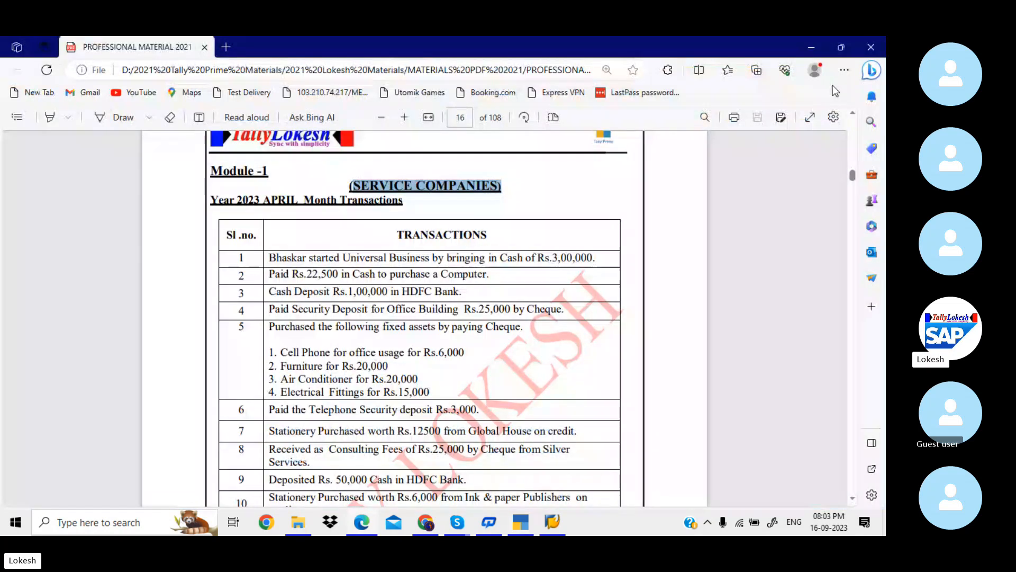
key(alt+Tab)
text(300000)
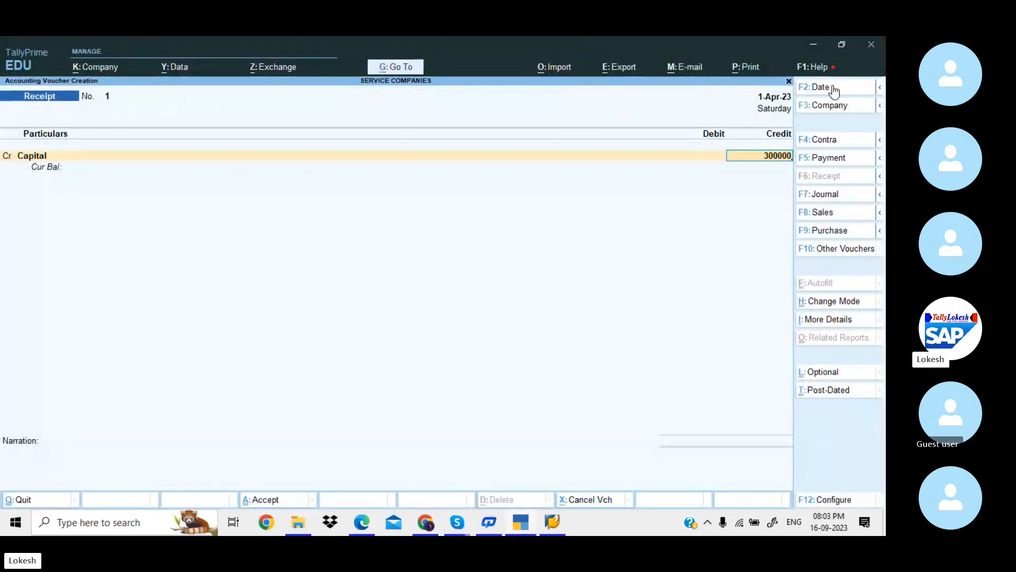
key(Return)
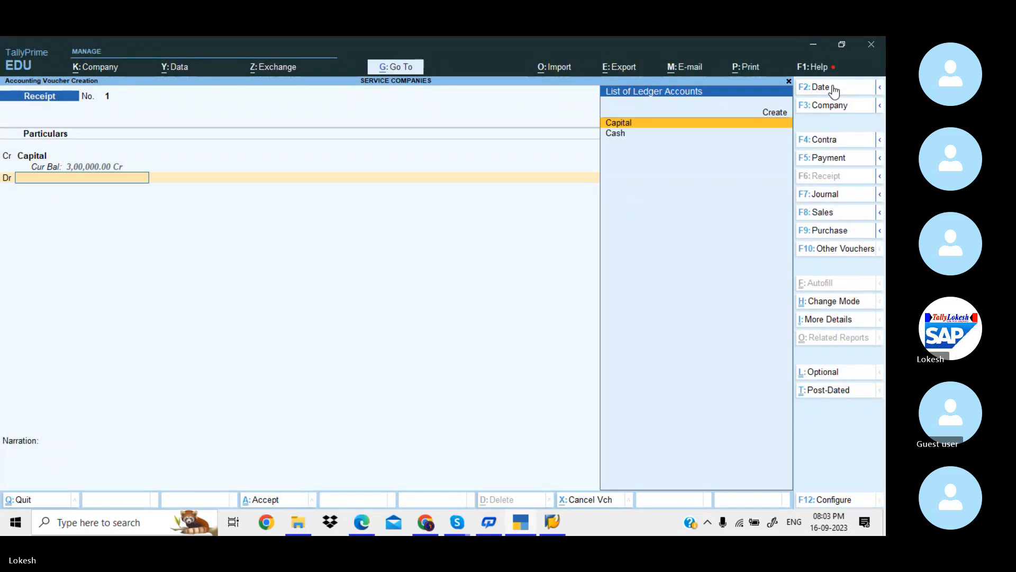
key(Down)
key(Return)
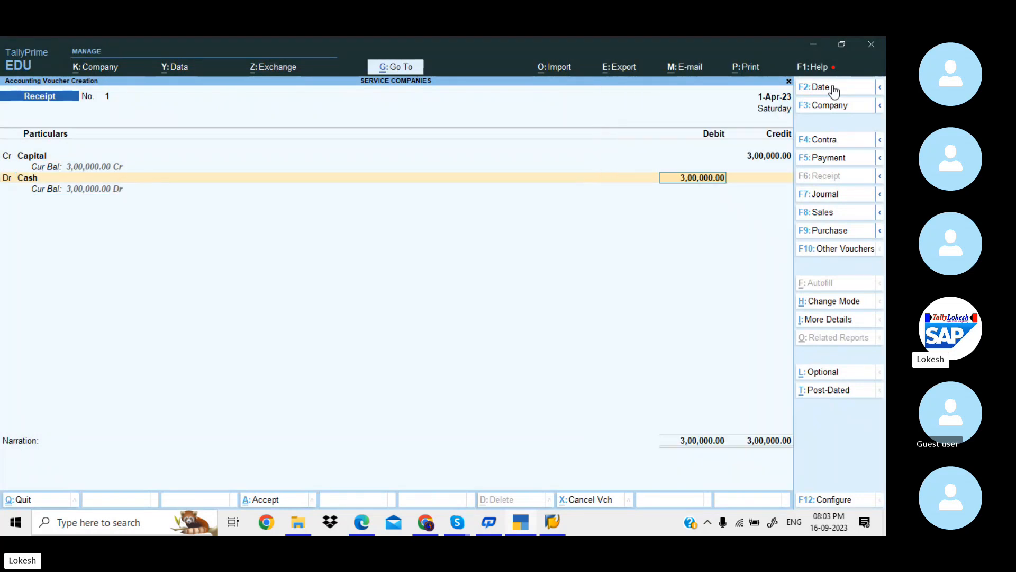
Check transaction 1 in the PDF, accept the 3,00,000 Cash debit and save the receipt voucher without a narration.
key(alt+Tab)
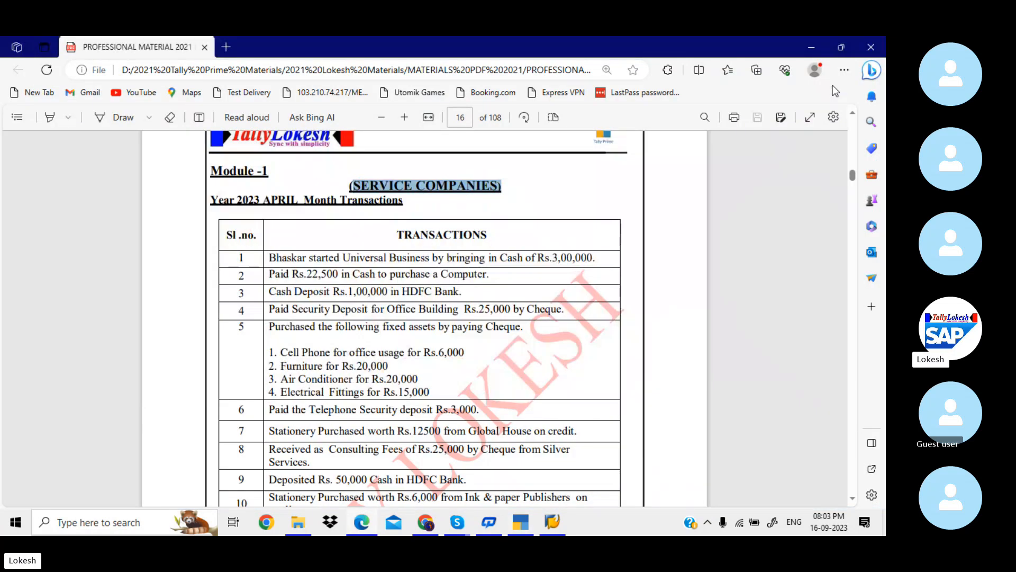
key(alt+Tab)
key(Return)
key(Return)
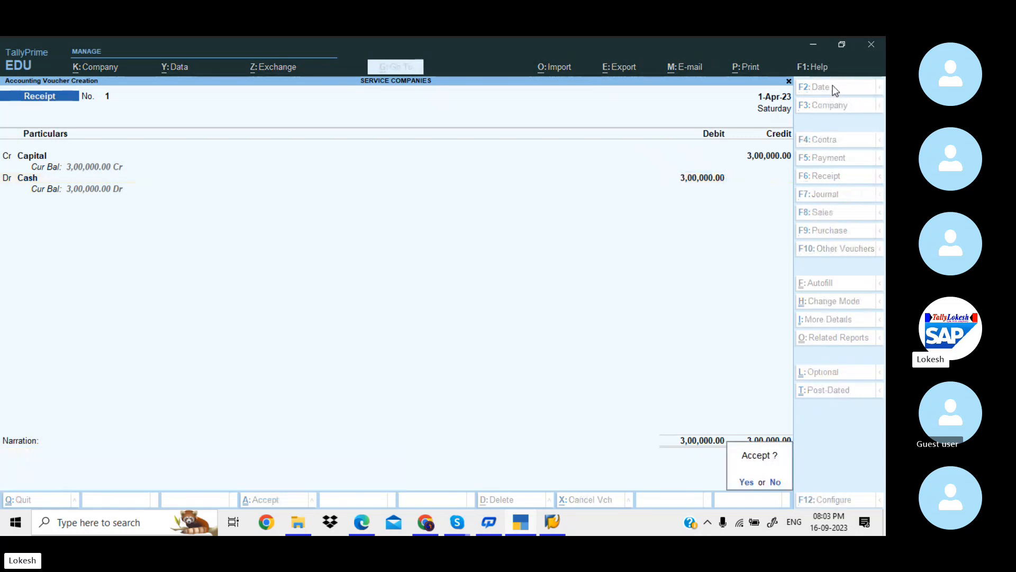
key(Return)
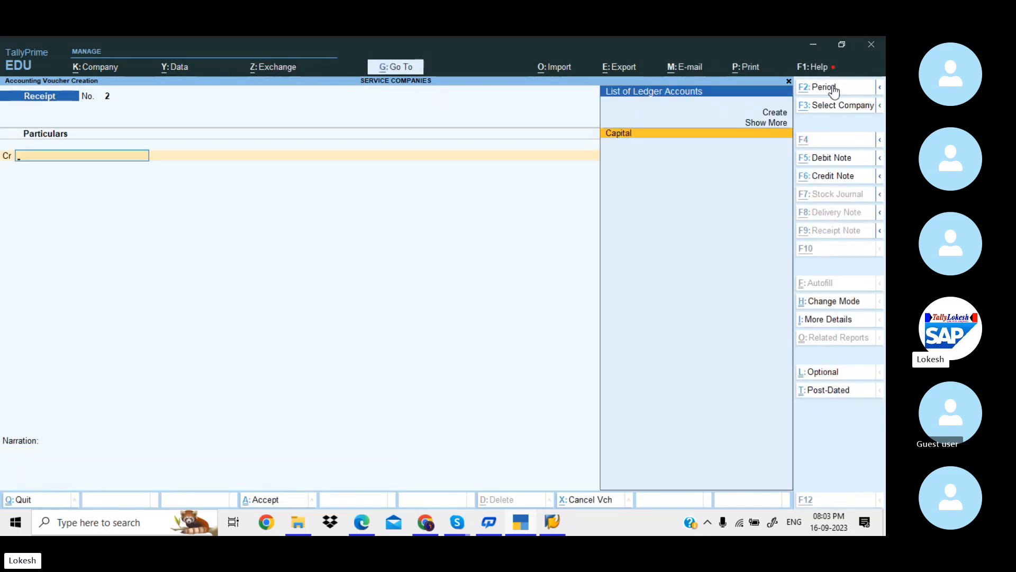
Check transaction 2 in the PDF and change the voucher type to Payment.
key(alt+Tab)
key(Up)
key(Down)
key(Down)
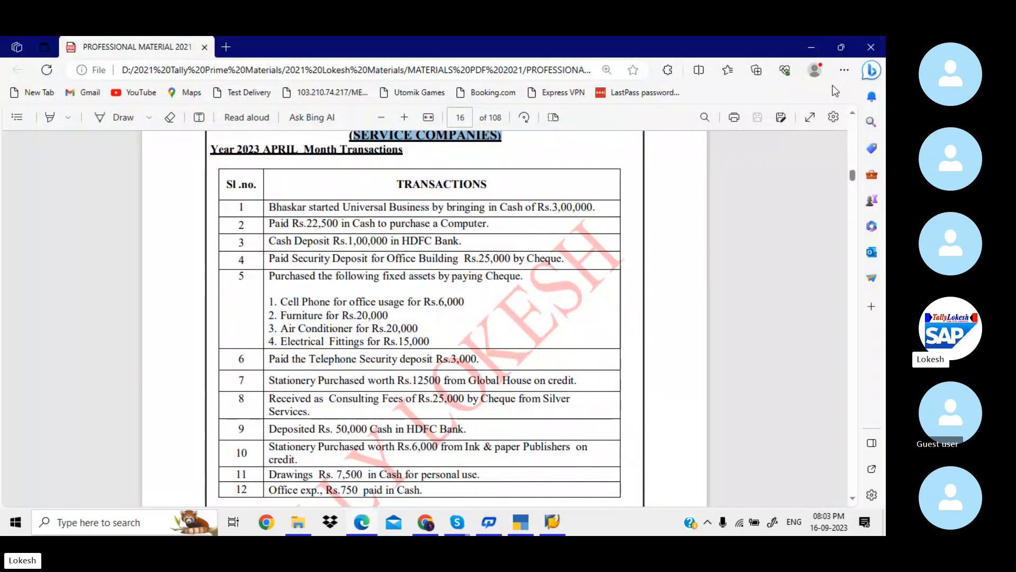
key(alt+Tab)
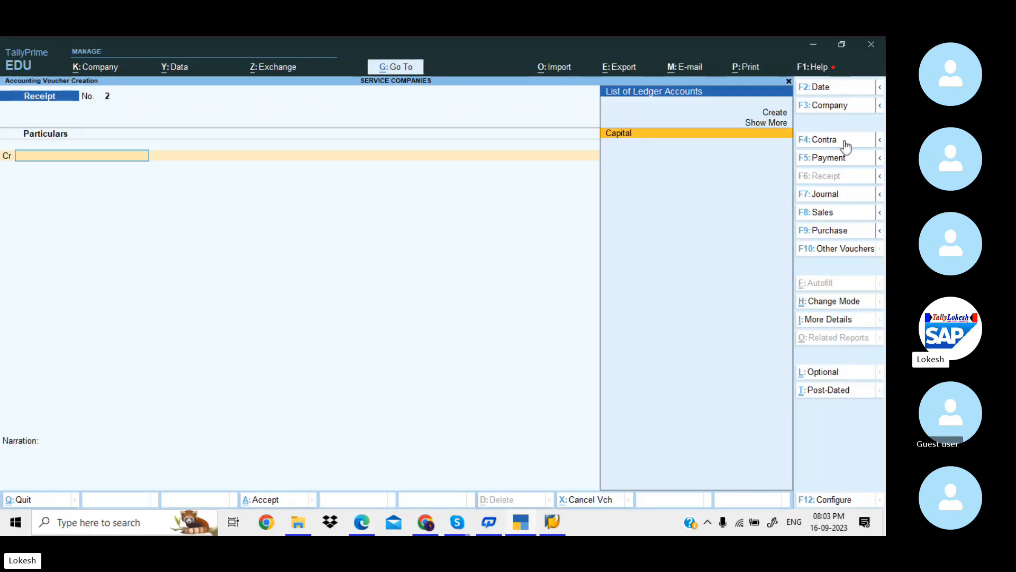
click(844, 160)
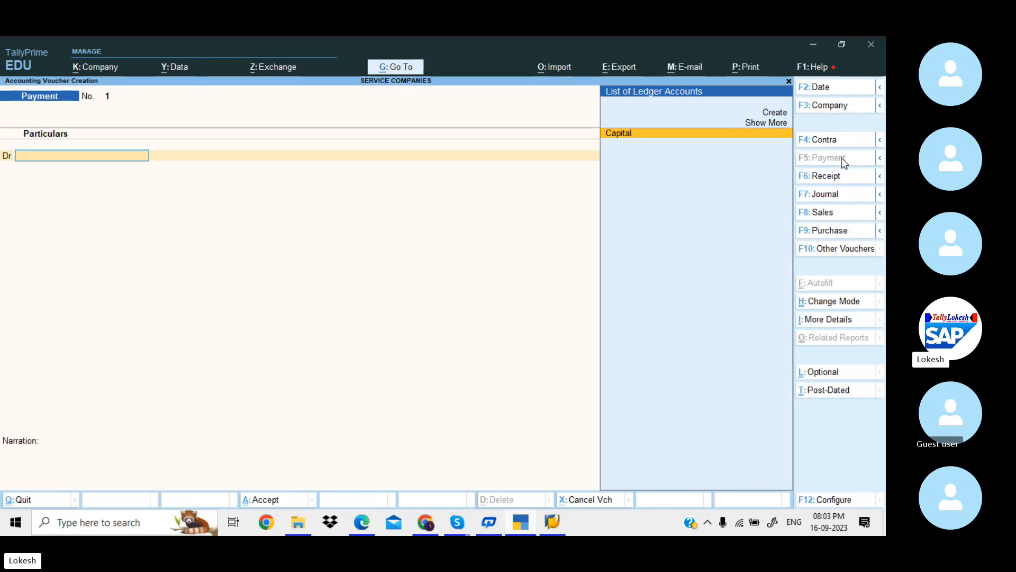
Create a ledger named Computer under Fixed Assets for the payment voucher's debit line.
key(Up)
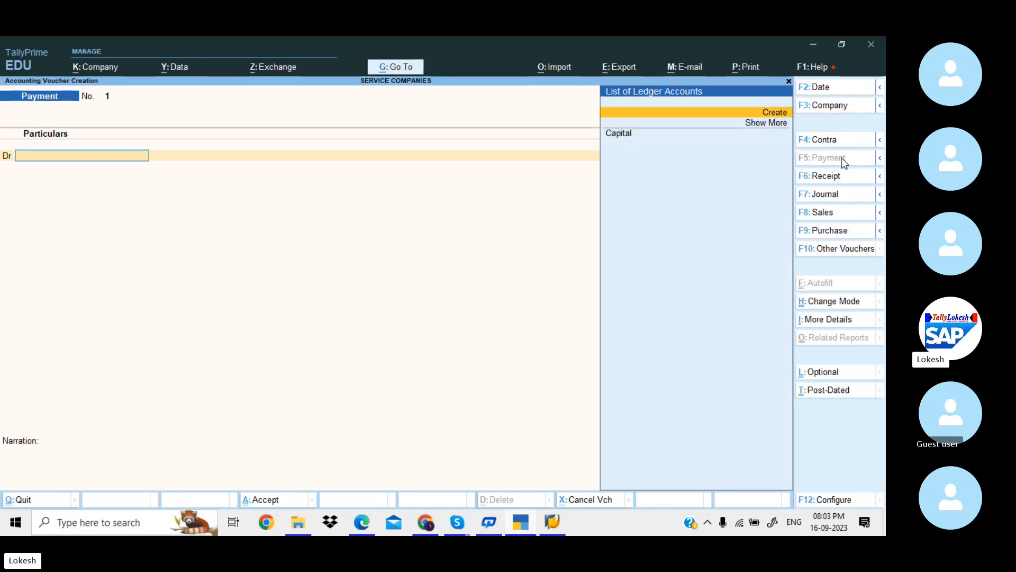
key(Return)
text(Computer)
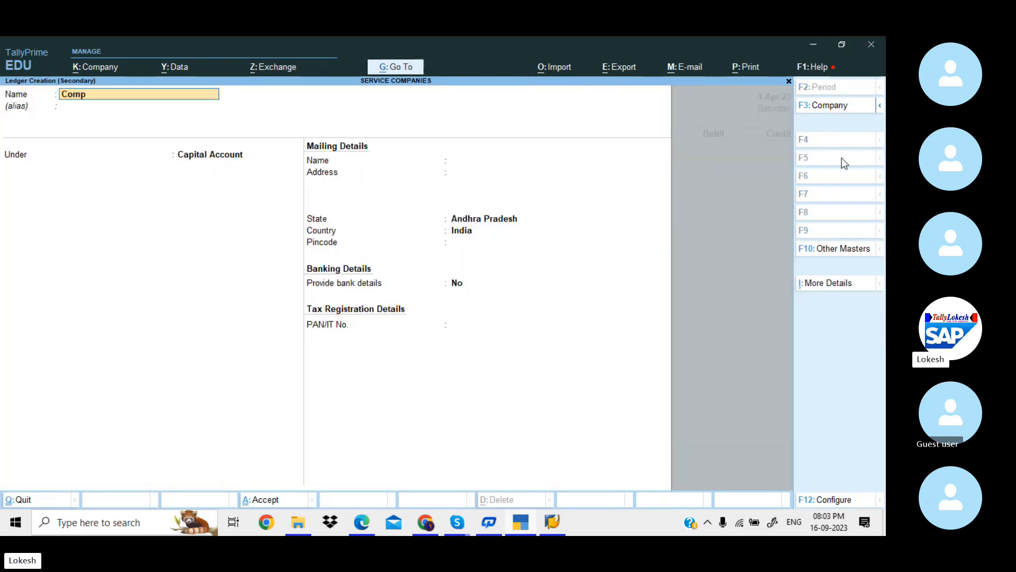
key(Return)
key(Return)
text(f)
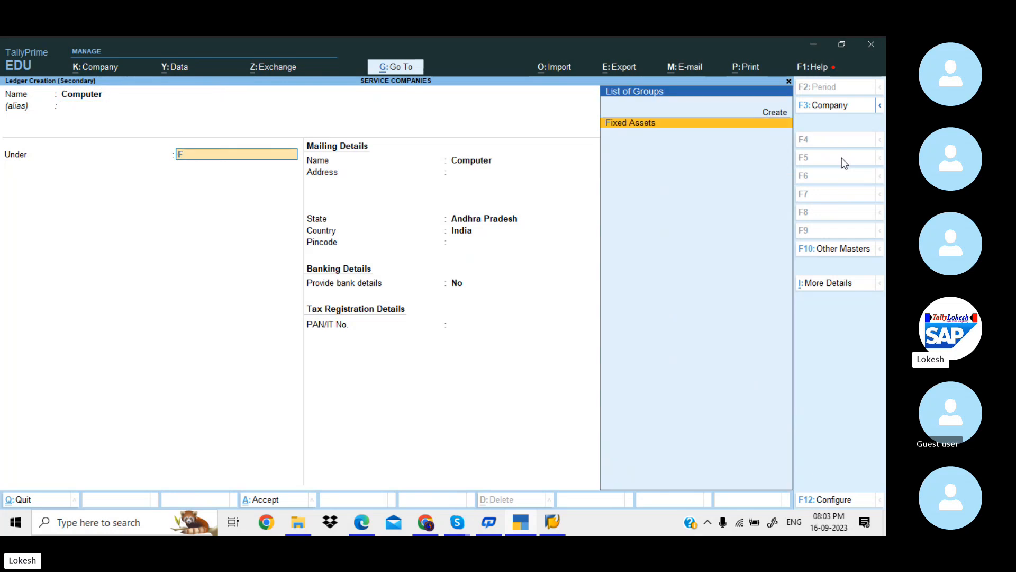
key(Return)
key(Return)
key(Return)
key(Return)
key(Return)
key(Return)
key(Return)
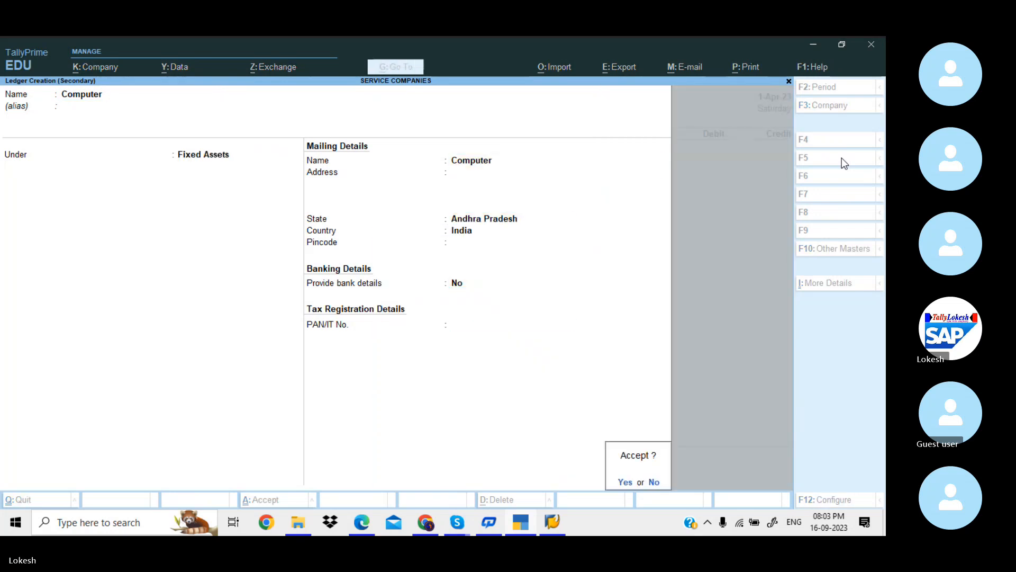
key(Return)
Check transaction 2's amount in the PDF, debit Computer with 22500, credit Cash and save the payment voucher.
key(alt+Tab)
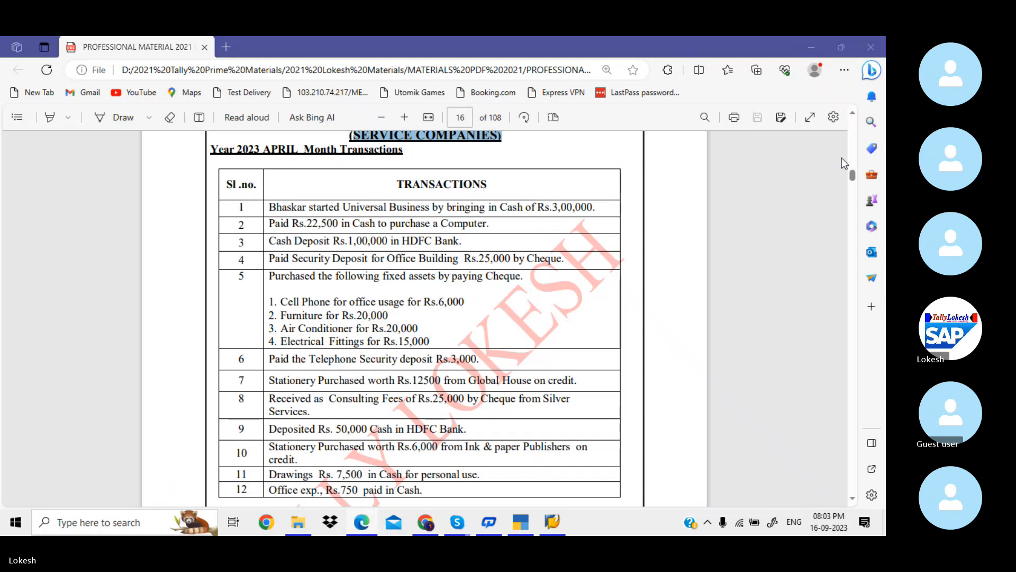
key(alt+Tab)
text(22500)
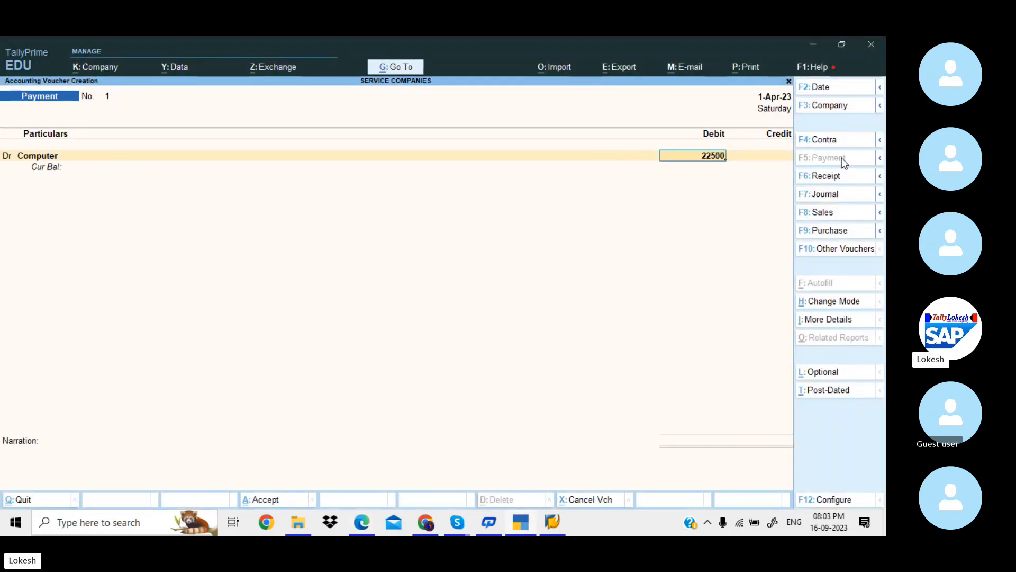
key(Return)
key(alt+Tab)
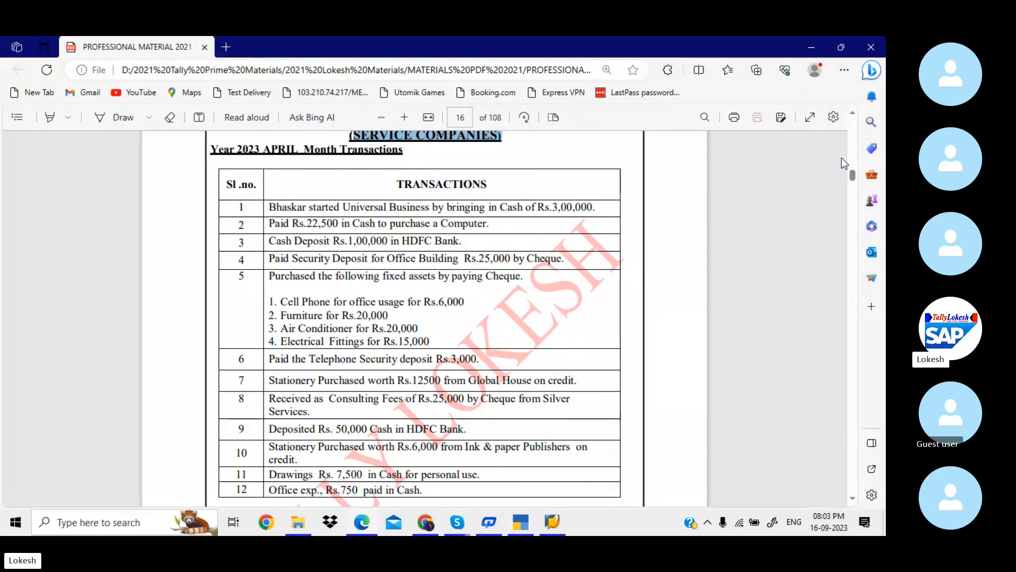
key(alt+Tab)
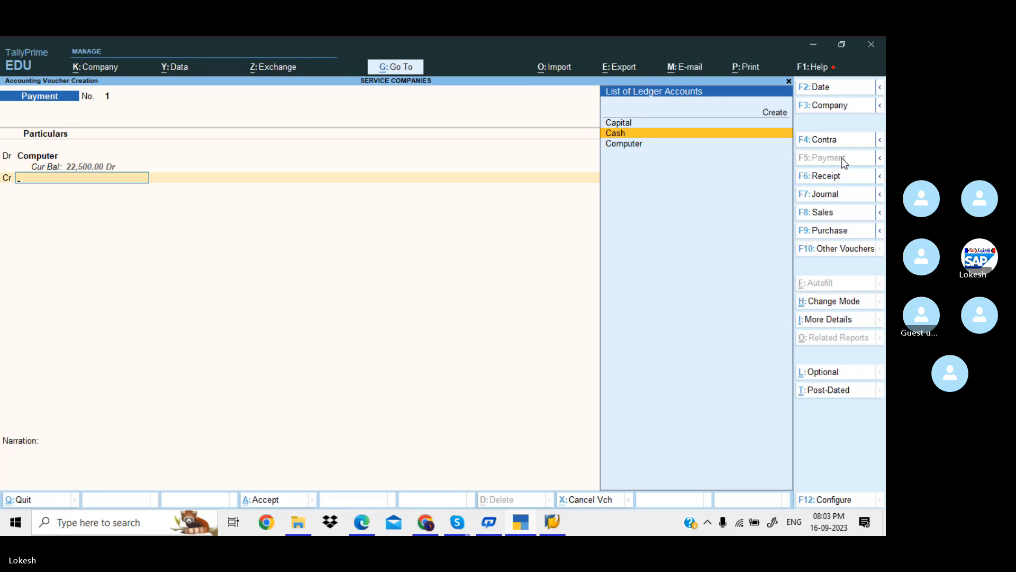
key(Return)
key(Return)
key(Return)
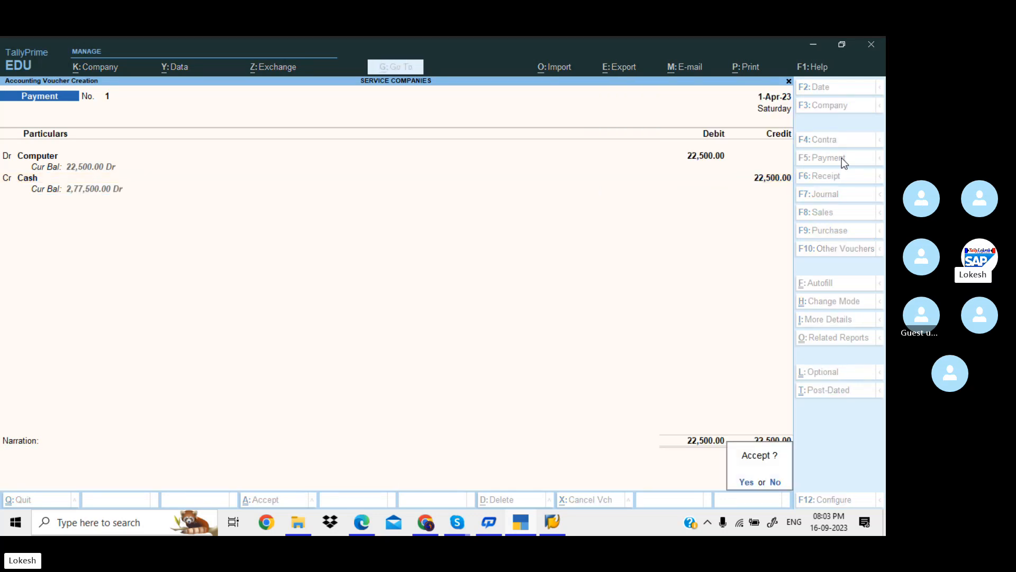
key(Return)
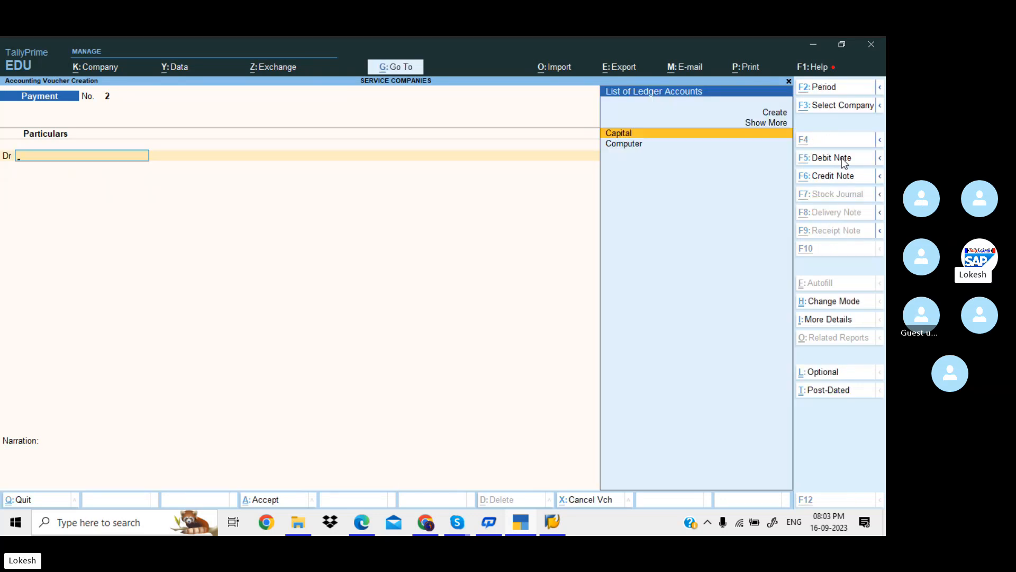
Check transaction 3 in the PDF, change the voucher type to Contra and credit Cash with 100000.
key(alt+Tab)
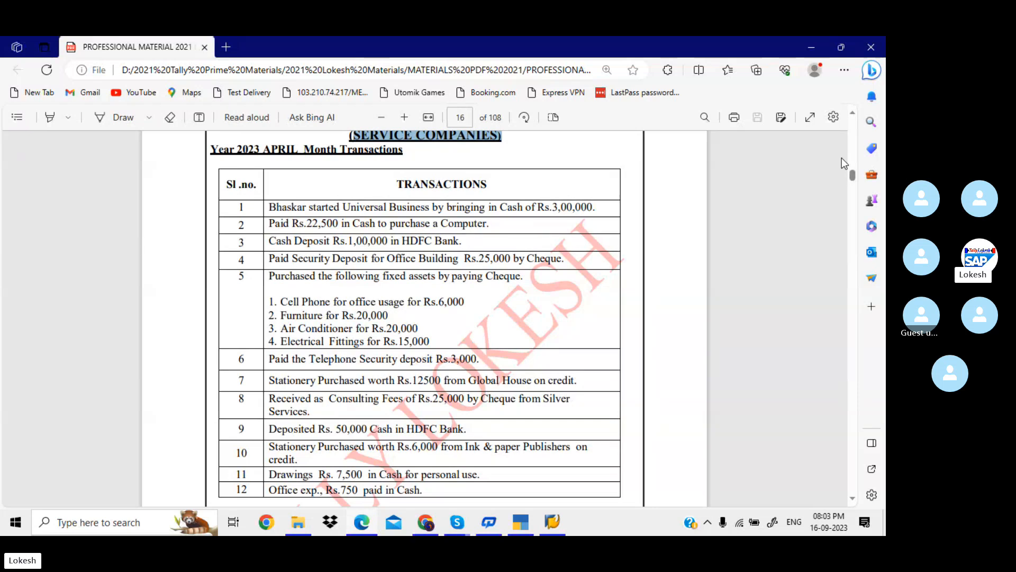
scroll(842, 159, down, 2)
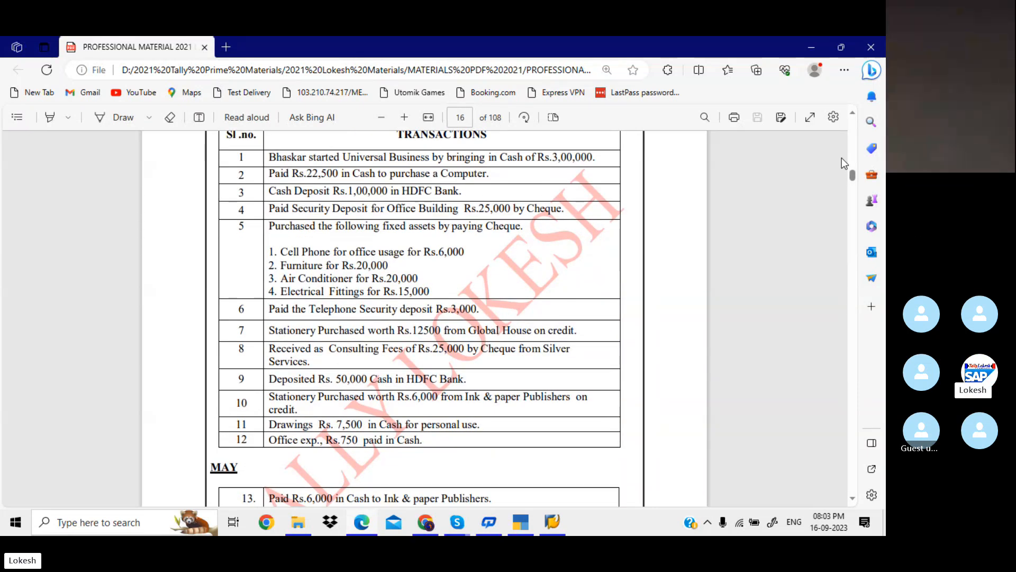
key(alt+Tab)
click(847, 134)
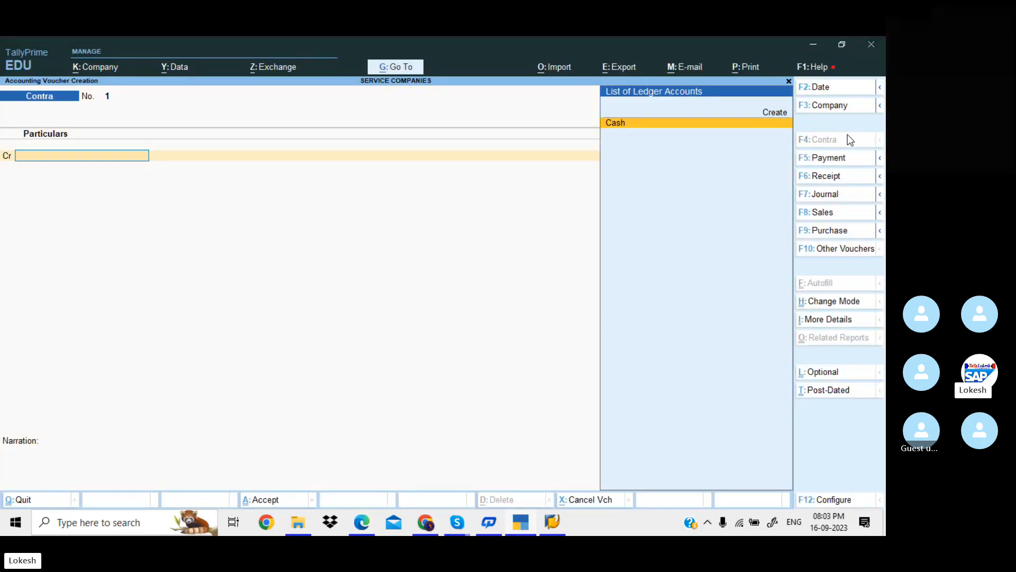
key(Return)
text(10)
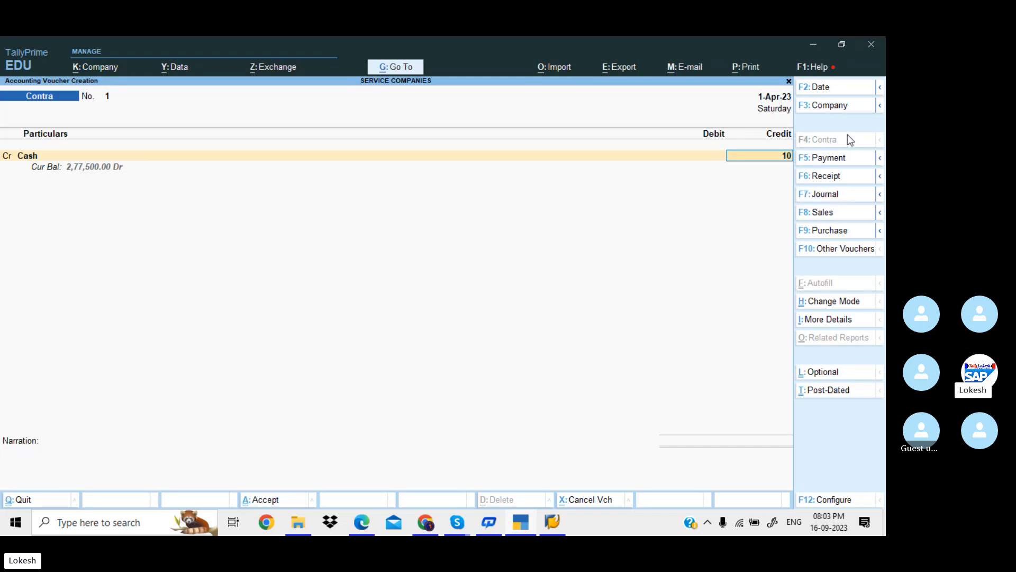
text(0000)
key(Return)
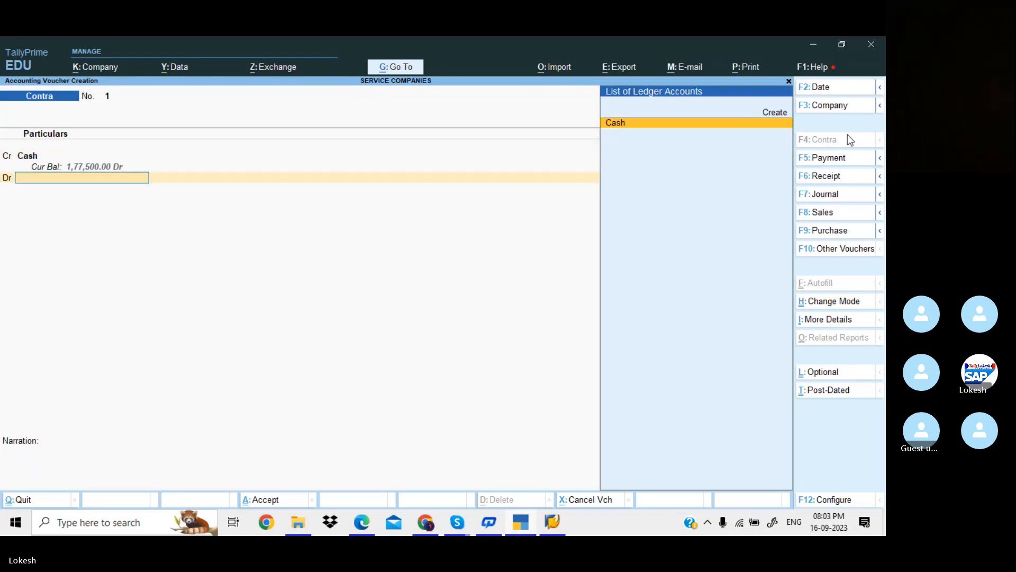
Create a ledger named Hdfc Bank under Bank Accounts for the contra voucher's debit line, leaving its bank details at their defaults.
key(alt+c)
text(Hd)
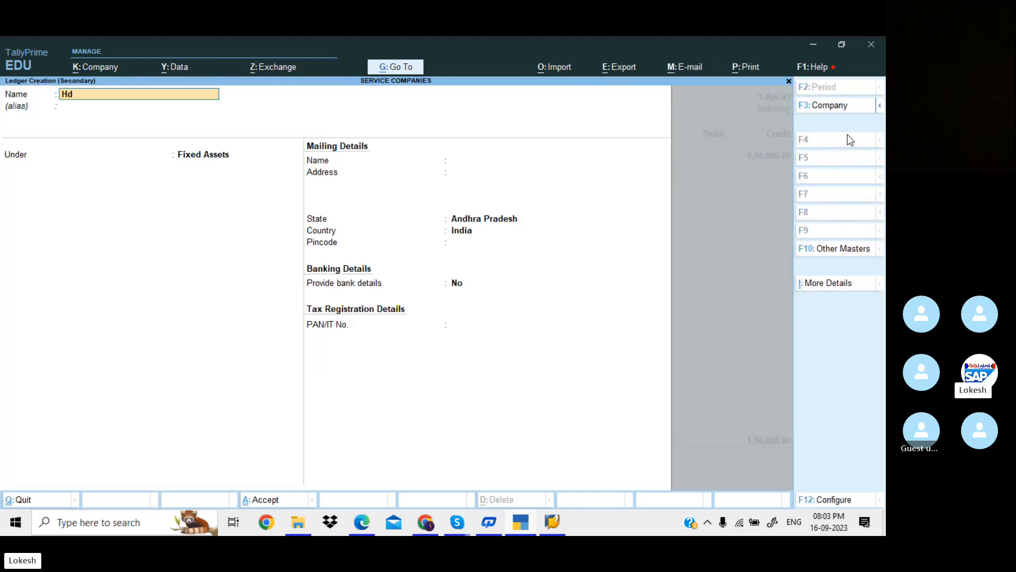
text(fc Bank)
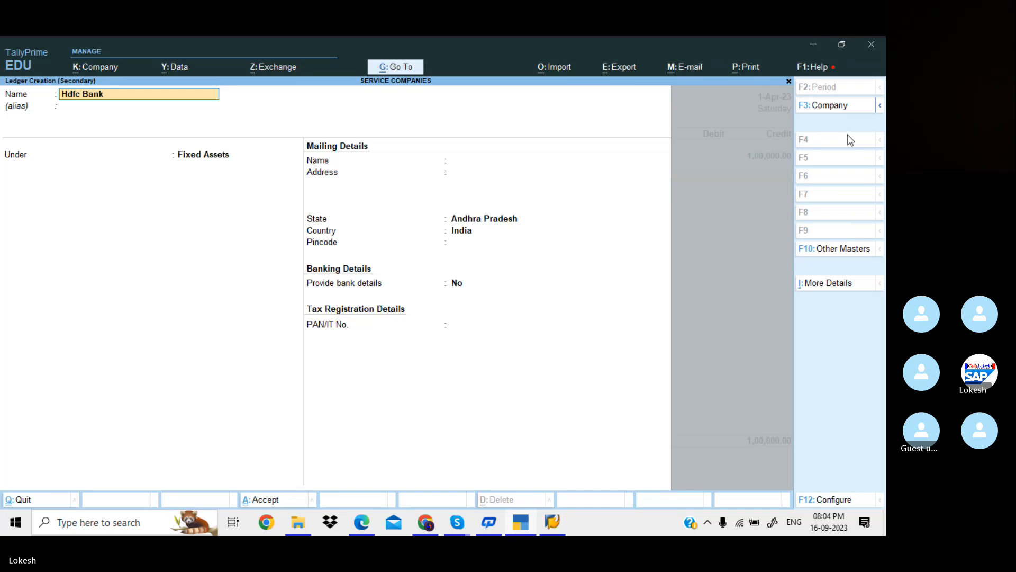
key(Return)
text(Ba)
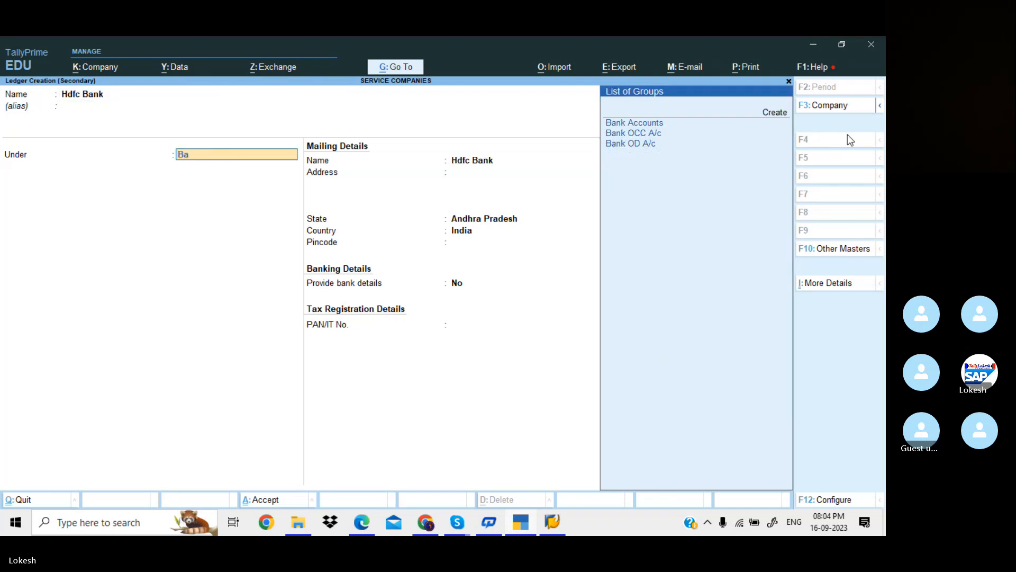
key(Return)
key(Return)
key(Return)
key(Return)
key(Return)
key(Return)
key(Return)
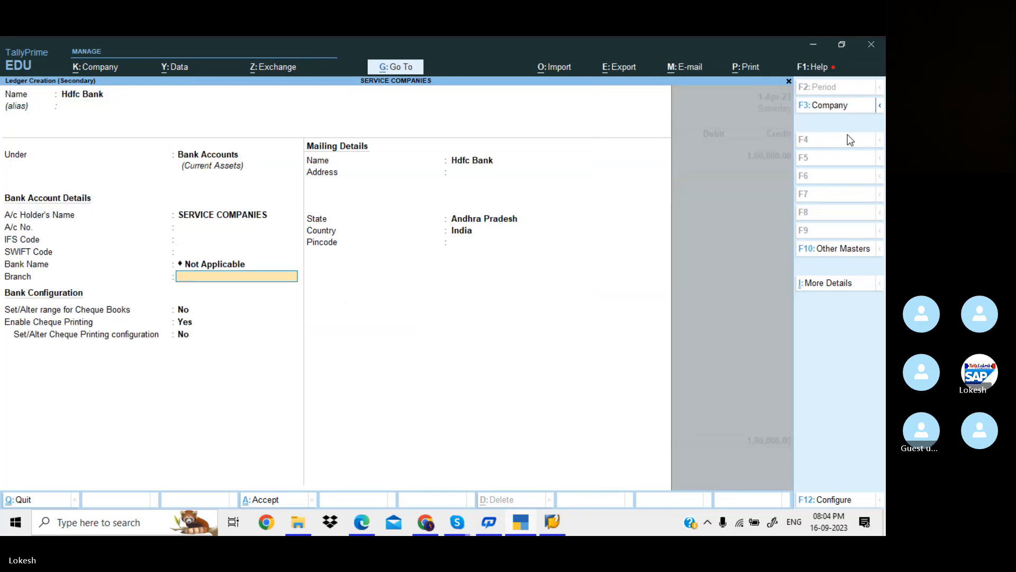
key(Return)
key(Return)
key(Return)
key(Return)
key(Return)
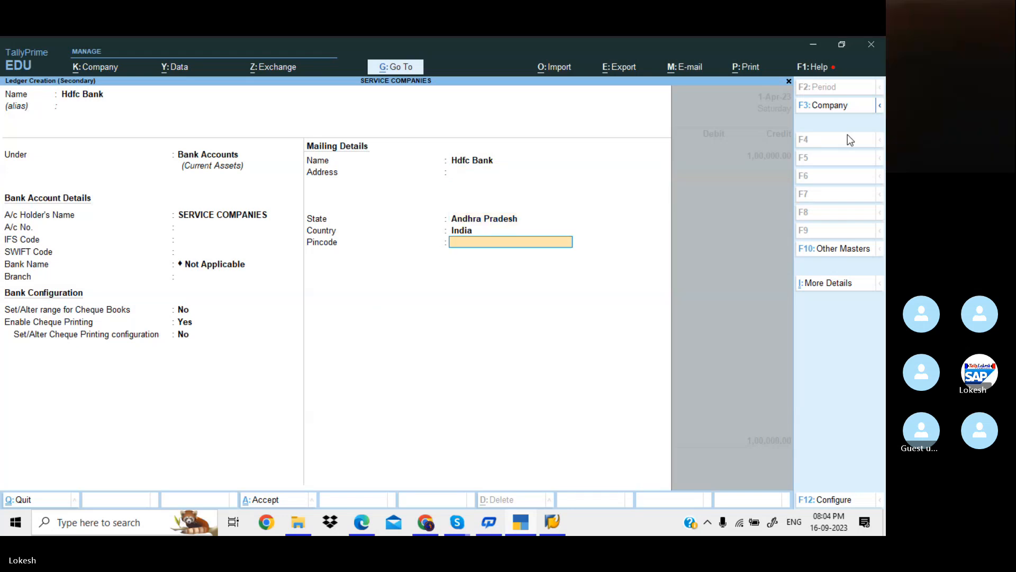
key(Return)
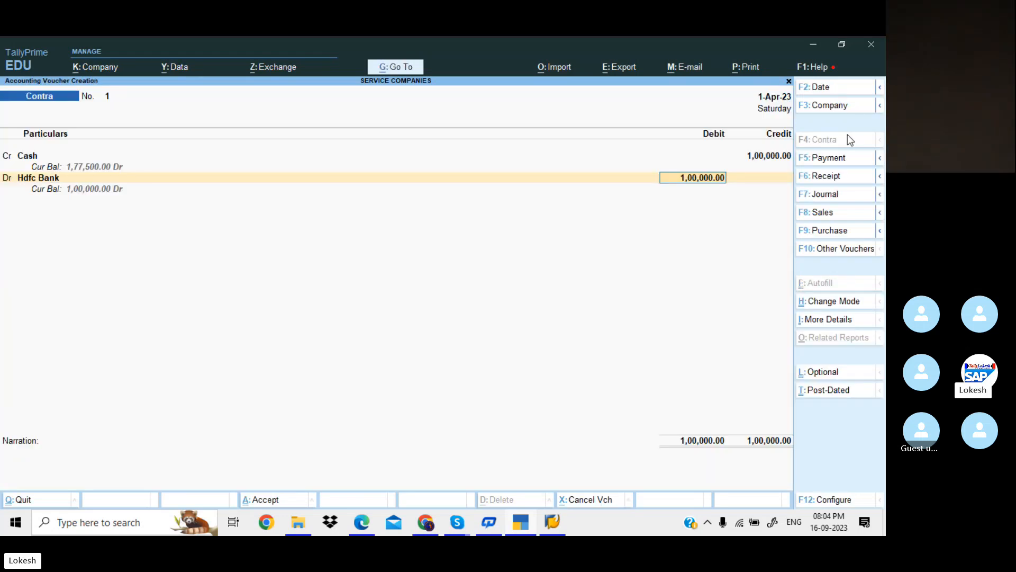
Debit Hdfc Bank with 1,00,000 as a cash deposit, leave the denominations blank and save the contra voucher.
key(Return)
key(Return)
key(Return)
key(Return)
key(Return)
key(Return)
key(Return)
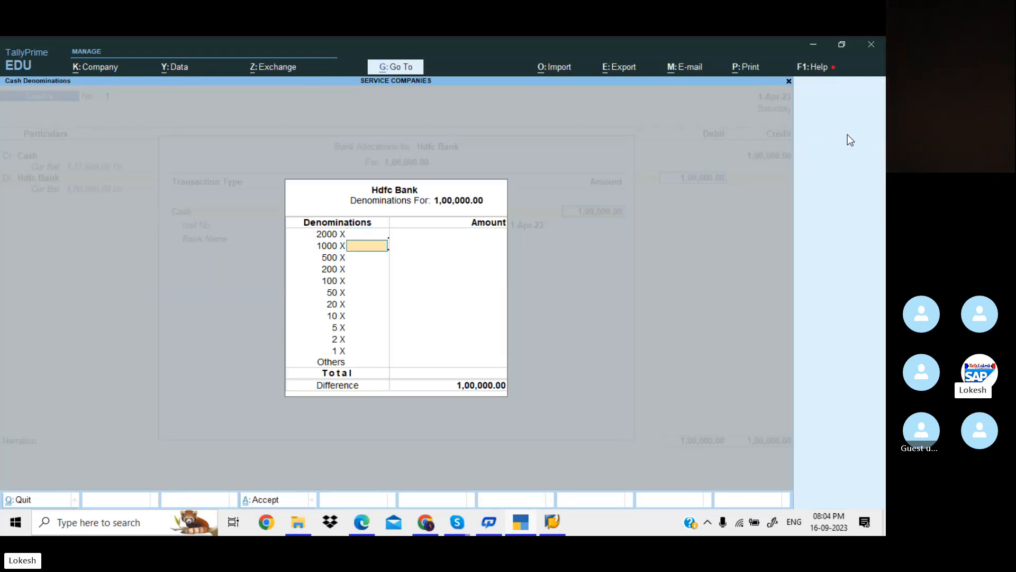
key(Return)
key(Return)
key(Return)
key(Return)
key(Return)
key(Return)
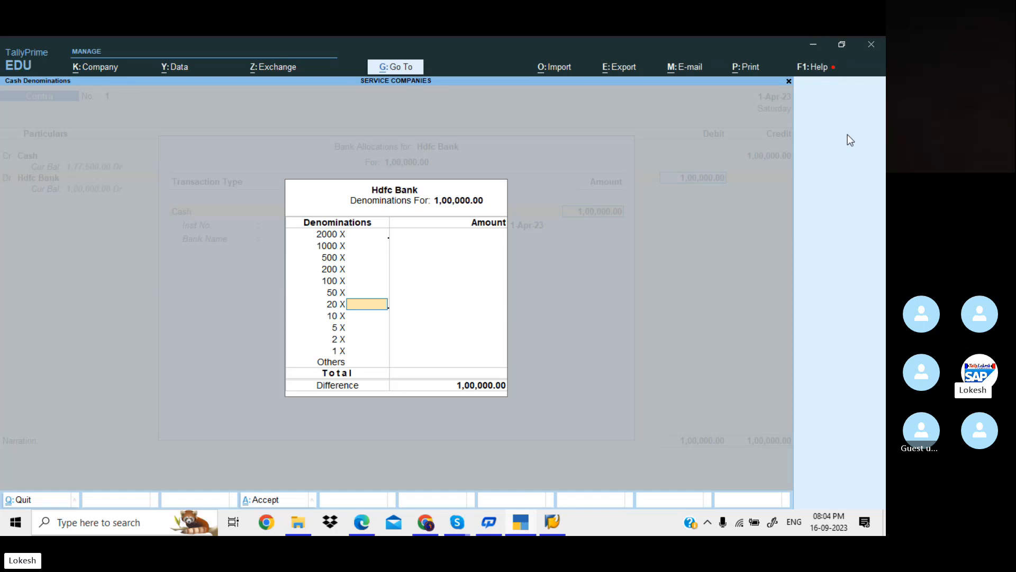
key(Return)
key(Return)
key(Return)
key(Return)
key(Return)
key(Return)
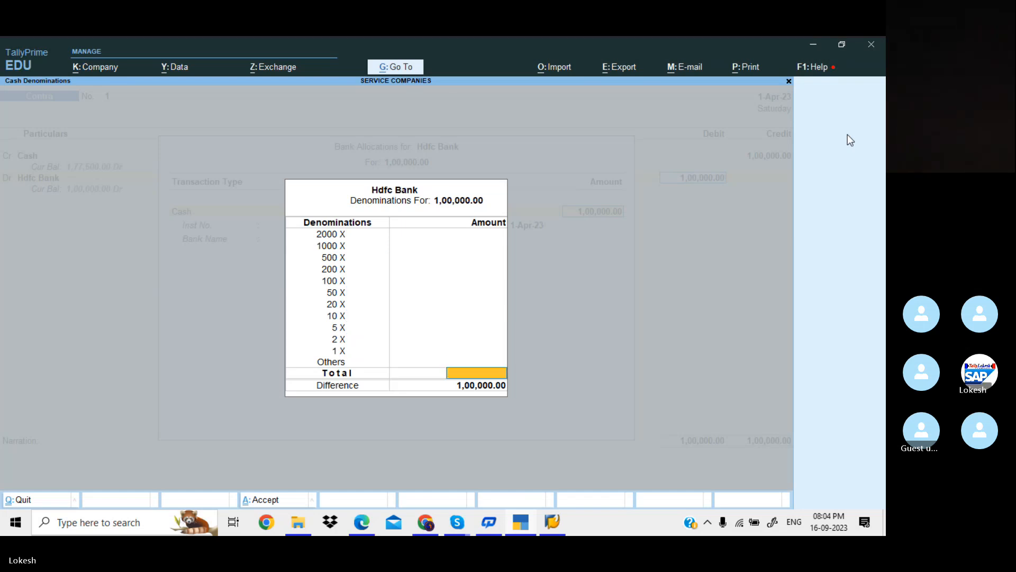
key(Return)
key(Return)
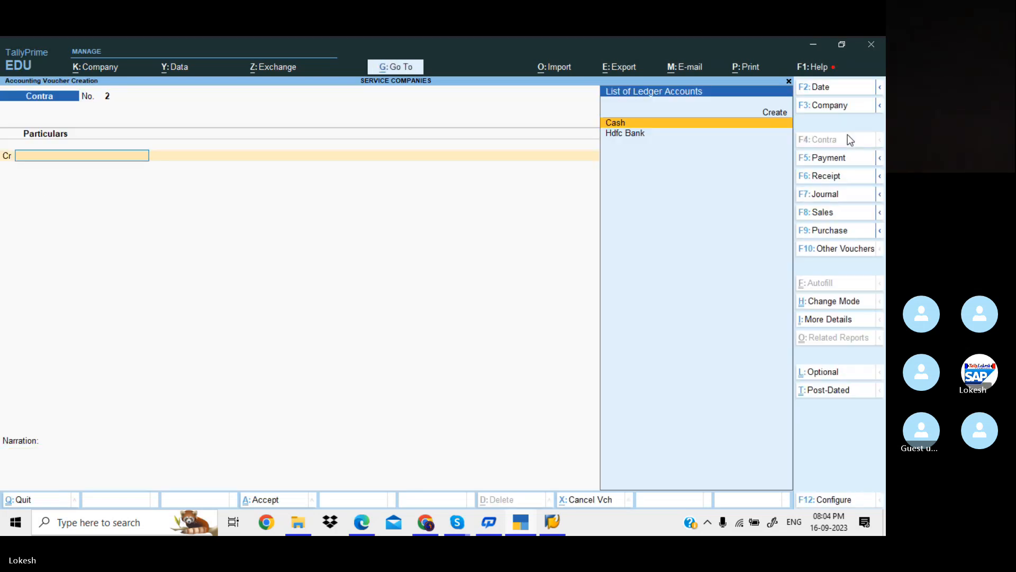
Check transaction 4 in the PDF and switch the voucher type back to Payment.
key(alt+Tab)
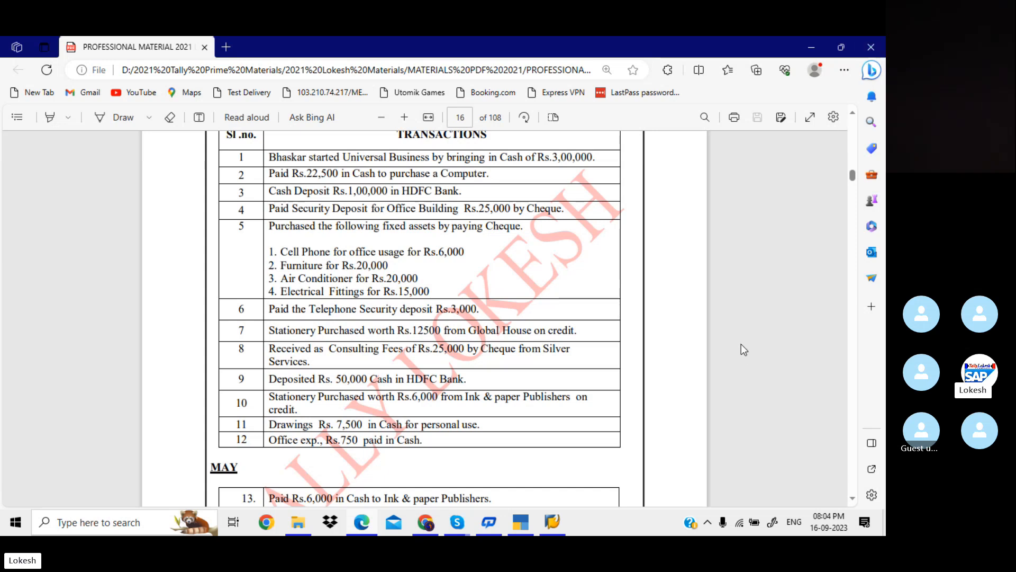
click(530, 520)
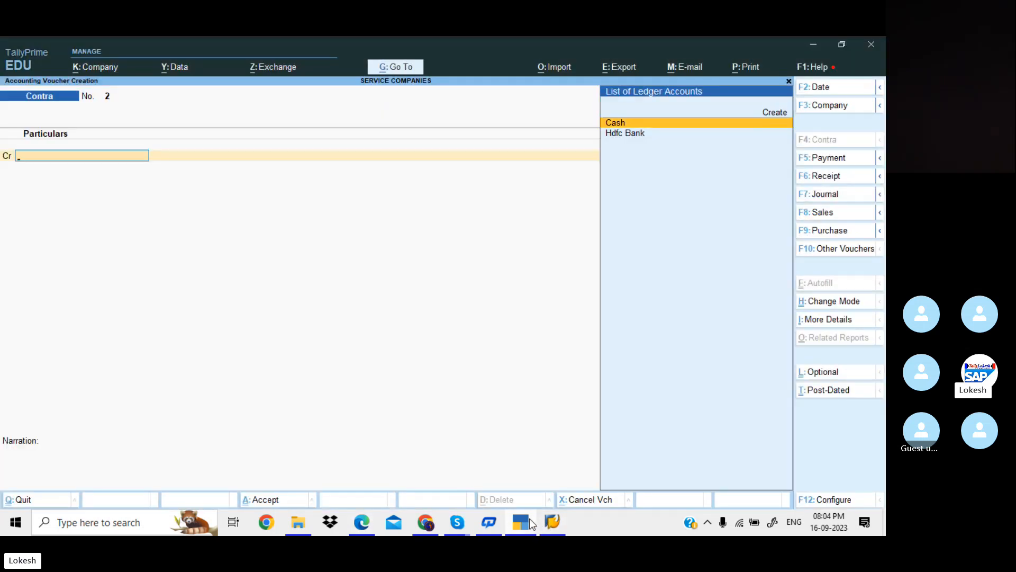
click(840, 161)
Create a ledger named Sd Office Building under Deposits (Asset) for the payment voucher, leaving its mailing, bank and tax details at their defaults.
key(alt+c)
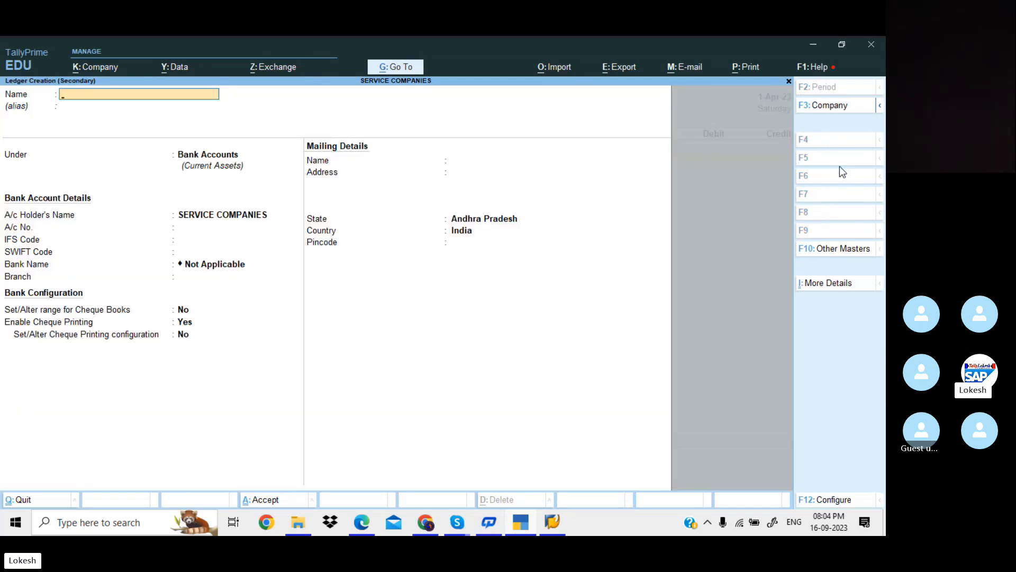
text(Sd office Building)
key(Return)
key(Return)
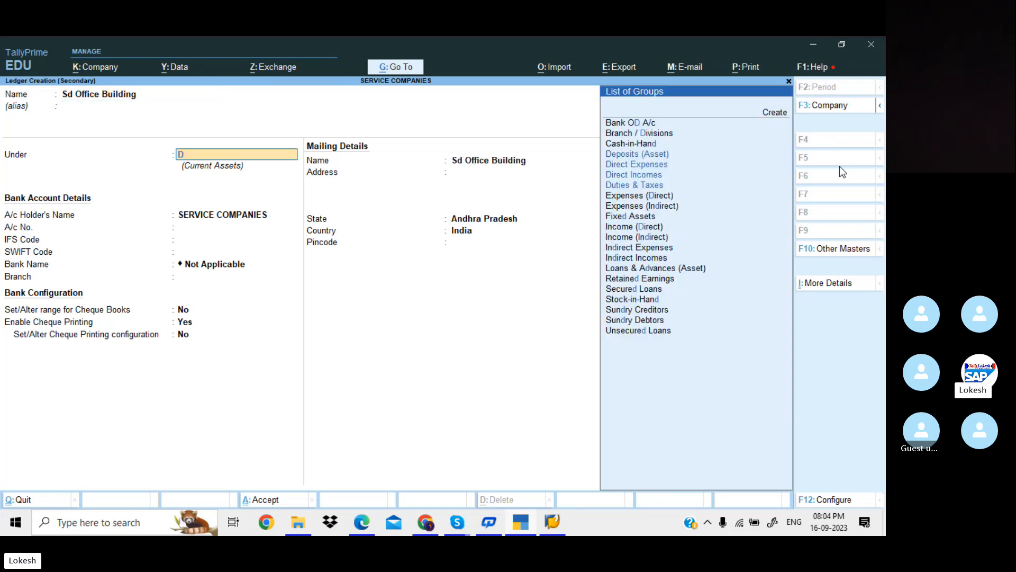
text(de)
key(Return)
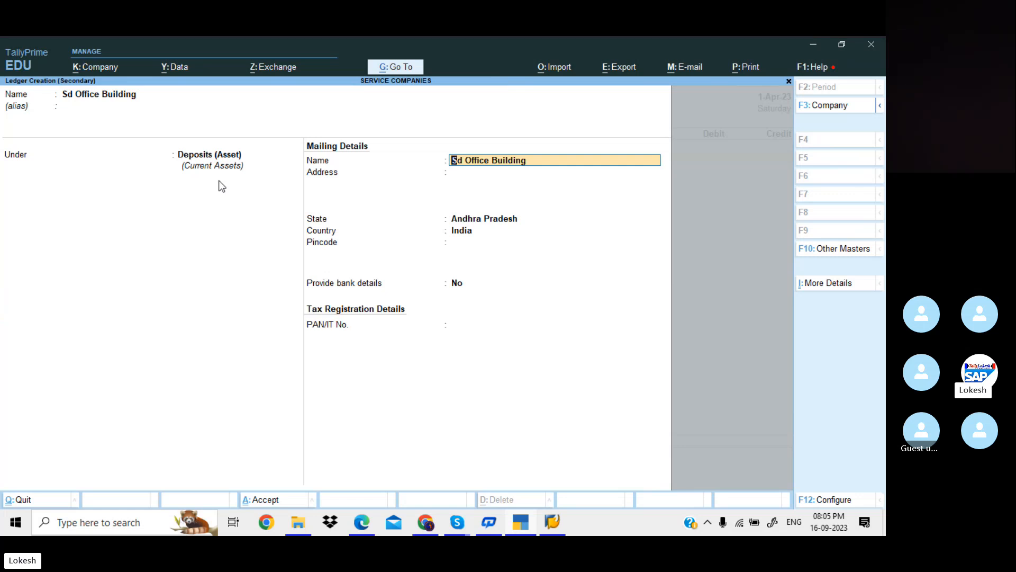
key(Return)
key(Return)
key(Return)
key(Return)
key(Return)
key(Return)
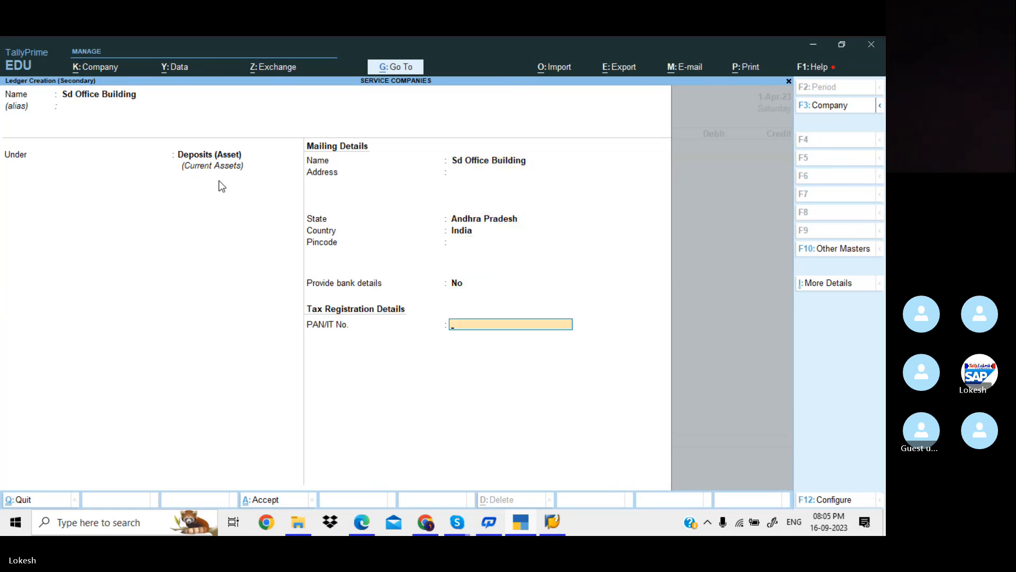
key(Return)
Check the security deposit amount in the PDF's transaction 4 and debit Sd Office Building with 25000.
key(alt+Tab)
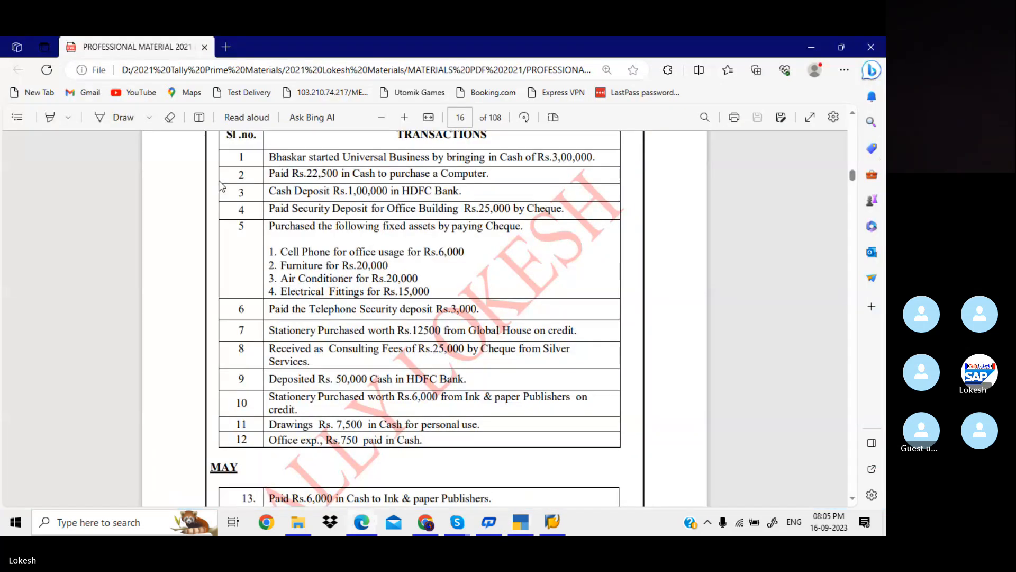
key(alt+Tab)
text(25000)
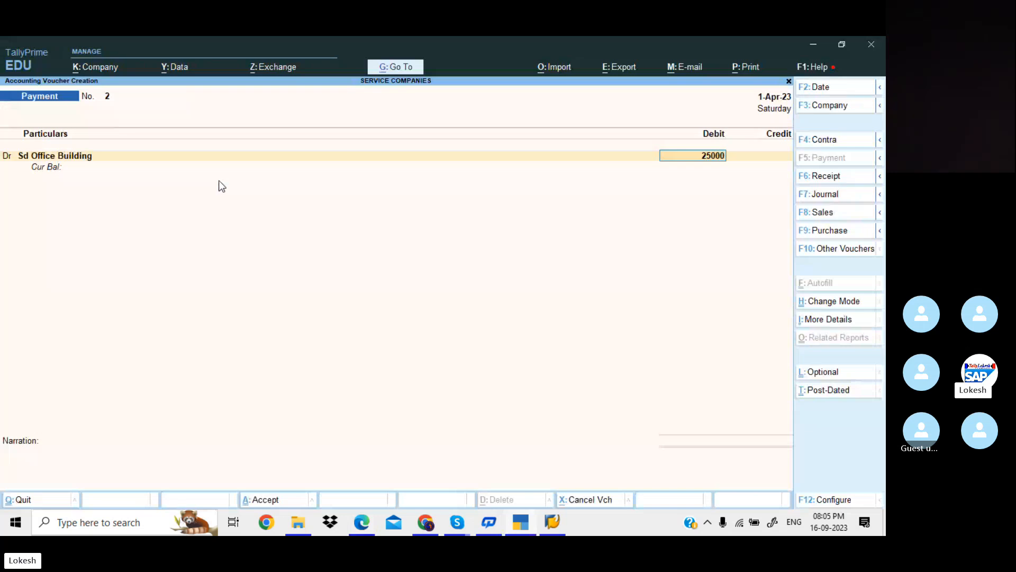
key(Return)
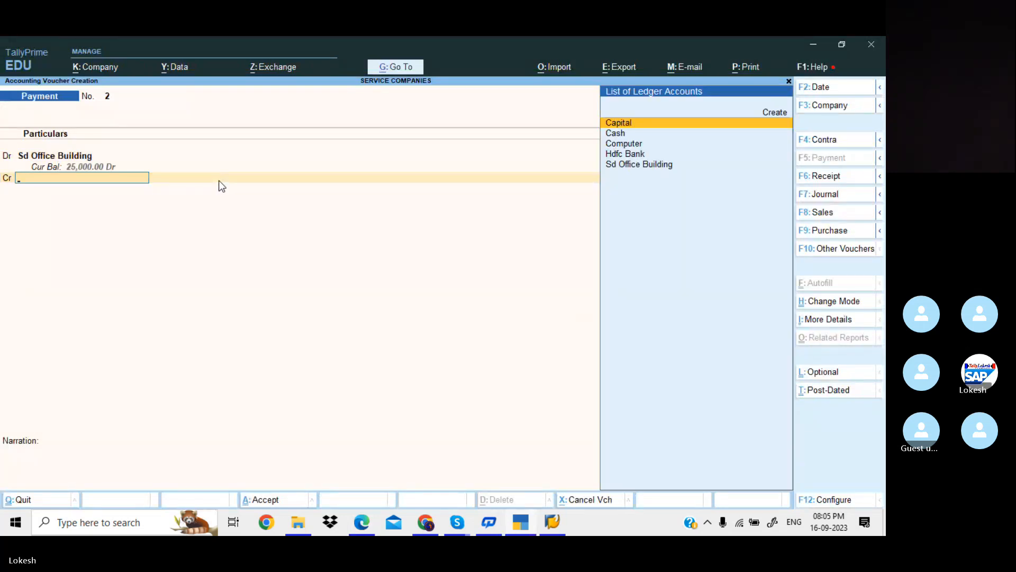
Credit Hdfc Bank with 25,000 by cheque, leave the cheque details at their defaults and save the payment voucher.
text(H)
key(Return)
key(Return)
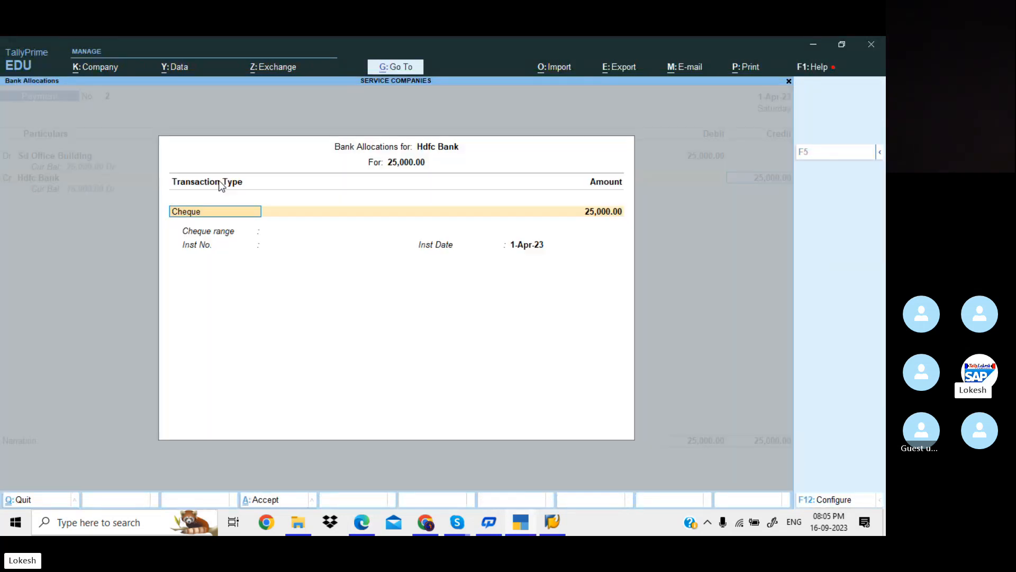
key(Return)
key(Return)
key(Return)
key(Return)
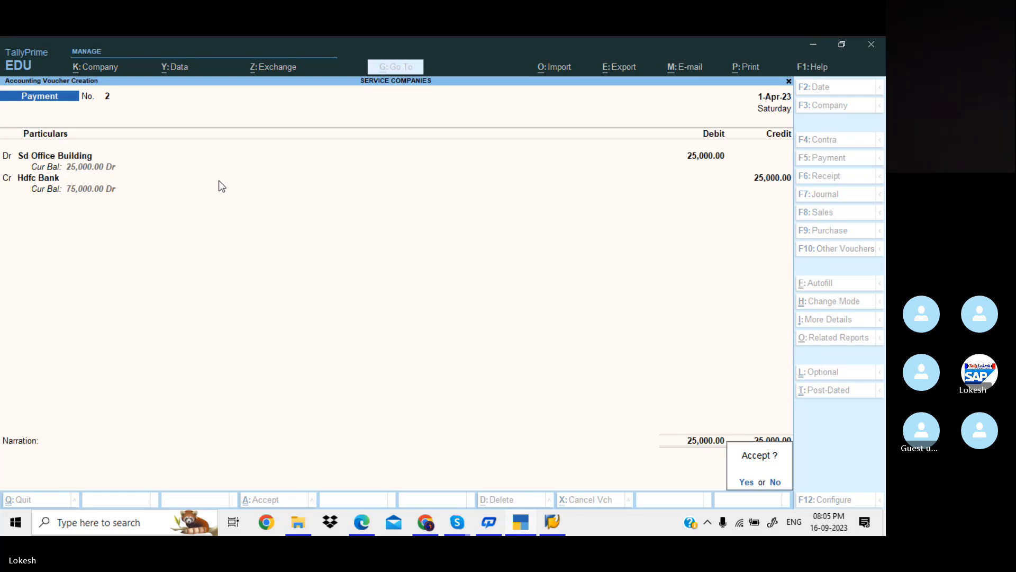
key(Return)
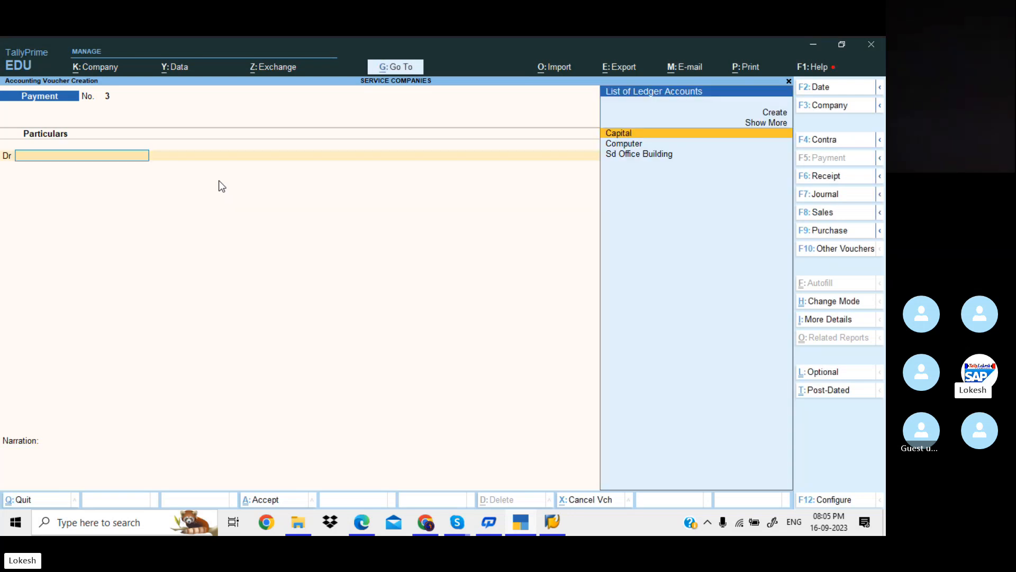
Check transaction 5 in the PDF and create a ledger named Cell Phone under Fixed Assets, leaving its other details at their defaults.
key(alt+Tab)
scroll(221, 187, down, 1)
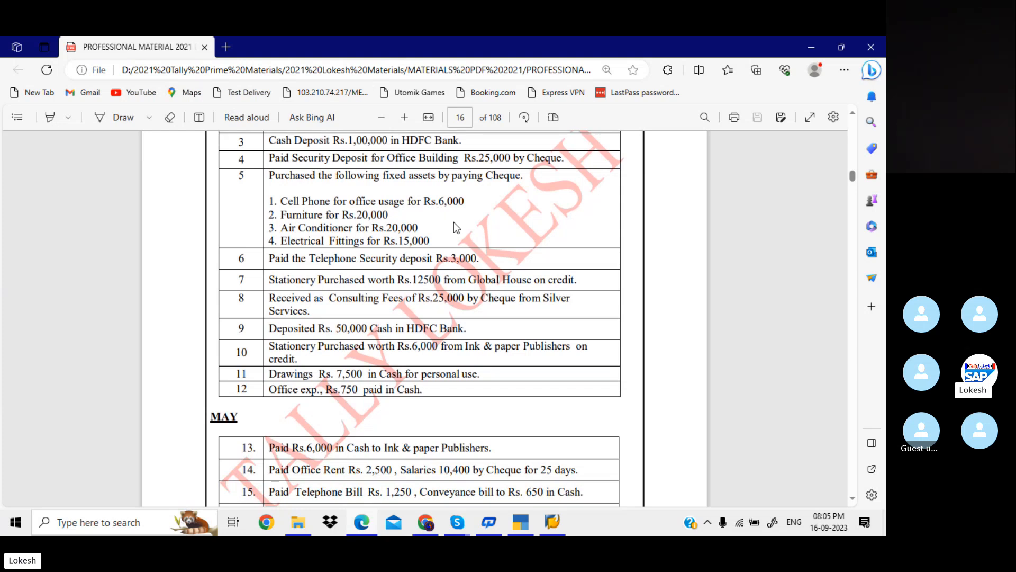
key(alt+Tab)
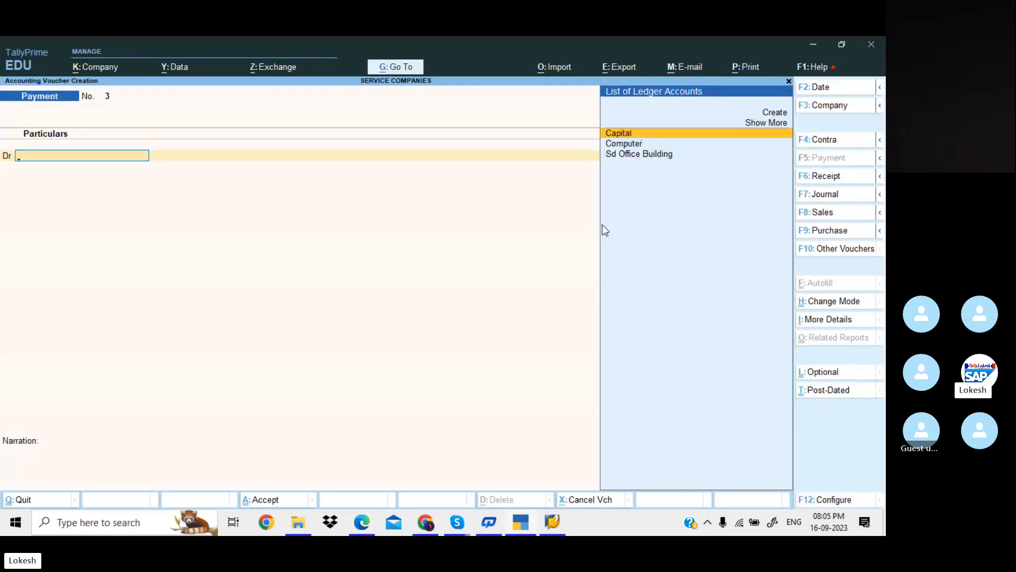
key(alt+c)
text(Cel)
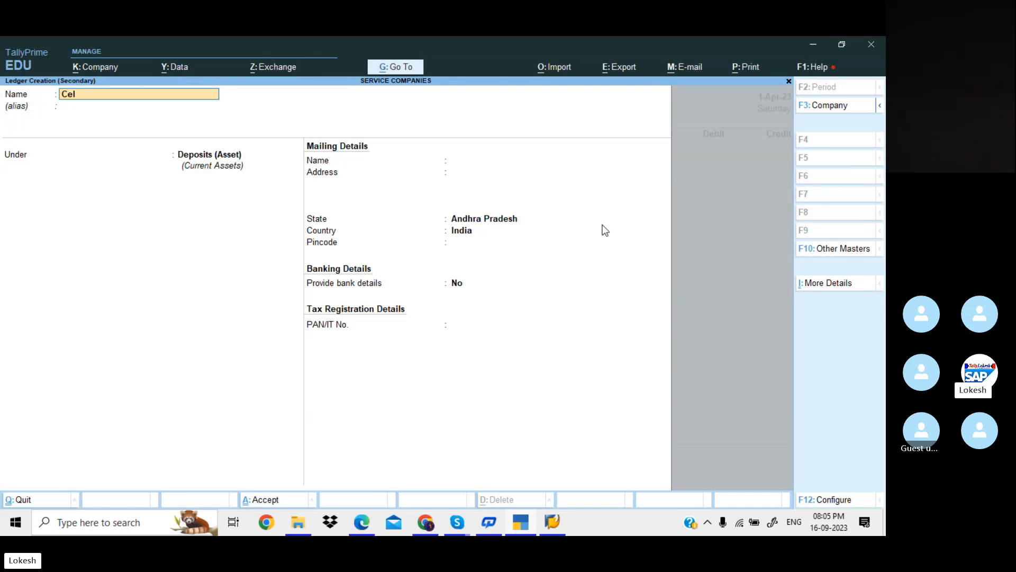
text(l Phone)
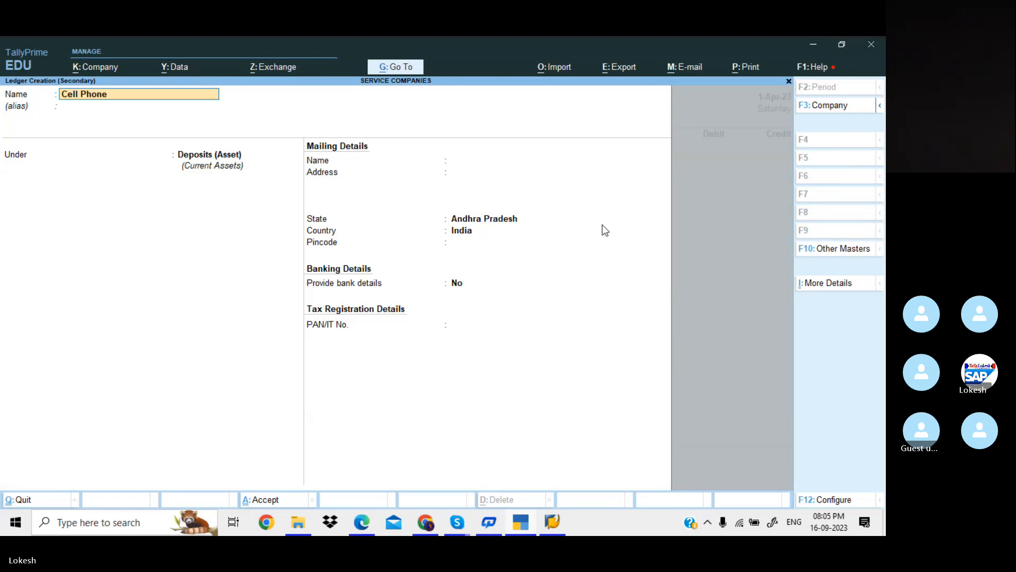
key(Return)
key(Return)
text(fix)
key(Return)
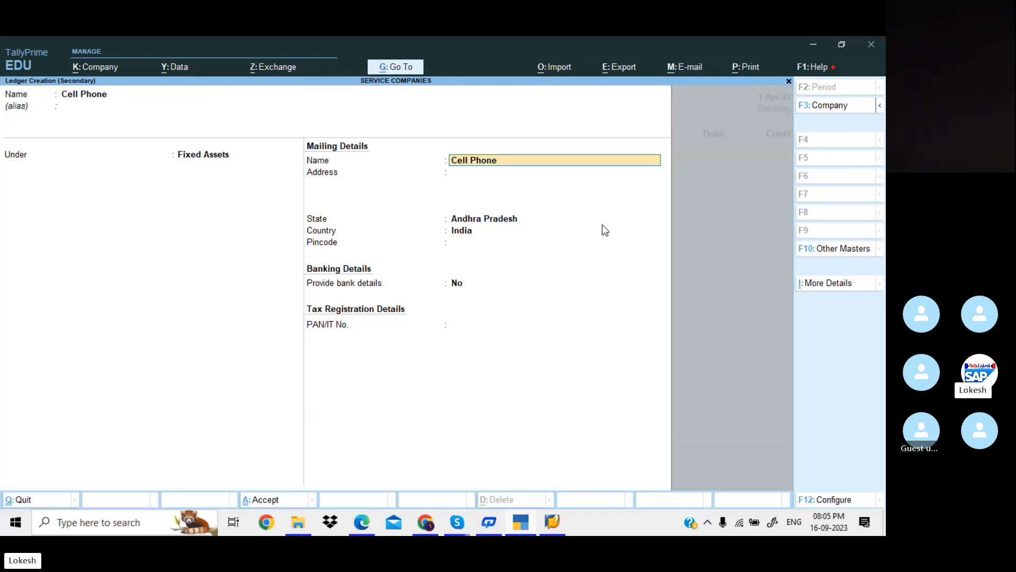
key(Return)
key(Return)
key(Return)
key(Return)
key(Return)
key(Return)
key(Return)
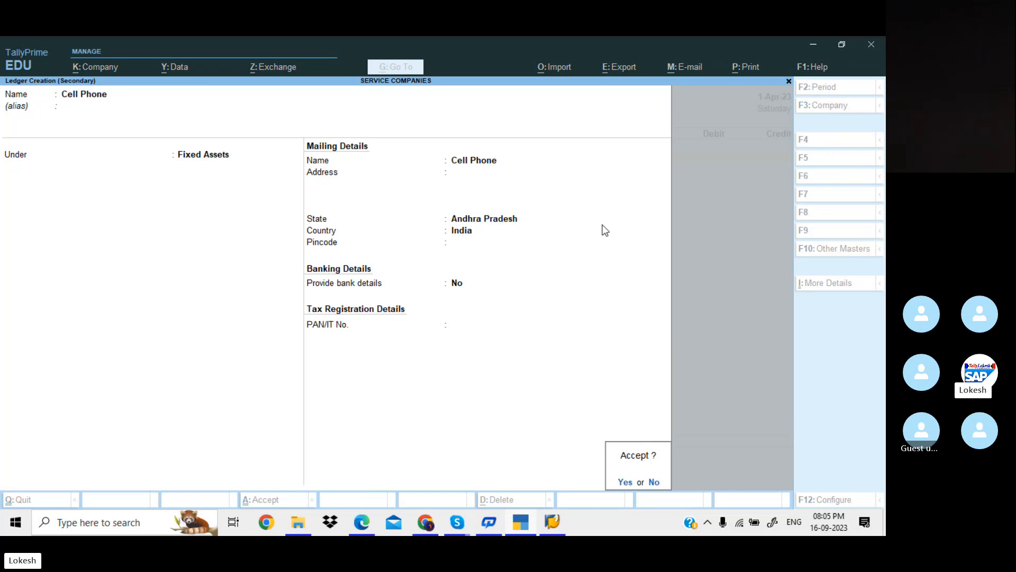
key(Return)
Check the cell phone's price in the PDF, debit Cell Phone with 6000 and add a second debit line.
key(alt+Tab)
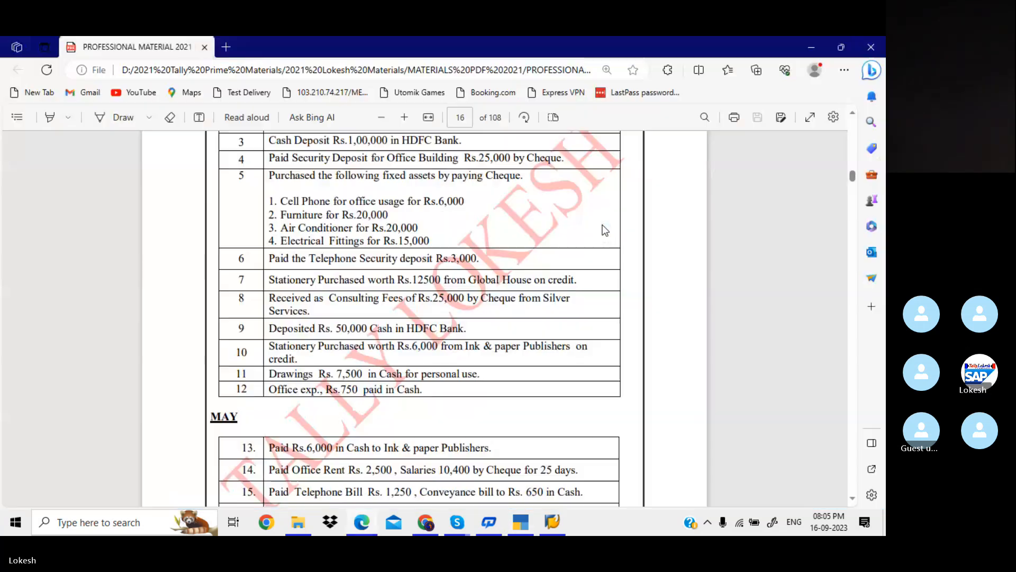
key(alt+Tab)
text(60)
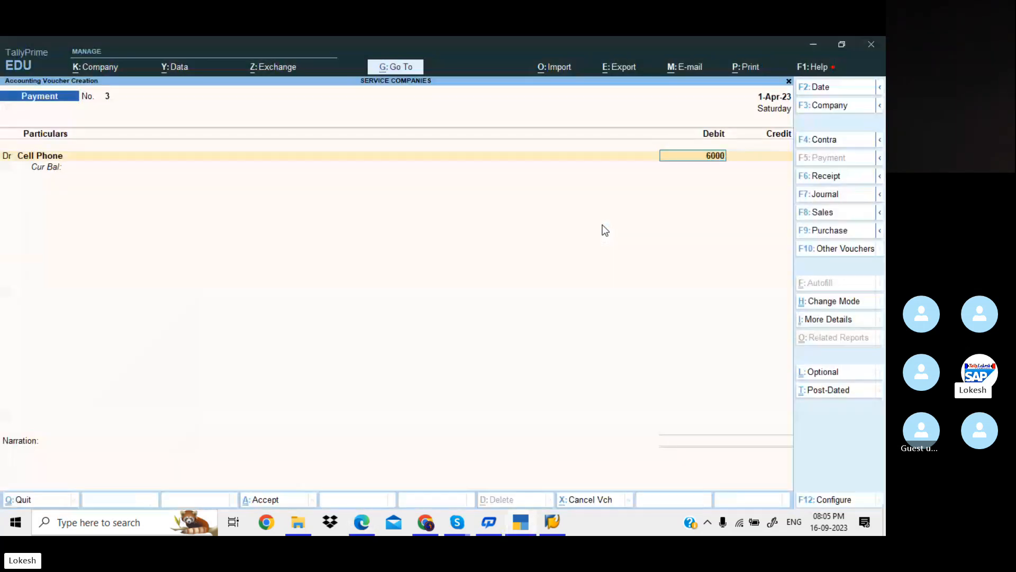
key(Return)
text(d)
key(Return)
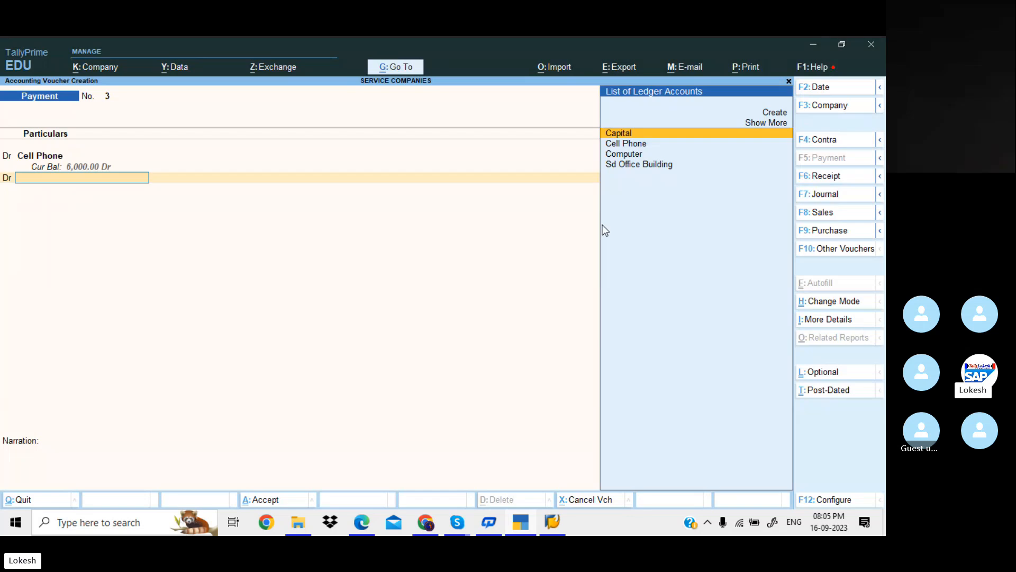
Create a ledger named Furniture under Fixed Assets for the second debit line, leaving its other details at their defaults.
key(alt+c)
key(alt+Tab)
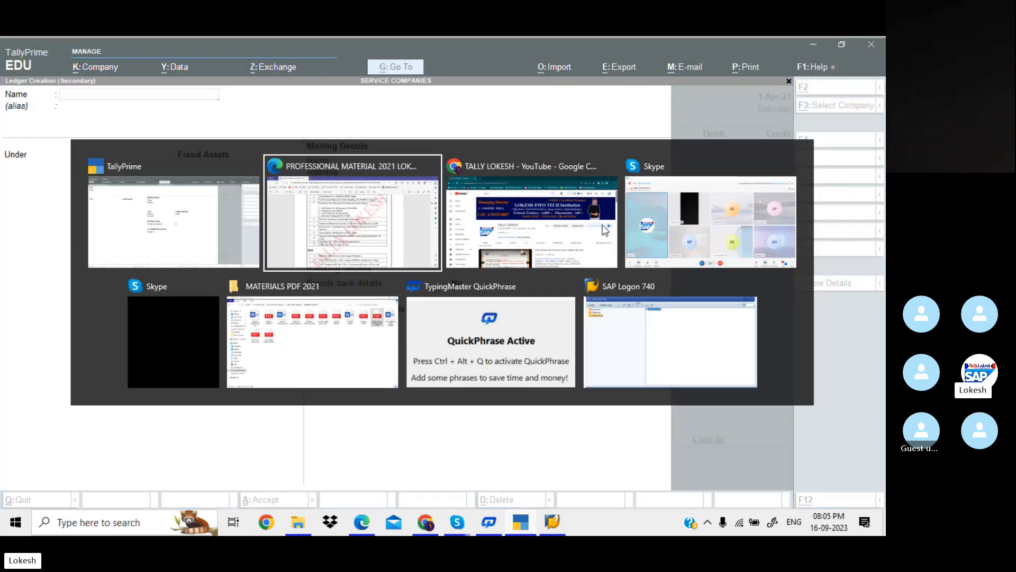
key(alt+Tab)
text(F)
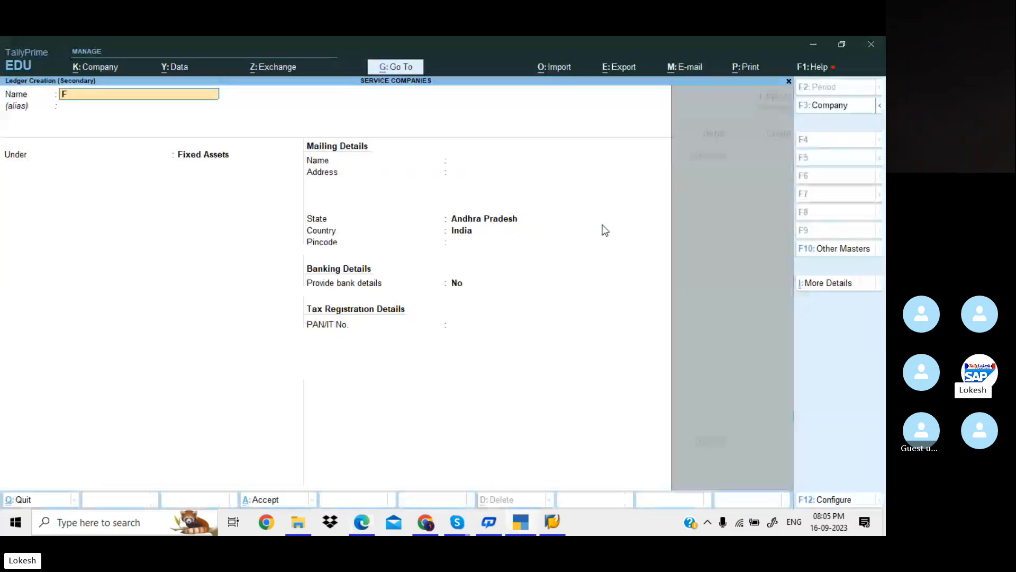
text(urniture)
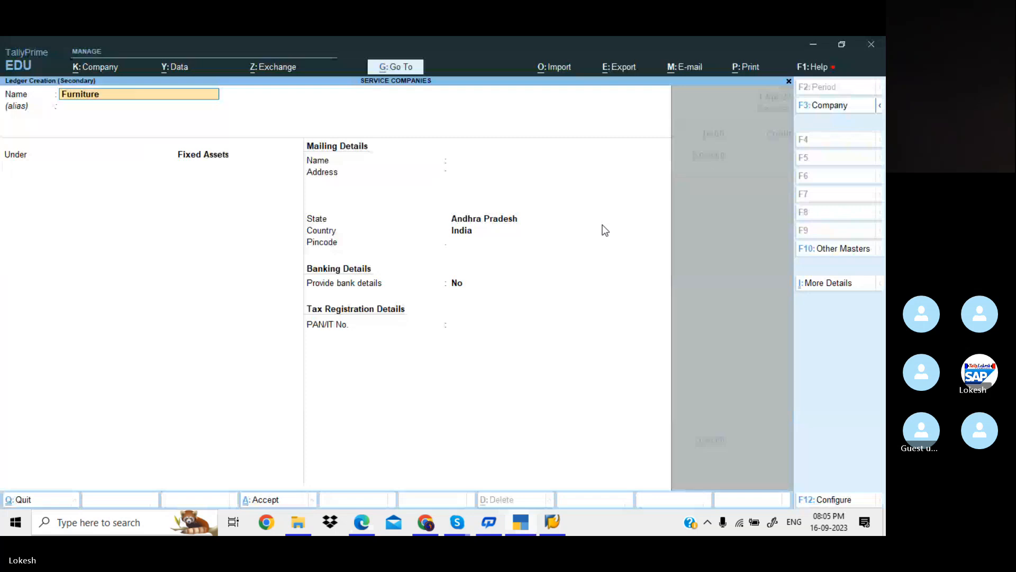
key(Return)
key(Return)
key(Return)
key(Return)
key(Return)
key(Return)
key(Return)
key(Return)
key(Return)
key(Return)
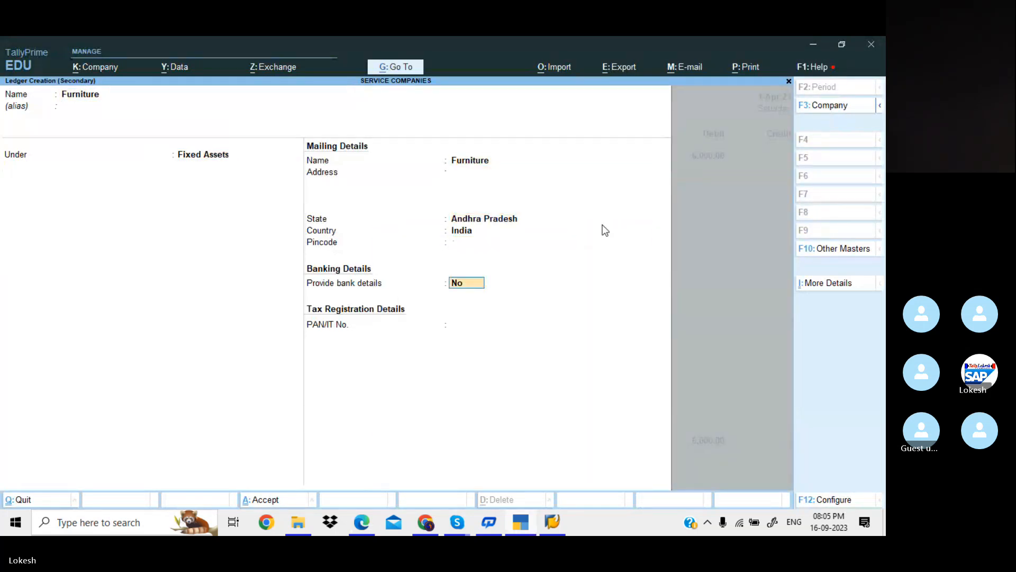
key(Return)
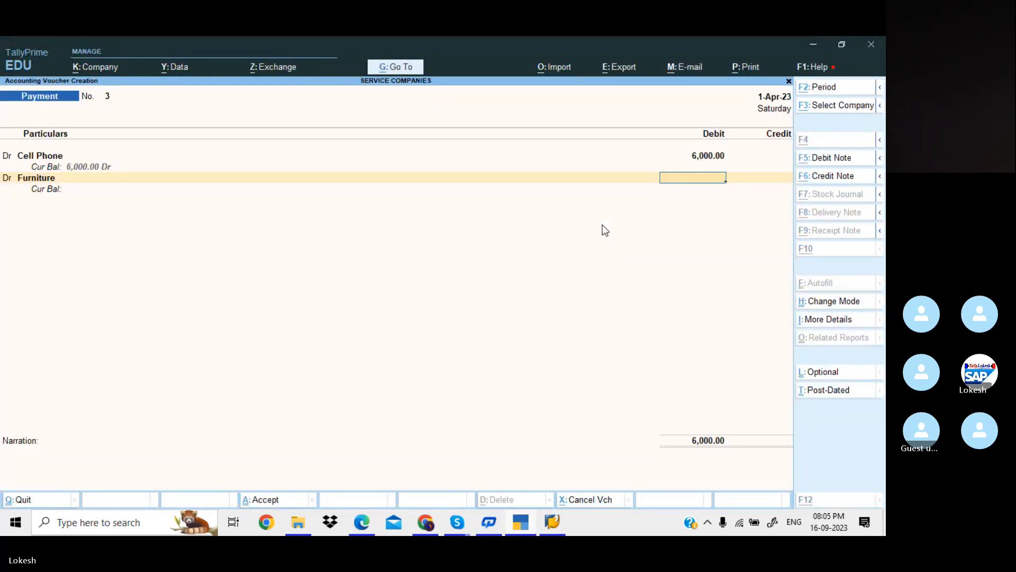
Check the furniture's price in the PDF, debit Furniture with 20000 and add a third debit line.
key(alt+Tab)
key(alt+Tab)
text(20000)
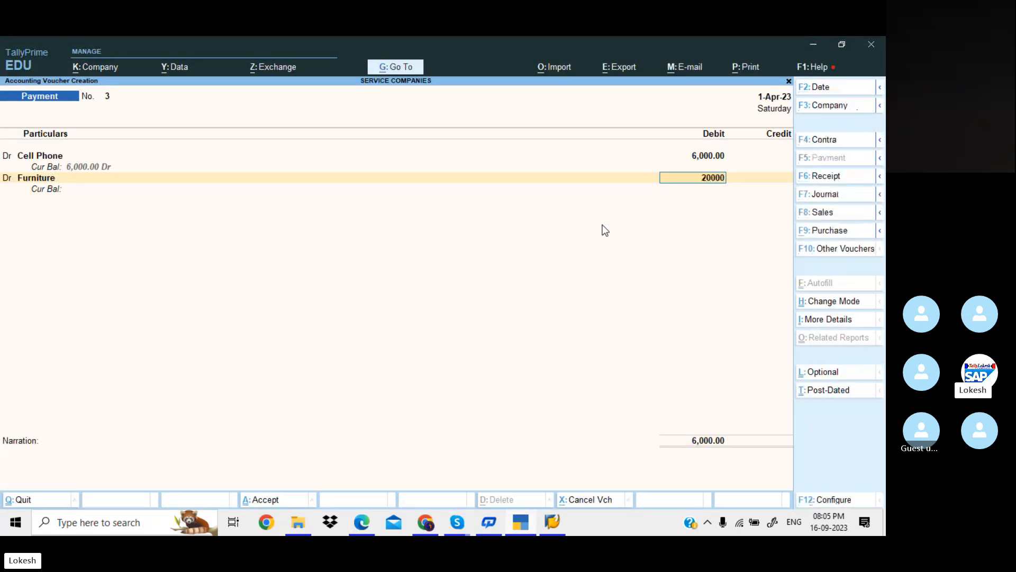
key(Return)
key(Return)
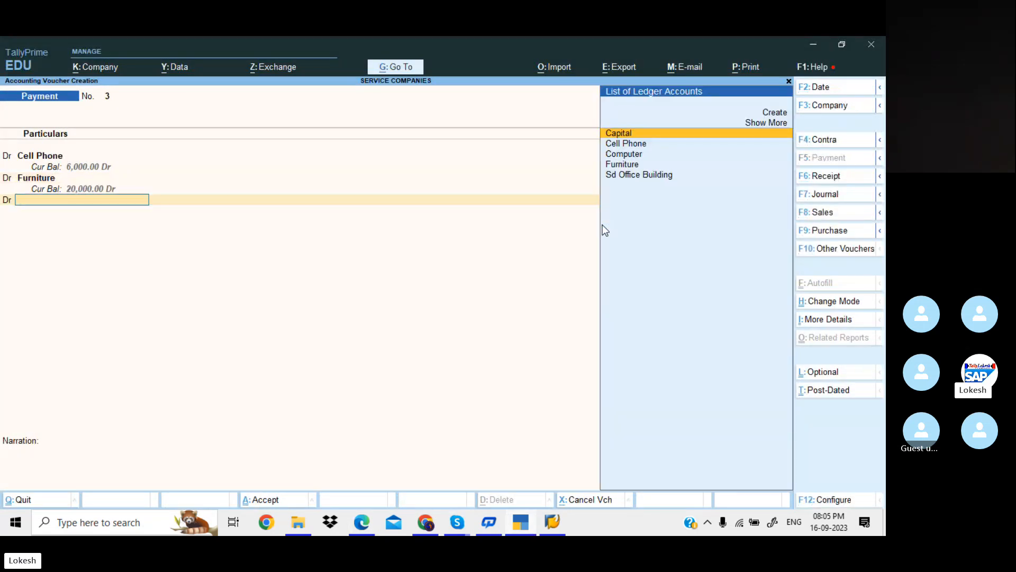
Create a ledger named Air Conditioner under Fixed Assets for the third debit line, leaving its other details at their defaults.
key(alt+c)
key(alt+Tab)
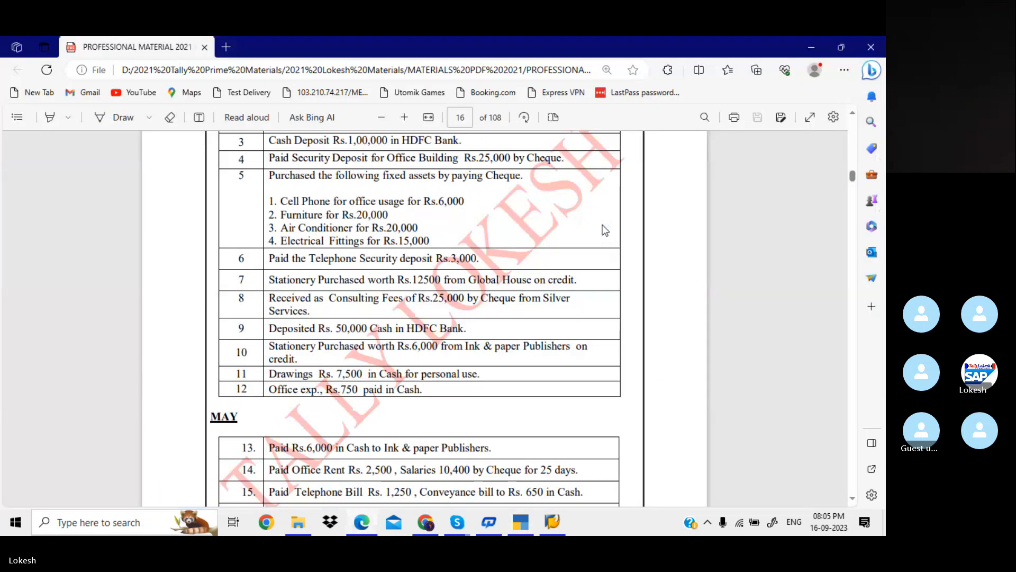
key(alt+Tab)
text(Air)
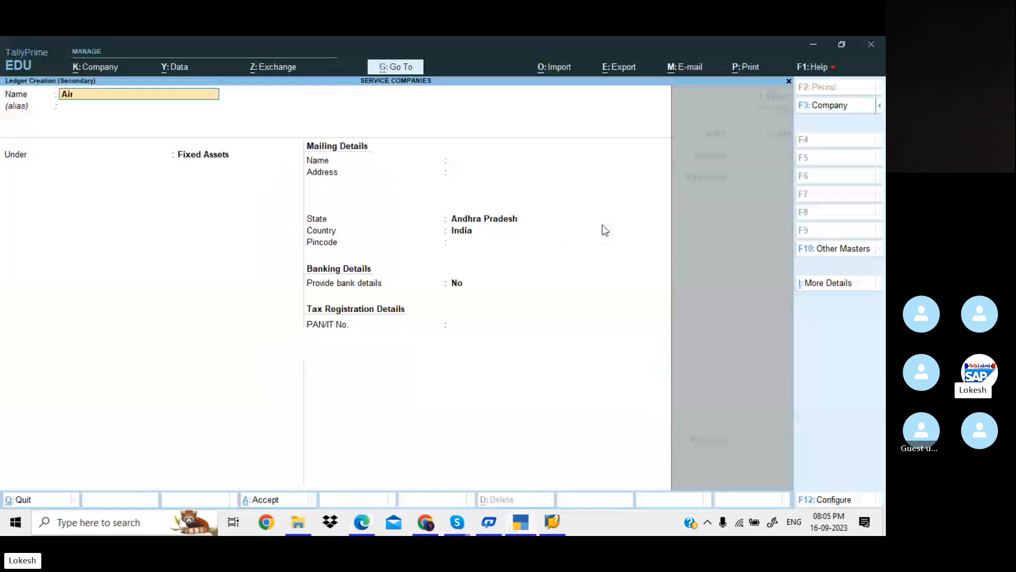
text( Conditioner)
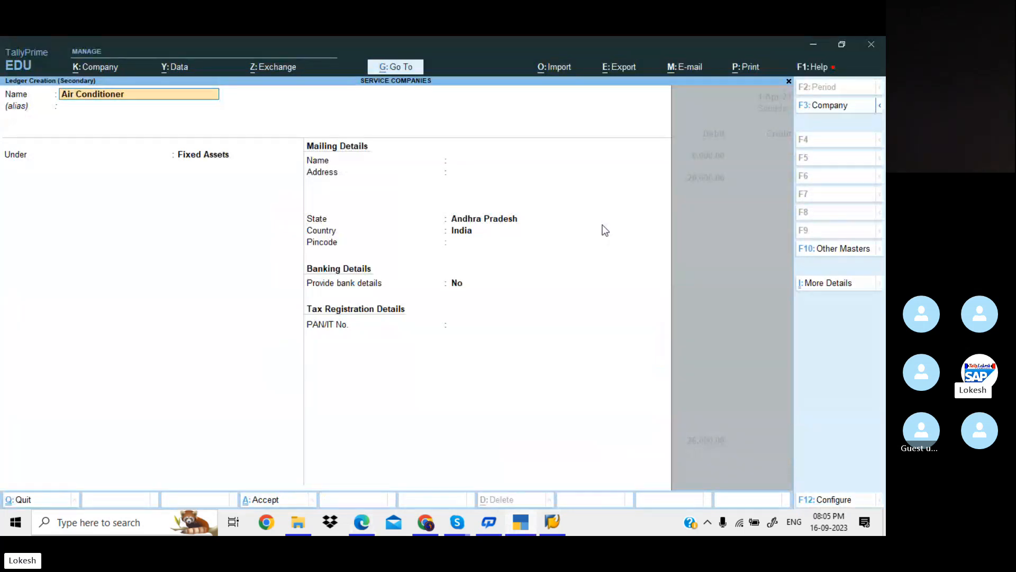
key(Return)
key(Return)
key(Return)
key(Return)
key(Return)
key(Return)
key(Return)
key(Return)
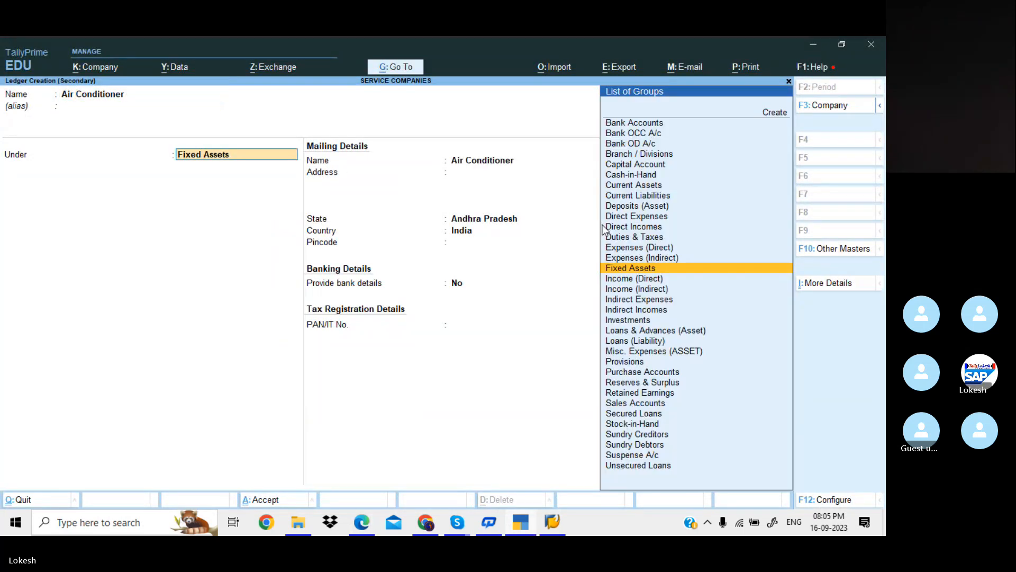
key(Return)
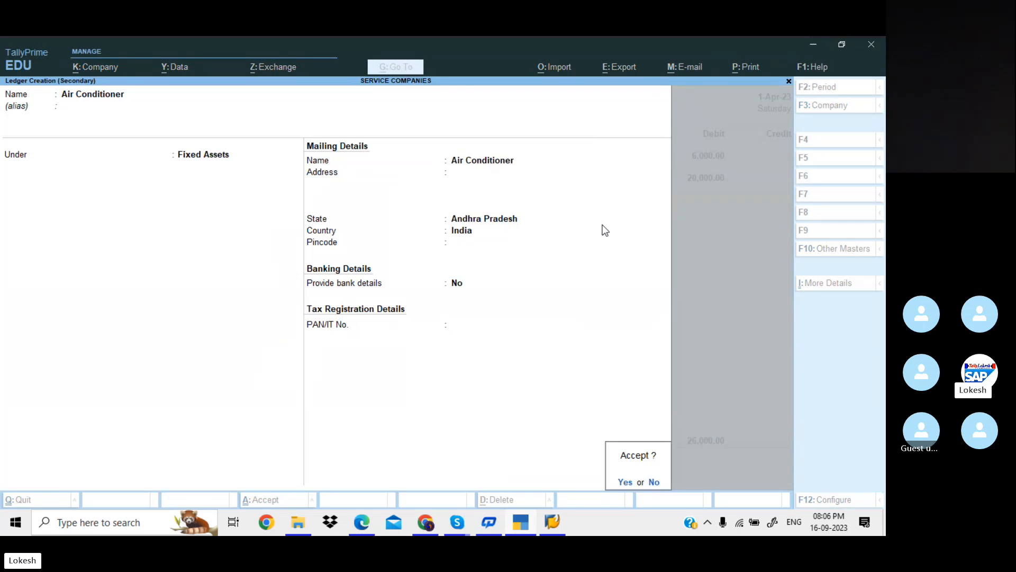
key(Return)
Check the air conditioner's price in the PDF, debit Air Conditioner with 20000 and add a fourth debit line.
key(alt+Tab)
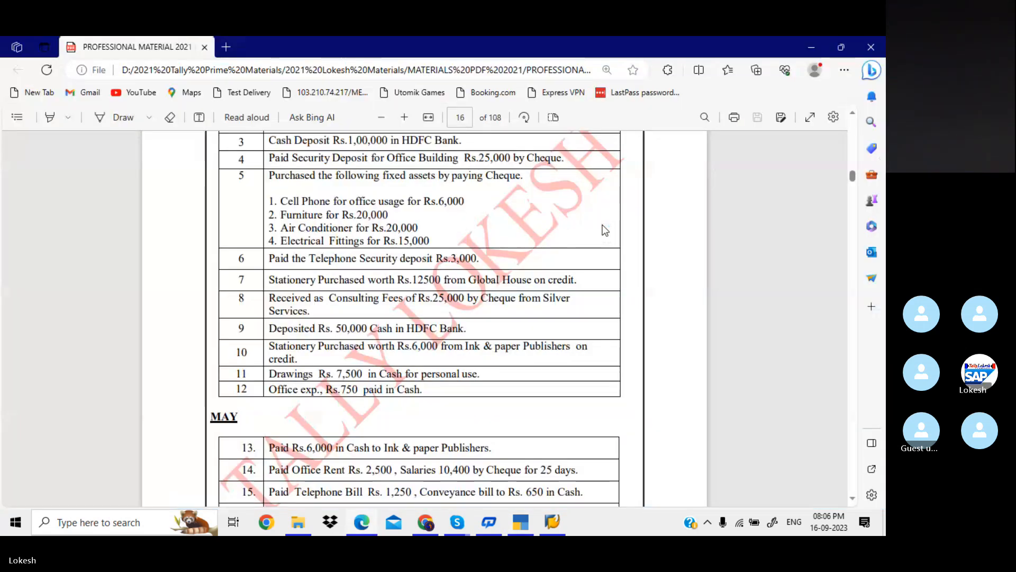
key(alt+Tab)
text(20,000)
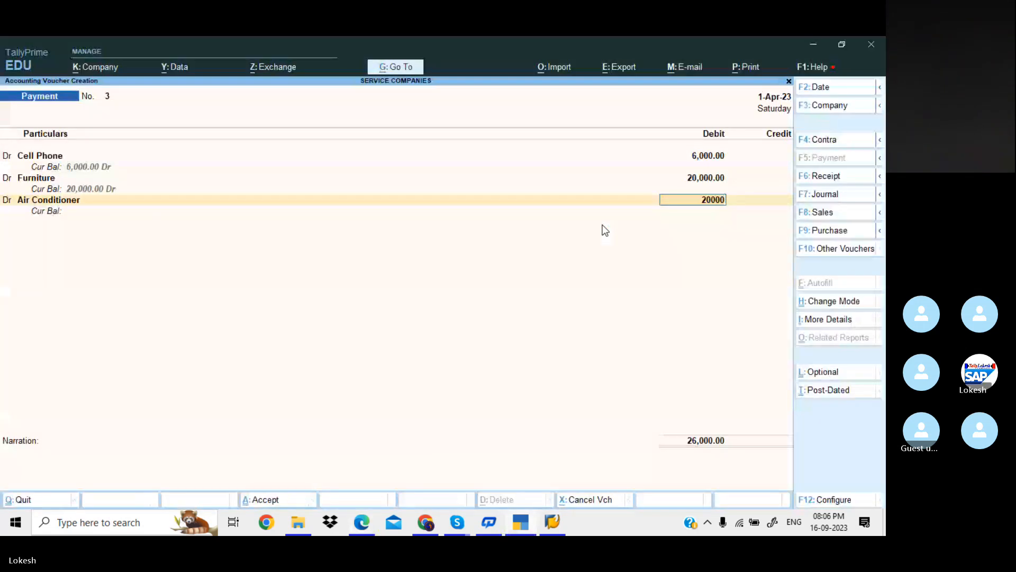
key(Return)
key(c)
key(d)
key(Return)
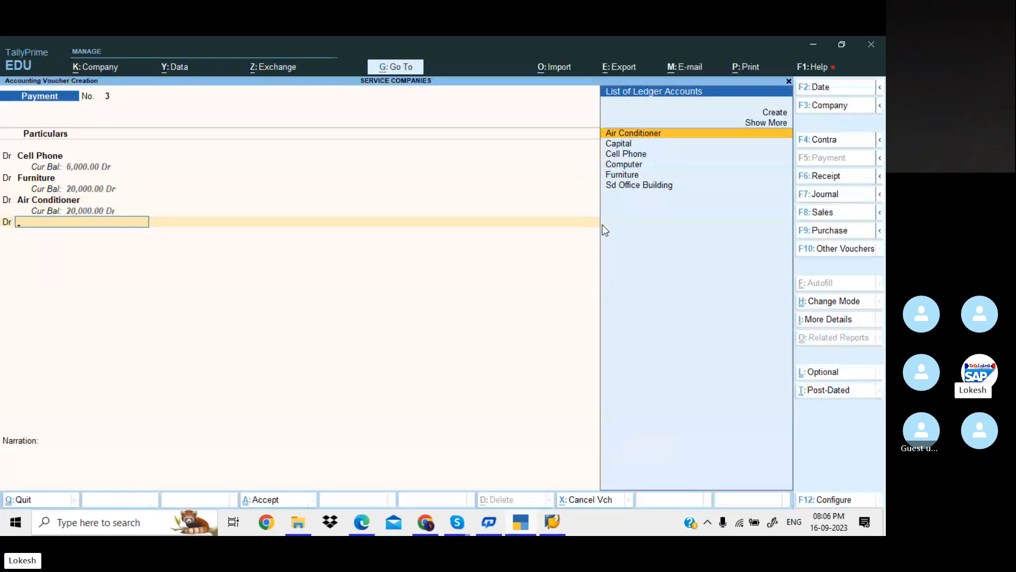
Create a ledger named Electrical Fittings under Fixed Assets for the fourth debit line, leaving its other details at their defaults.
key(alt+c)
key(alt+Tab)
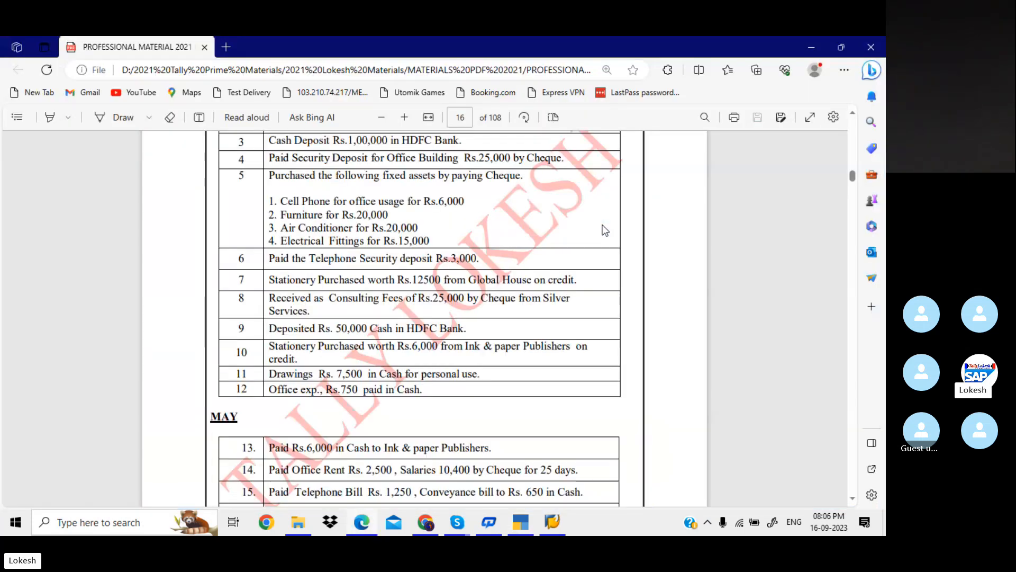
key(alt+Tab)
text(Ele)
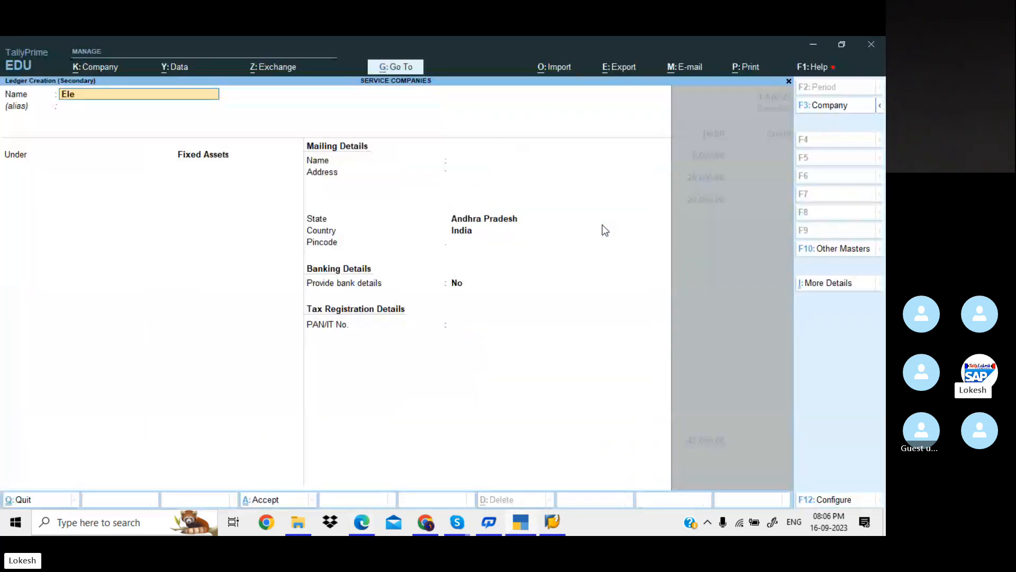
key(BackSpace)
text(ical)
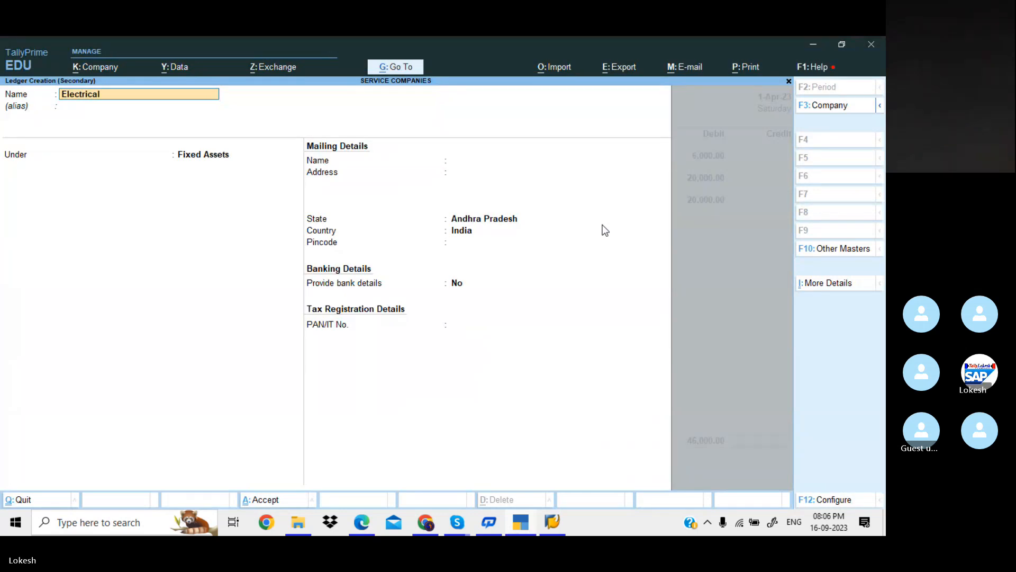
text( Fittings)
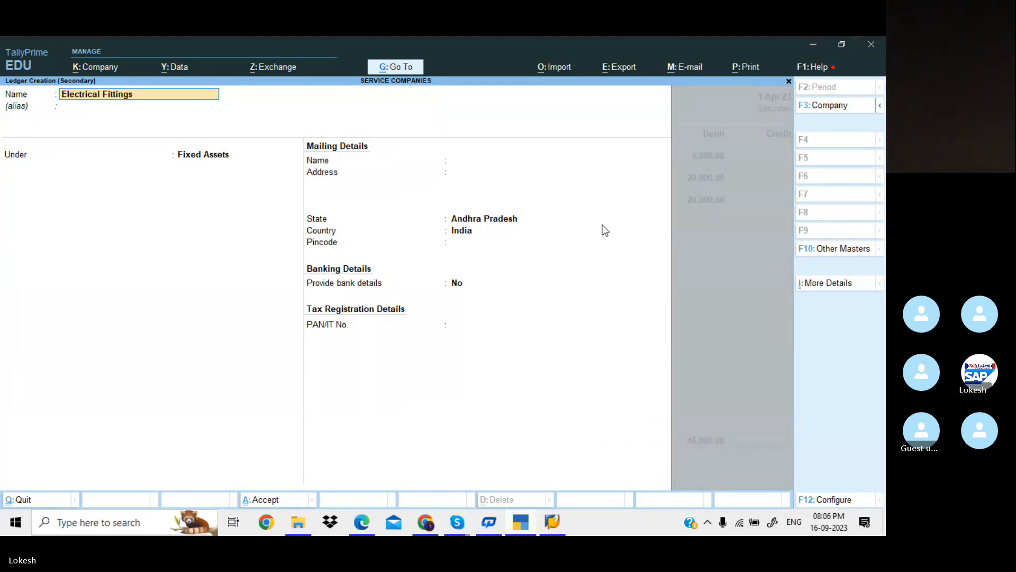
key(Return)
key(Return)
key(Return)
key(Return)
key(Return)
key(Return)
key(Return)
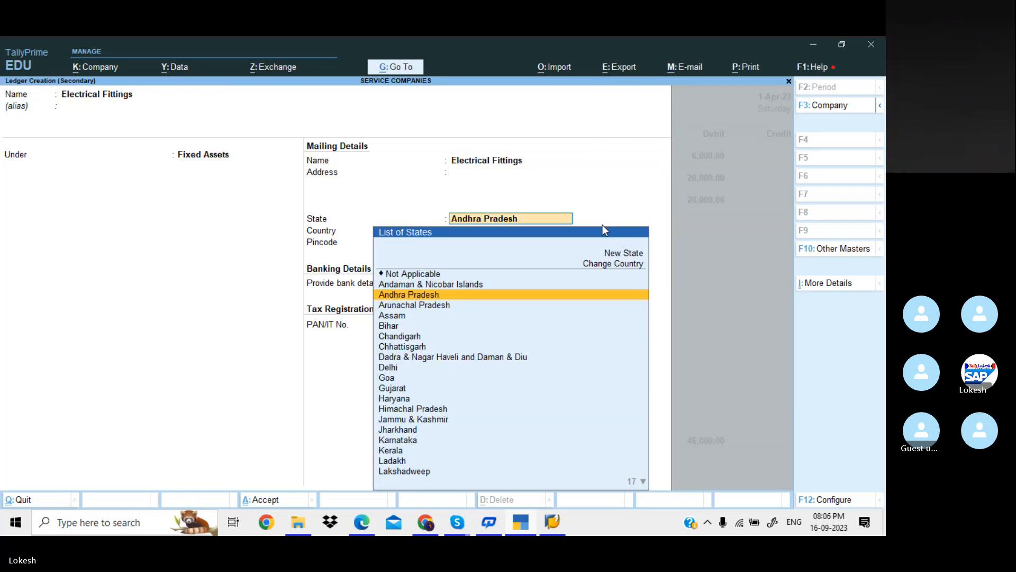
key(Return)
key(Return)
key(Return)
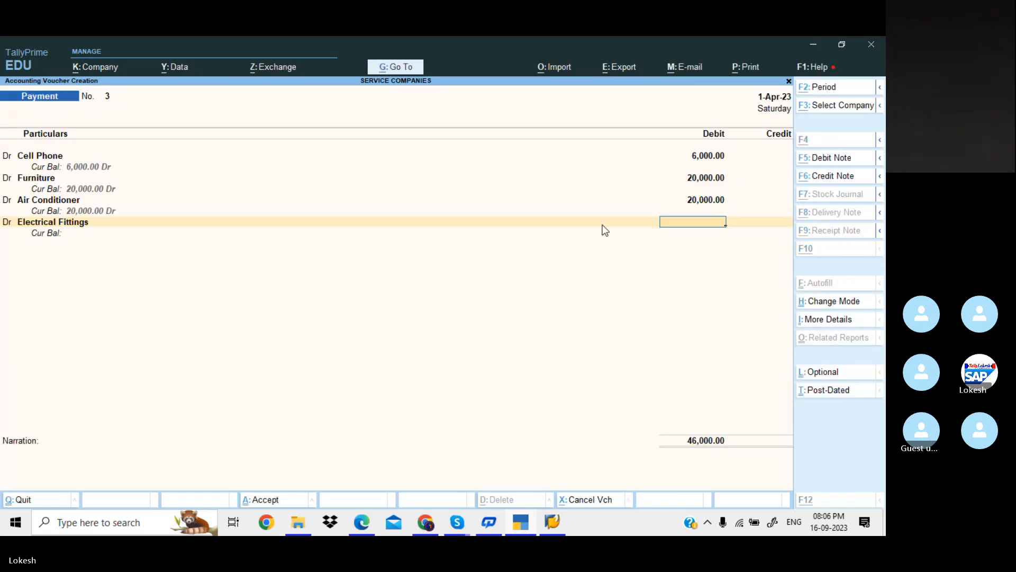
Check the electrical fittings' price in the PDF, debit Electrical Fittings with 15000 and end the debit lines.
key(alt+Tab)
key(alt+Tab)
text(15000)
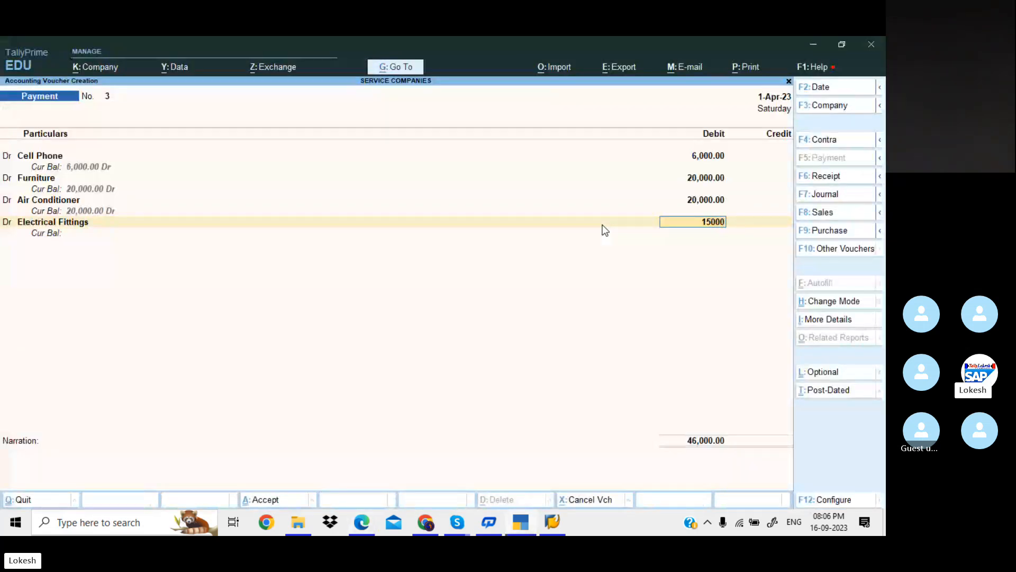
key(Return)
key(Return)
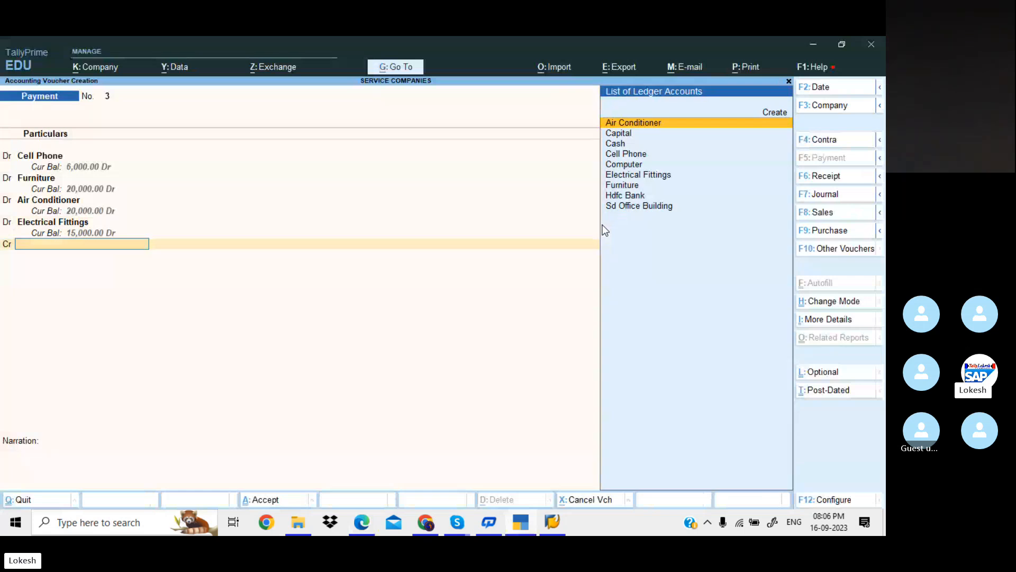
Check the payment mode in the PDF, credit Hdfc Bank with the full balancing amount and save the fixed assets payment voucher.
key(alt+Tab)
key(alt+Tab)
text(Hd)
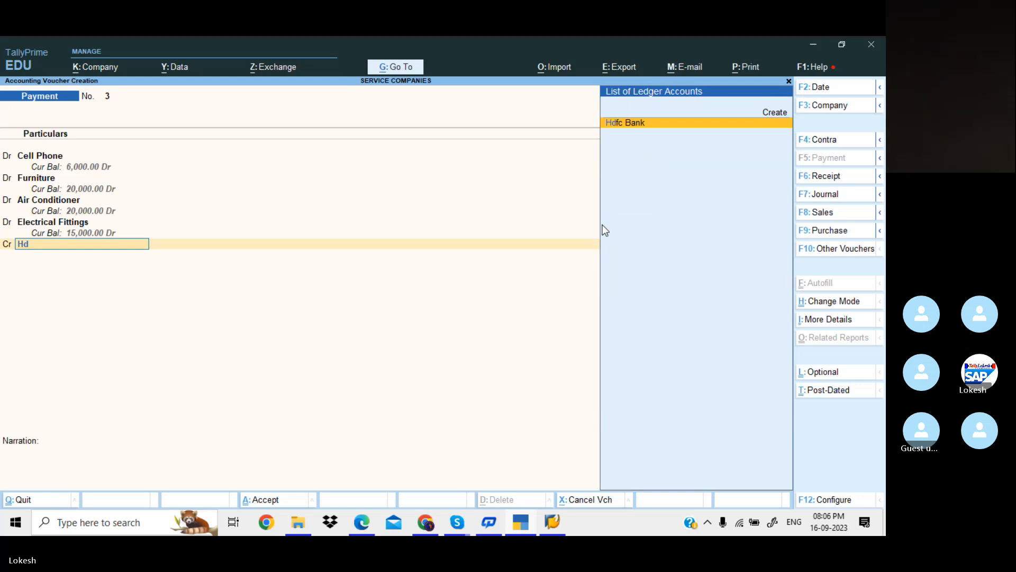
key(Return)
key(Return)
key(Return)
key(Return)
key(Return)
key(Return)
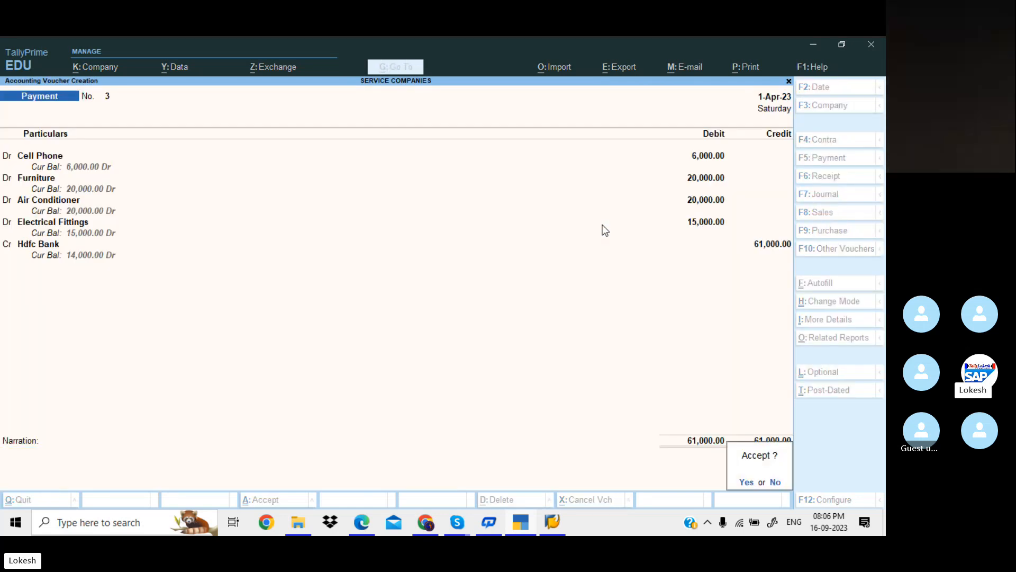
key(Return)
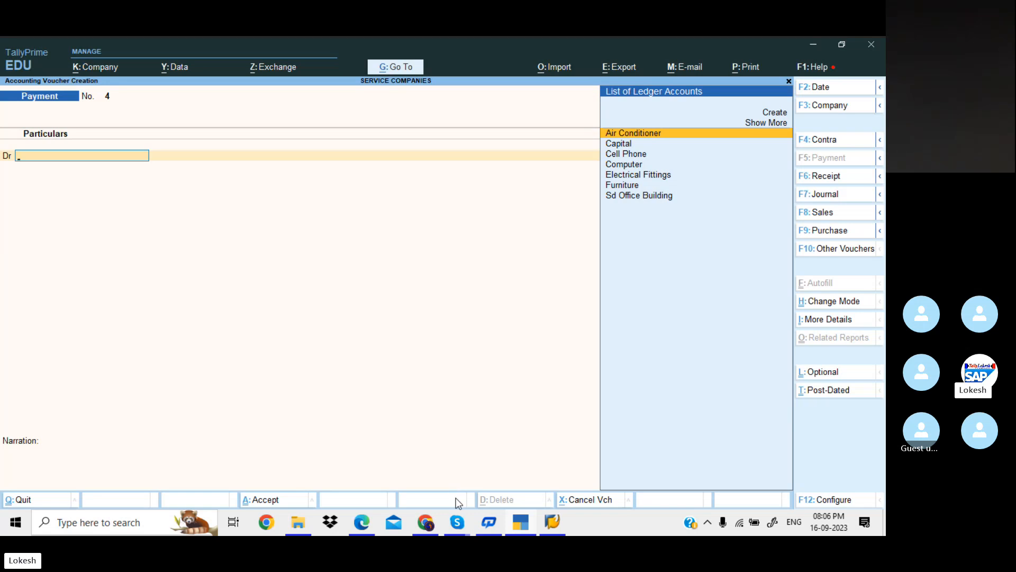
click(460, 522)
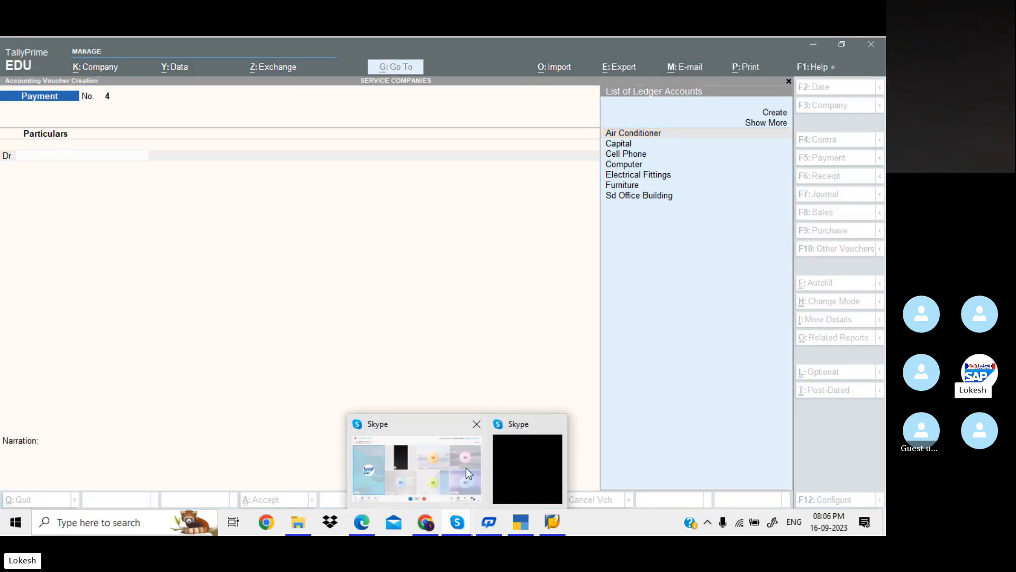
click(466, 468)
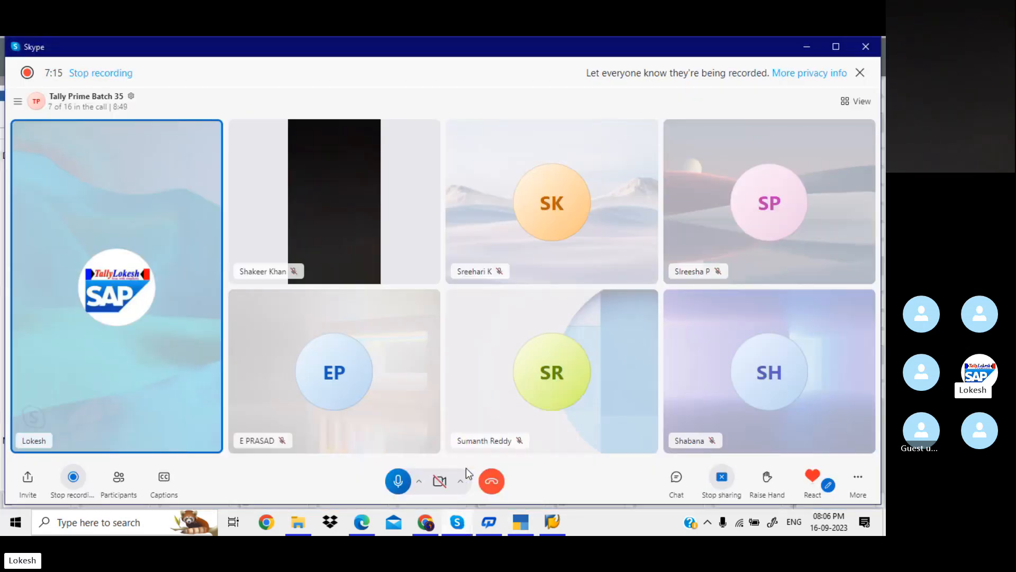
click(523, 527)
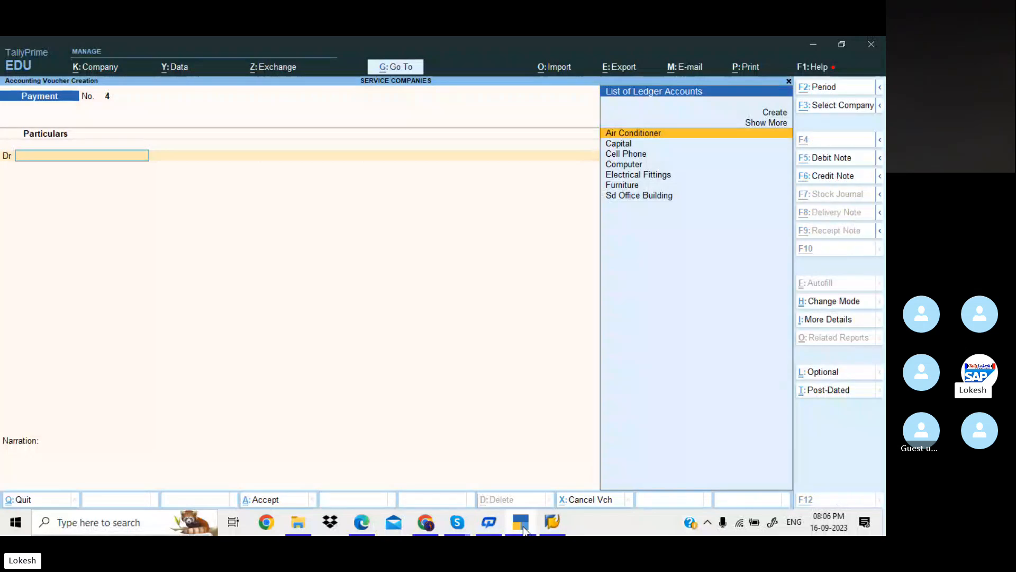
Read transaction 6 in the PDF and create a ledger named Telephone Sd under Deposits (Asset), leaving its other details at their defaults.
key(alt+Tab)
key(alt+Tab)
key(alt+Tab)
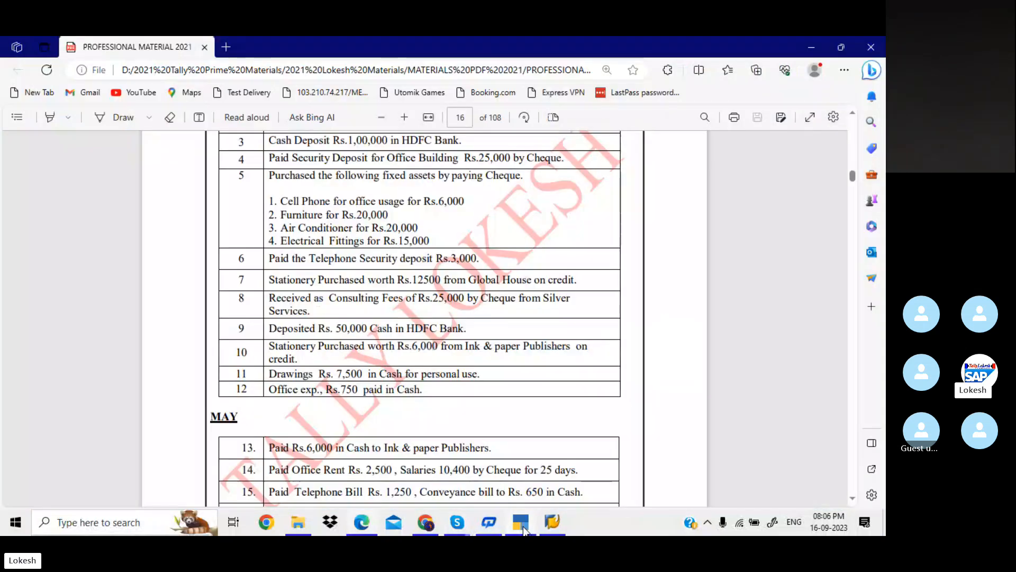
scroll(266, 208, down, 1)
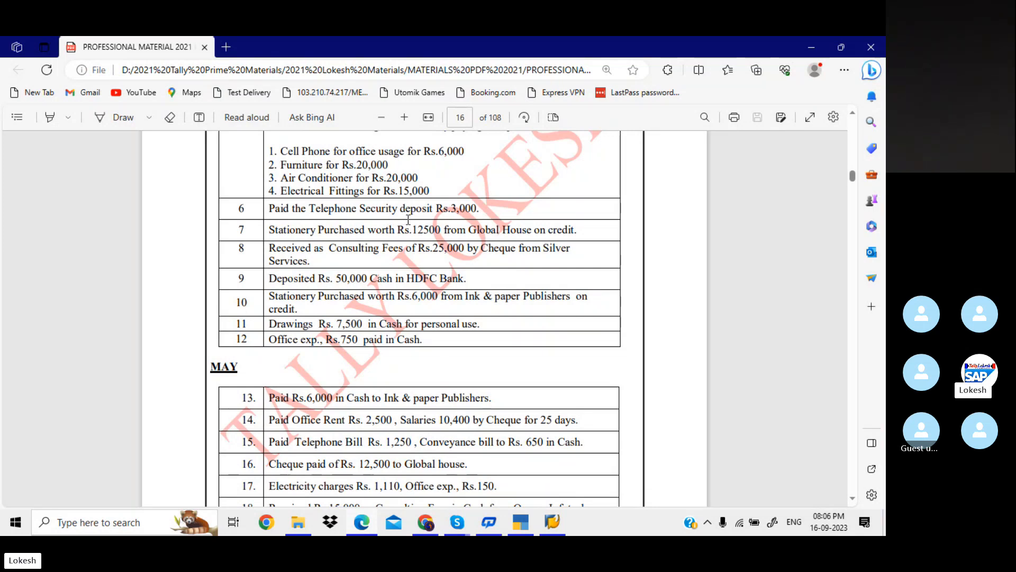
key(alt+Tab)
key(Tab)
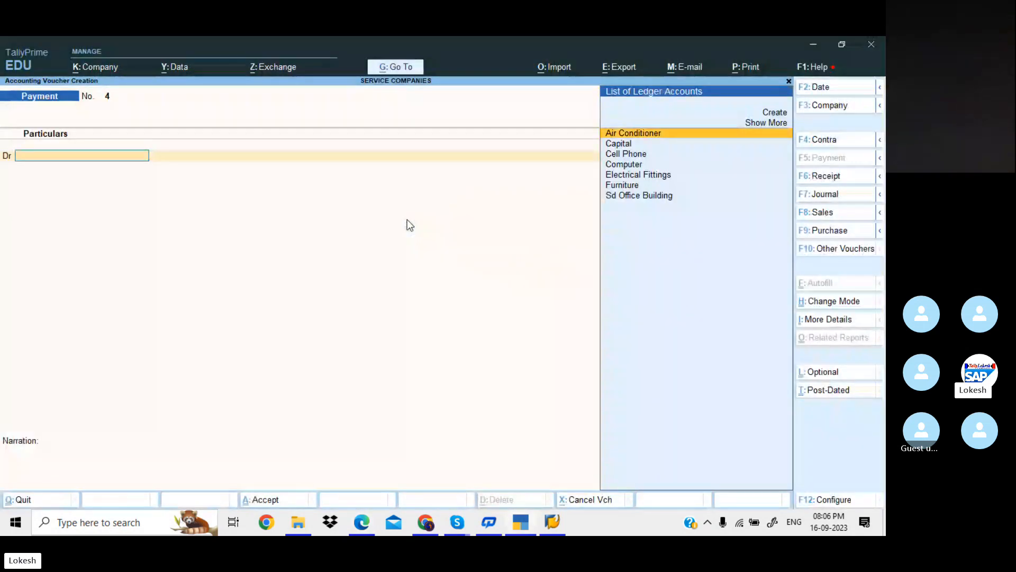
key(alt+c)
text(T)
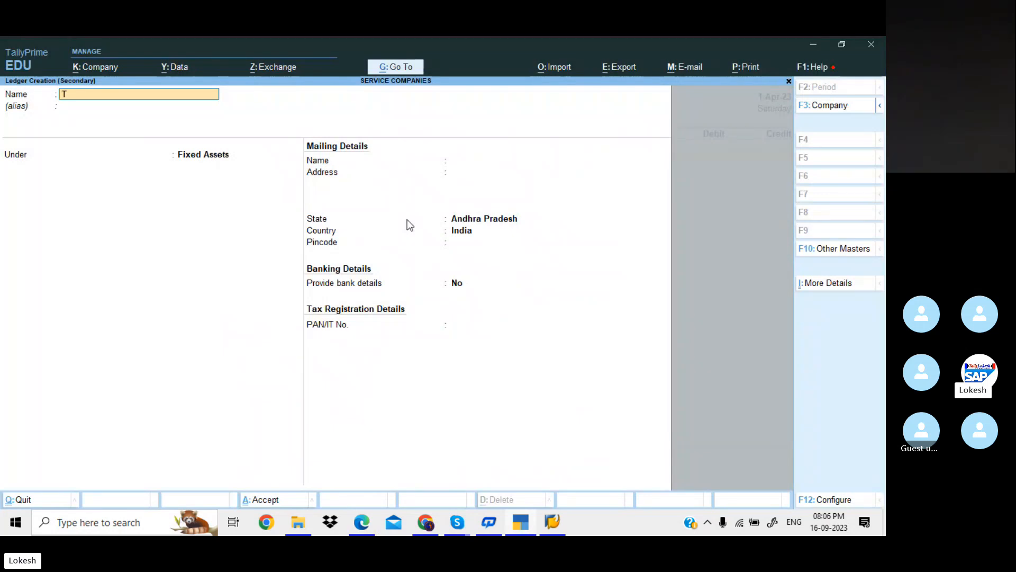
text(elep)
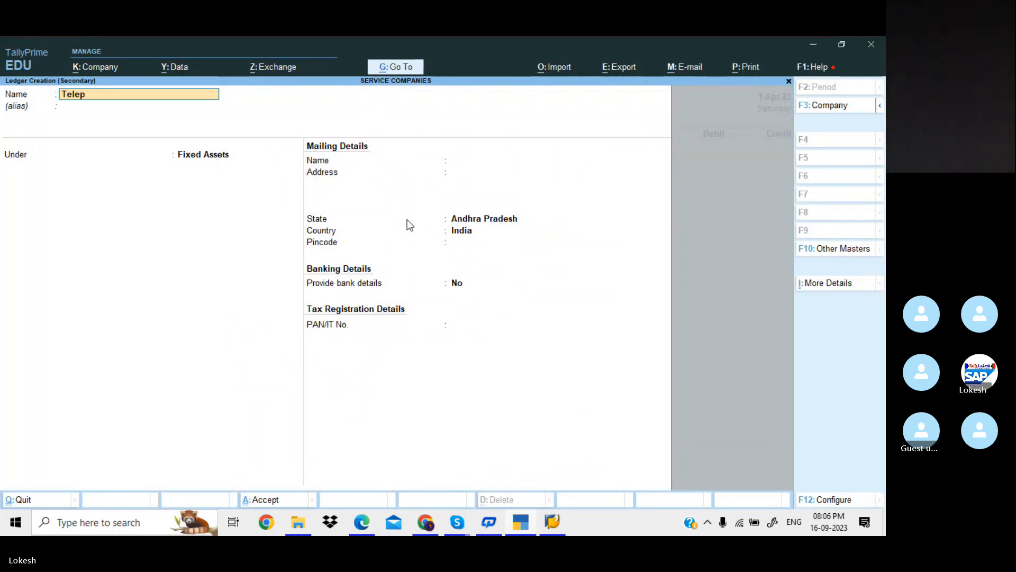
text(hone Sd)
key(Return)
text(De)
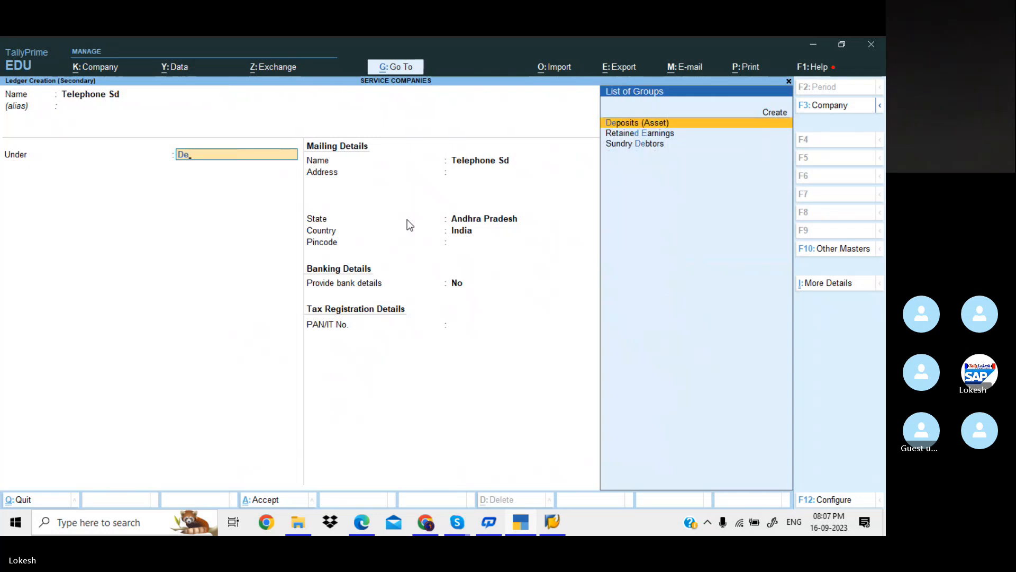
key(Return)
key(Return)
key(Return)
key(Return)
key(Return)
key(Return)
key(Return)
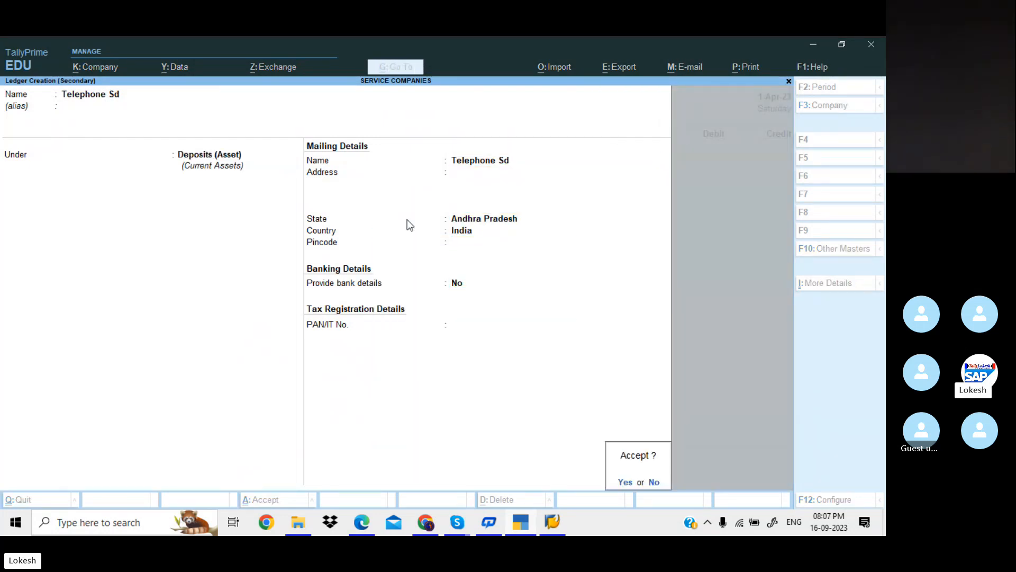
key(Return)
Check the telephone security deposit amount in the PDF and debit Telephone Sd with 3000.
key(alt+Tab)
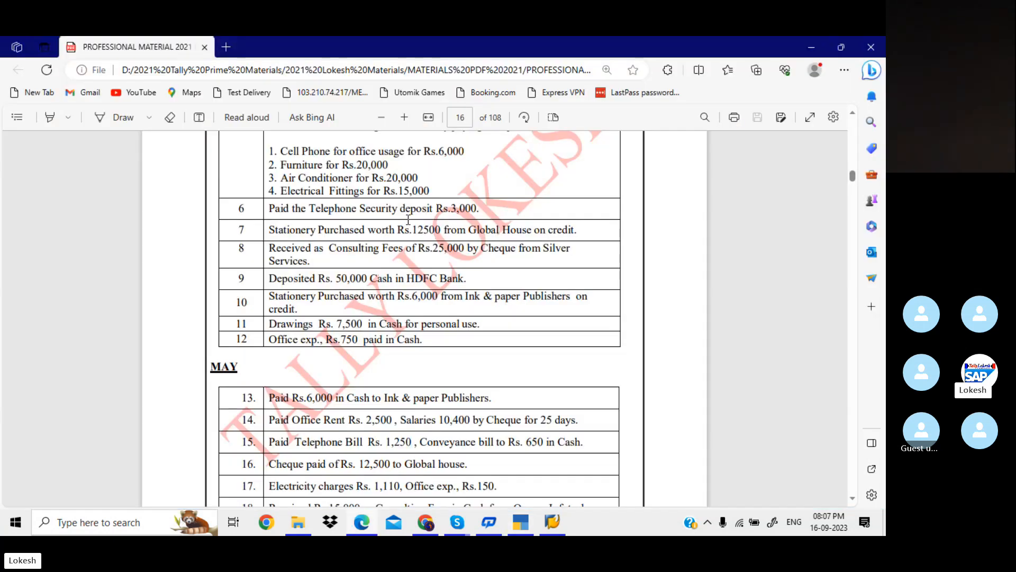
key(alt+Tab)
text(3000)
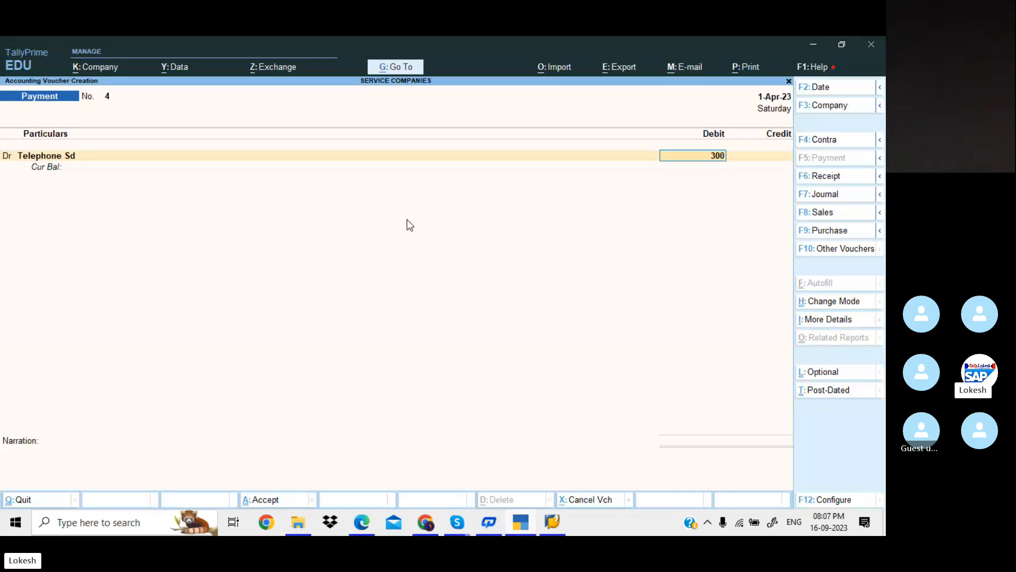
key(Return)
Credit Cash with the balancing amount and save the telephone deposit payment voucher.
key(Down)
key(Down)
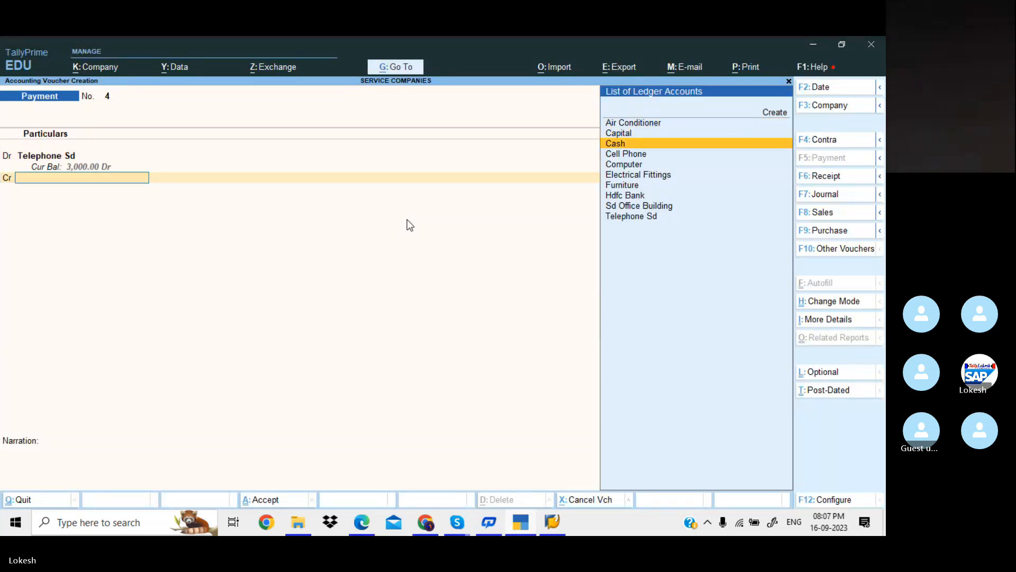
key(Return)
key(Return)
key(Return)
key(Return)
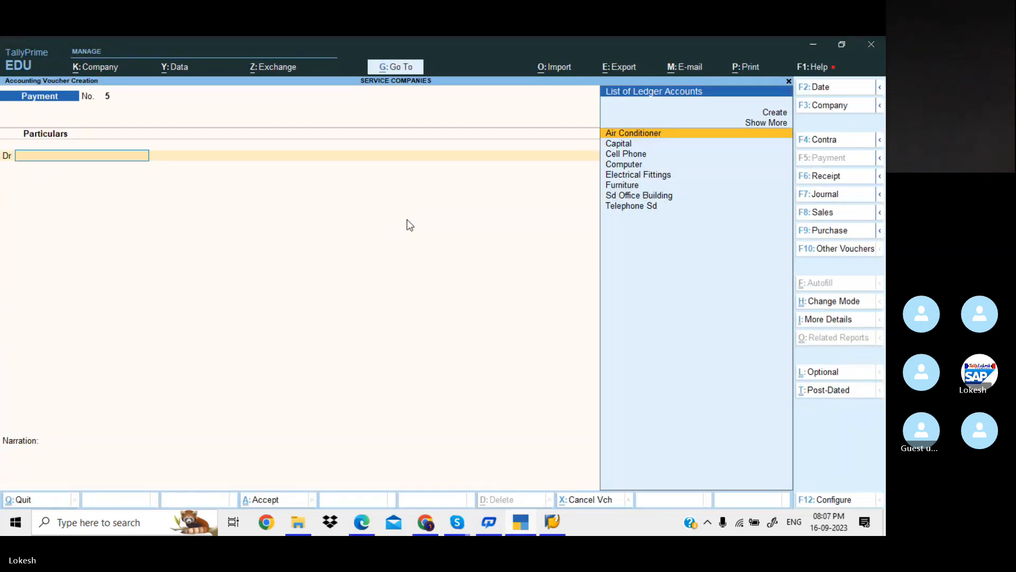
Read transaction 7 in the PDF and switch the new voucher to the Journal type.
key(alt+Tab)
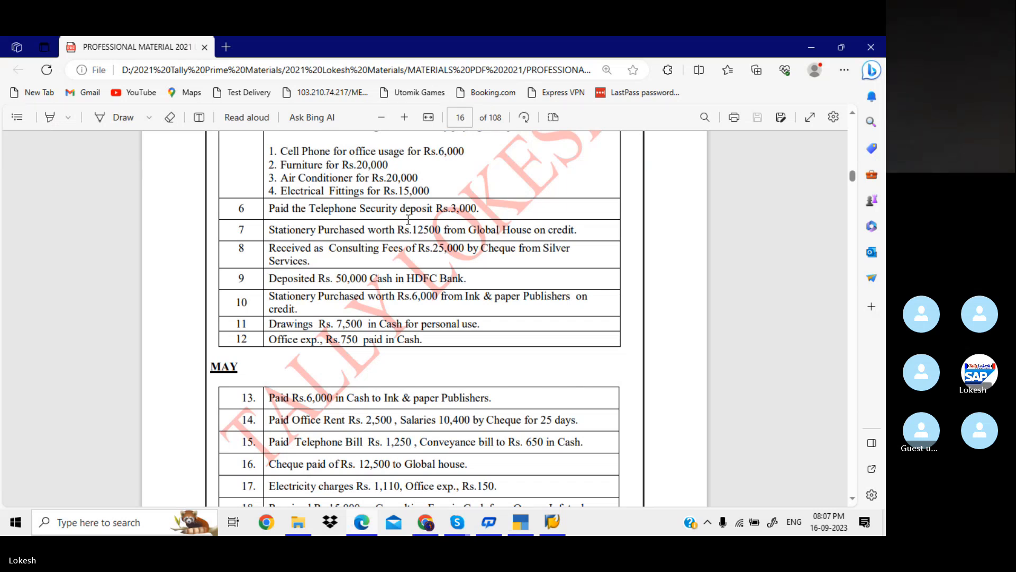
key(alt+Tab)
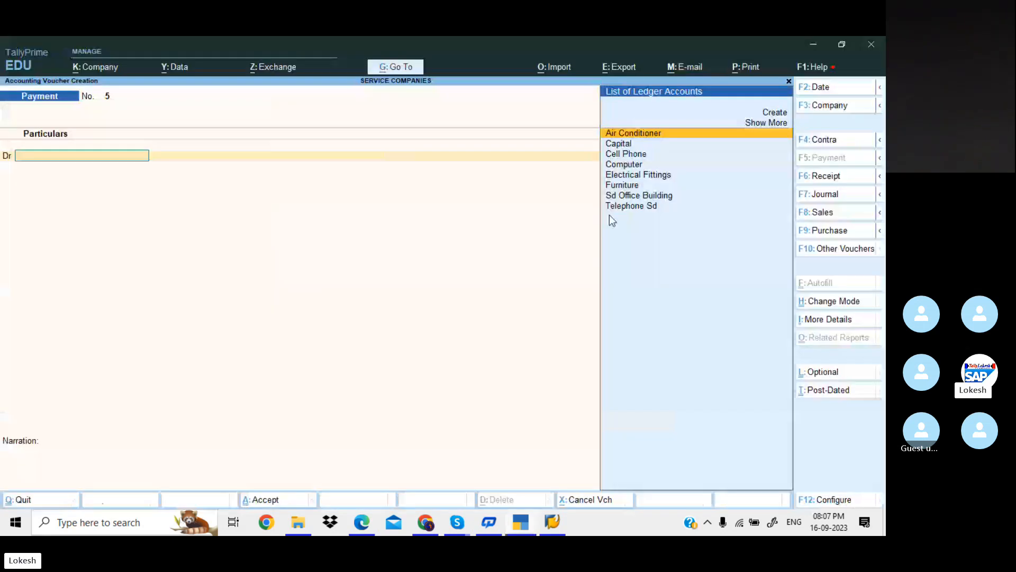
click(826, 197)
Create a ledger named Stationery under Indirect Expenses for the journal's debit line, leaving its other details at their defaults.
key(alt+c)
text(S)
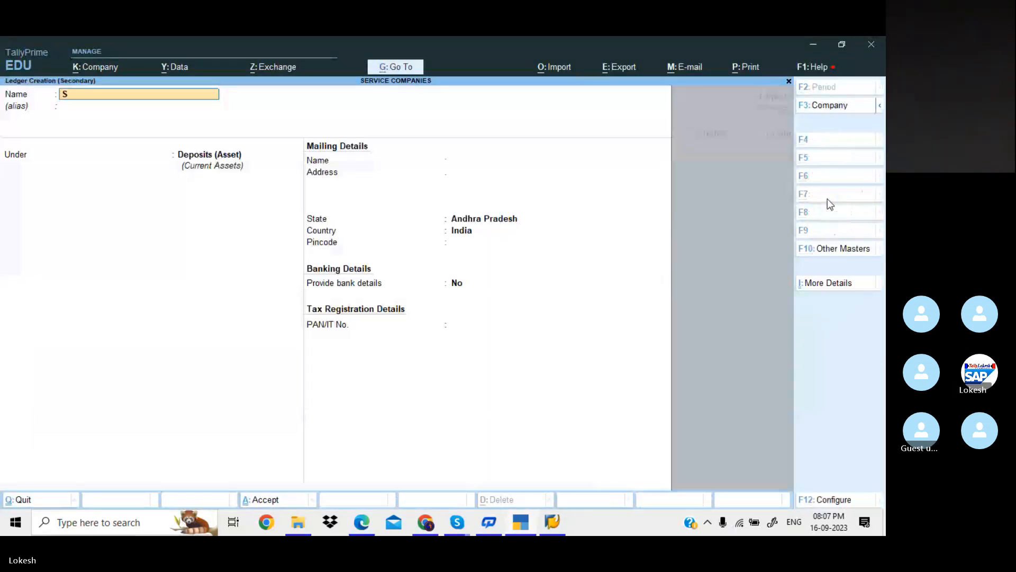
text(tationery)
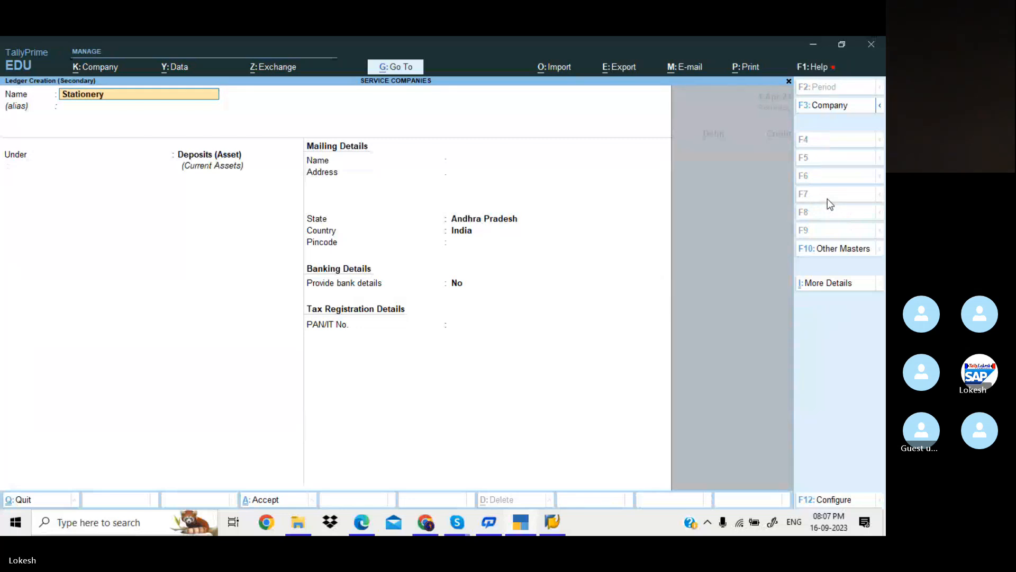
key(Return)
text(Ind)
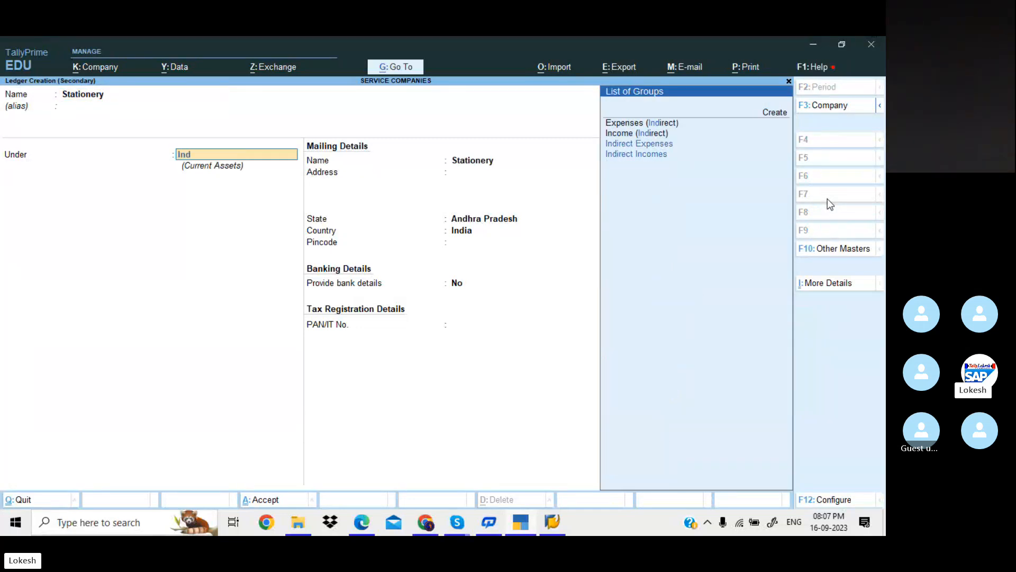
key(Return)
key(Return)
key(Return)
key(Return)
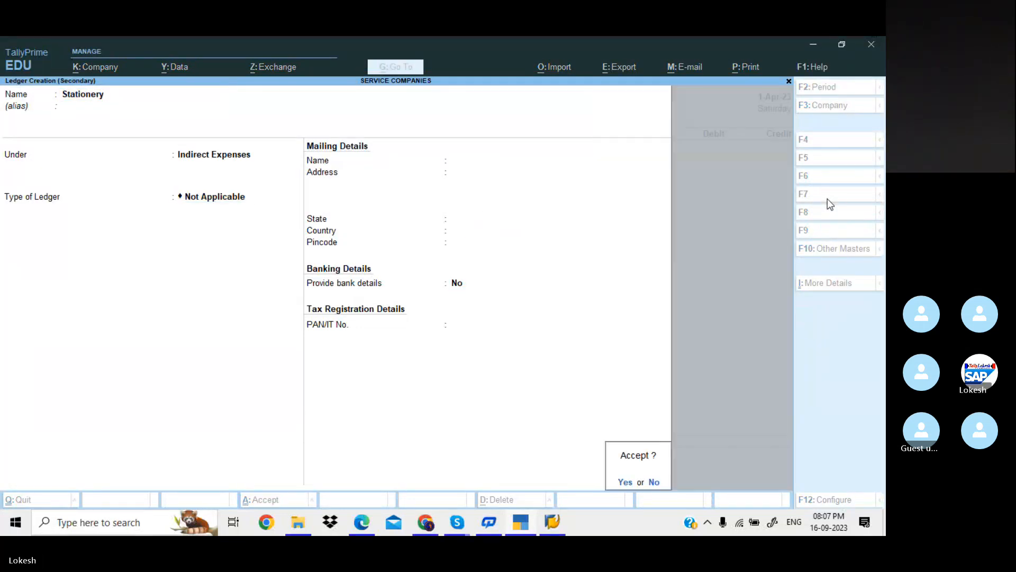
key(Return)
Check the stationery purchase amount in the PDF and debit Stationery with 12500.
key(alt+Tab)
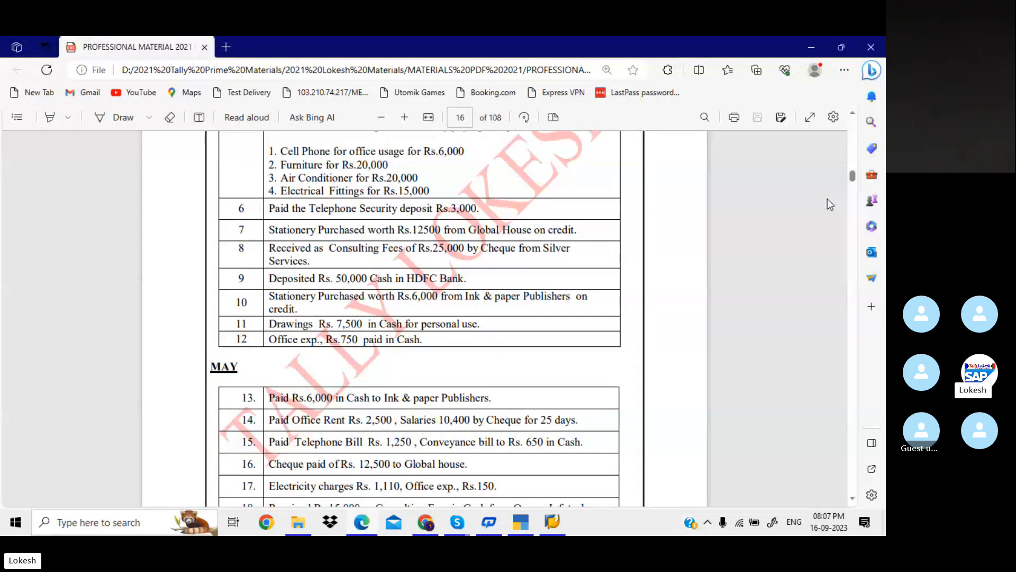
key(alt+Tab)
text(12500)
key(Return)
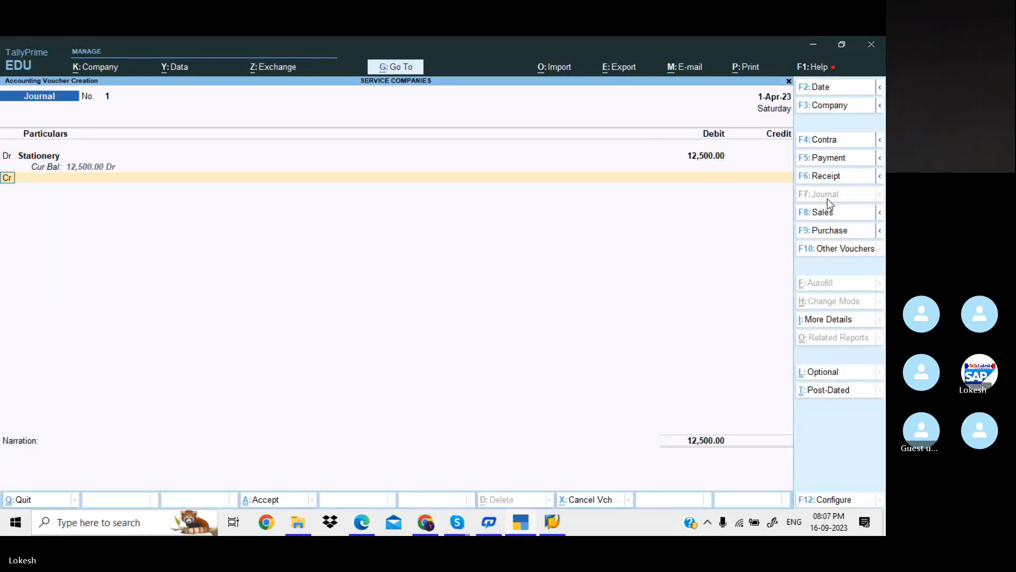
Check the supplier in the PDF and create a ledger named Global House under Sundry Creditors, leaving its other details at their defaults.
key(alt+Tab)
key(alt+Tab)
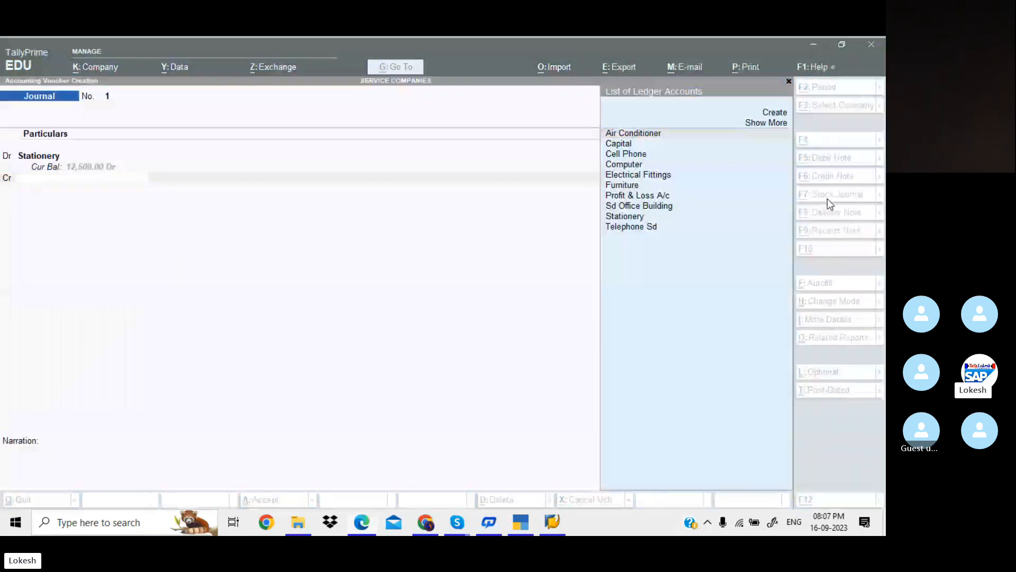
key(alt+c)
text(Gl)
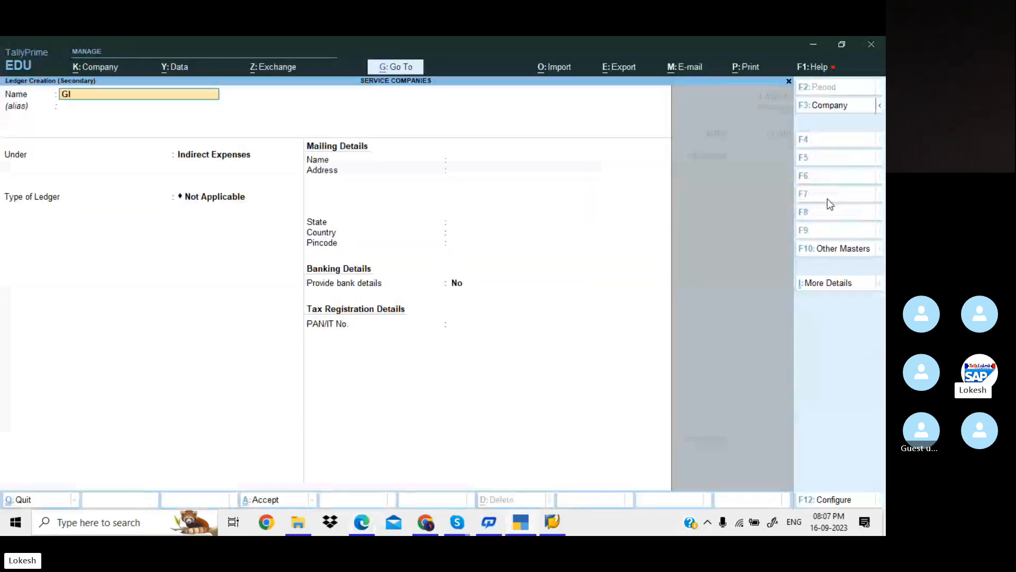
text(obal House)
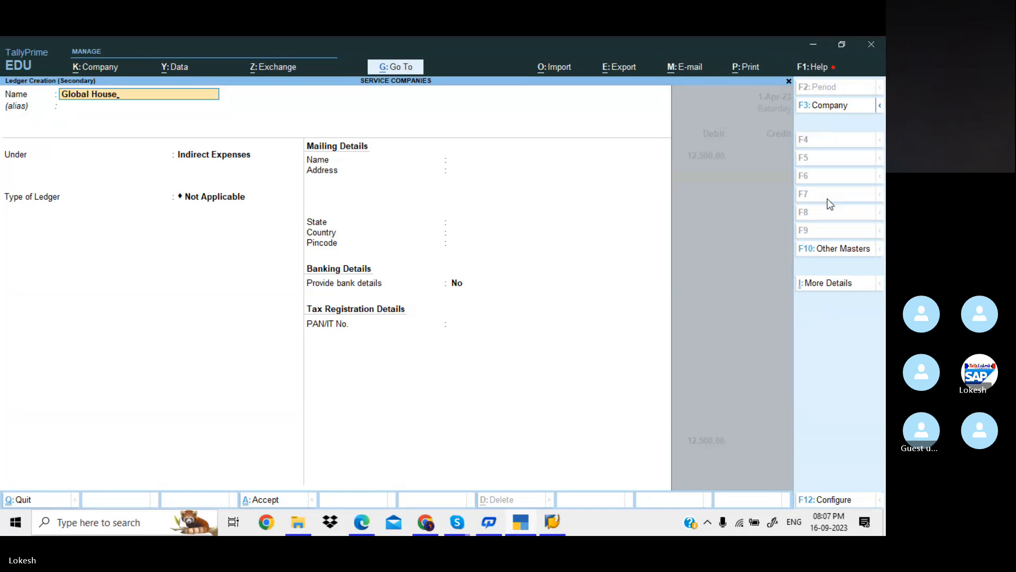
key(Return)
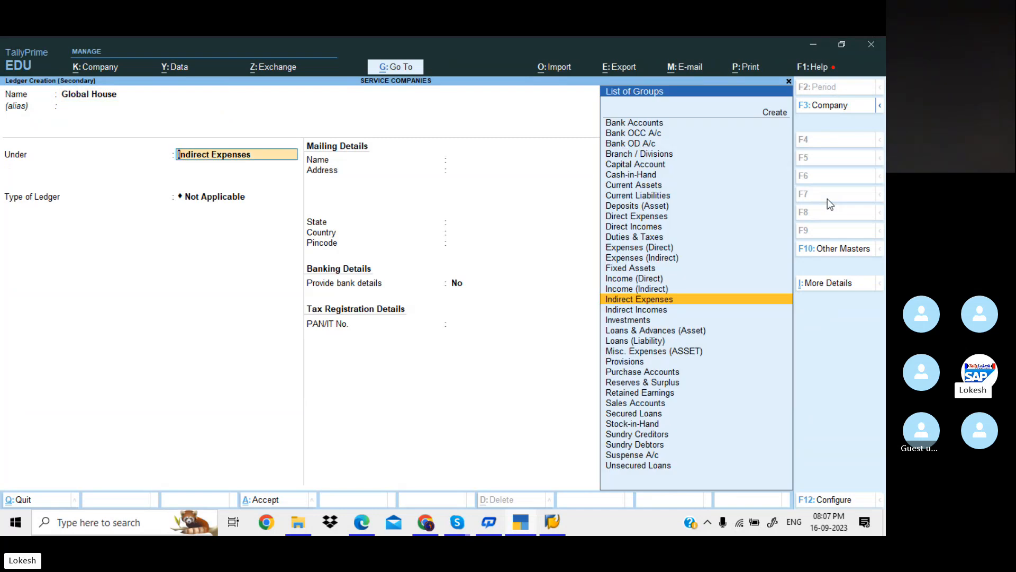
text(Sun)
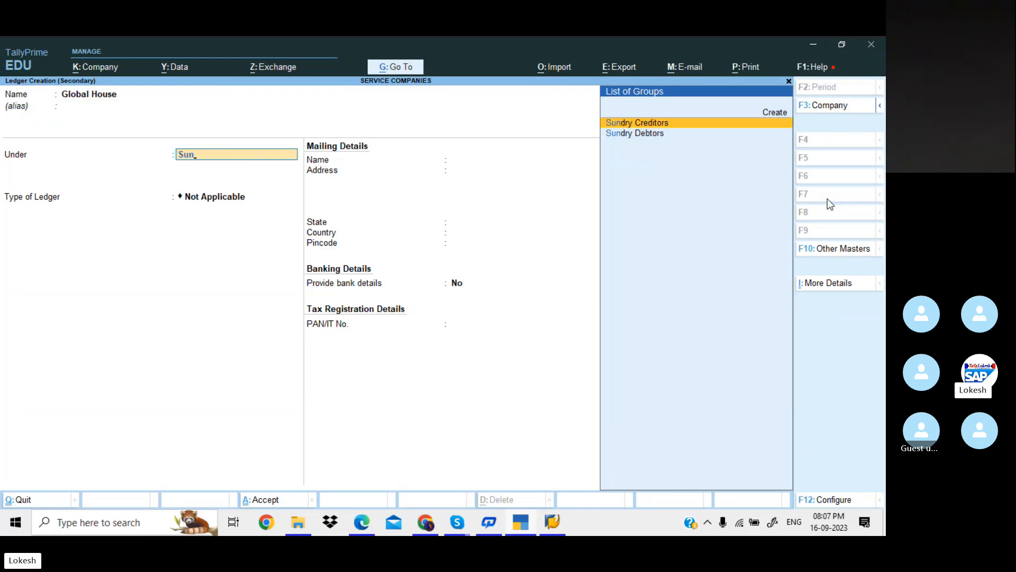
key(Return)
key(Return)
key(Return)
key(Return)
key(Return)
key(Return)
key(Return)
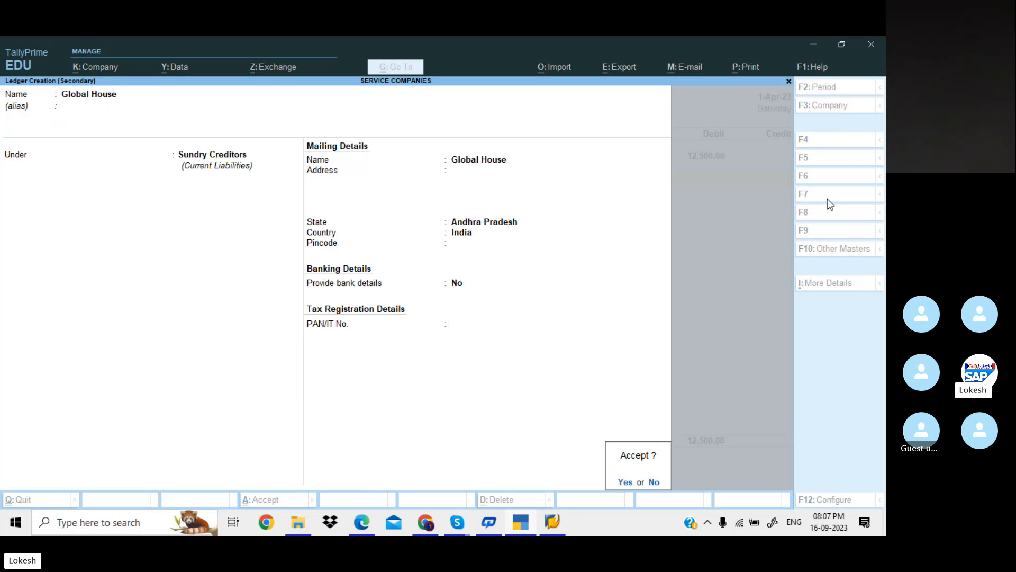
key(Return)
Credit Global House with the balancing 12,500, save the journal voucher and switch to the transactions PDF.
key(Return)
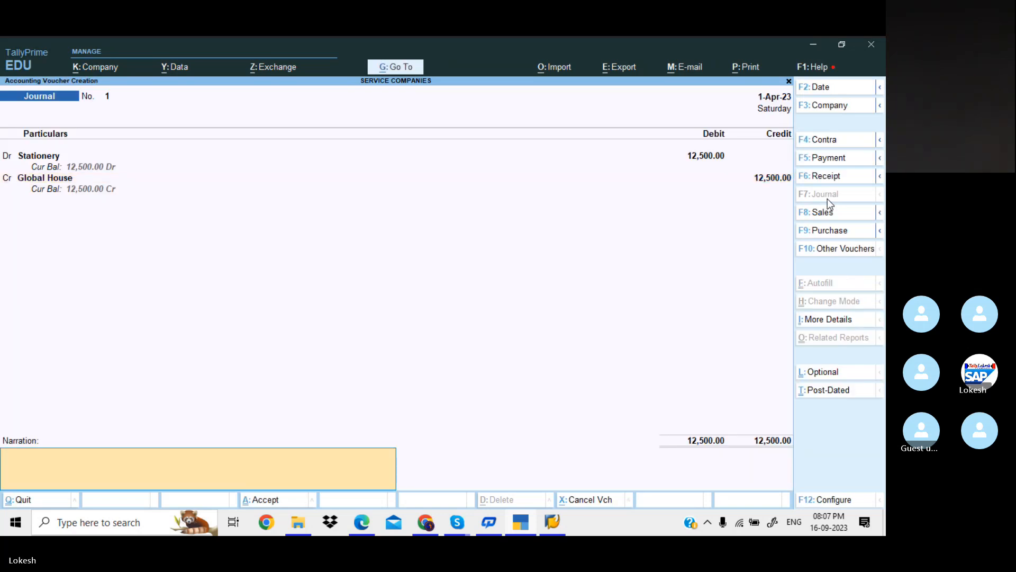
key(Return)
key(alt+Tab)
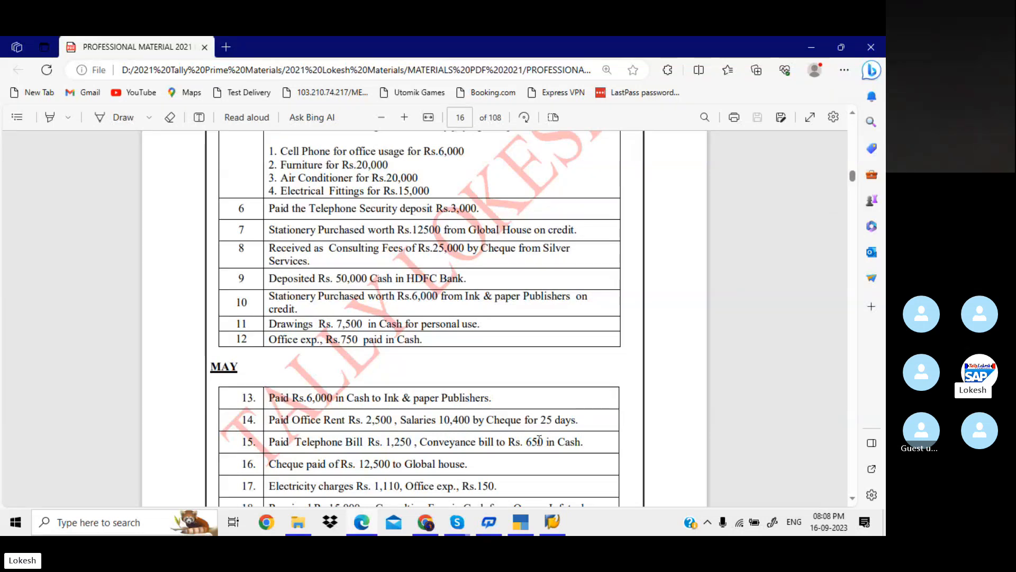
click(465, 517)
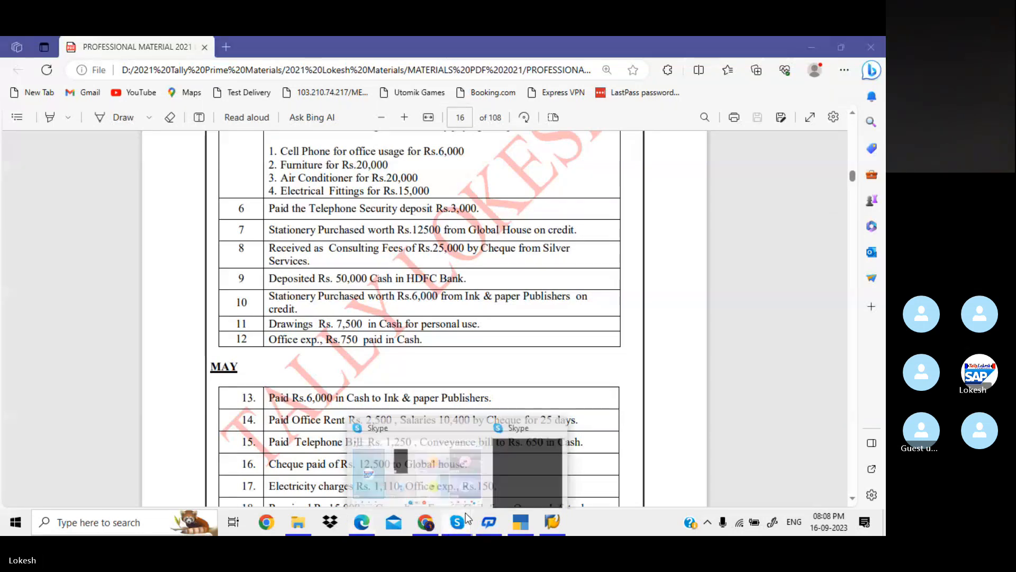
click(460, 470)
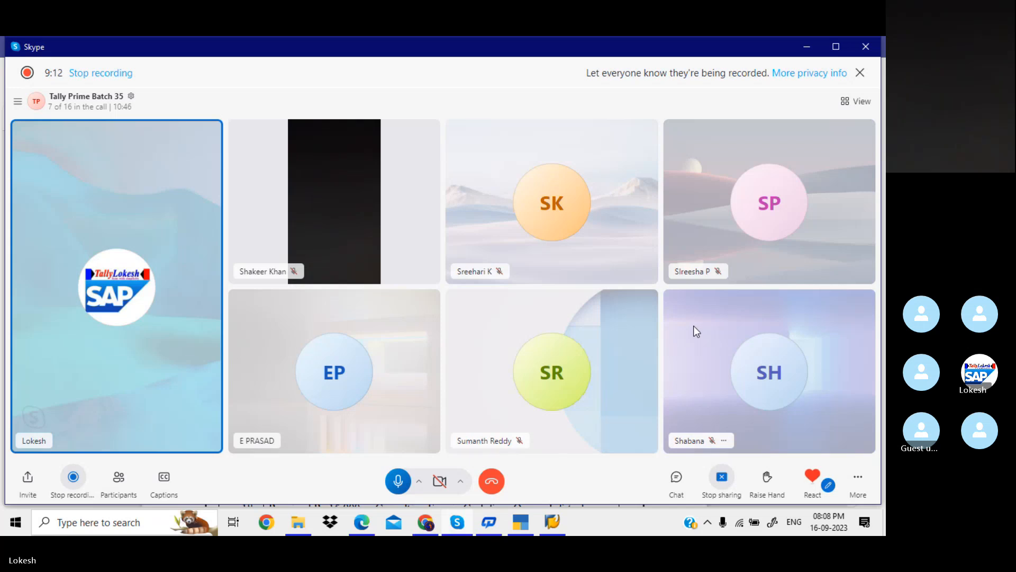
key(alt+Tab)
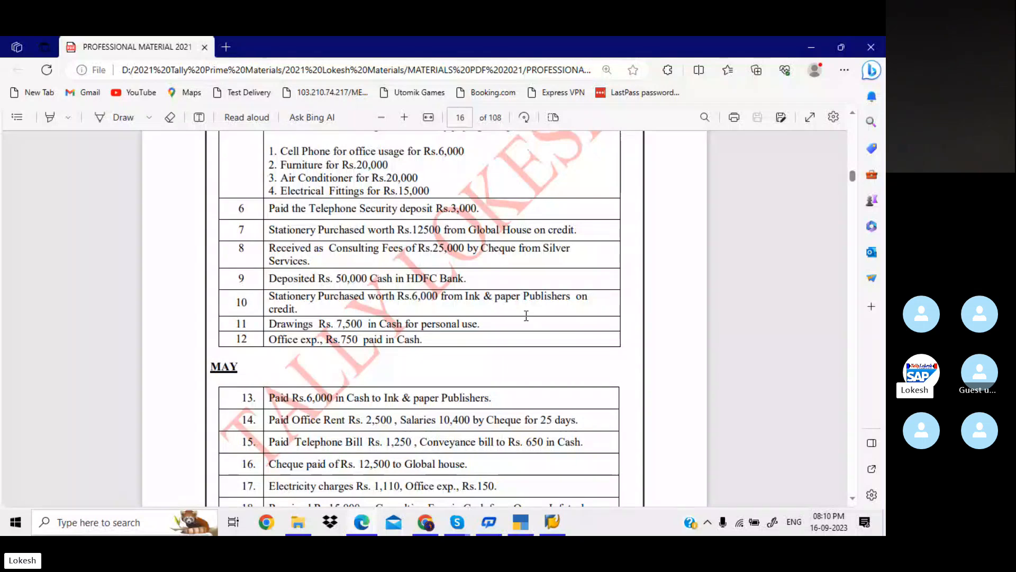
Switch to TallyPrime, change the voucher type to Receipt and start a new ledger named Consulting Fee.
click(524, 517)
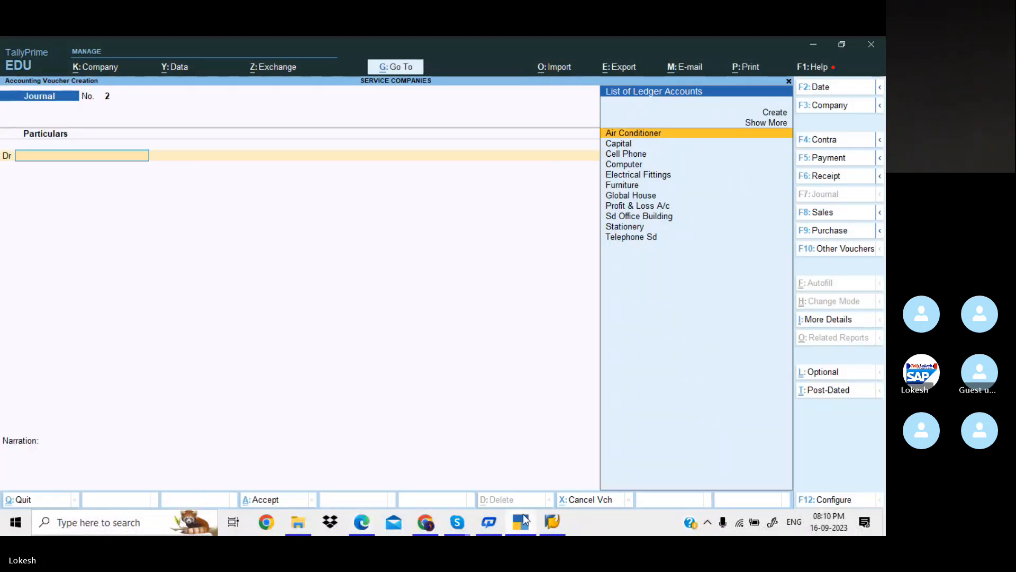
click(851, 177)
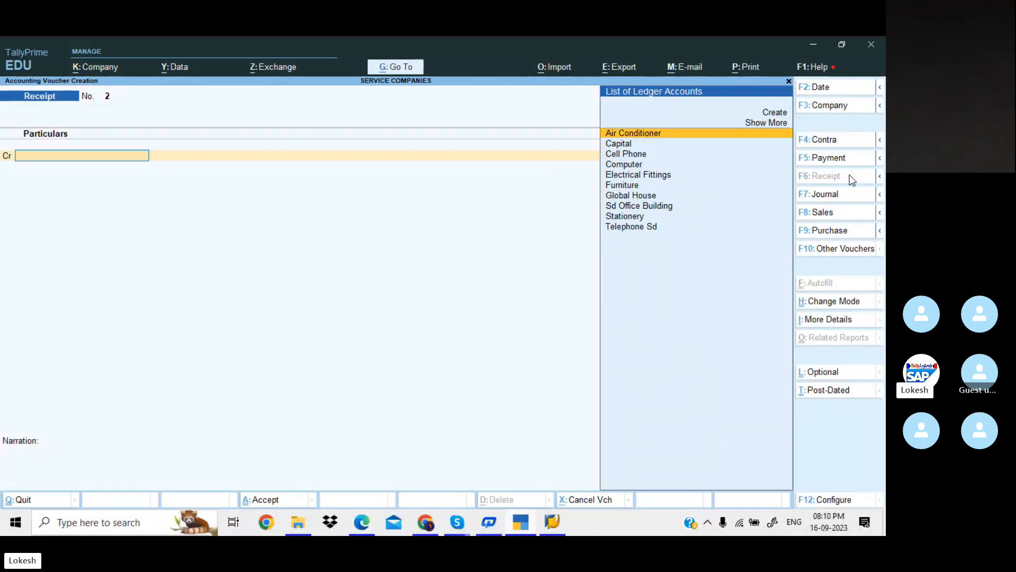
key(alt+c)
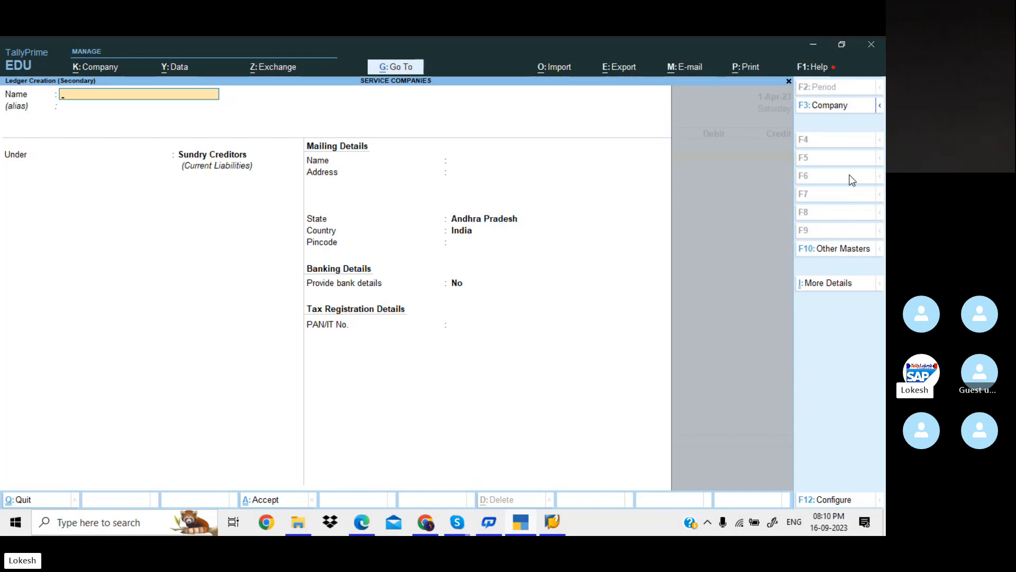
text(Consulting Fee)
key(Return)
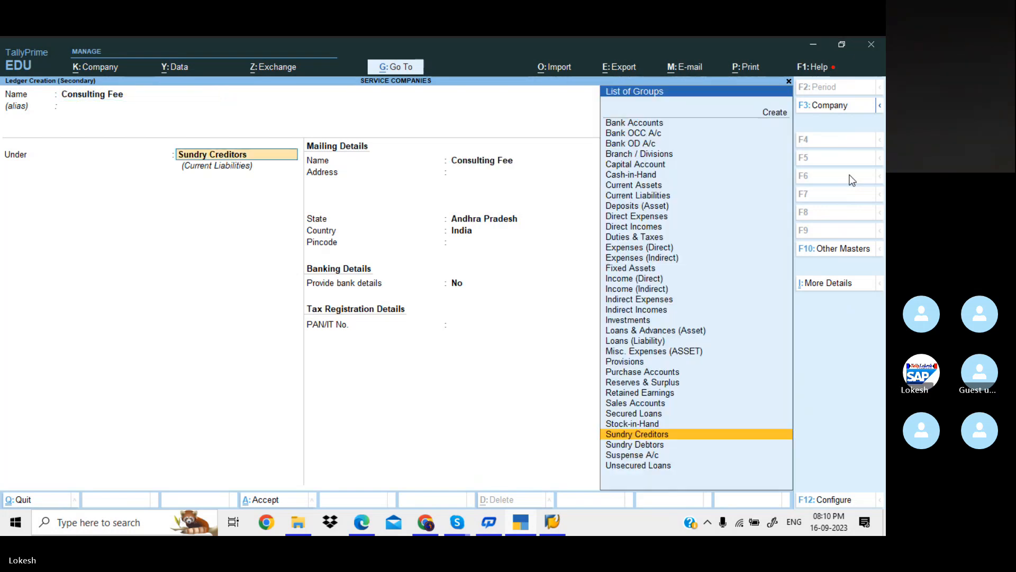
text(Sun)
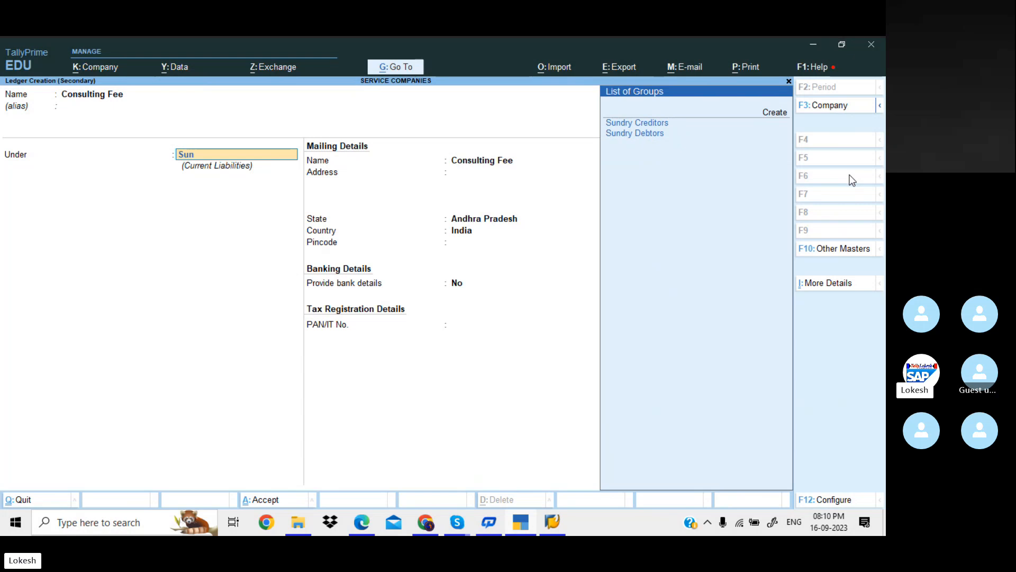
key(BackSpace)
key(BackSpace)
key(BackSpace)
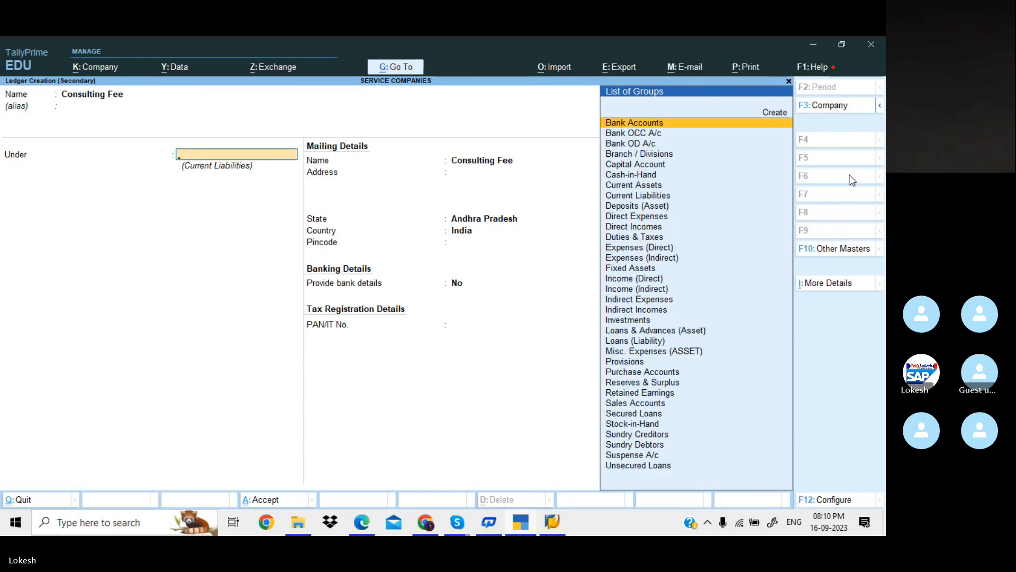
Place the Consulting Fee ledger under Indirect Incomes and save it with its other details at their defaults.
text(Ind)
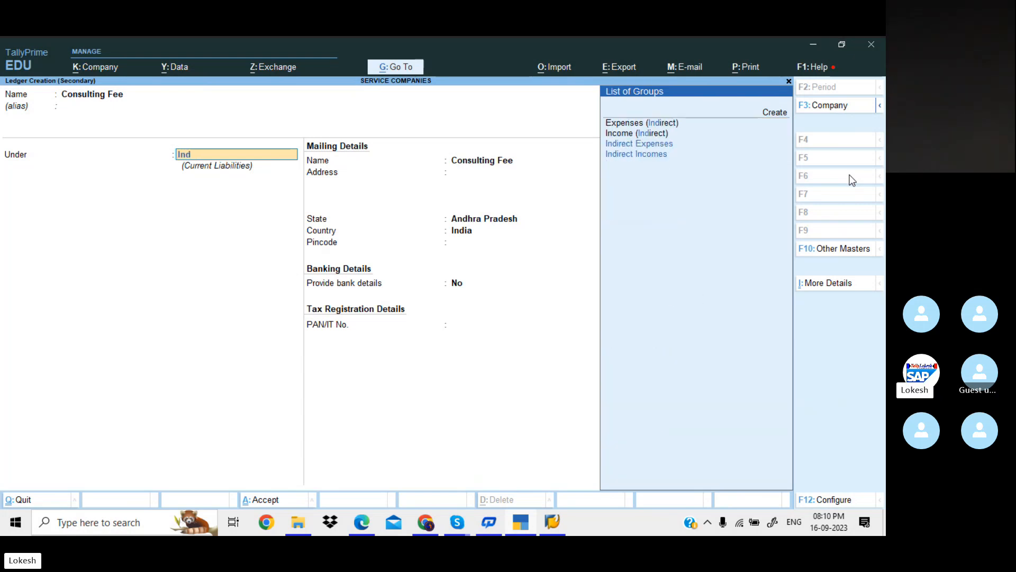
key(Down)
key(Return)
key(Return)
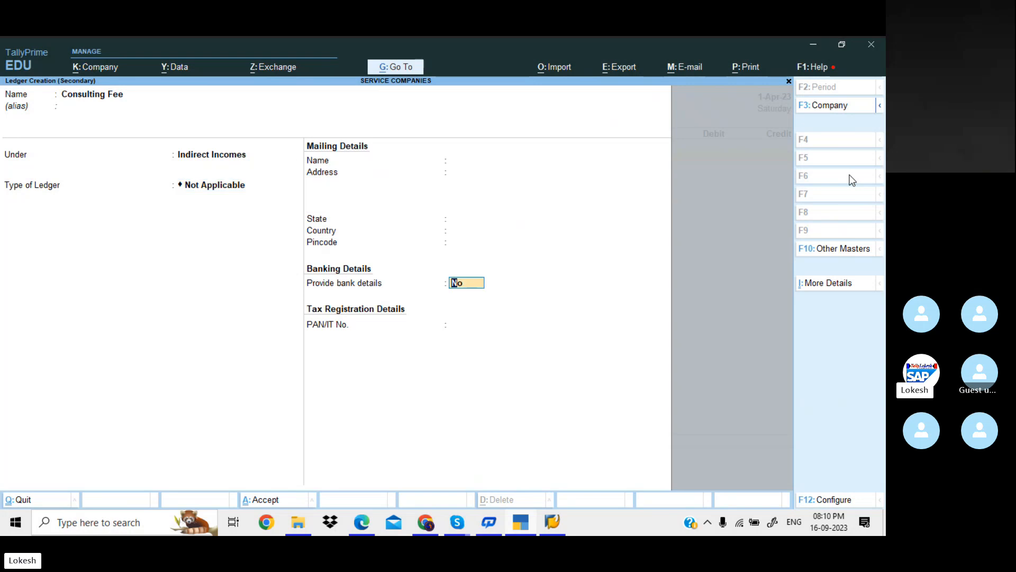
key(Return)
key(Return)
Check the consulting fee amount in the PDF and credit Consulting Fee with 25000.
key(alt+Tab)
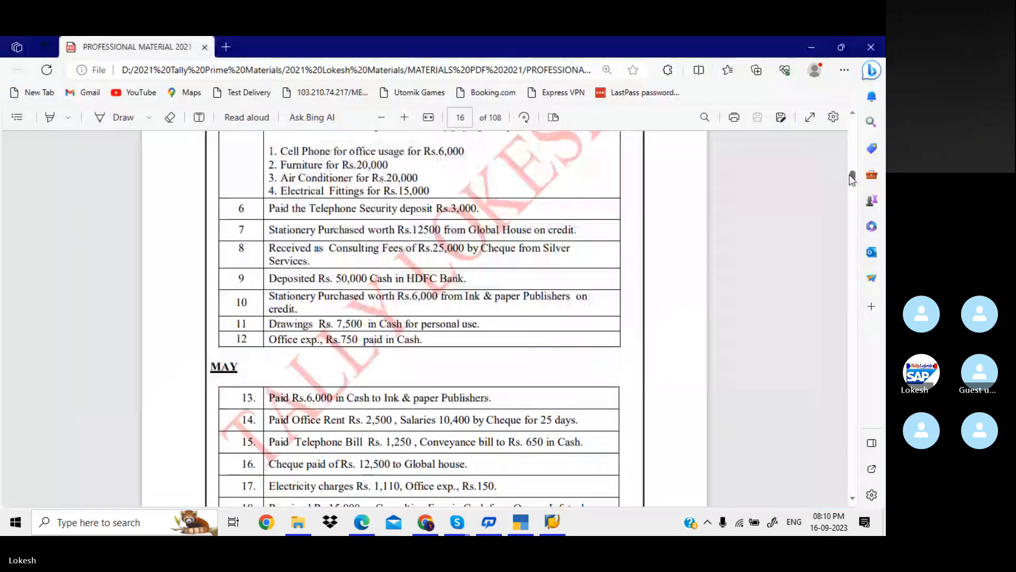
key(alt+Tab)
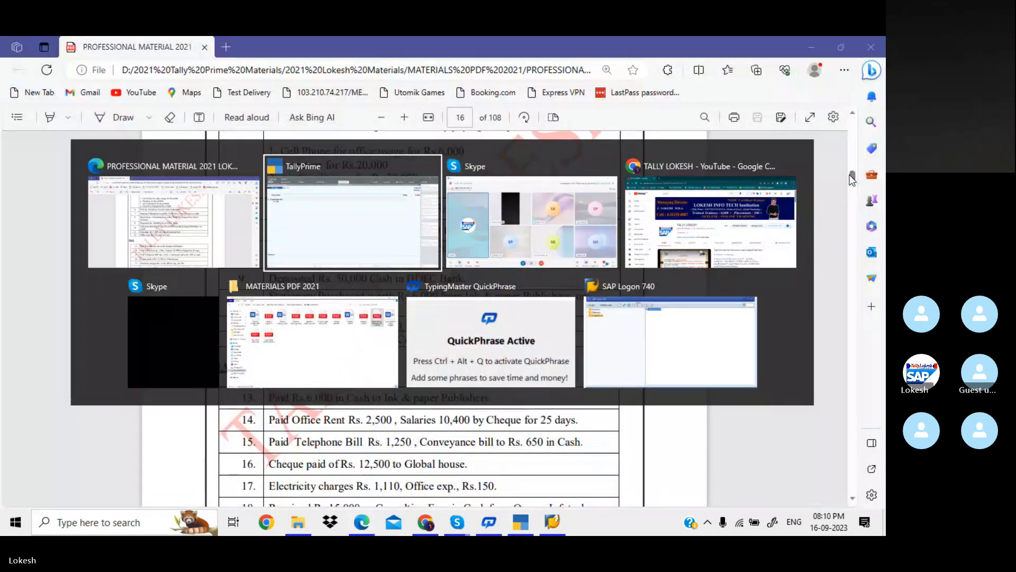
text(25000)
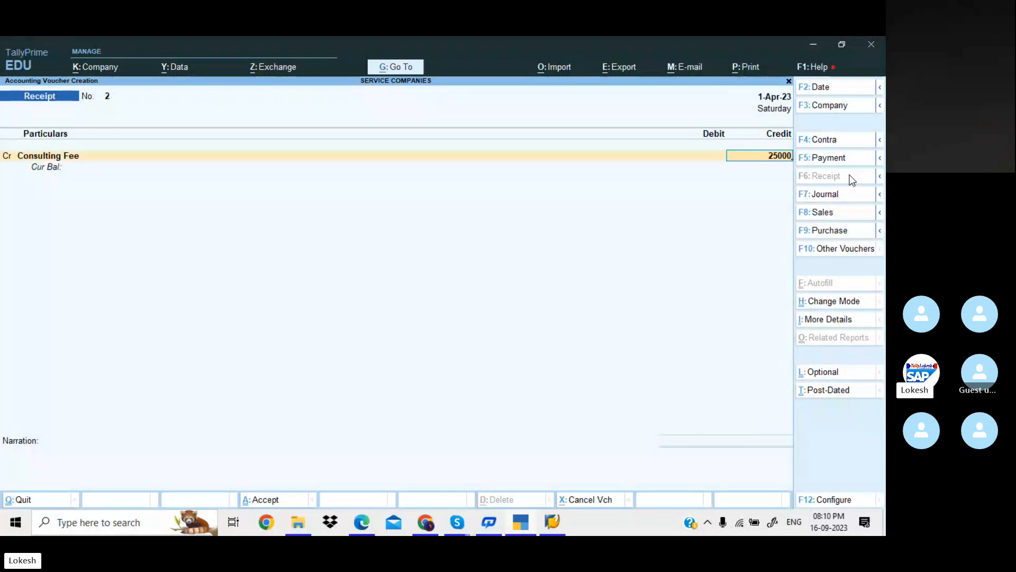
key(Return)
Debit Hdfc Bank with the balancing 25,000, keep the default bank allocation and save the receipt voucher without a narration.
text(h)
key(Return)
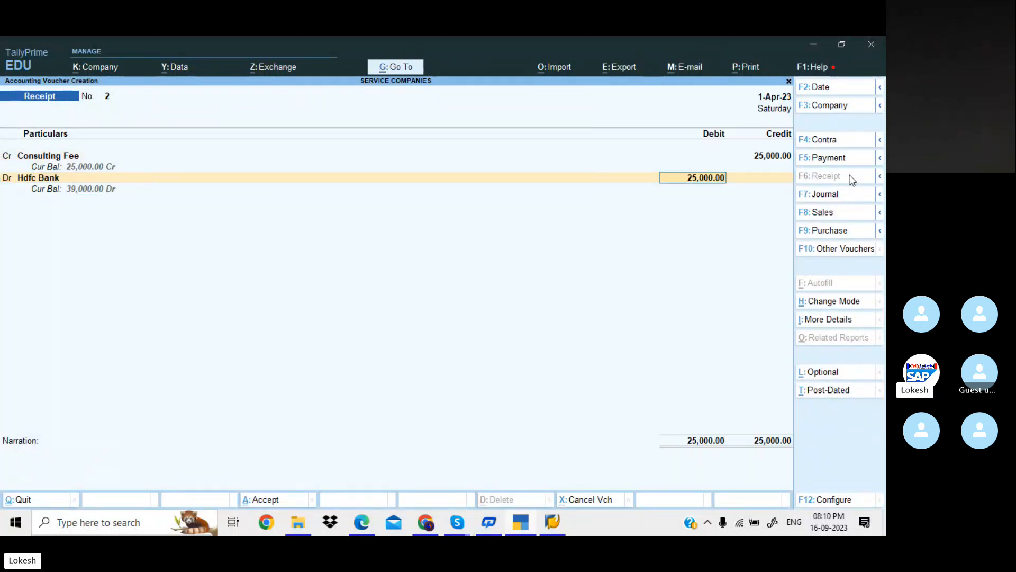
key(Return)
key(Return)
key(Return)
key(Return)
key(Return)
key(Return)
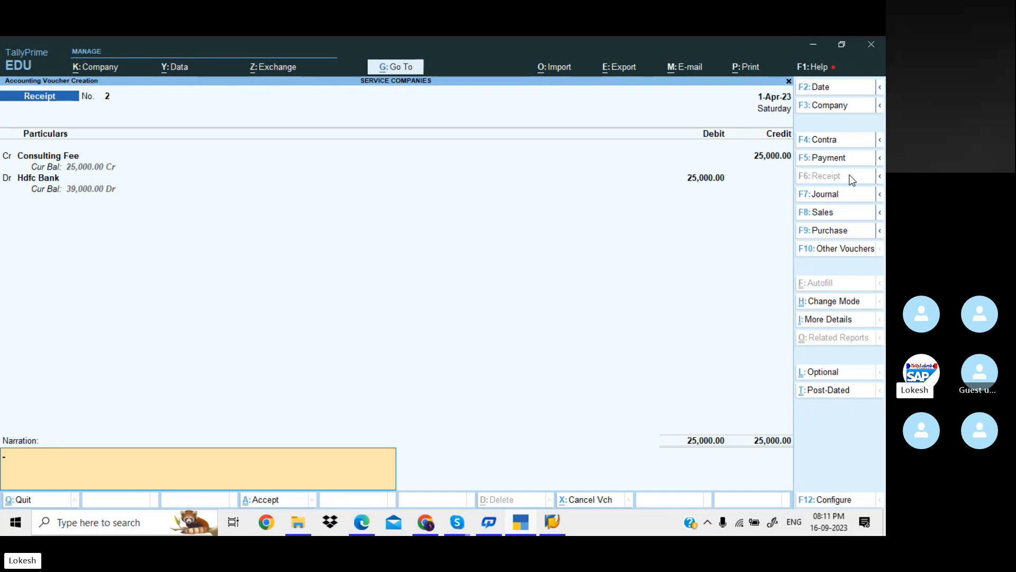
key(Return)
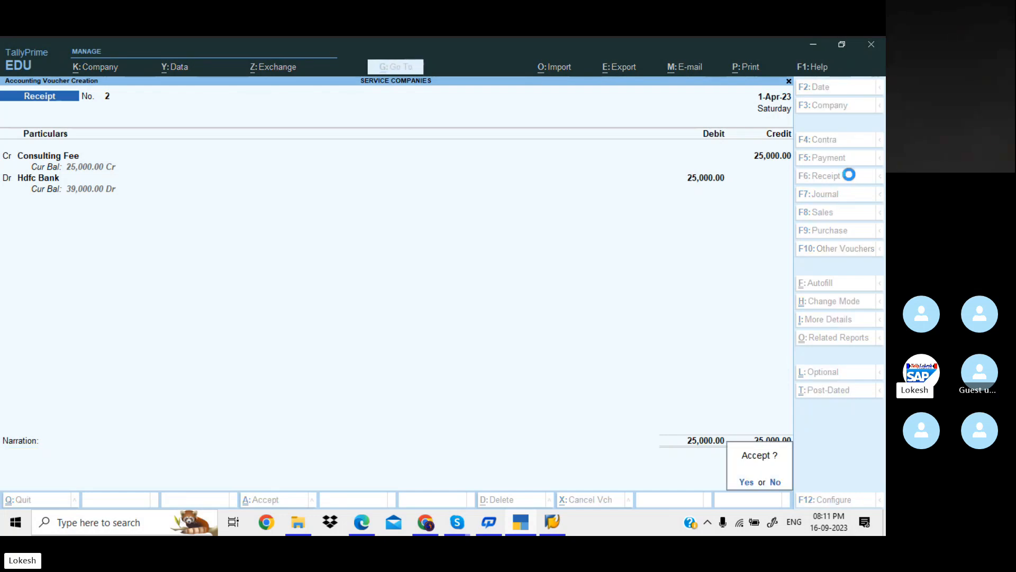
key(Return)
Read transaction 9 in the PDF, change the voucher type to Contra and credit Cash with 50,000.
key(alt+Tab)
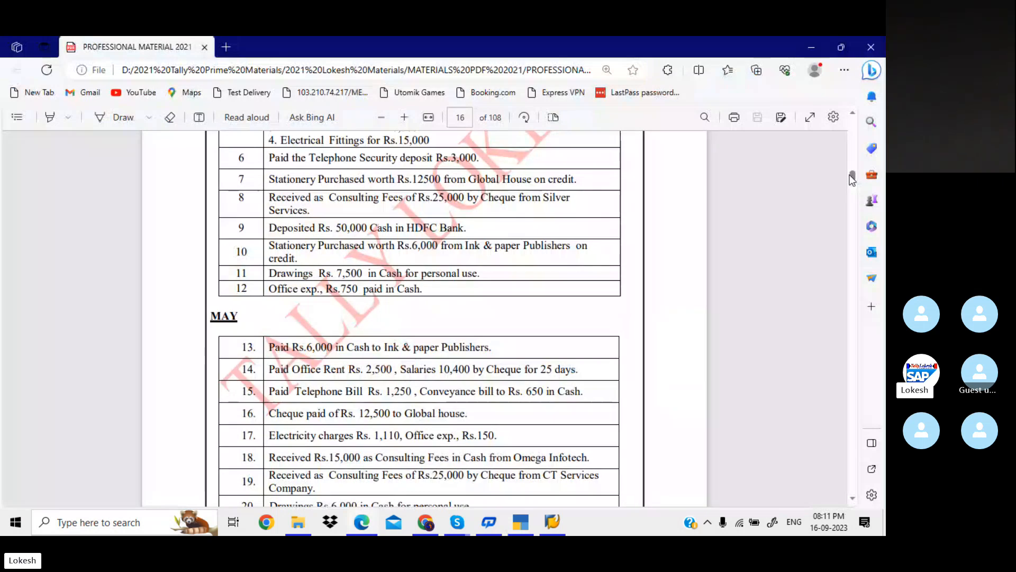
key(alt+Tab)
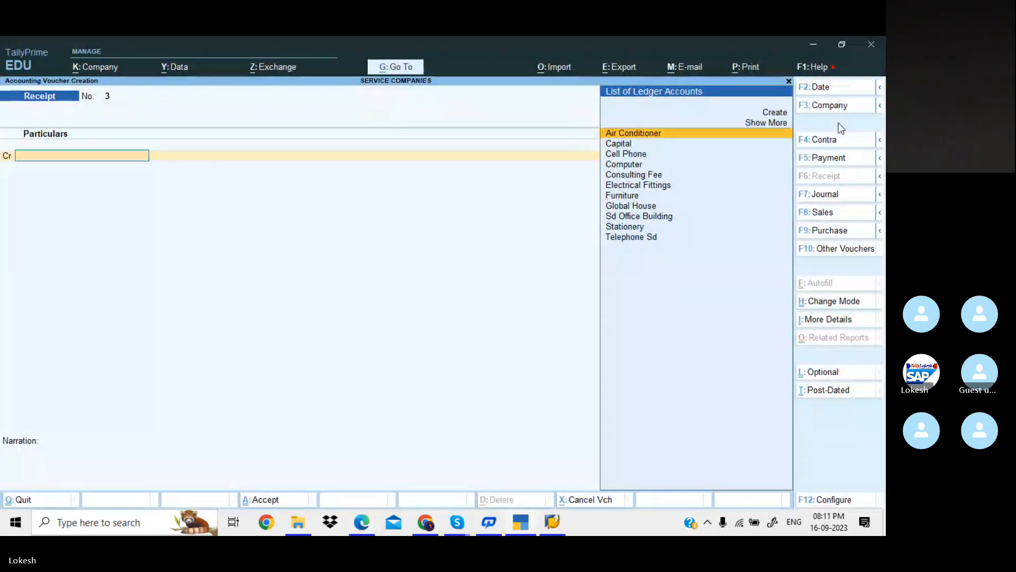
click(840, 138)
key(Return)
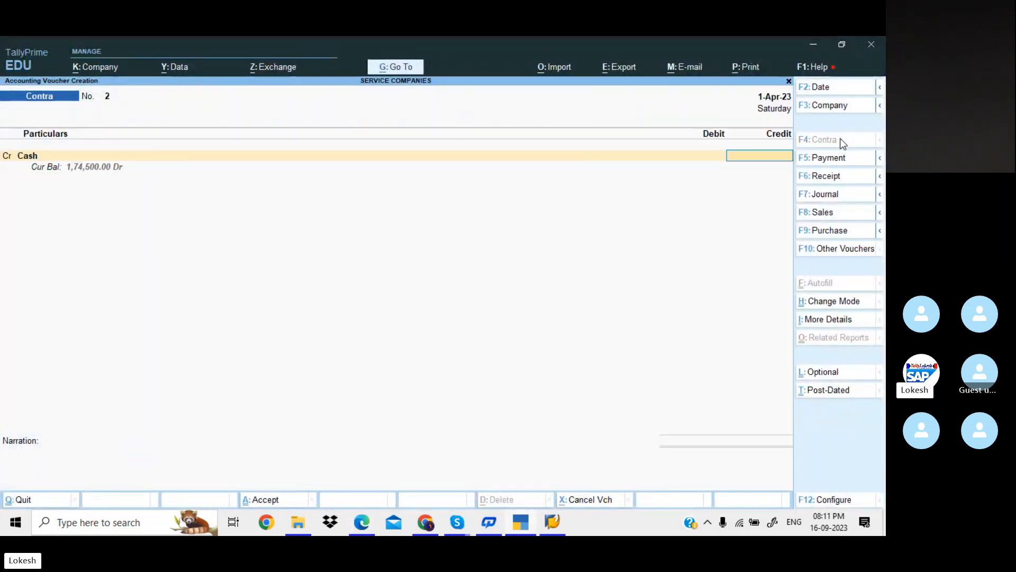
text(50,000)
key(Return)
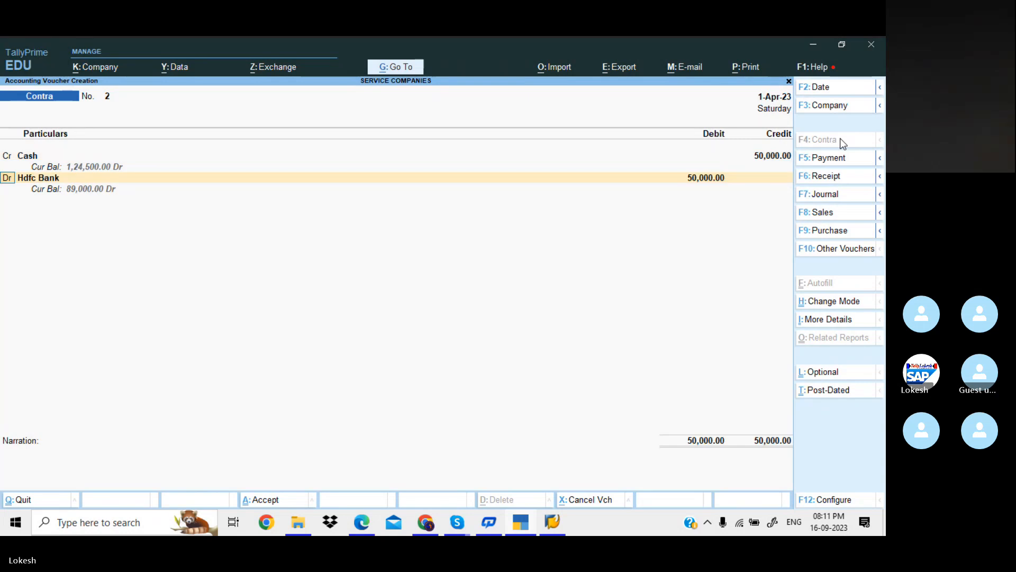
Debit Hdfc Bank with 50,000, leave the bank allocation and cash denominations at their defaults, and save the contra voucher.
key(Return)
key(Return)
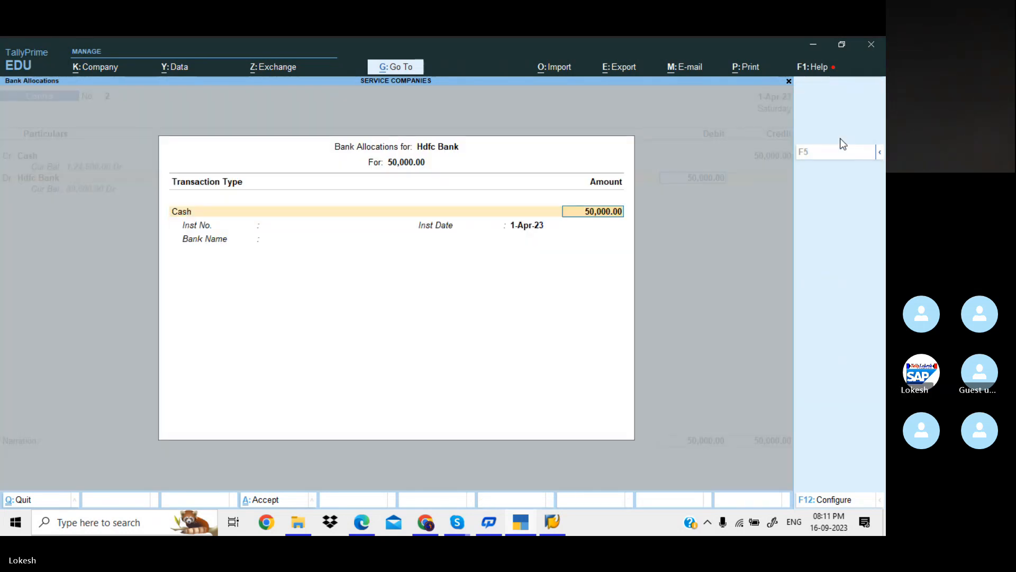
key(Return)
key(Return)
key(Return)
key(Return)
key(Return)
key(Return)
key(Return)
key(Return)
key(Return)
key(Return)
key(Return)
key(Return)
key(Return)
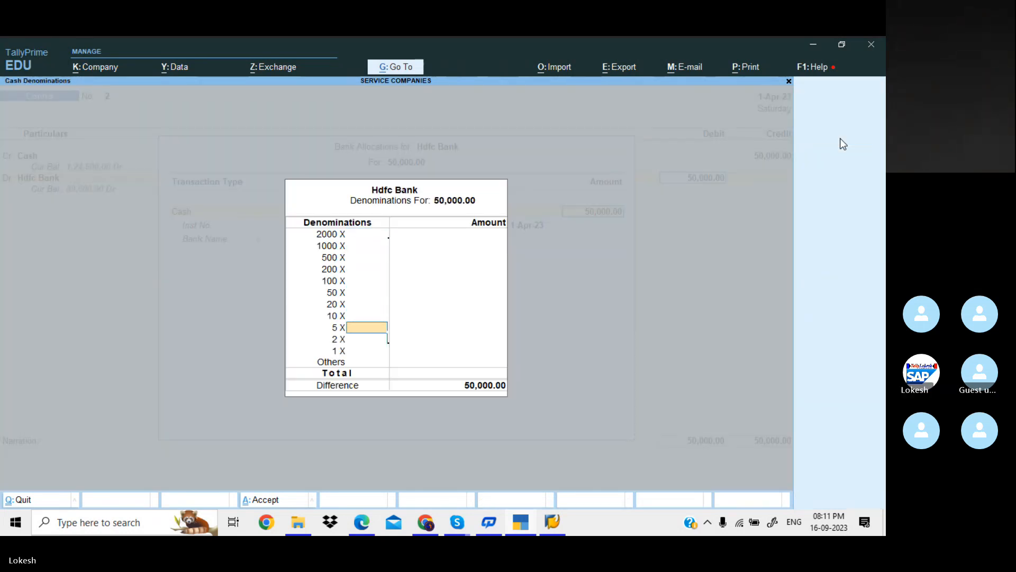
key(Return)
key(Return)
key(Return)
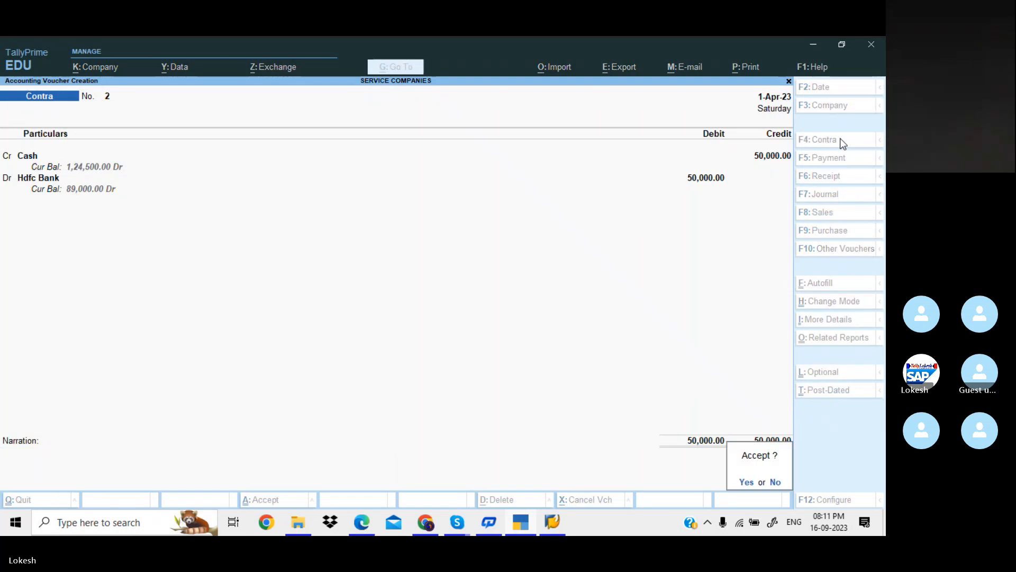
key(Return)
Read transaction 10 in the PDF, change the voucher type to Journal and debit Stationery with 6000.
key(alt+Tab)
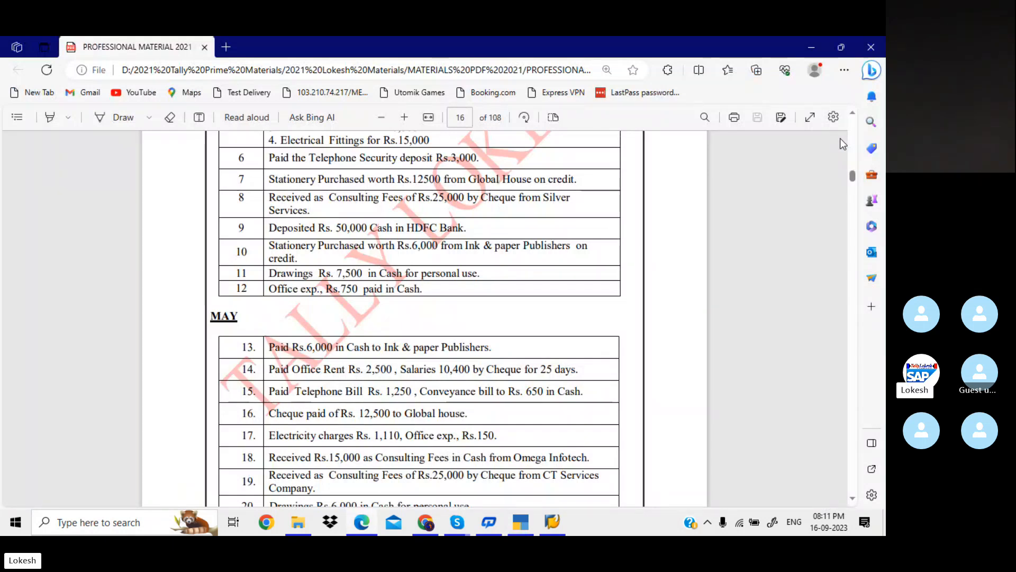
key(alt+Tab)
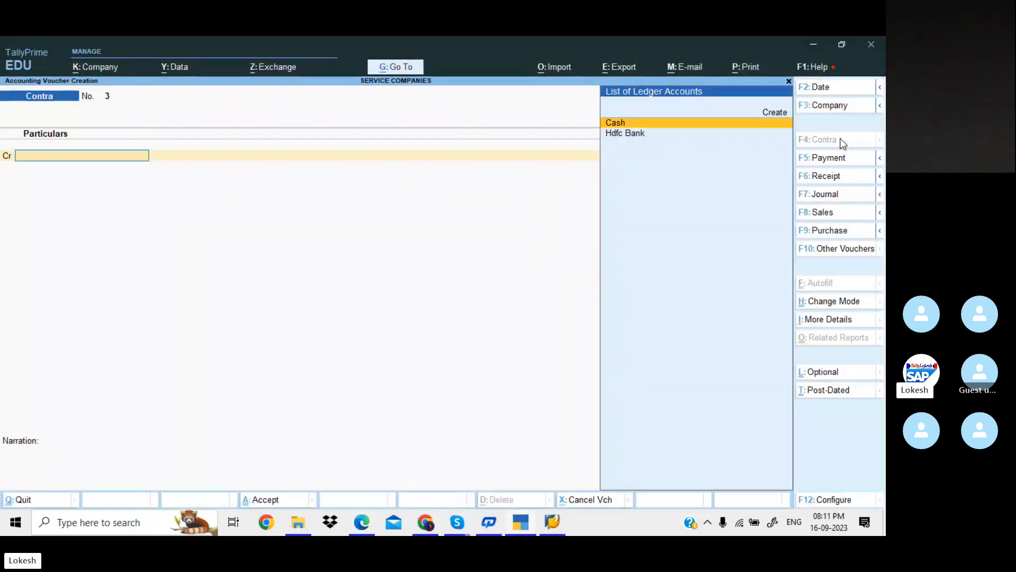
click(849, 194)
text(St)
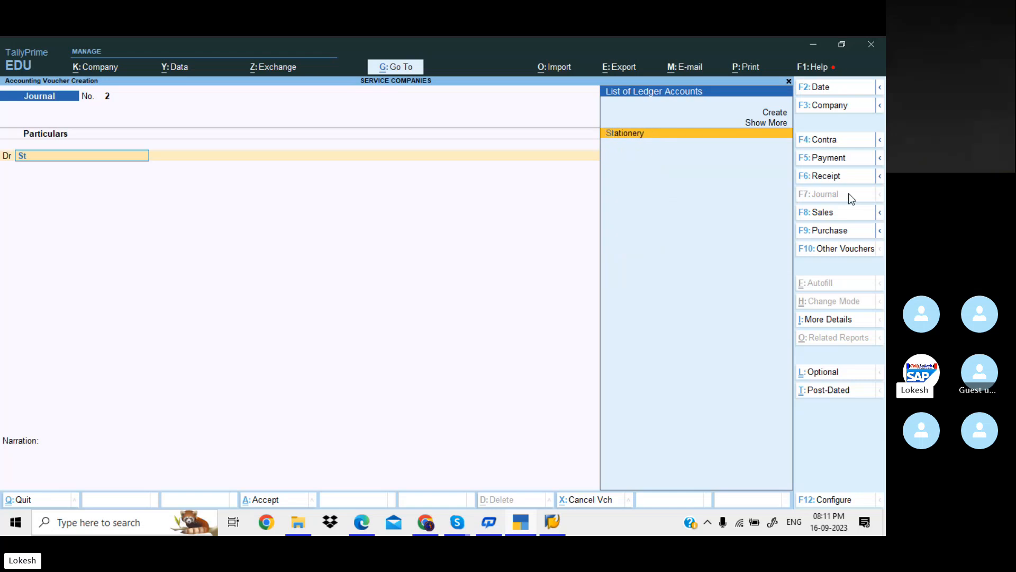
key(Return)
key(alt+Tab)
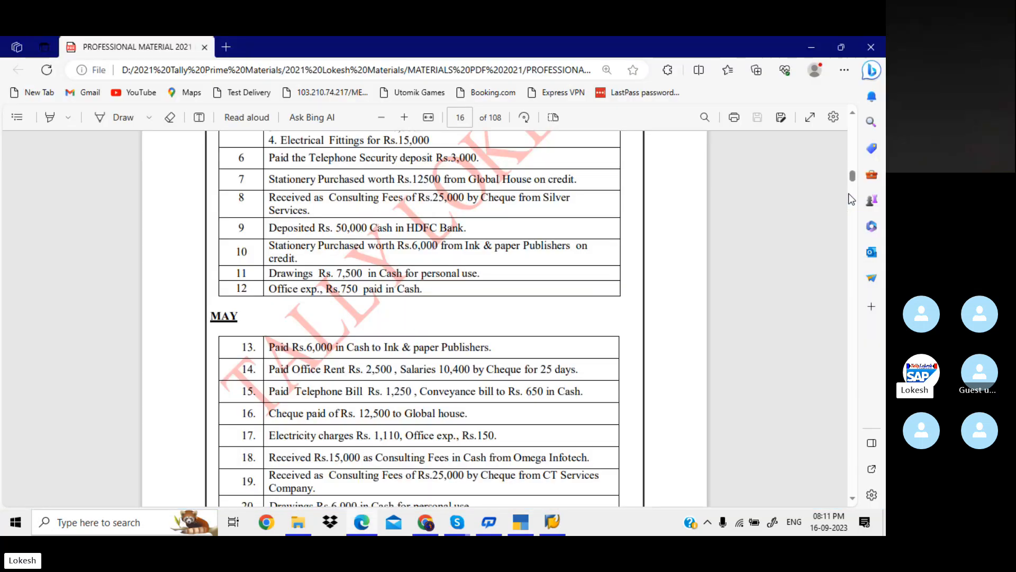
key(alt+Tab)
text(6000)
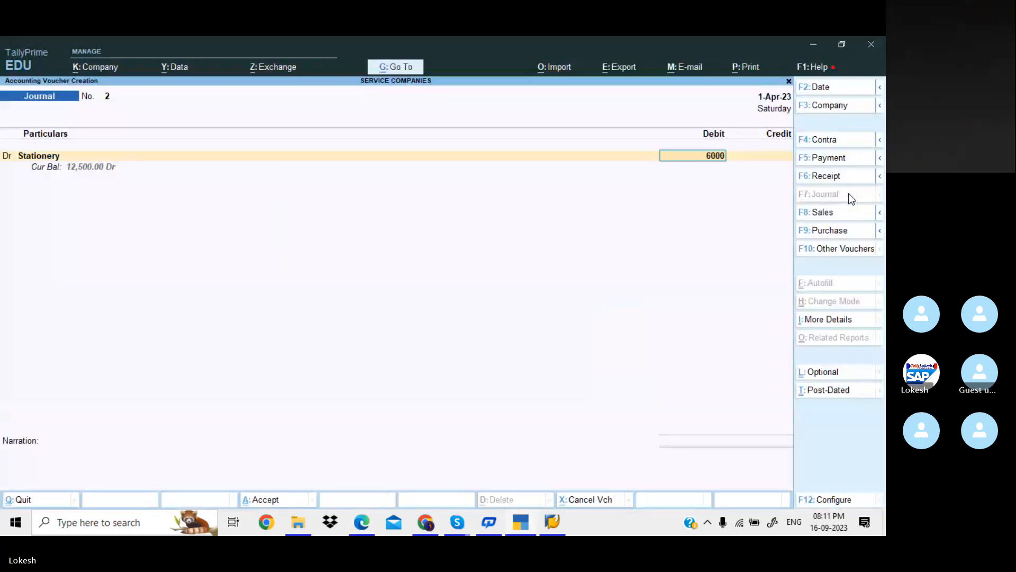
key(Return)
Create the ledger Ink & Paper Publishers under Sundry Creditors, leaving its remaining details at their defaults, and save it into the voucher's credit line.
key(alt+c)
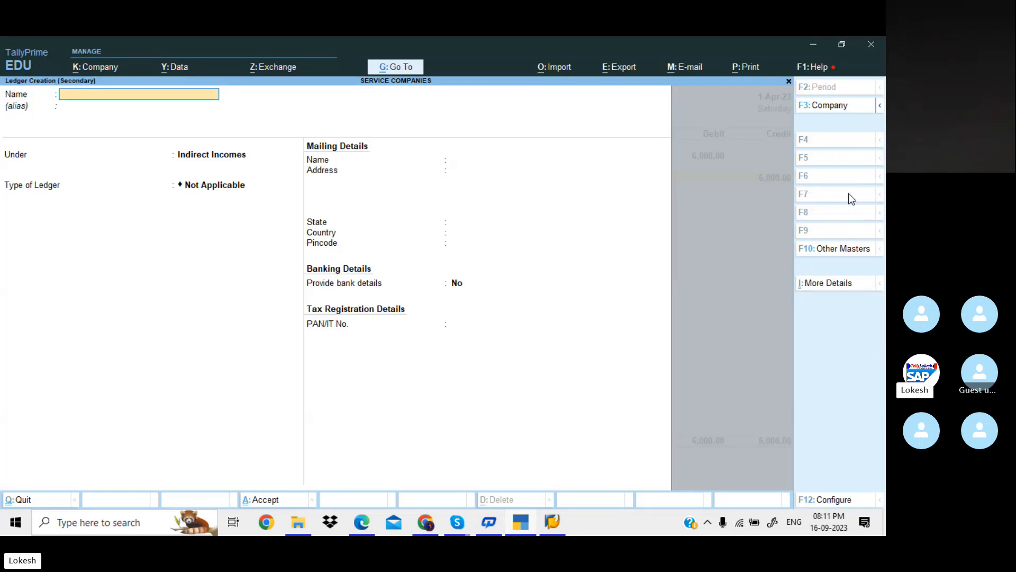
text(Ink &)
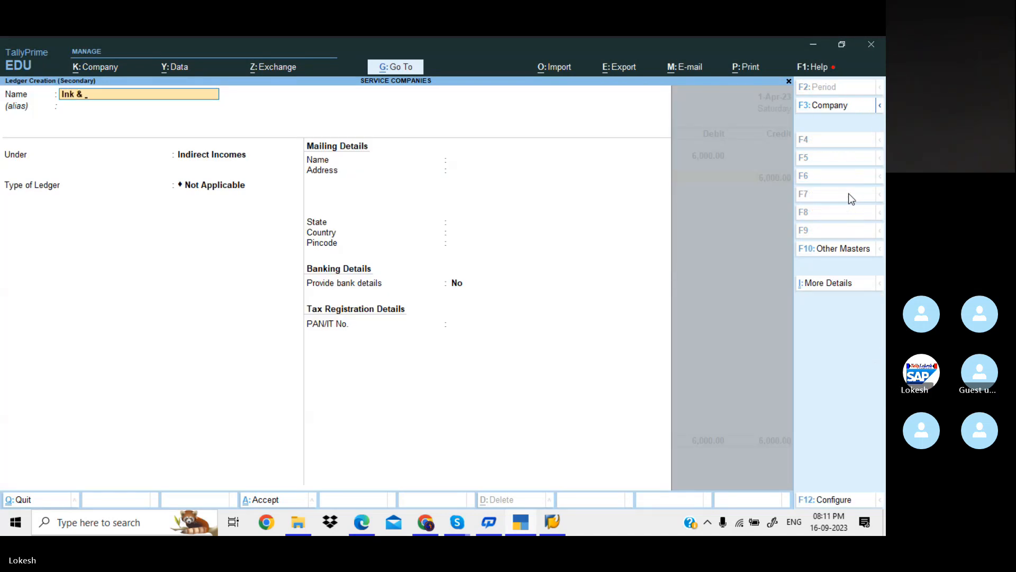
text( Paper Publishers)
key(Return)
key(Return)
text(Su)
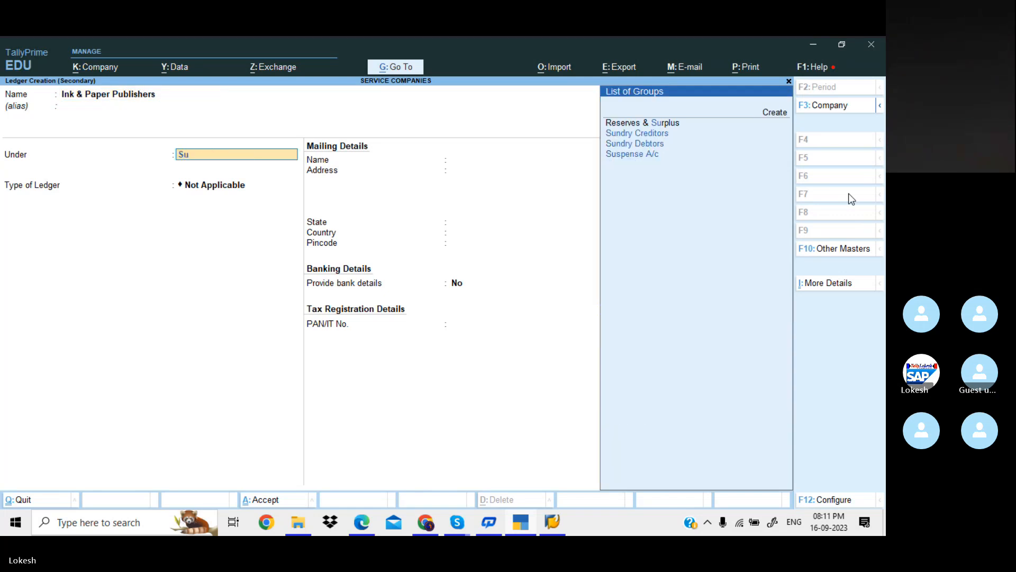
text(n)
key(Return)
key(Return)
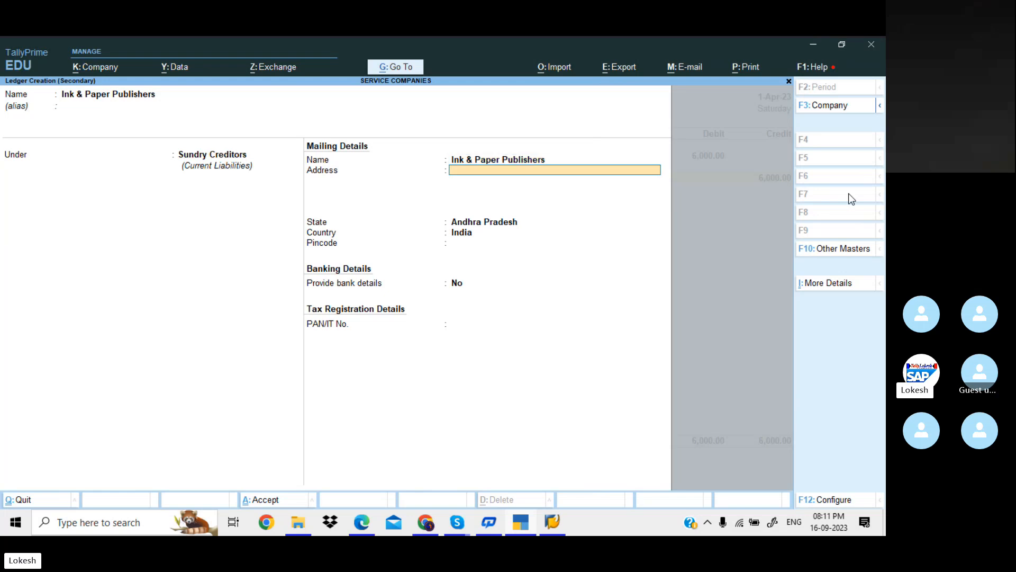
key(Return)
key(Return)
key(Return)
key(Return)
key(Return)
key(Return)
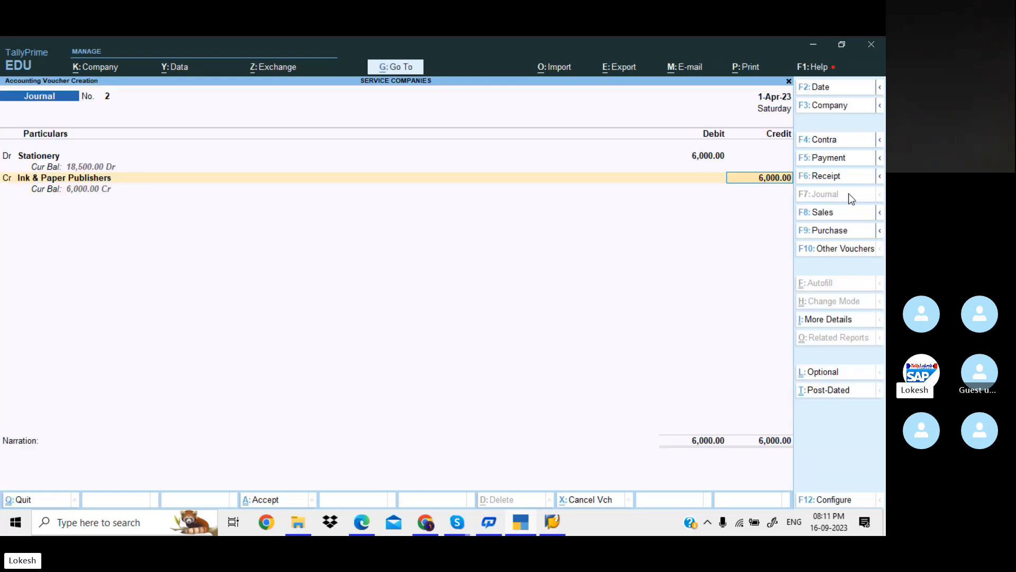
Credit Ink & Paper Publishers with the balancing 6,000 and save the journal voucher without a narration.
key(Return)
key(Return)
key(Return)
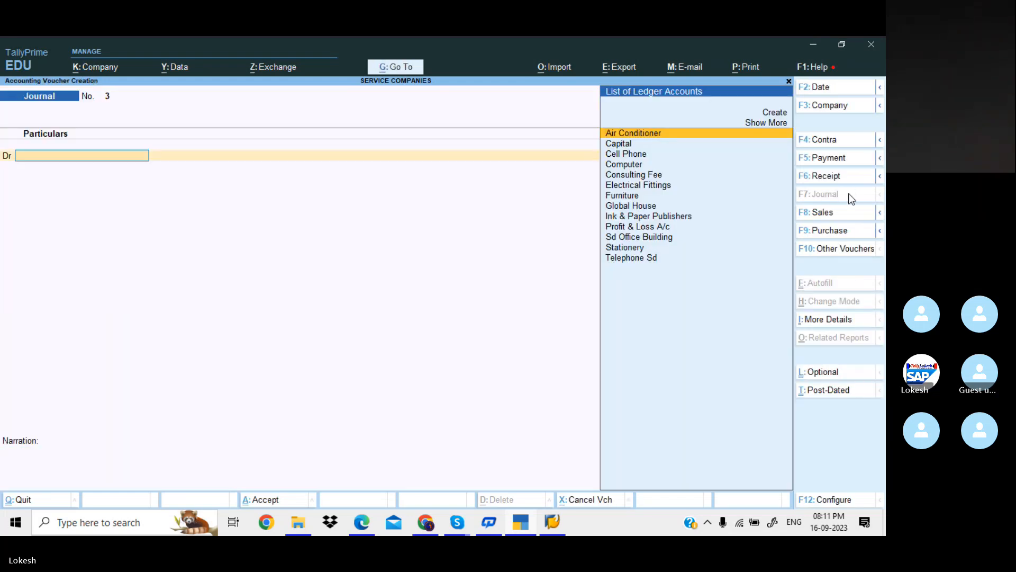
Read transaction 11 in the PDF and change the voucher type to Payment.
key(alt+Tab)
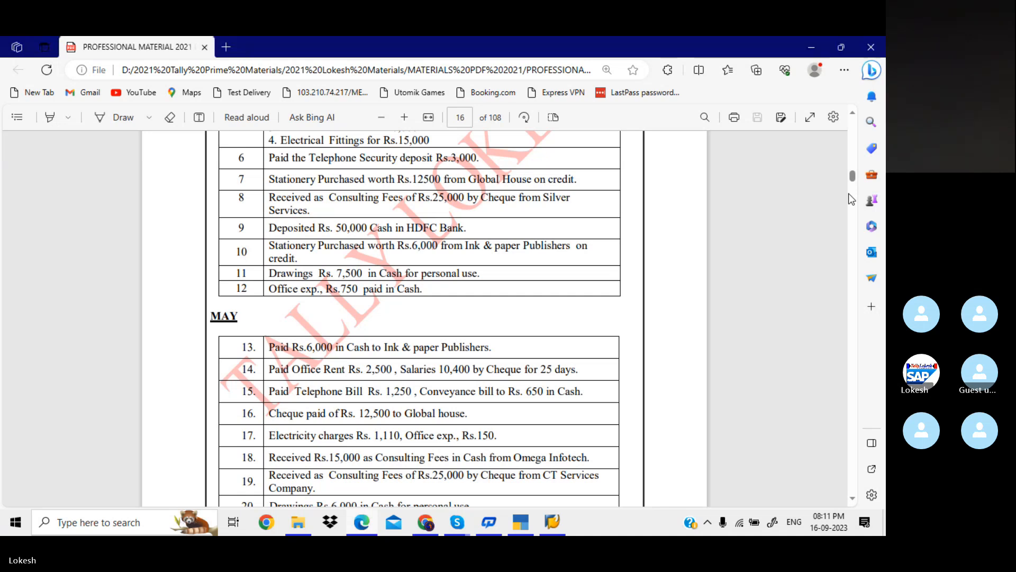
key(alt+Tab)
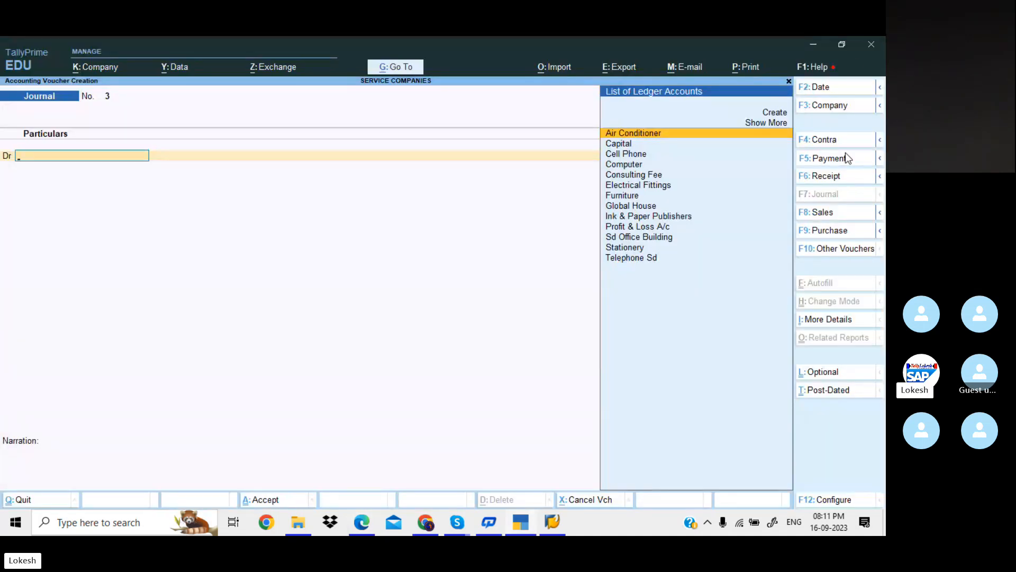
key(F5)
Create the ledger Drawings under Capital Account with its remaining details at their defaults, and save it into the voucher's debit line.
key(alt+c)
text(Dr)
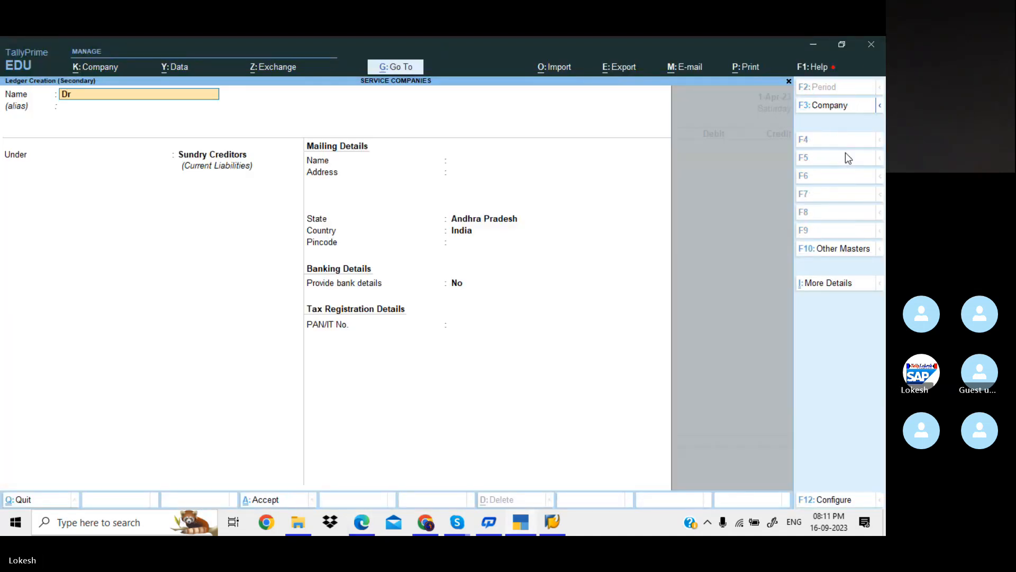
text(awings)
key(Return)
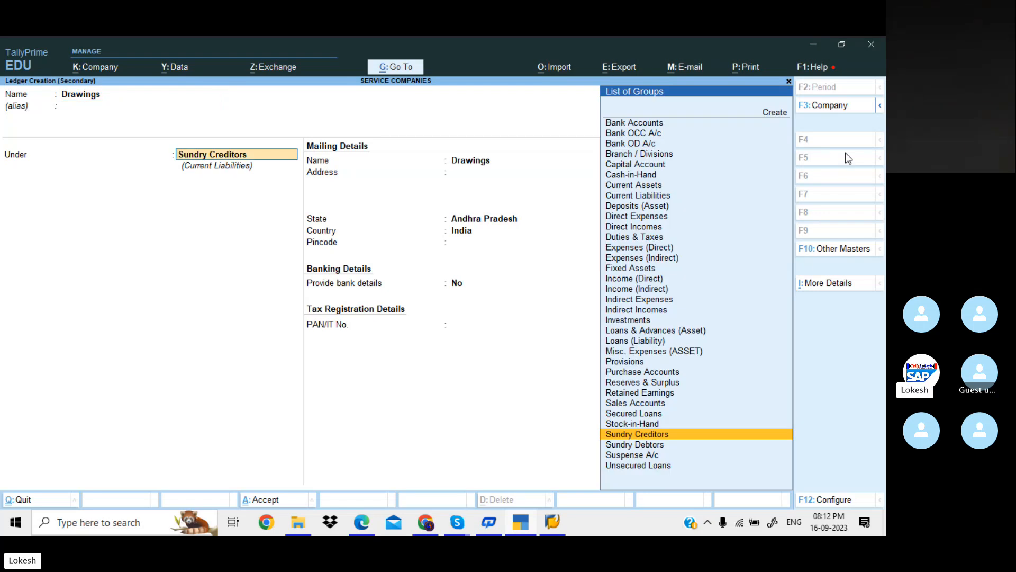
text(Ca)
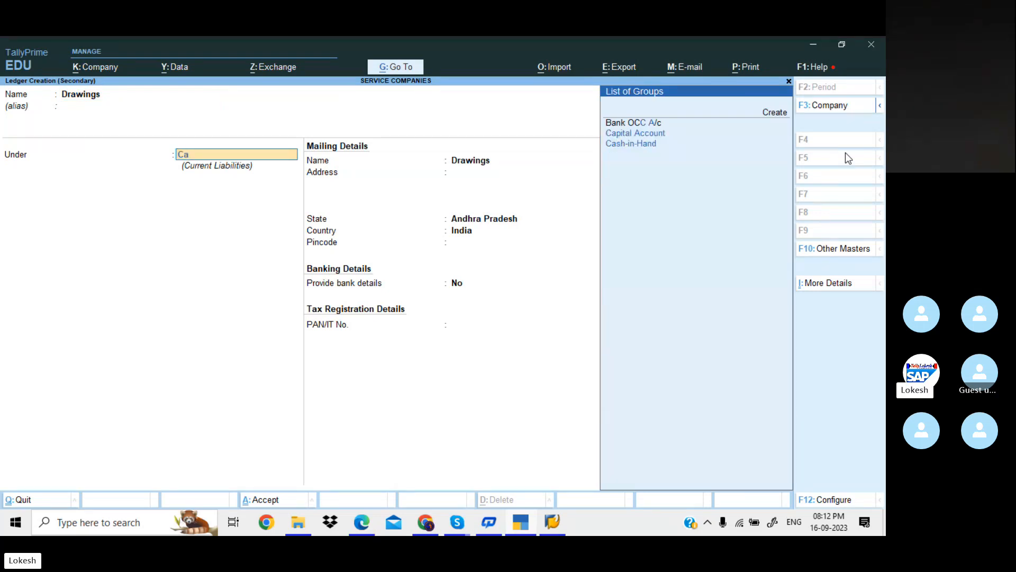
key(Return)
key(Return)
key(Return)
key(Return)
key(Return)
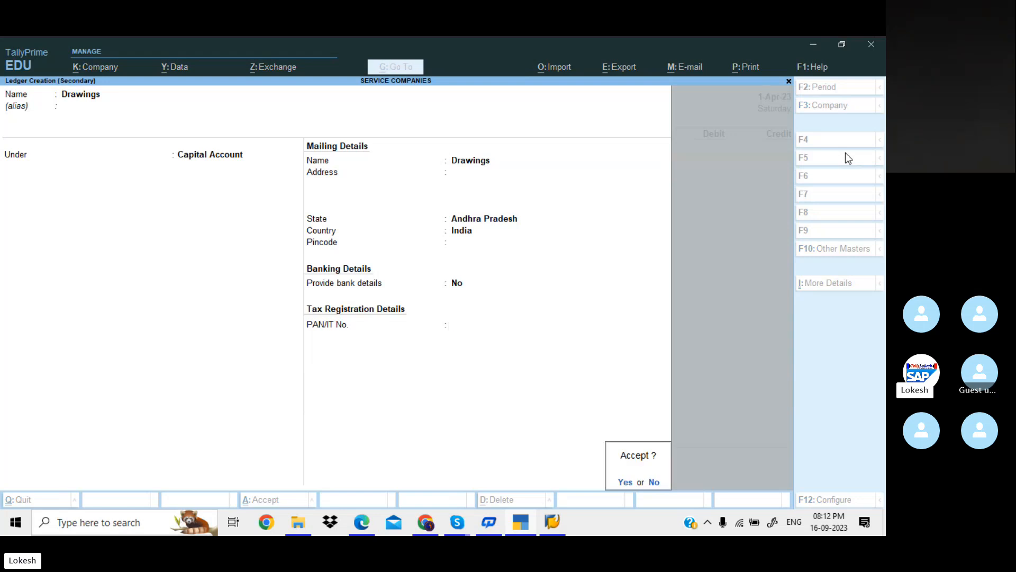
key(Return)
Check the drawings amount in the PDF and debit Drawings with 7500.
key(alt+Tab)
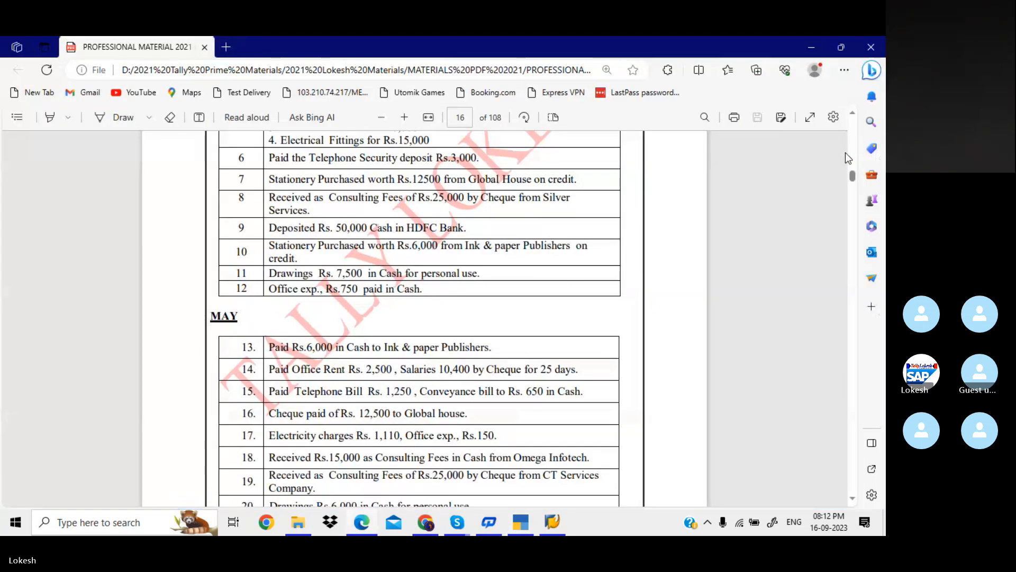
key(alt+Tab)
text(7500)
key(Return)
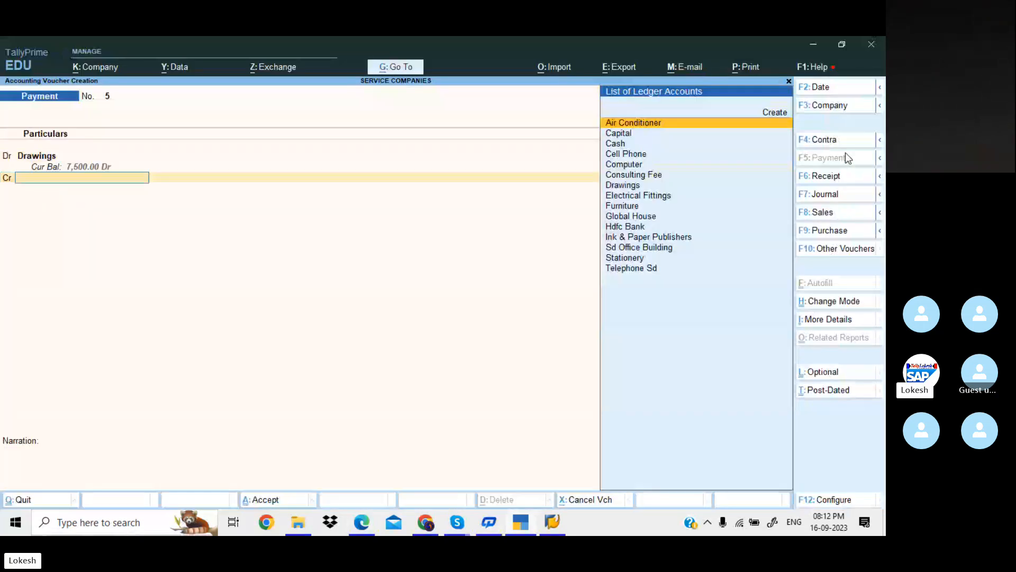
Credit Cash with the balancing 7,500 and save the payment voucher without a narration.
key(Down)
key(Down)
key(Return)
key(Return)
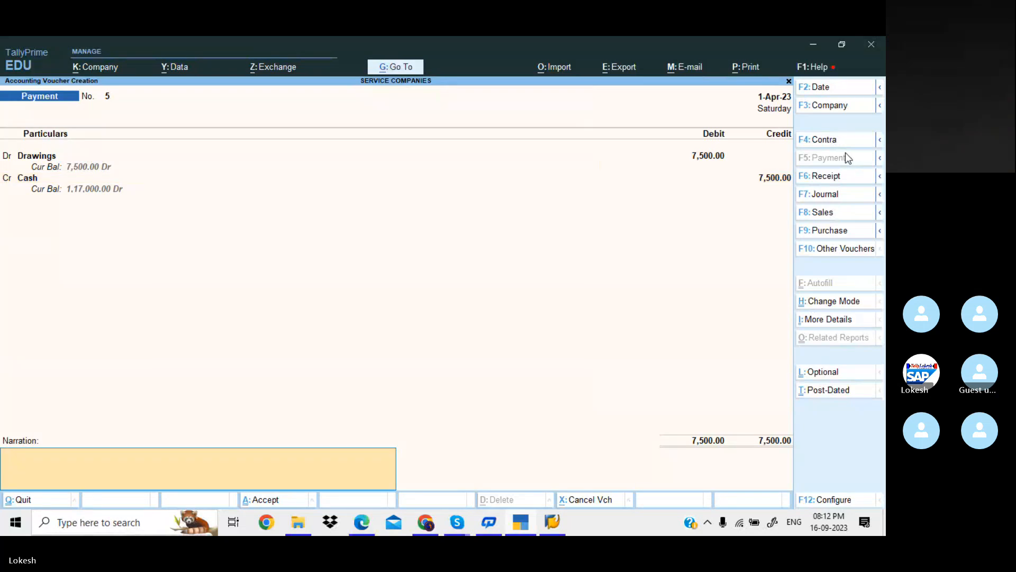
key(Return)
key(ctrl+a)
Read transaction 12 in the PDF and create the ledger Office Exp under Indirect Expenses from the new payment voucher.
key(alt+Tab)
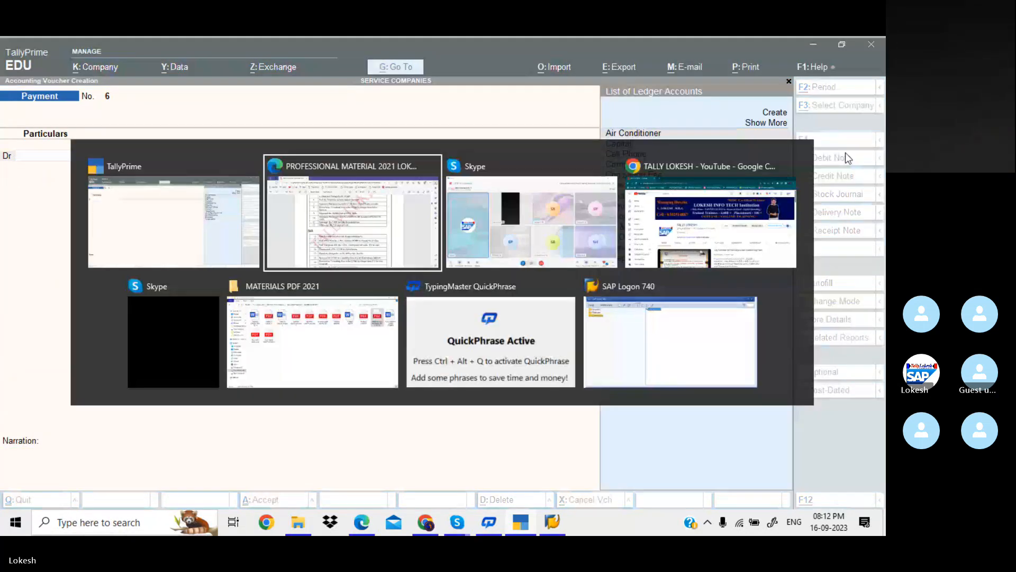
key(alt+Tab)
key(alt+c)
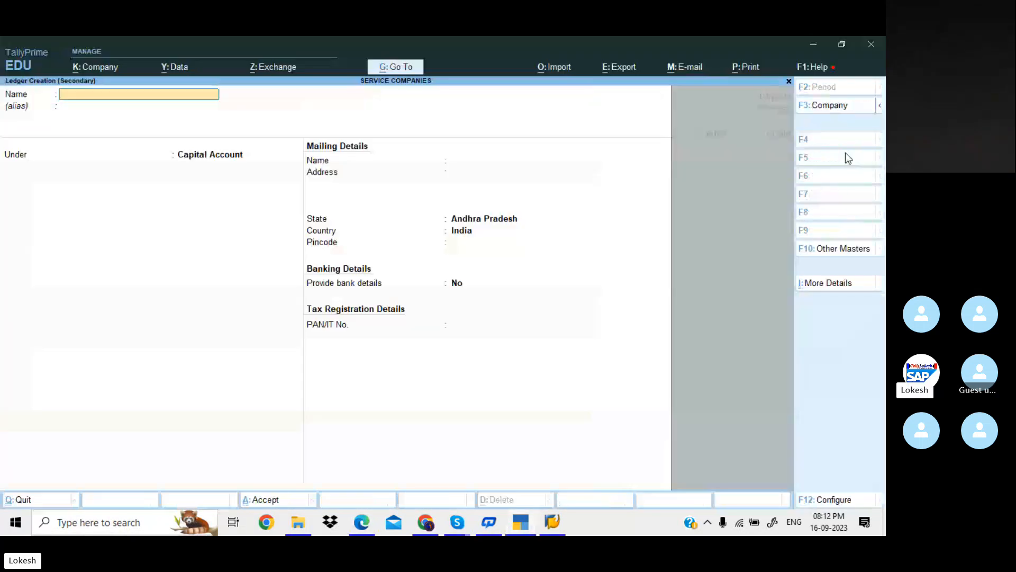
text(Office exp)
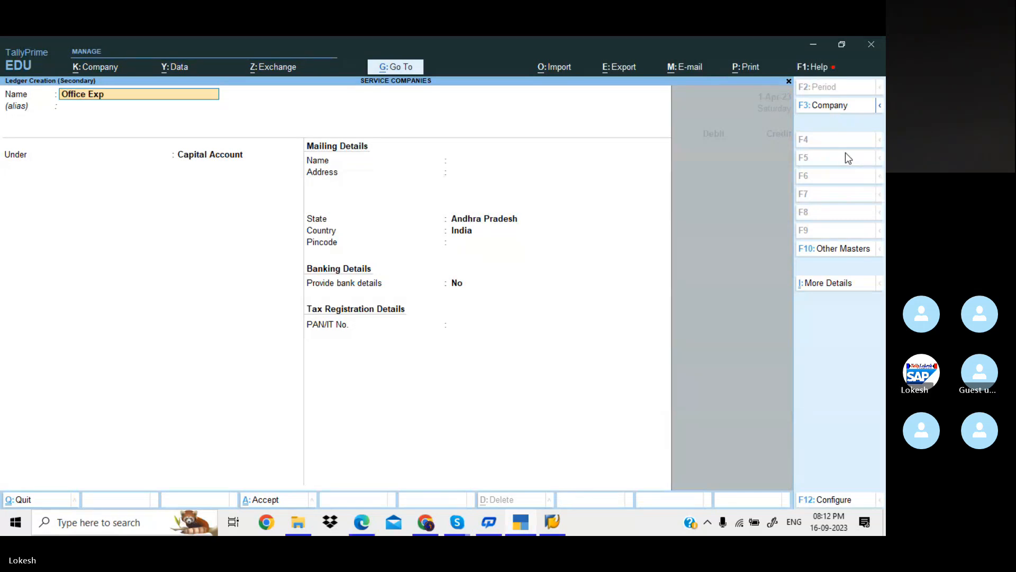
key(Return)
text(Ind)
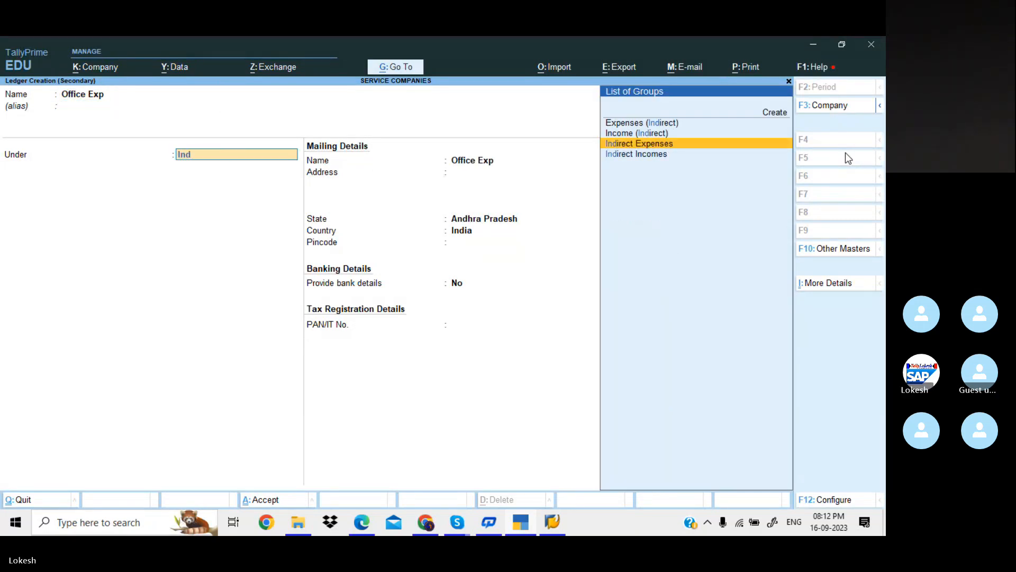
key(Return)
key(Return)
key(Return)
key(Return)
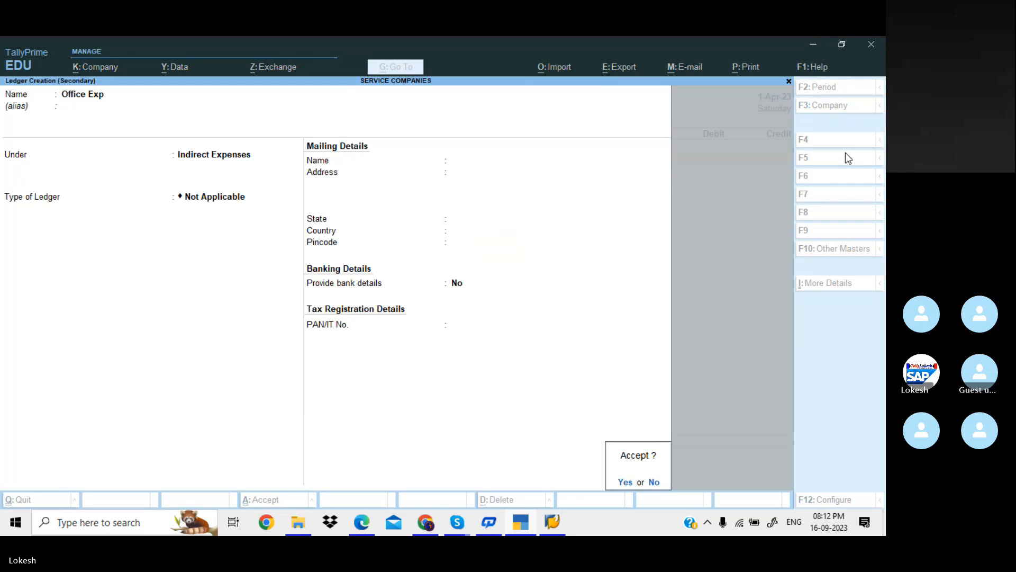
Check the office expense amount in the PDF and debit Office Exp with 750.
key(alt+Tab)
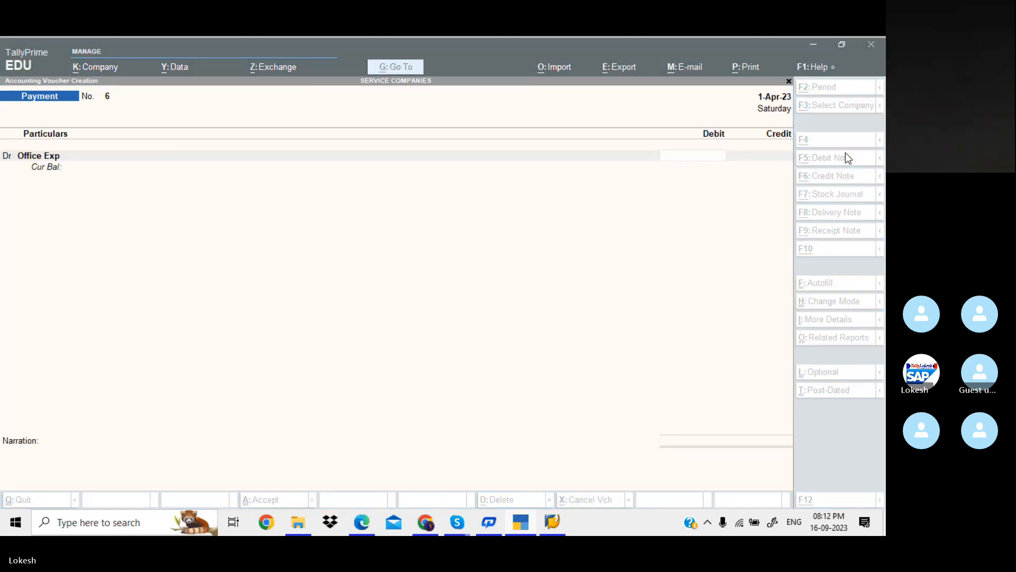
key(alt+Tab)
text(750)
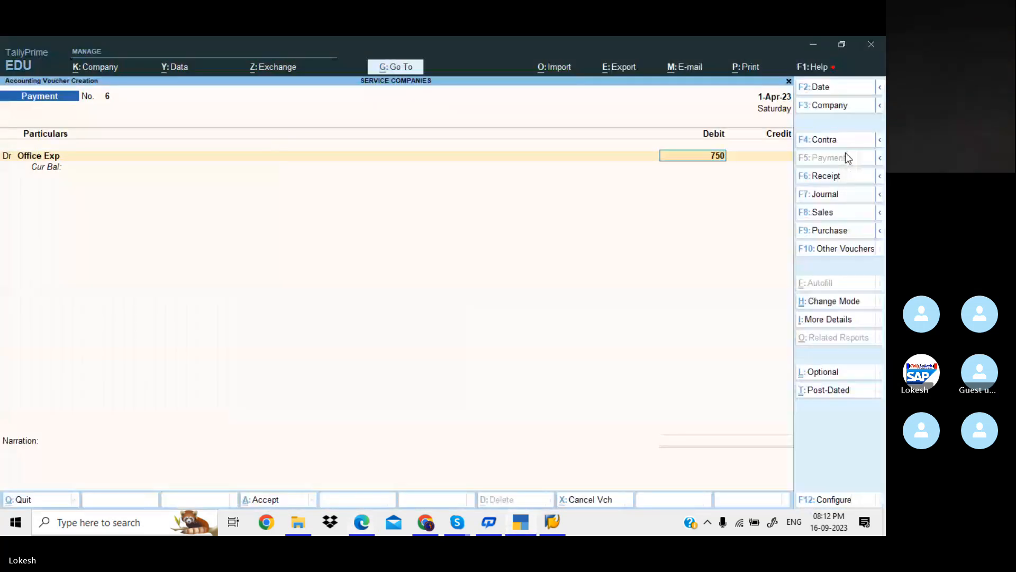
key(Return)
key(Return)
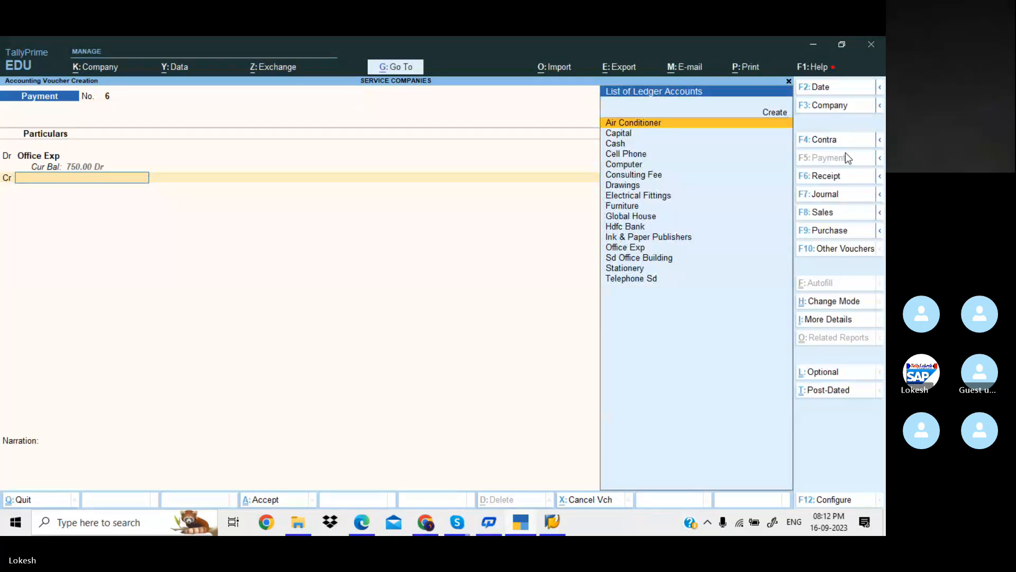
Credit Cash with the balancing 750 and save the payment voucher without a narration.
key(Down)
key(Down)
key(Return)
key(Return)
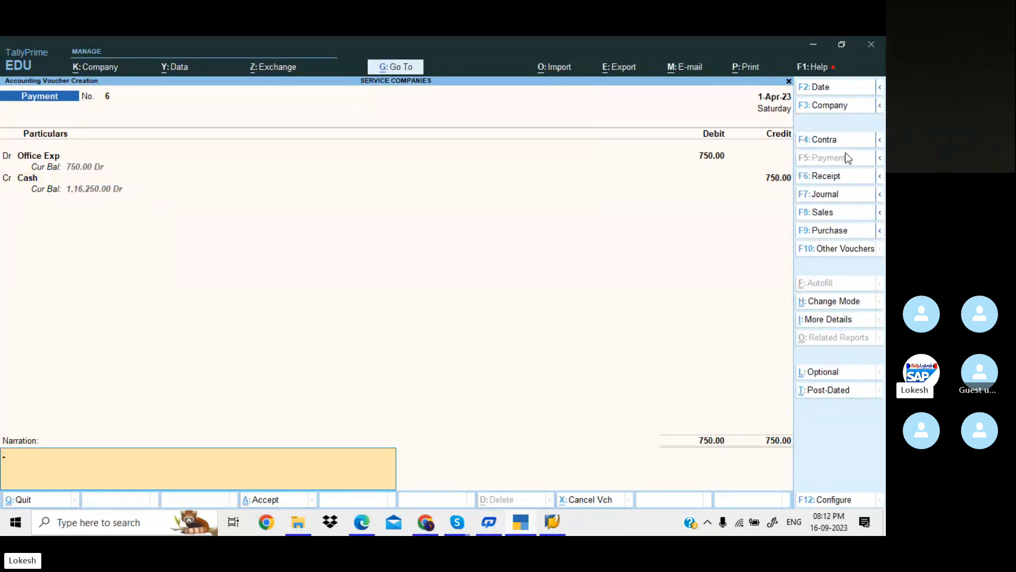
key(Return)
key(Return)
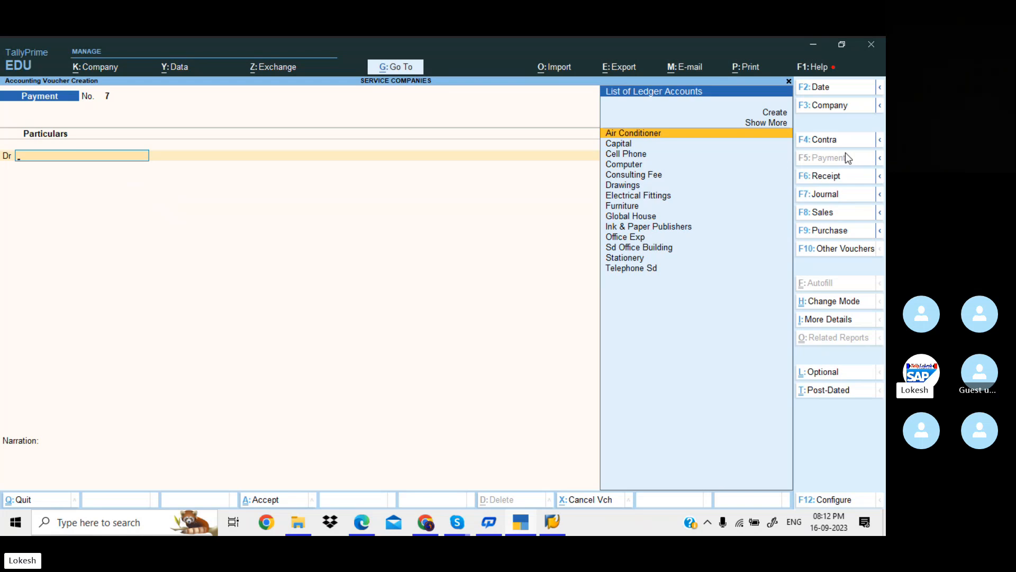
Leave voucher entry and open the Profit & Loss A/c report for SERVICE COMPANIES.
key(Escape)
key(Return)
key(Down)
key(Down)
key(Down)
key(Down)
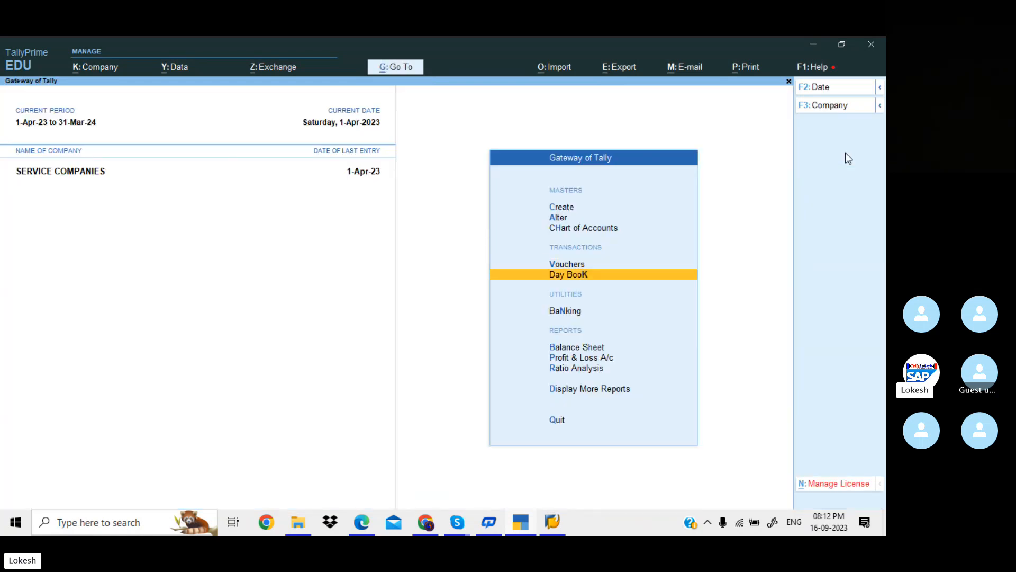
key(Return)
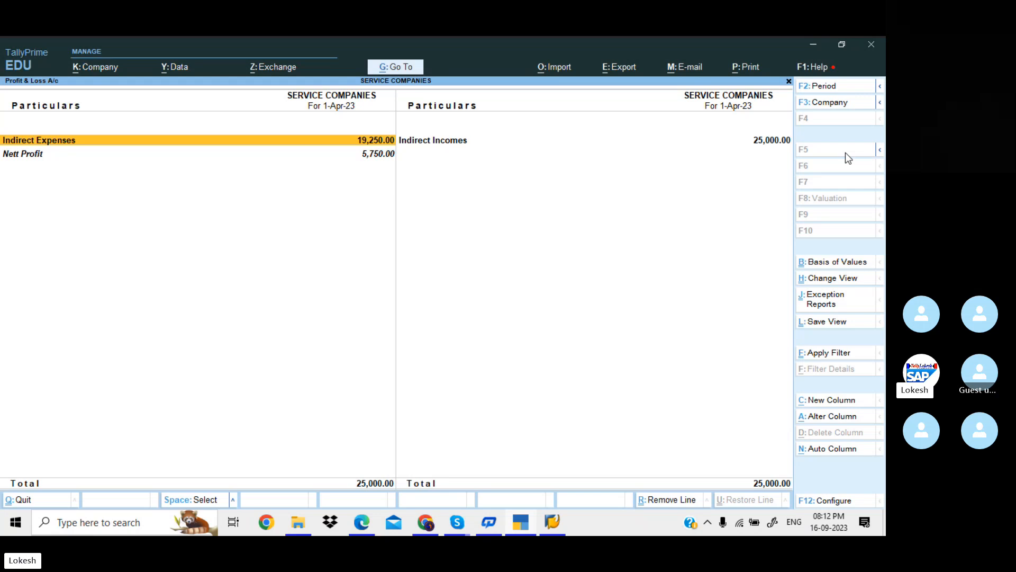
Expand the Profit & Loss report to ledger detail and review the indirect expenses, indirect incomes and net profit lines.
key(alt+F5)
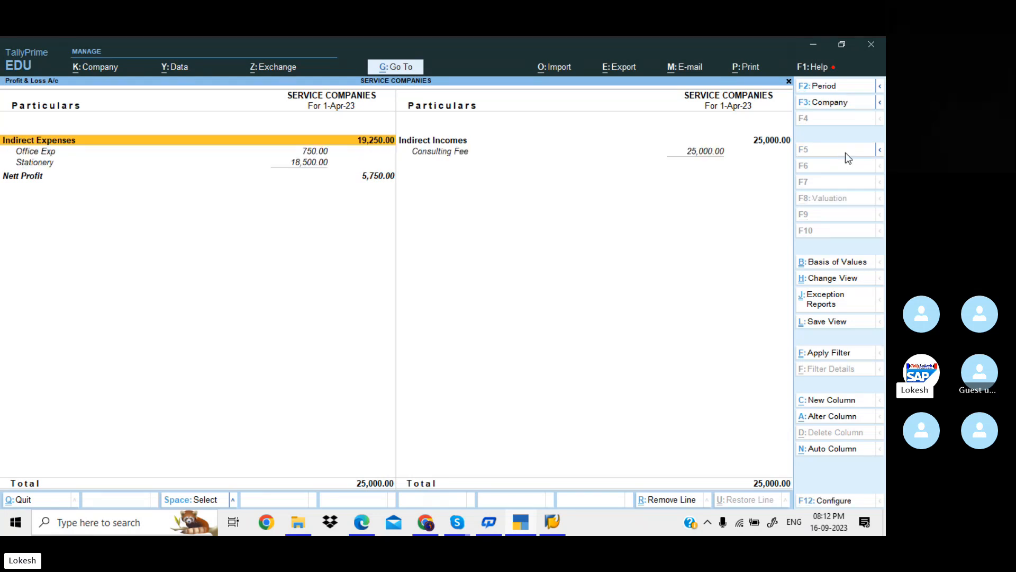
key(Down)
key(Down)
key(Down)
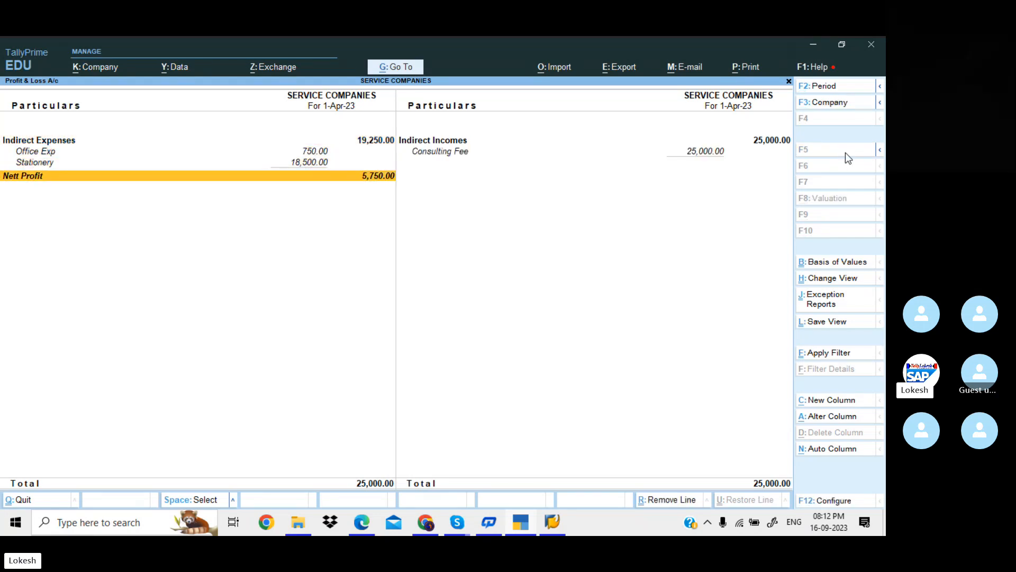
key(Up)
key(Up)
key(Up)
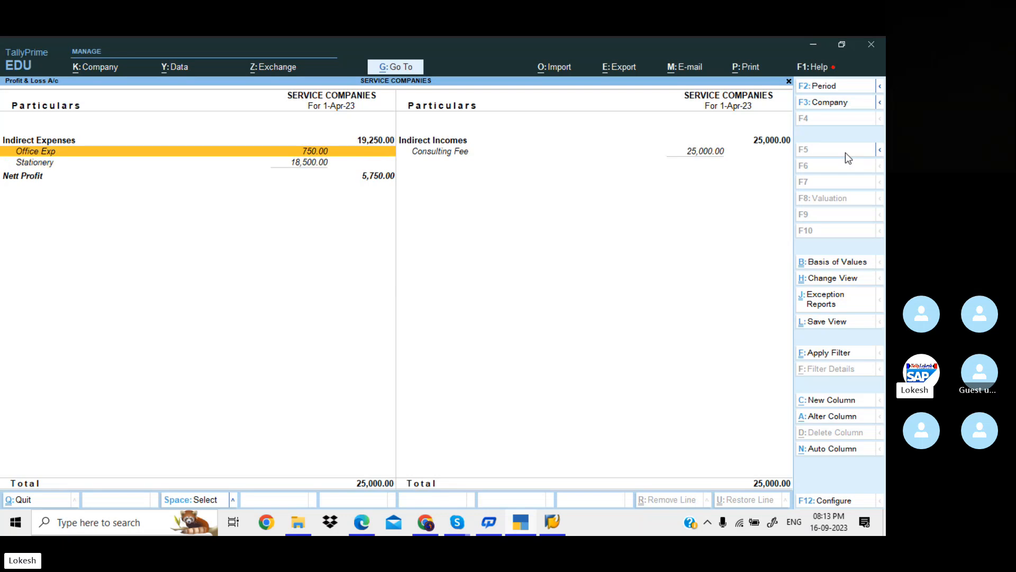
Compare the Indirect Incomes, Indirect Expenses and Nett Profit lines in the Profit & Loss A/c, and close the report.
key(Right)
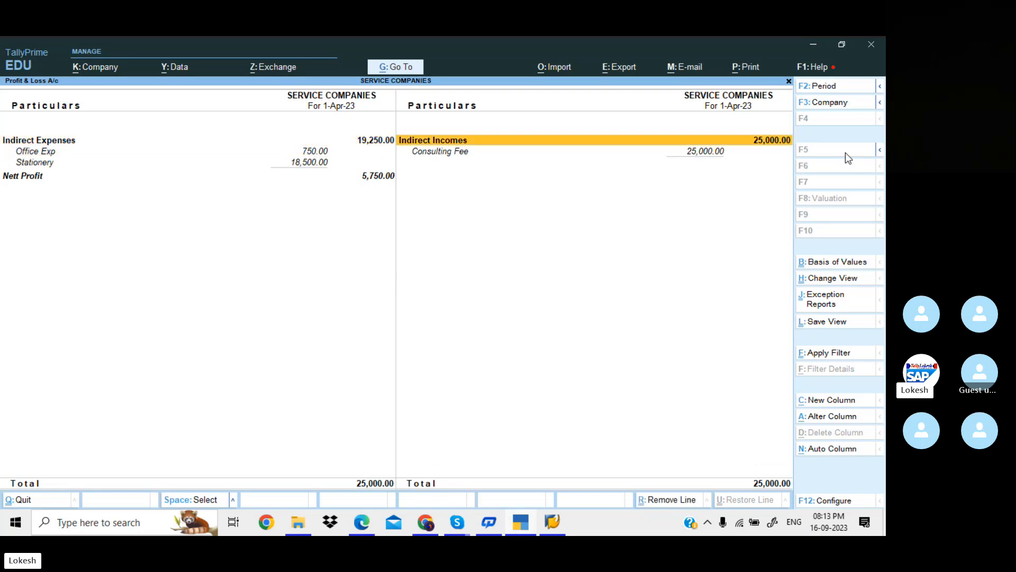
key(Left)
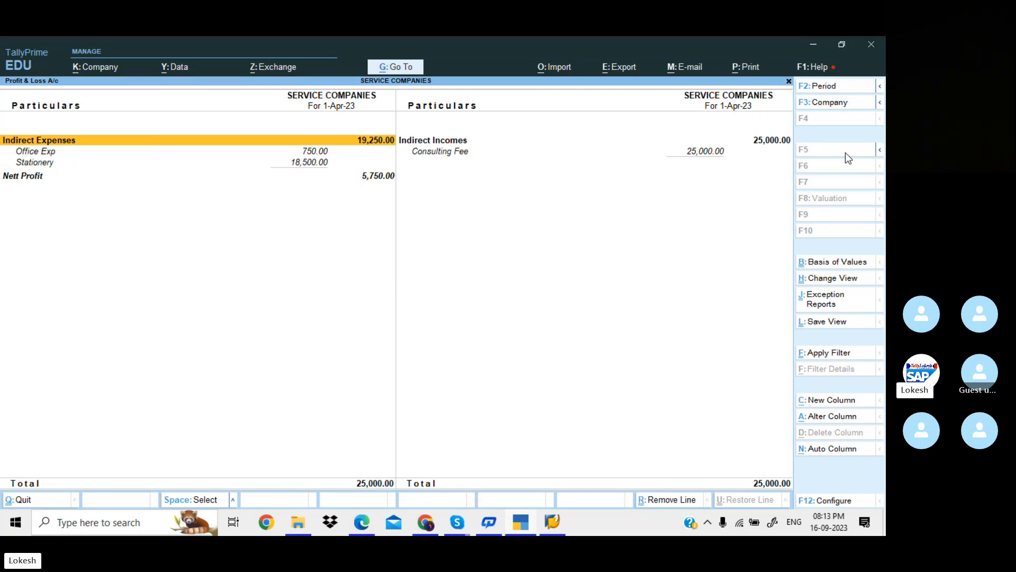
key(Down)
key(Down)
key(Down)
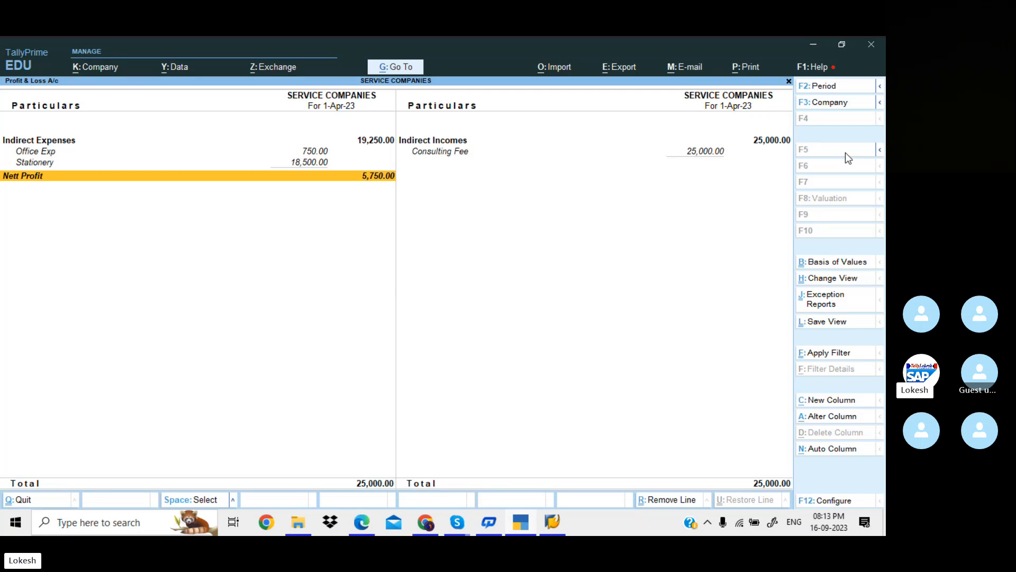
key(Escape)
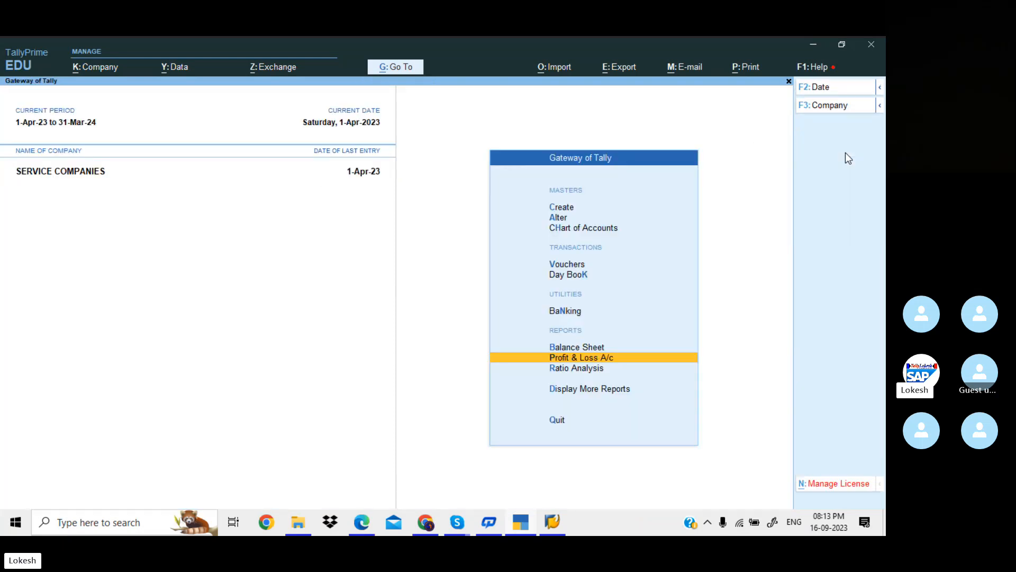
Open the Day Book for SERVICE COMPANIES, review the recorded April vouchers and return to the Gateway of Tally.
key(Up)
key(Up)
key(Up)
key(Return)
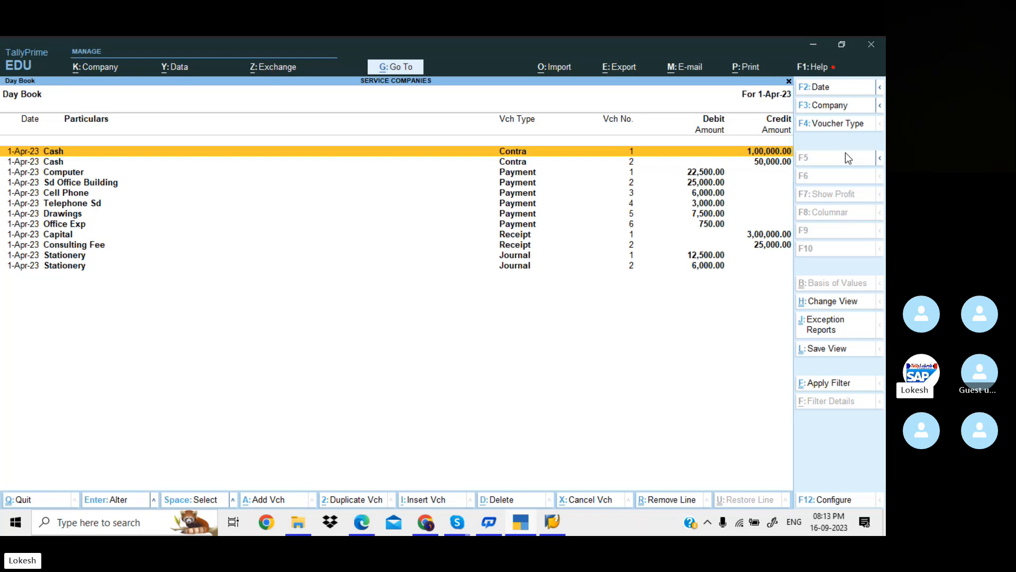
key(Escape)
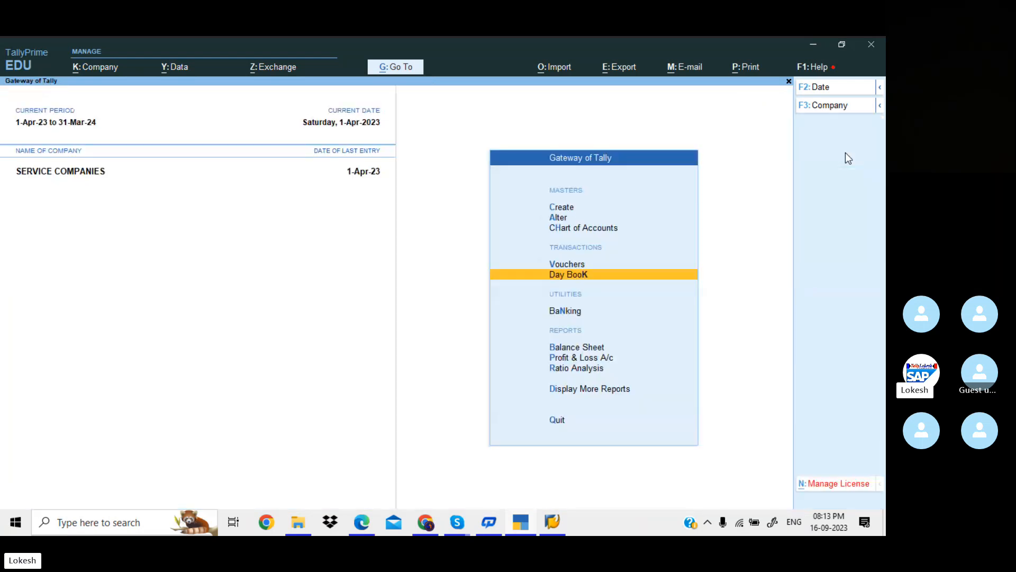
Switch to the course PDF and find the April Month Profit & Loss A/c table on page 22 to check the report against.
key(alt+Tab)
scroll(846, 152, down, 2)
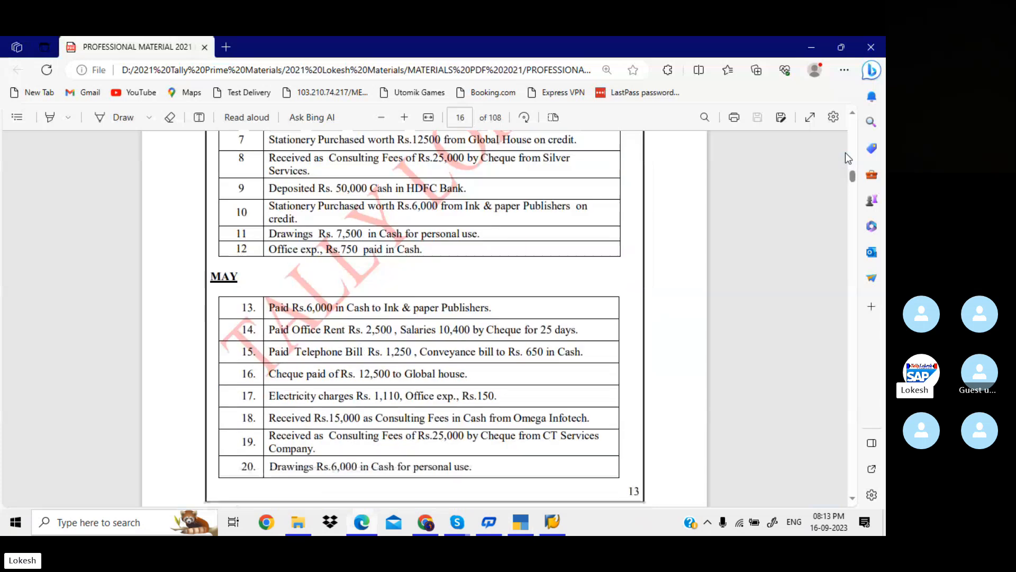
scroll(846, 153, down, 20)
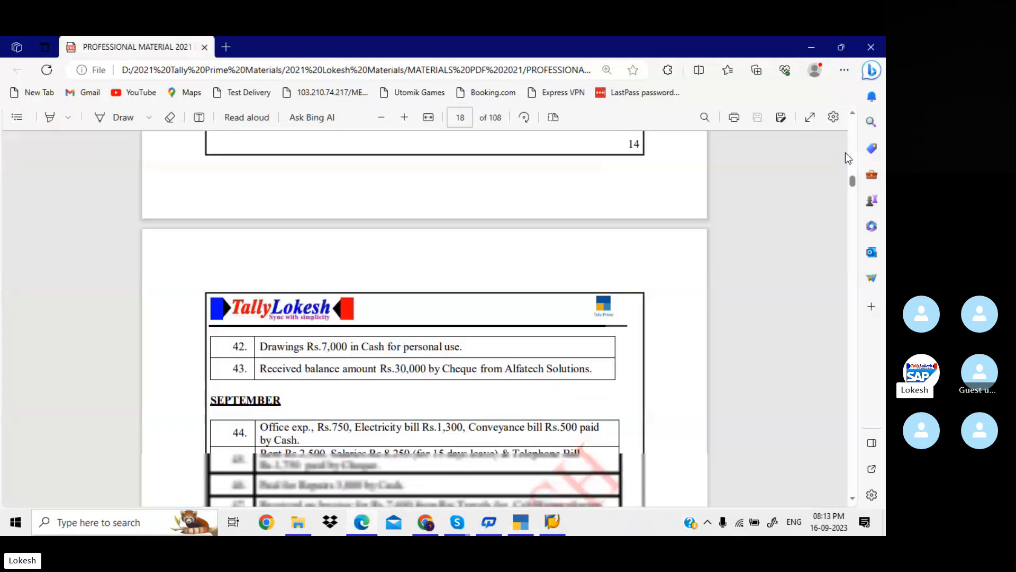
scroll(846, 153, down, 20)
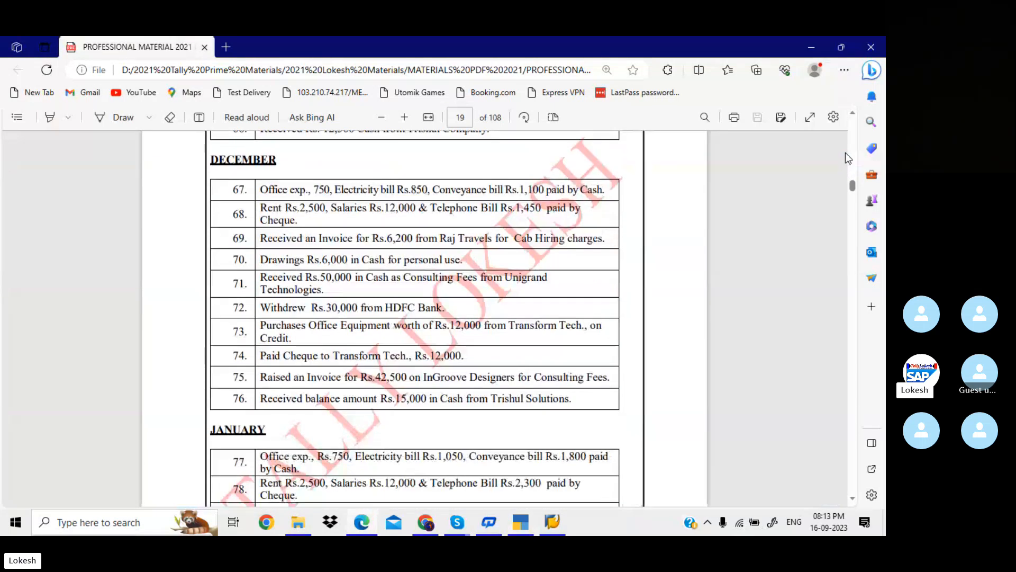
scroll(846, 152, down, 20)
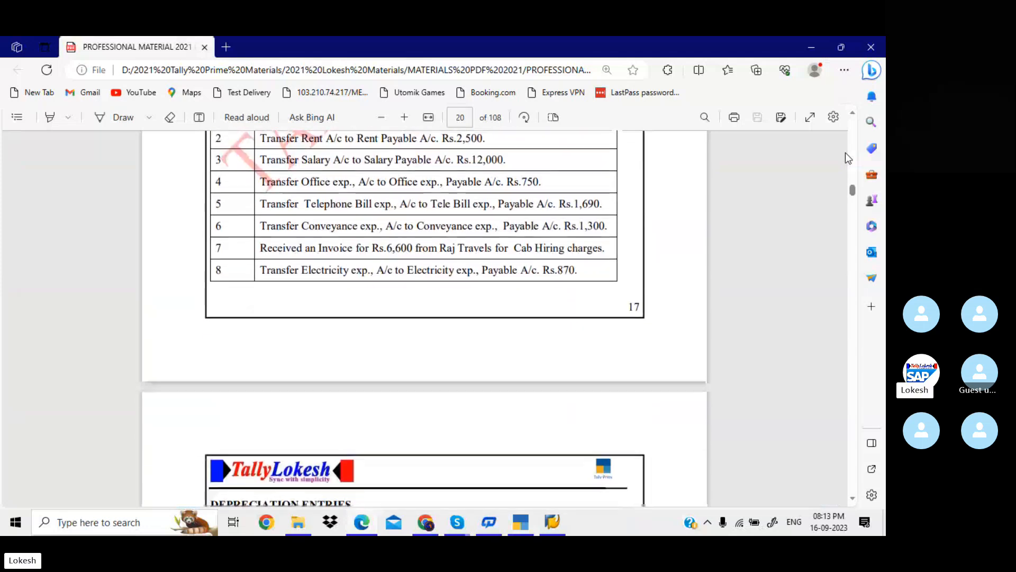
scroll(846, 153, down, 20)
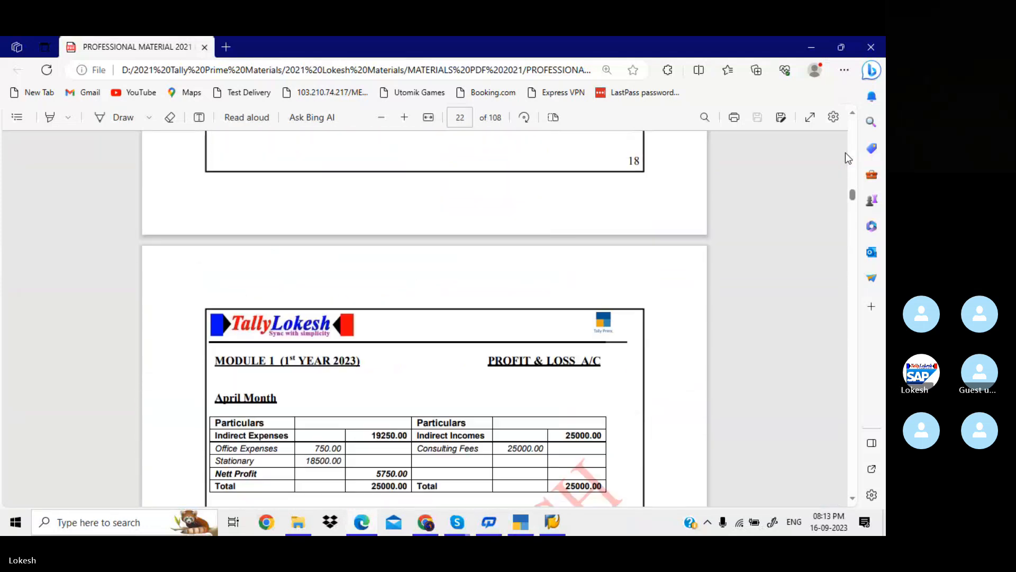
scroll(846, 153, down, 5)
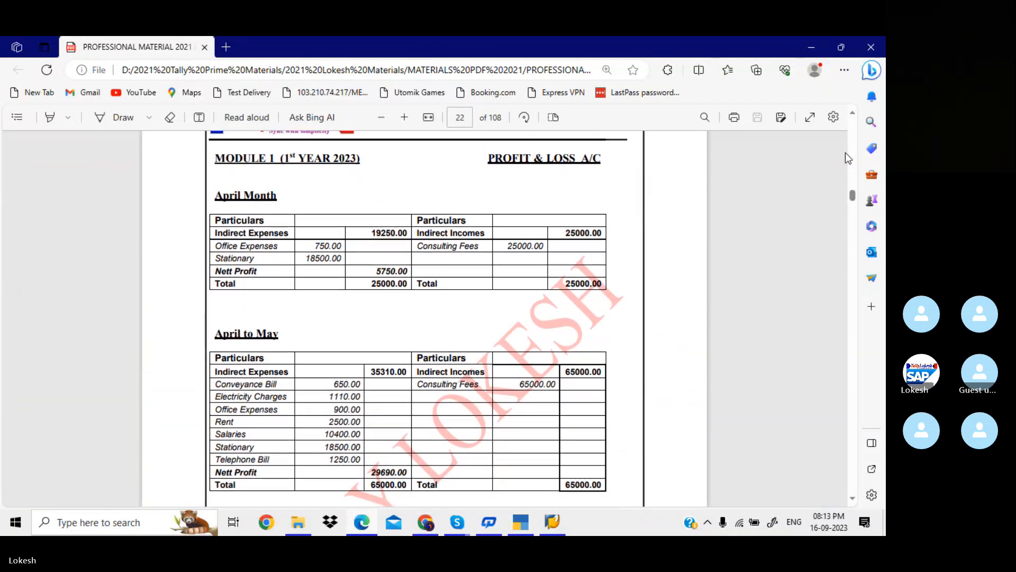
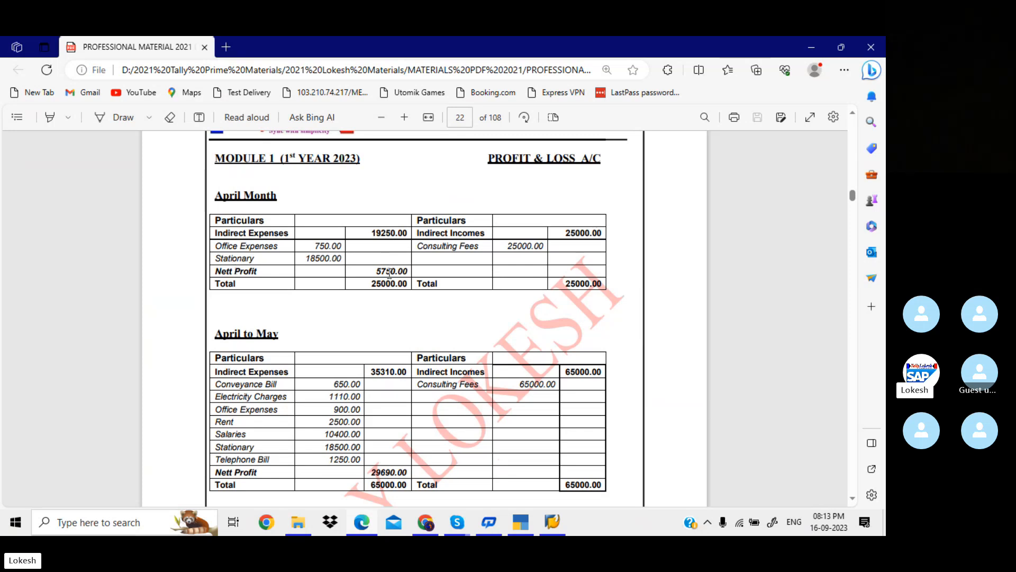
Look through the PDF's Service Company Ledger-Groups list and the Service Company Keys table on pages 27 to 29.
scroll(390, 272, down, 20)
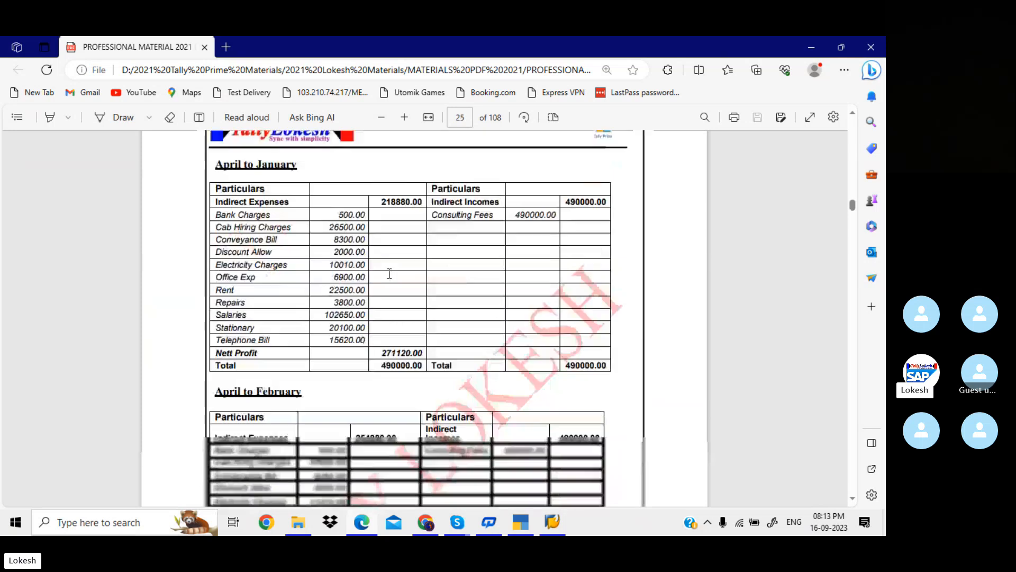
scroll(389, 273, down, 10)
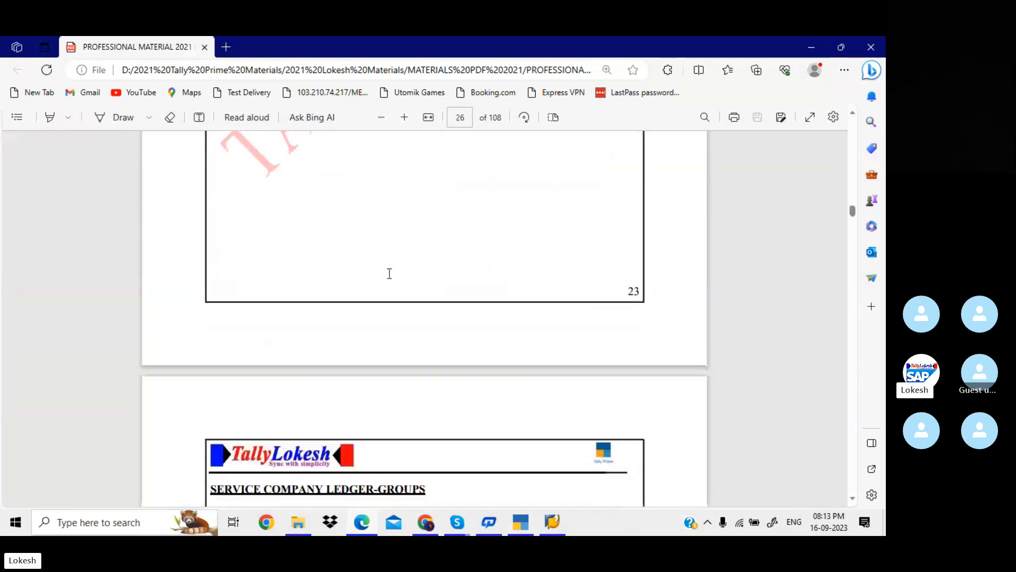
scroll(389, 274, down, 5)
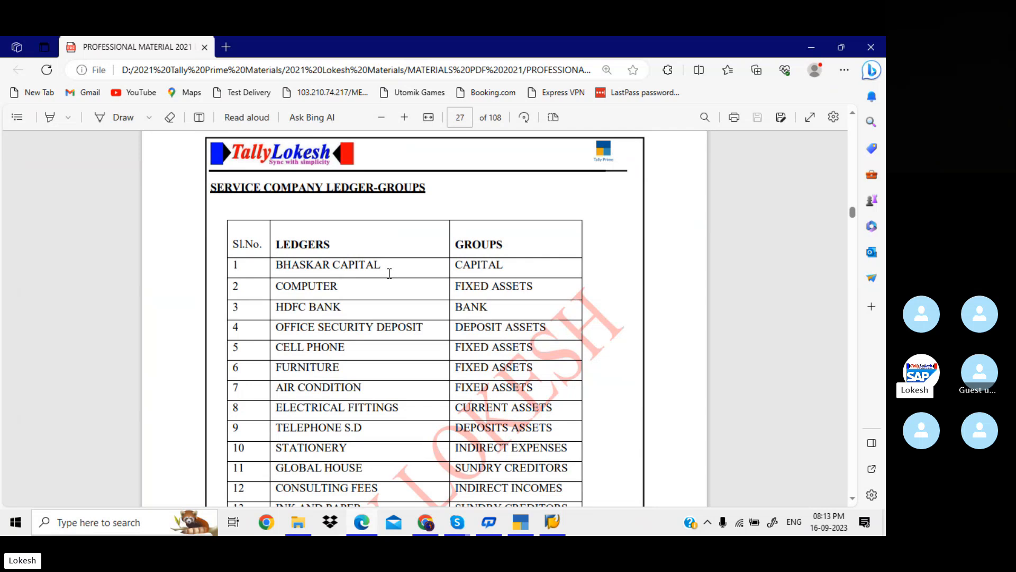
scroll(389, 273, down, 8)
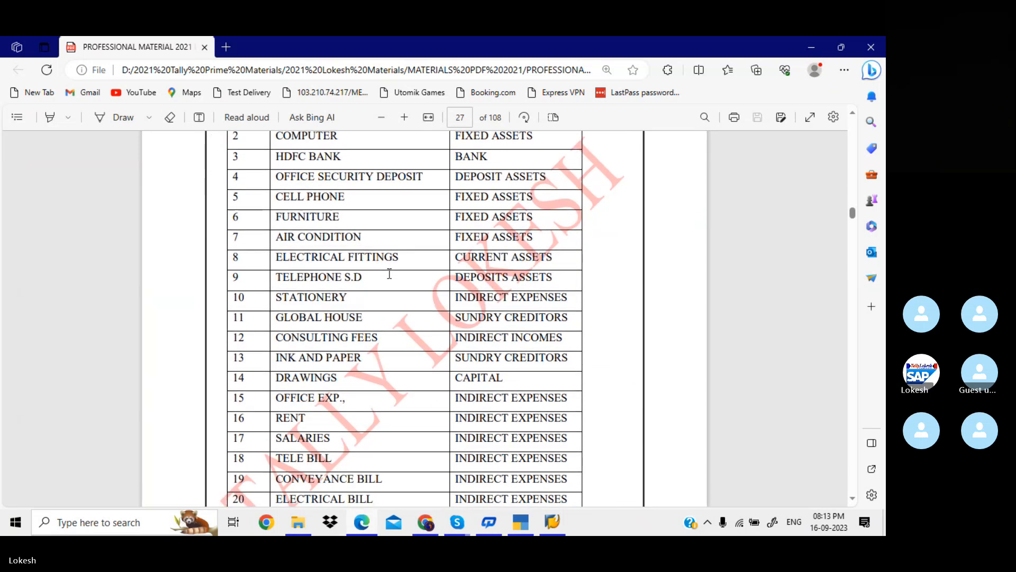
scroll(389, 274, down, 9)
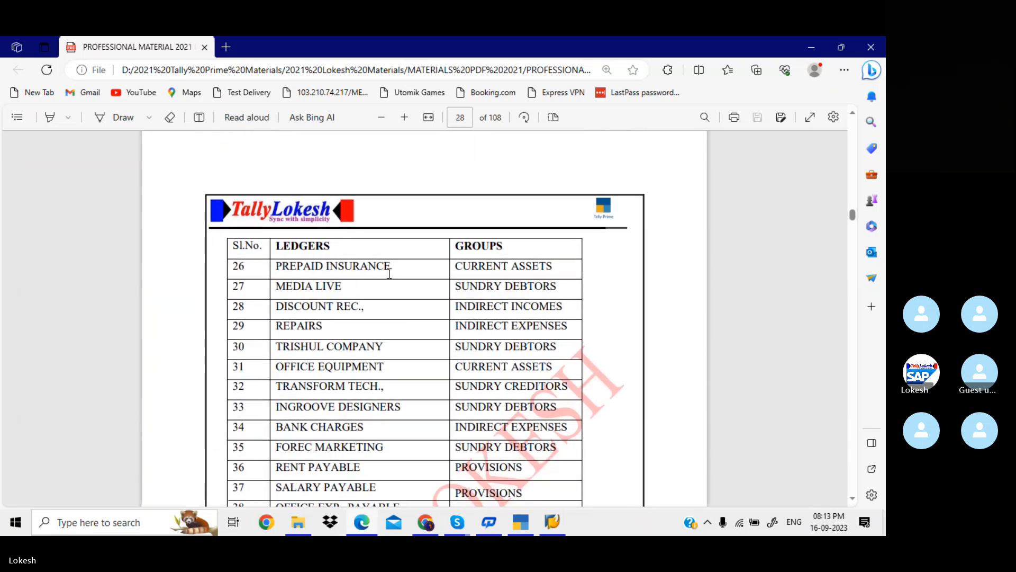
scroll(389, 274, down, 9)
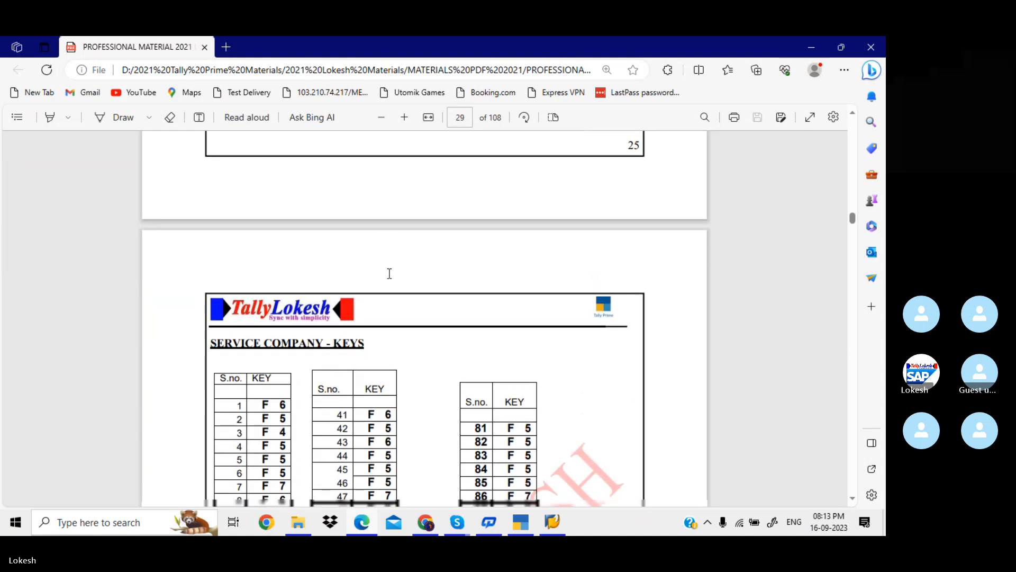
scroll(390, 274, down, 1)
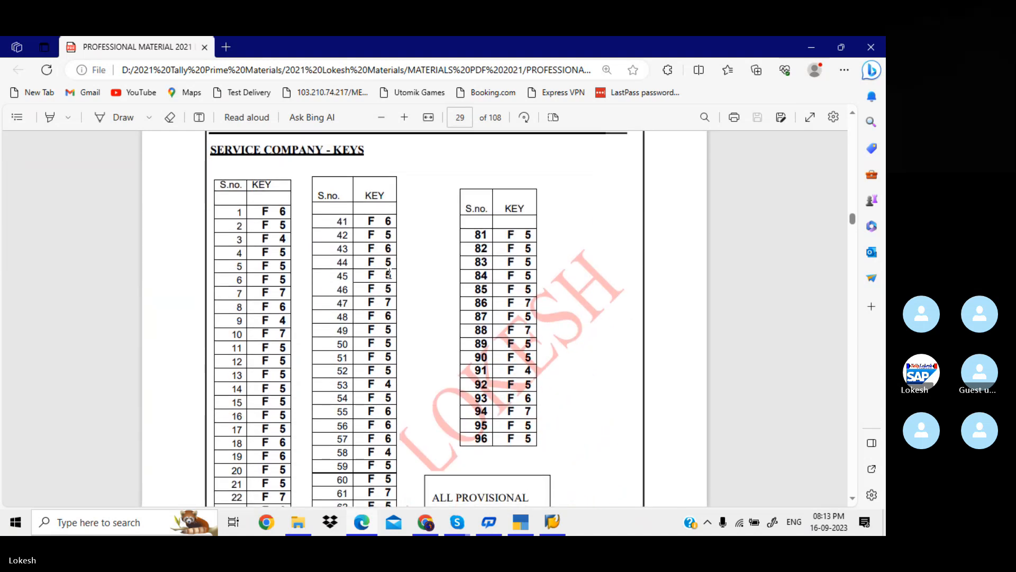
scroll(390, 273, down, 5)
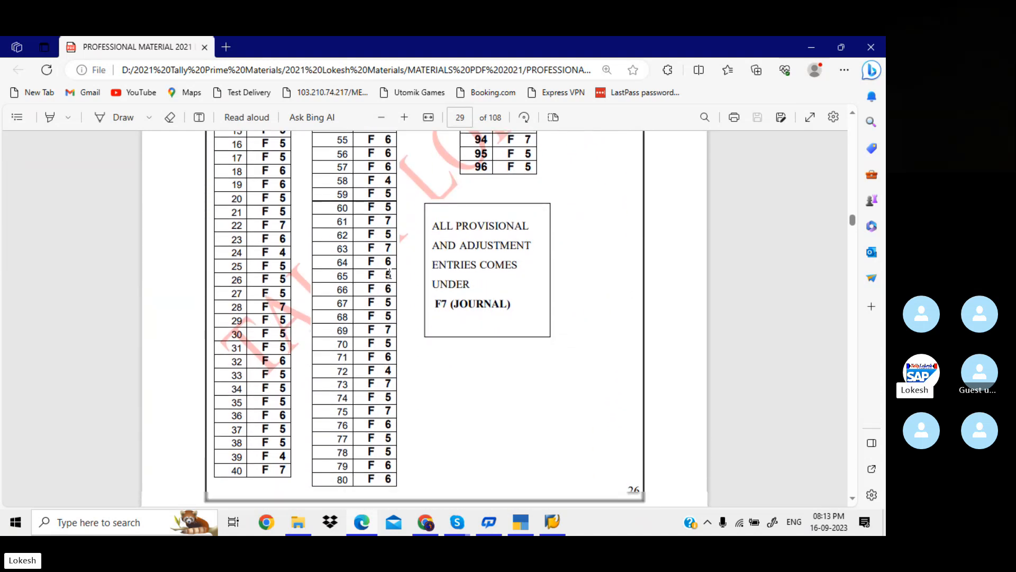
scroll(390, 274, down, 1)
scroll(390, 274, up, 4)
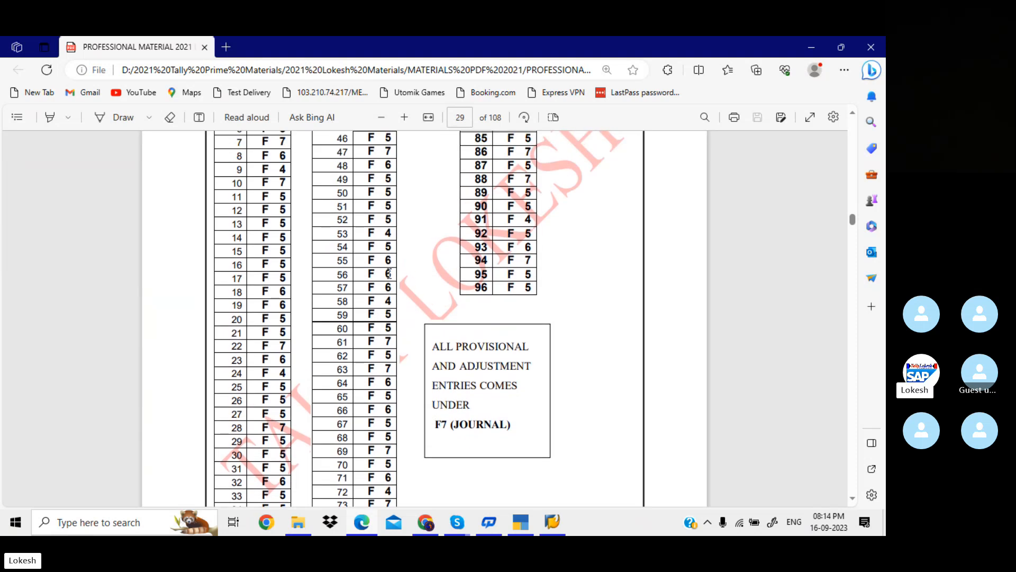
Return to page 16 of the PDF and read the May transactions, numbers 13 to 20.
scroll(390, 274, up, 15)
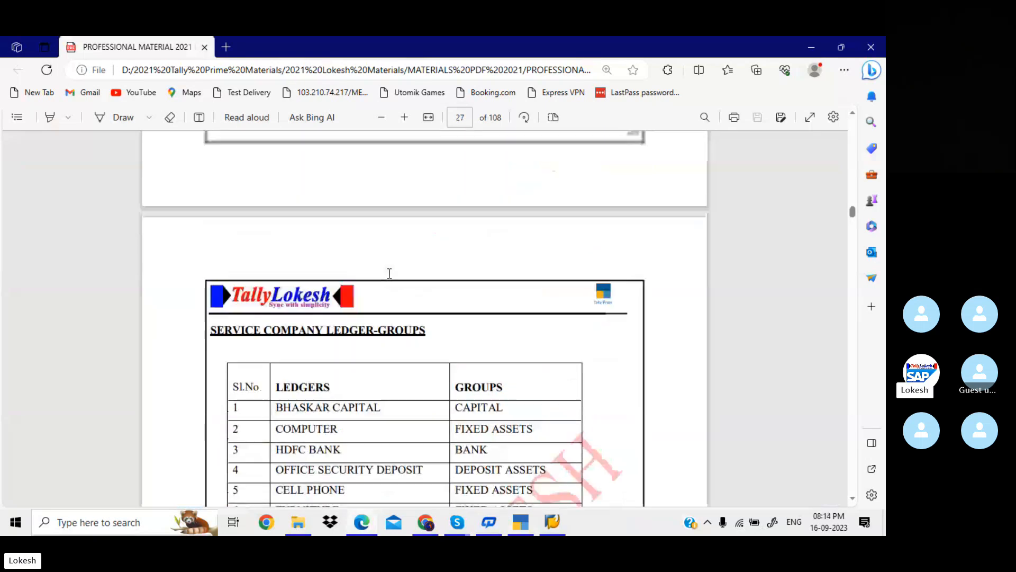
scroll(389, 273, up, 20)
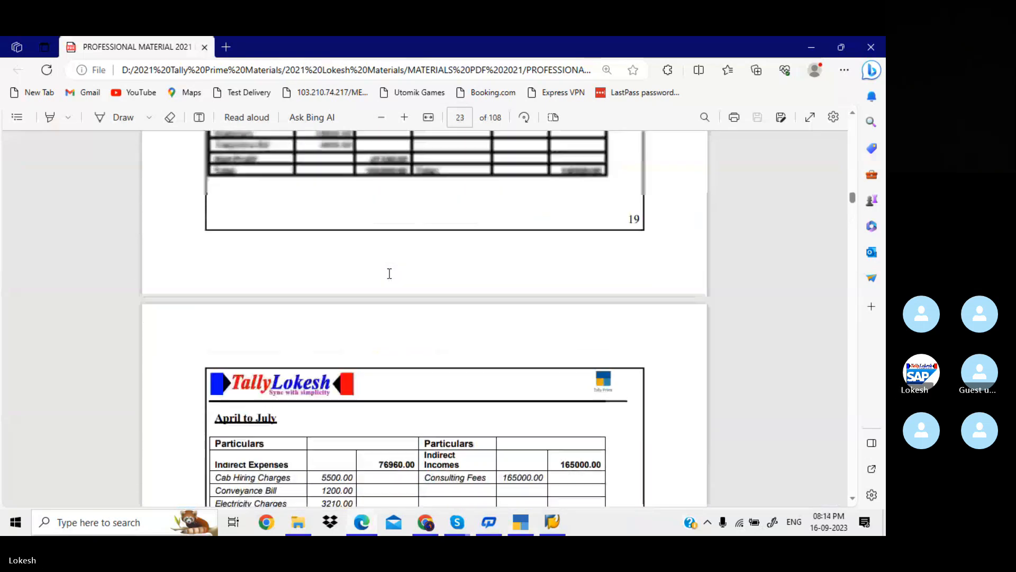
scroll(390, 273, up, 20)
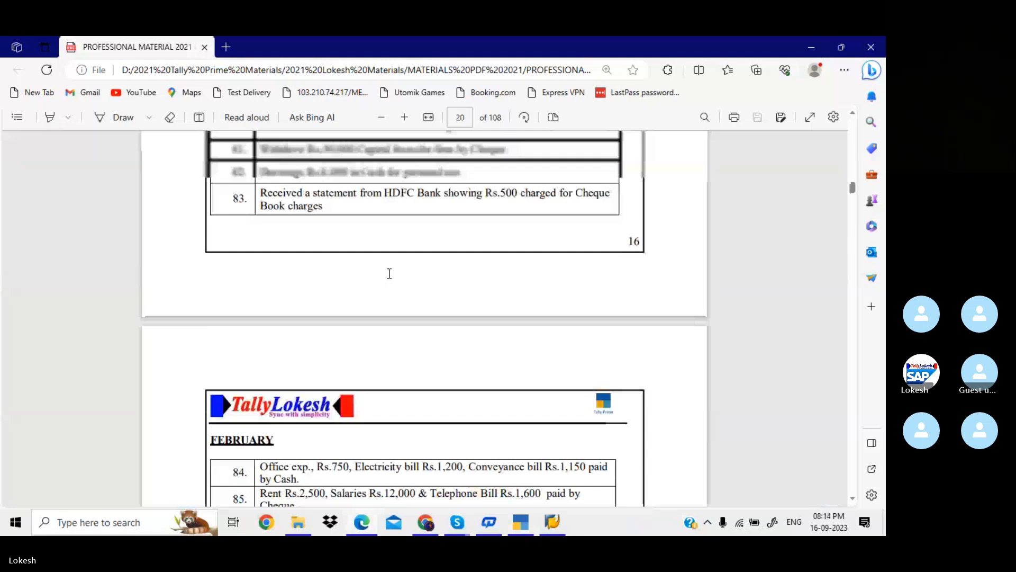
scroll(390, 273, up, 20)
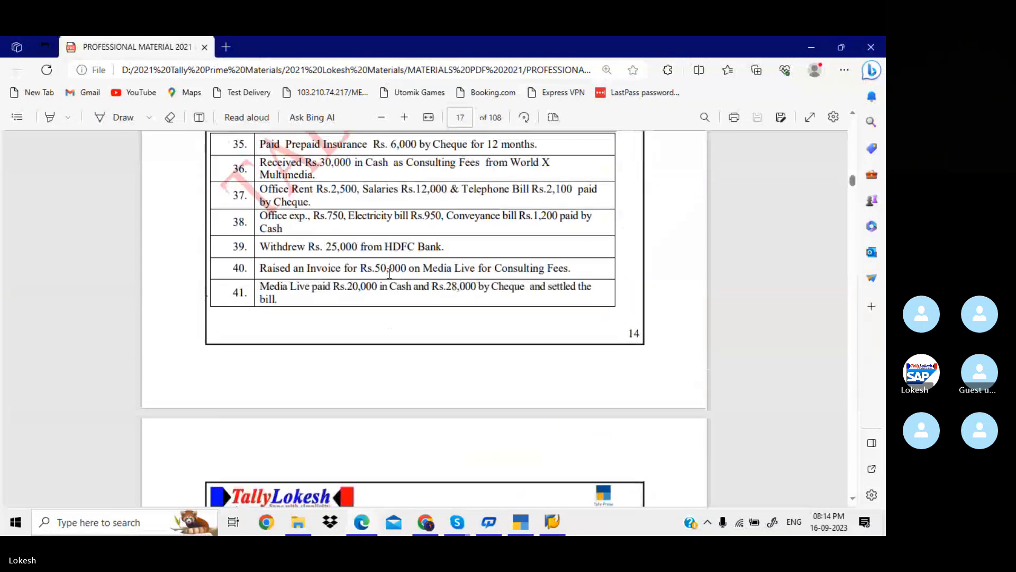
scroll(390, 274, up, 10)
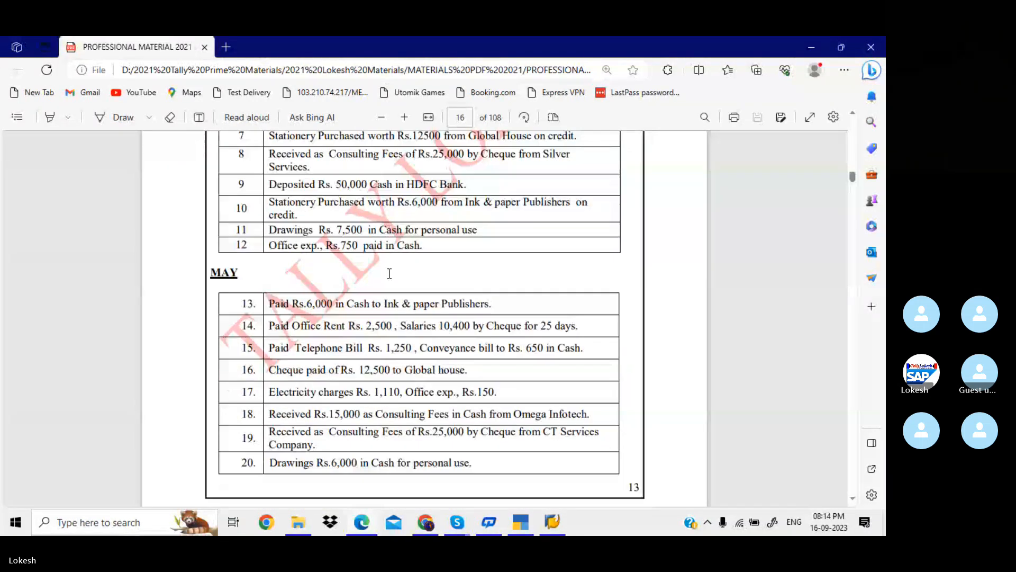
scroll(389, 273, down, 1)
scroll(390, 274, down, 1)
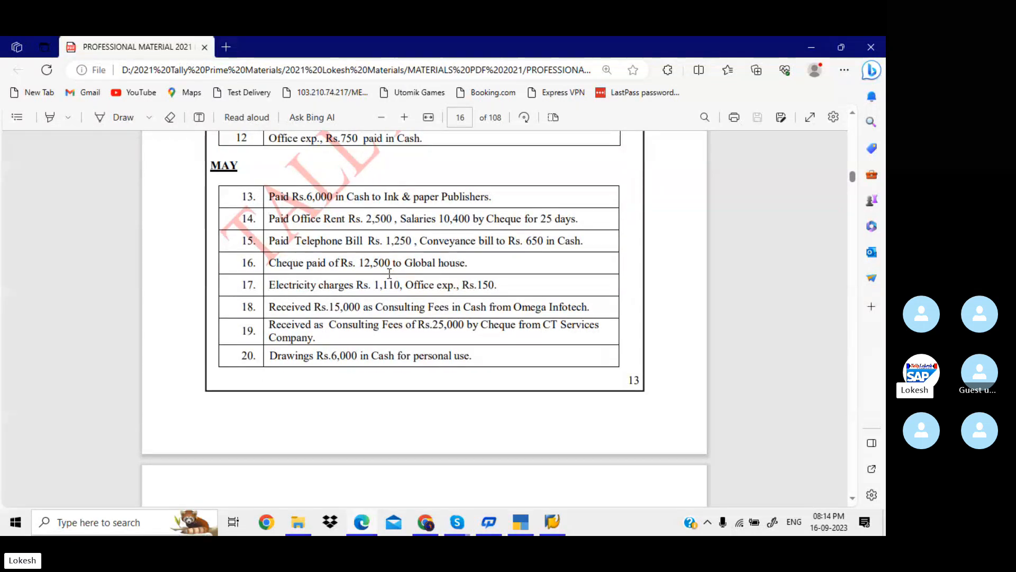
Switch to TallyPrime, start a new payment voucher dated 1-5, and check the first May transaction in the PDF.
key(alt+Tab)
key(Up)
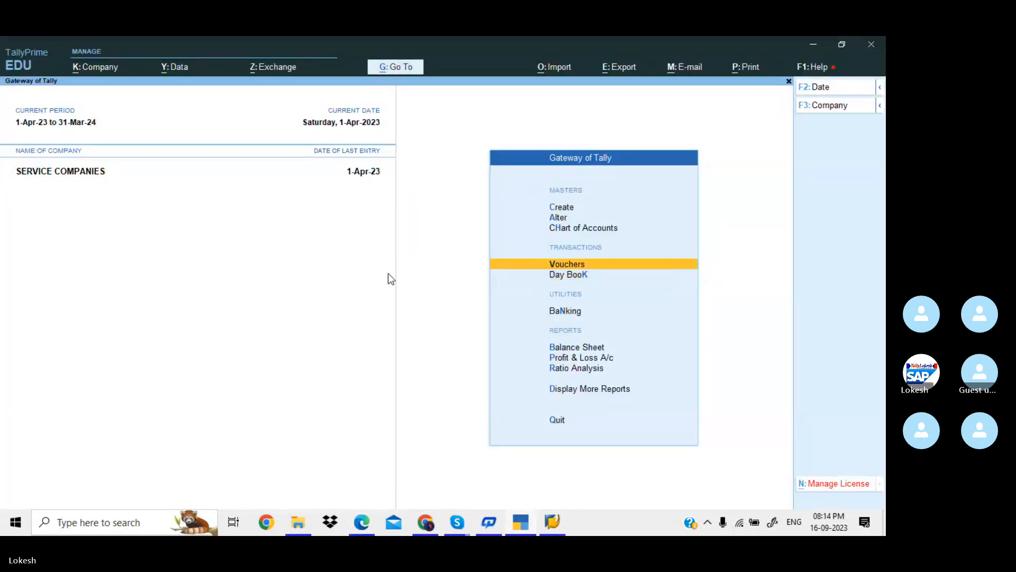
key(Down)
key(Down)
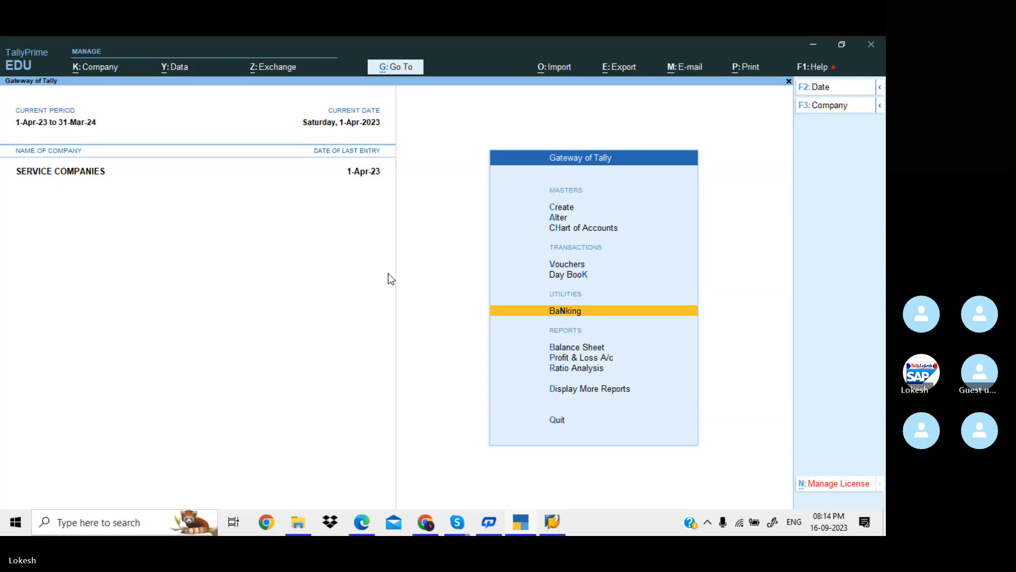
key(Up)
key(Up)
key(Return)
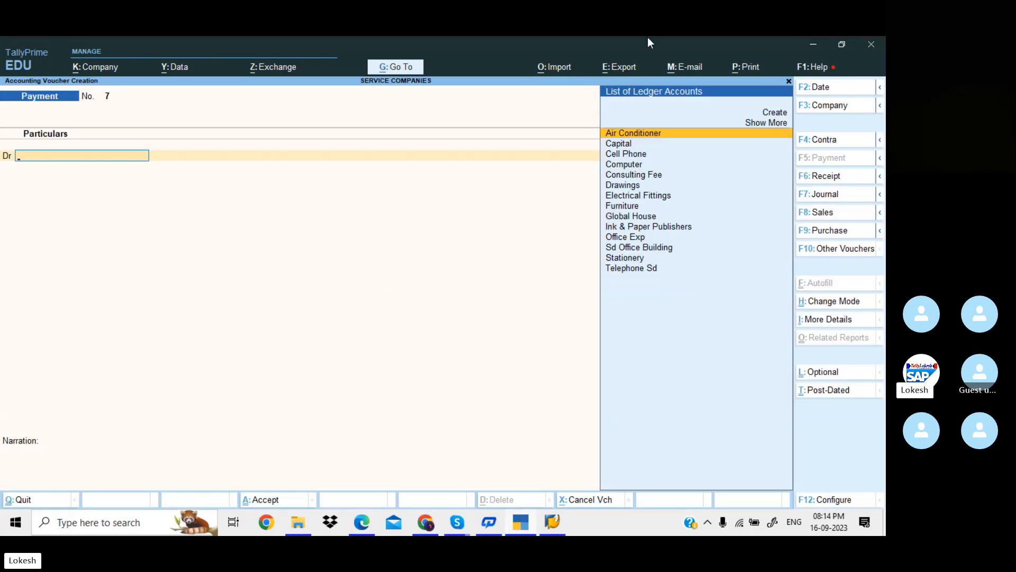
click(826, 92)
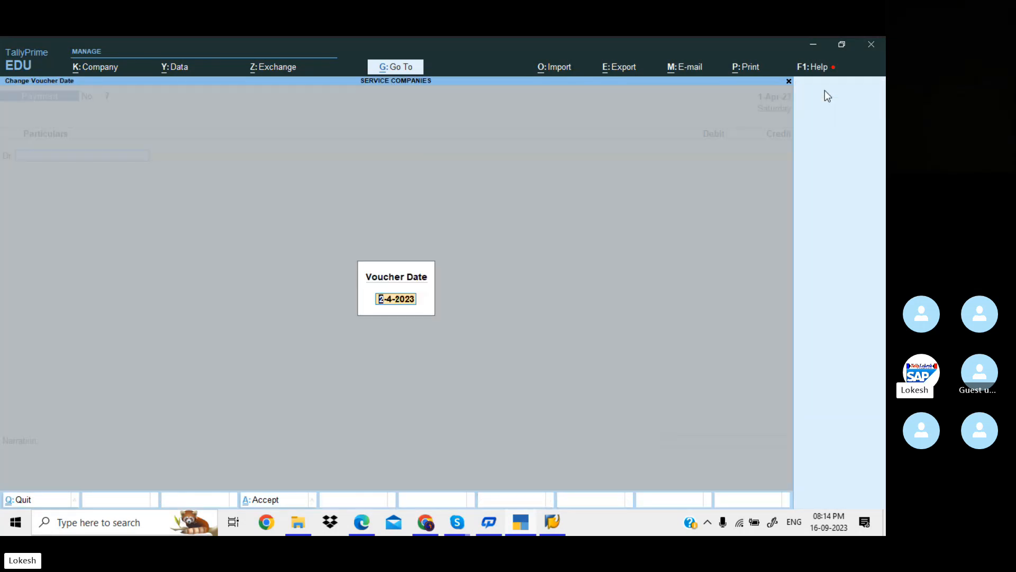
text(1-5)
key(Return)
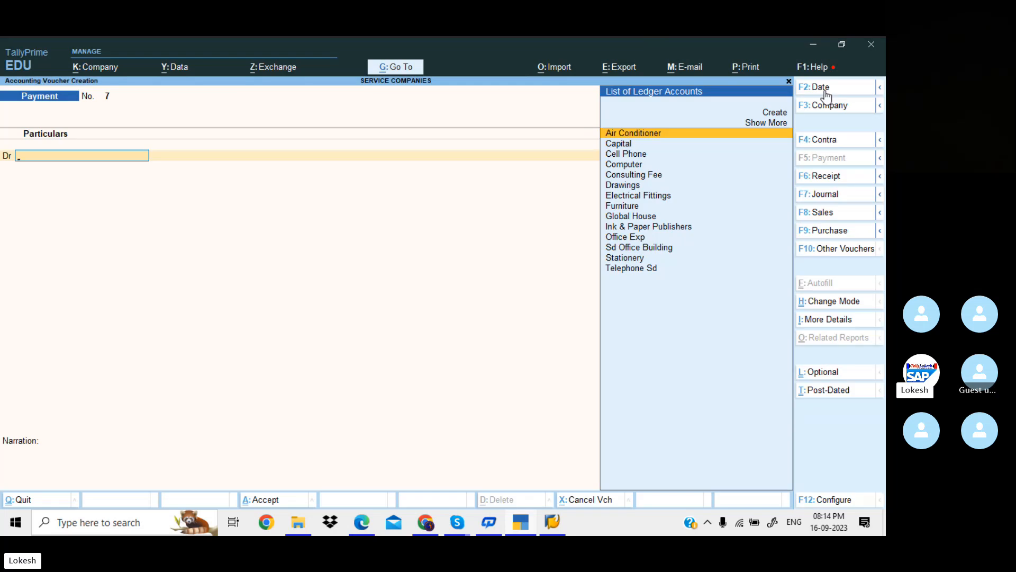
key(alt+Tab)
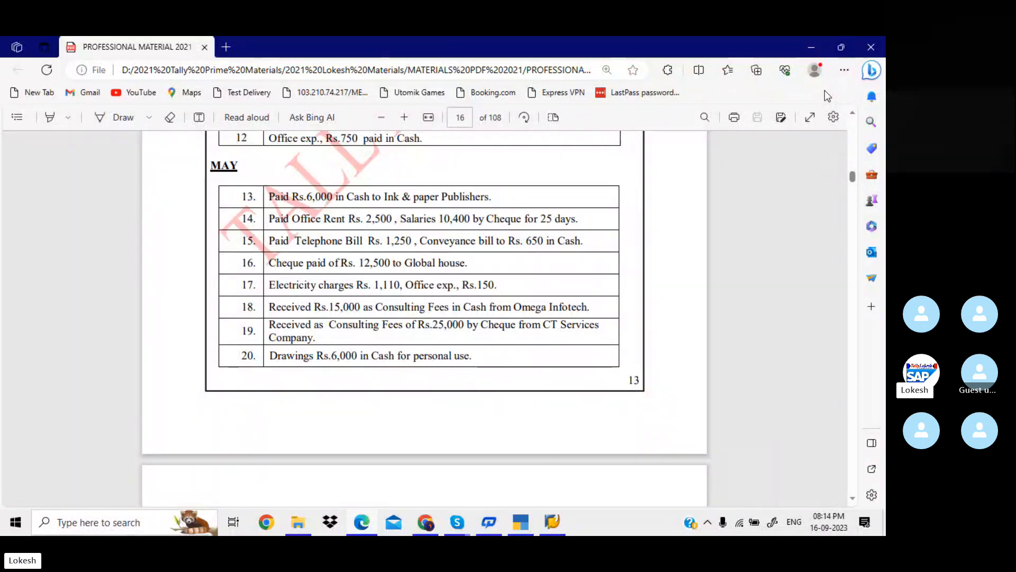
key(alt+Tab)
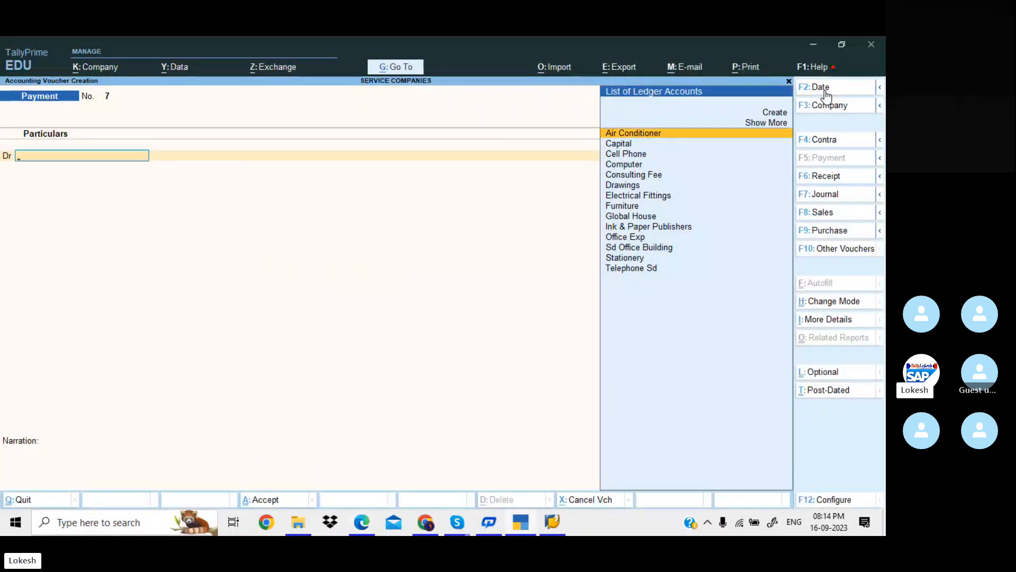
Debit Ink & Paper Publishers with 6,000 in the payment voucher dated 1-May-23.
text(In)
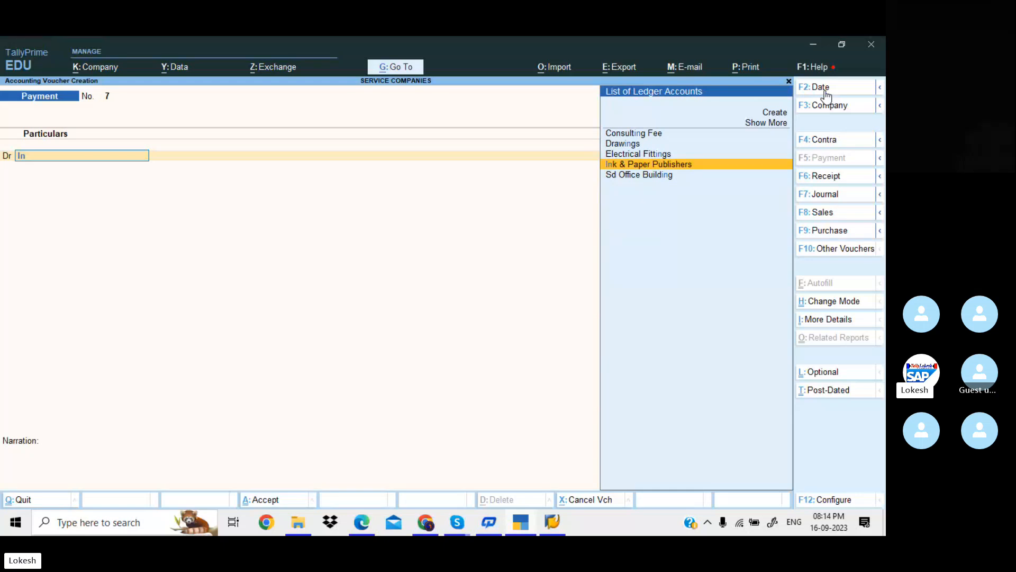
key(Return)
text(6000)
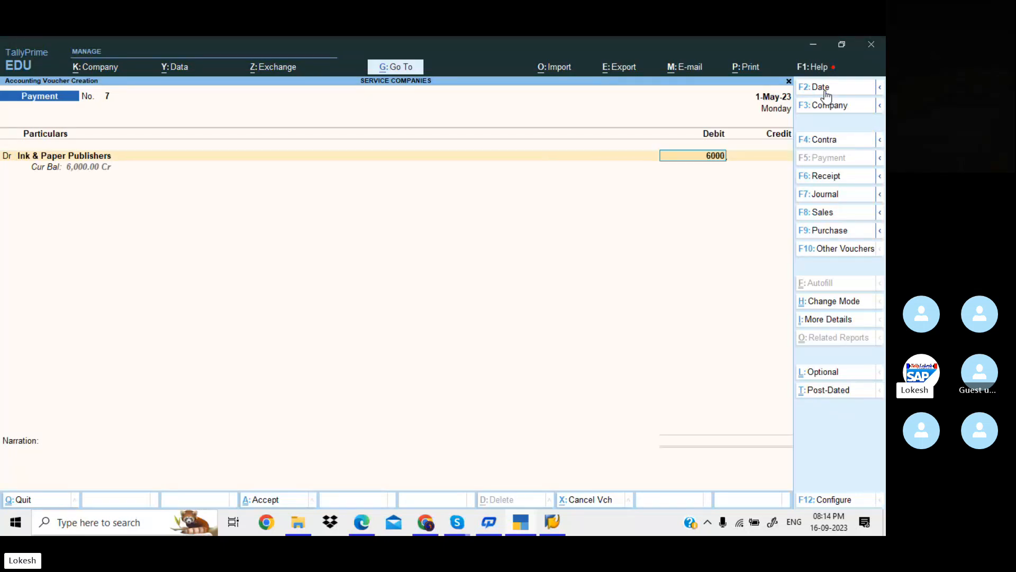
key(Return)
key(Return)
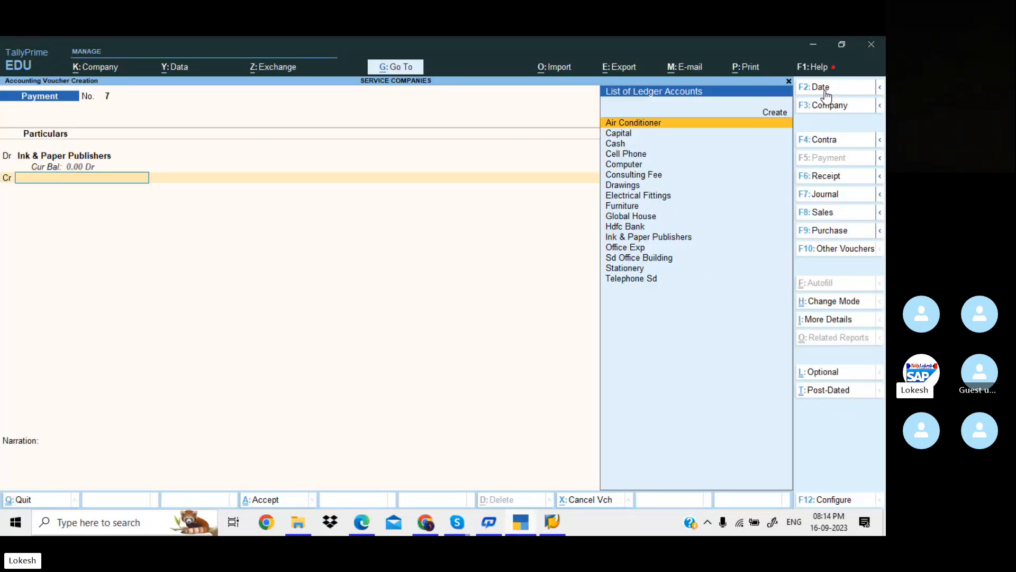
Recheck transaction 13 in the PDF, credit Cash with 6,000, and save the payment voucher without a narration.
key(alt+Tab)
key(alt+Tab)
key(Down)
key(Down)
key(Return)
key(Return)
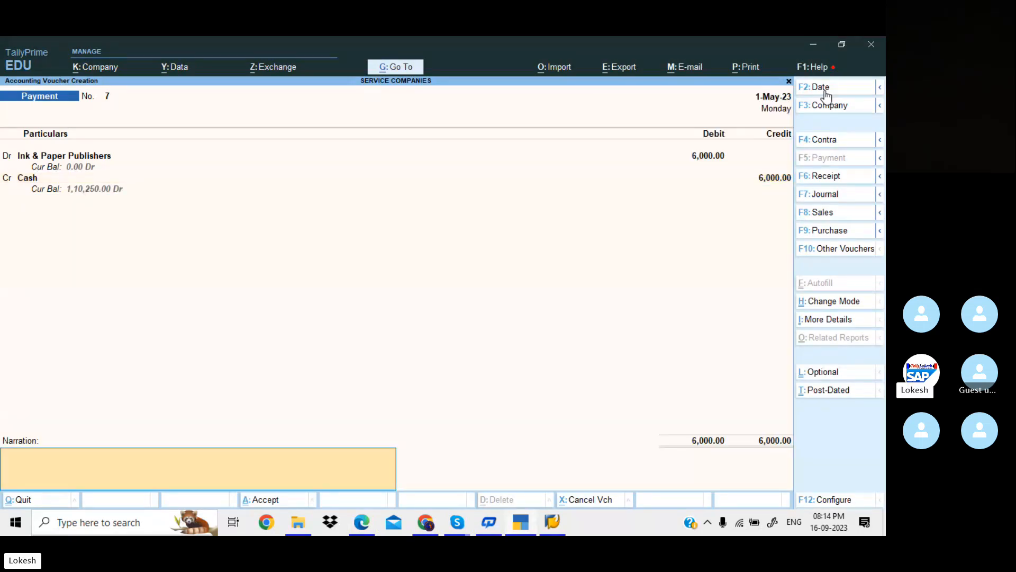
key(Return)
key(Return)
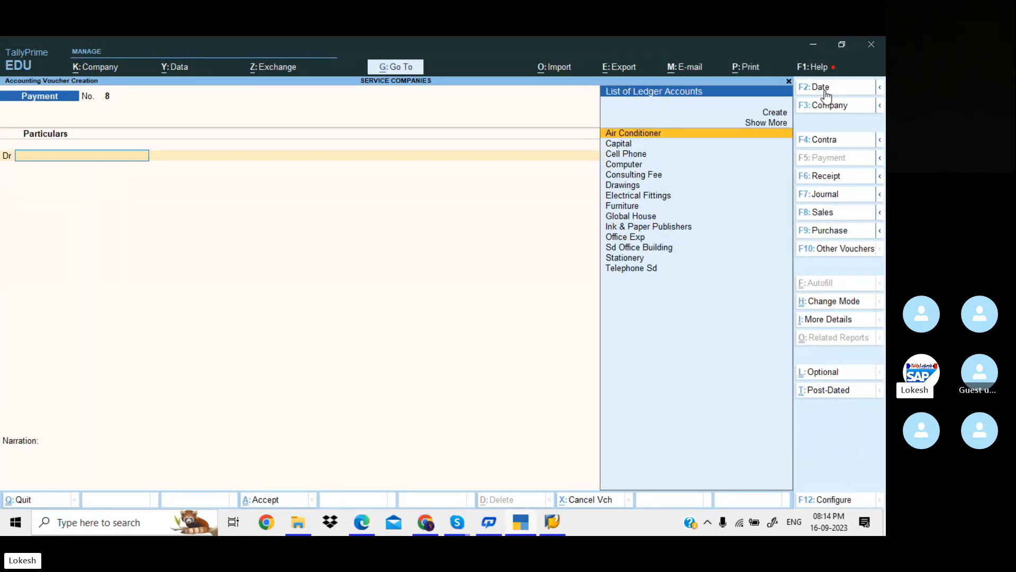
Check transaction 14 in the PDF and create an Office Rent ledger under Indirect Expenses for the new payment voucher's debit line.
key(alt+Tab)
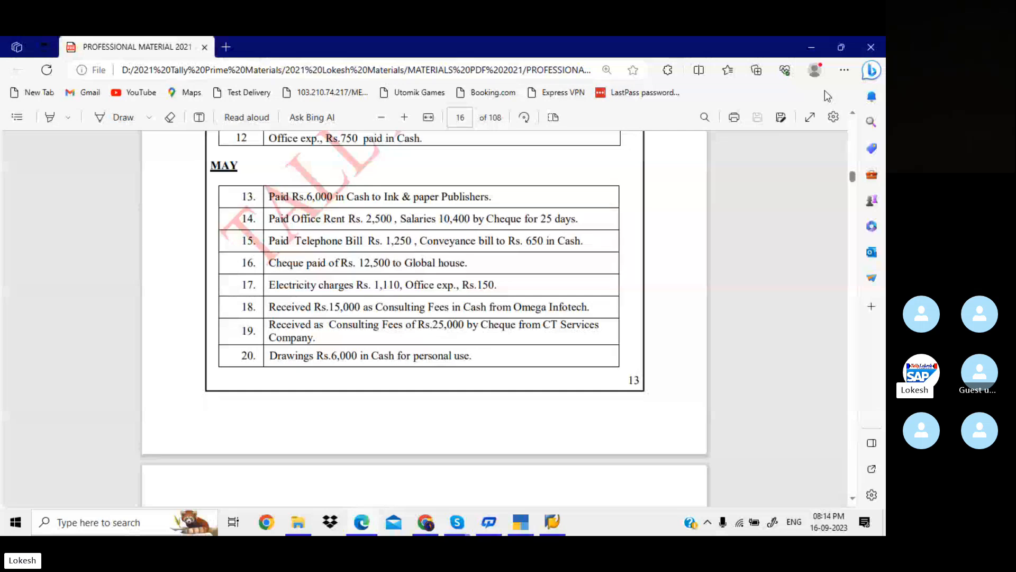
key(alt+Tab)
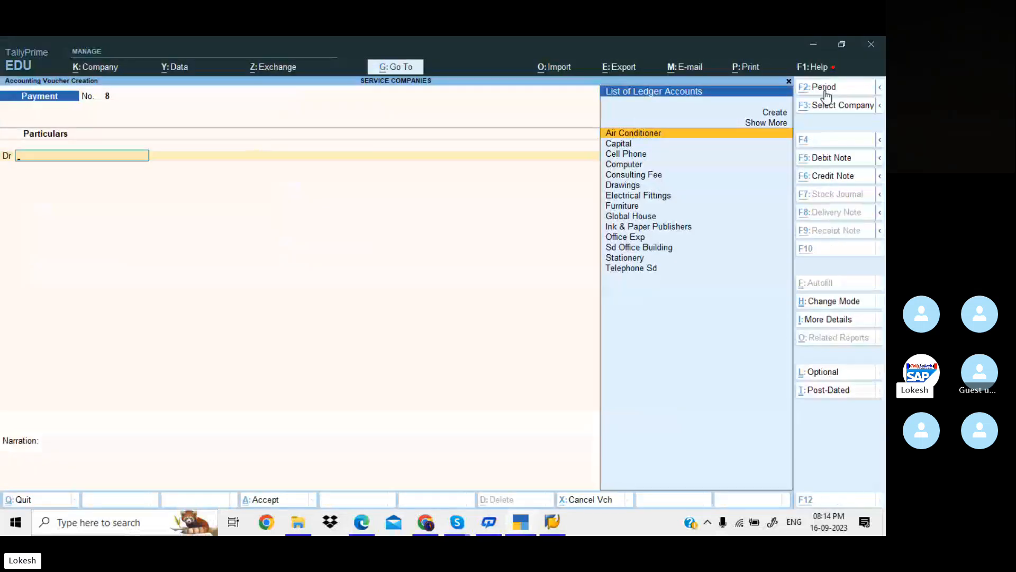
key(alt+c)
text(Office Rent)
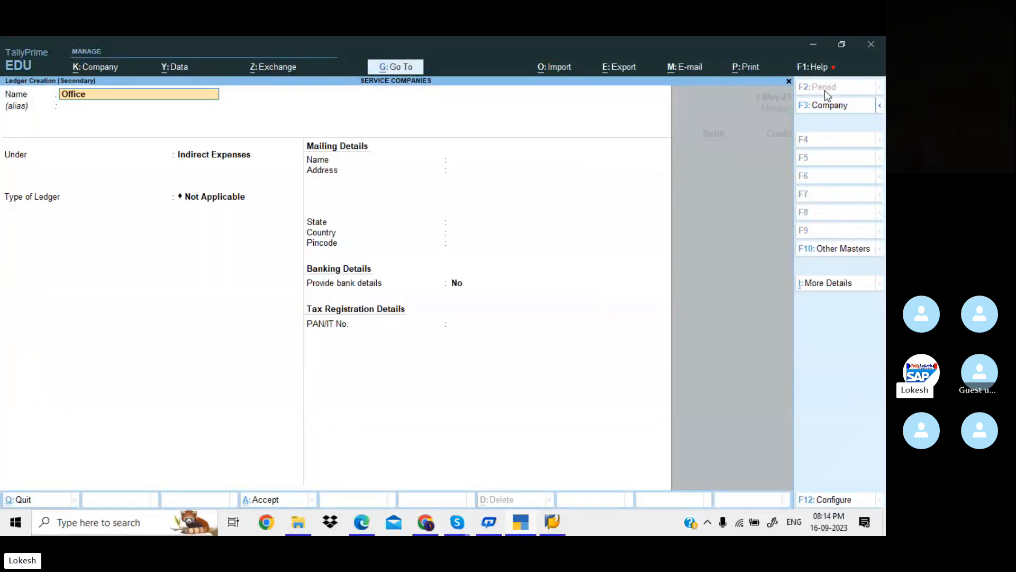
key(Return)
key(Return)
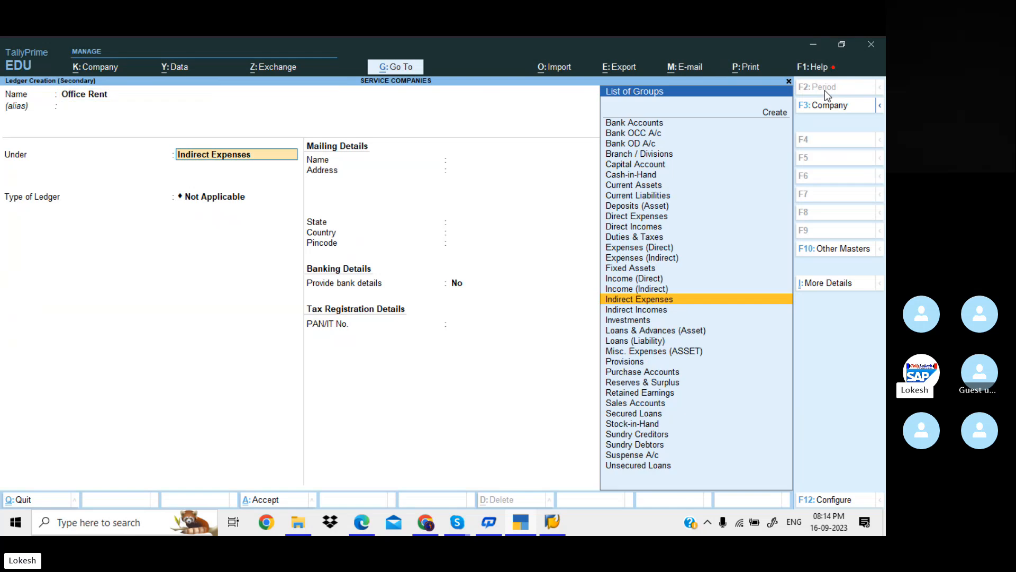
key(Return)
key(Return)
key(ctrl+a)
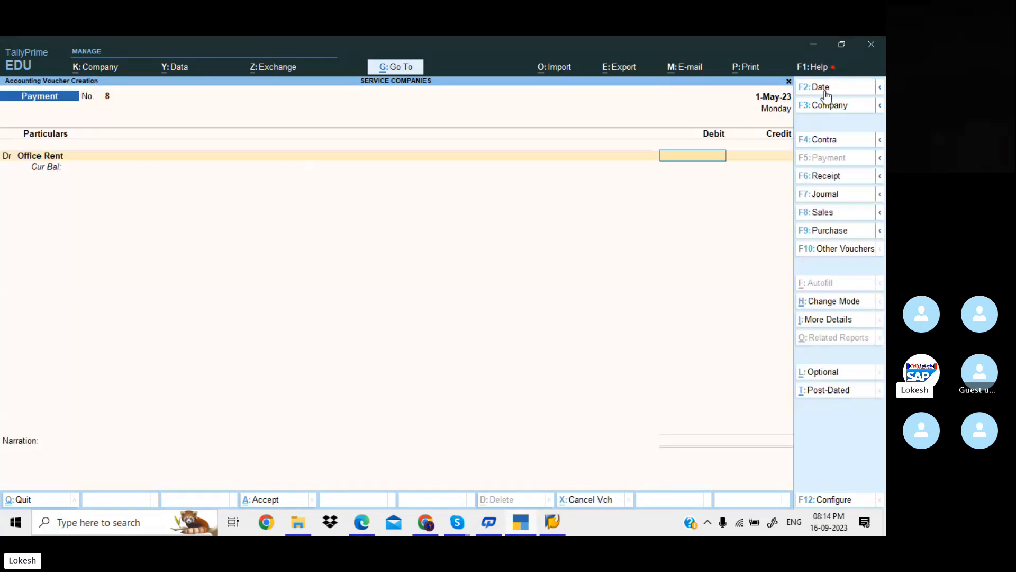
Check the rent amount in the PDF and debit Office Rent with 2,500.
key(alt+Tab)
key(alt+Tab)
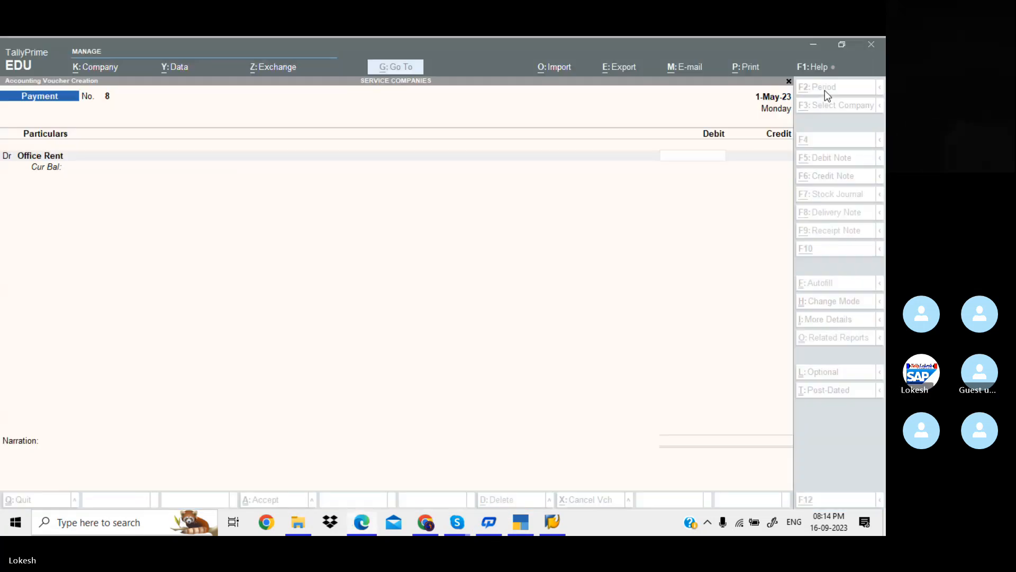
text(2500)
key(Return)
Add a second debit line to the rent voucher and create a Salaries ledger under Indirect Expenses for it.
key(alt+Tab)
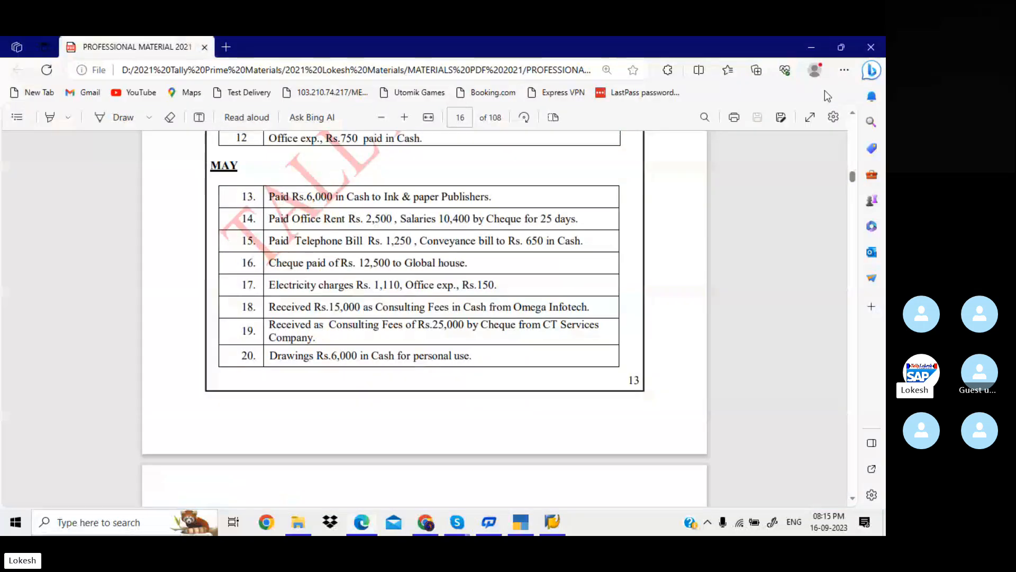
key(alt+Tab)
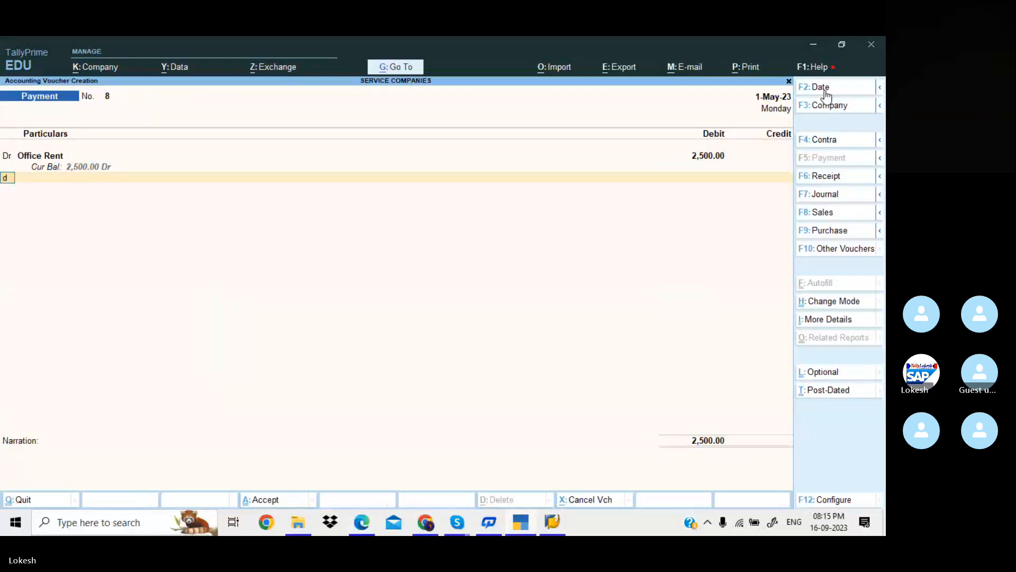
key(alt)
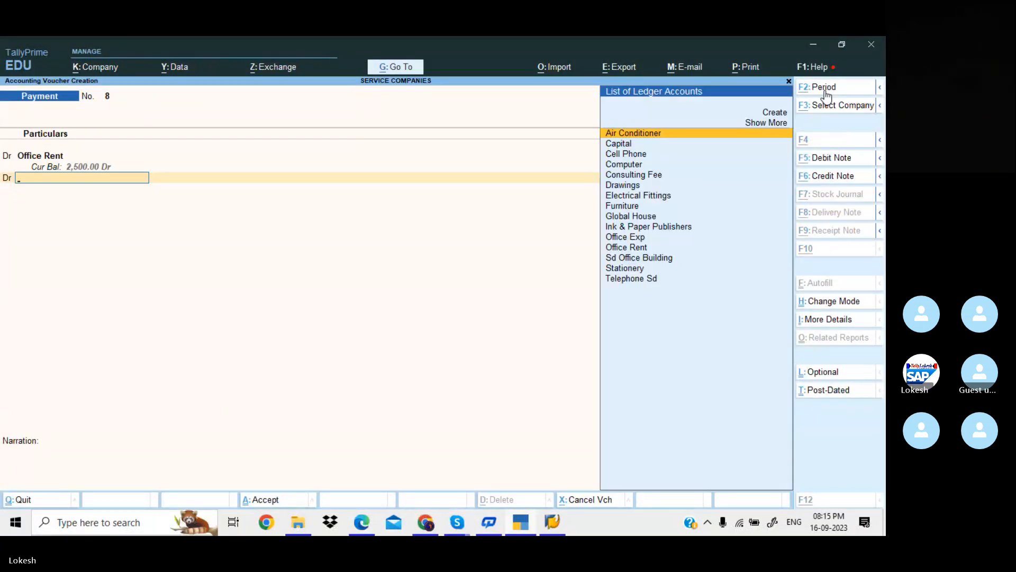
key(alt+c)
text(Salaries)
key(Return)
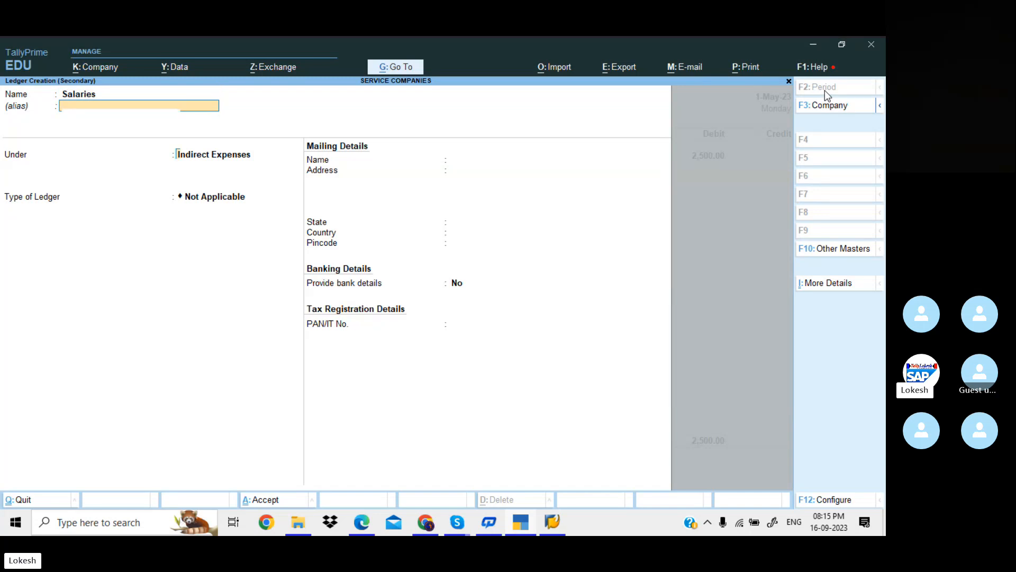
key(Return)
key(Return)
key(Return)
key(Return)
key(Return)
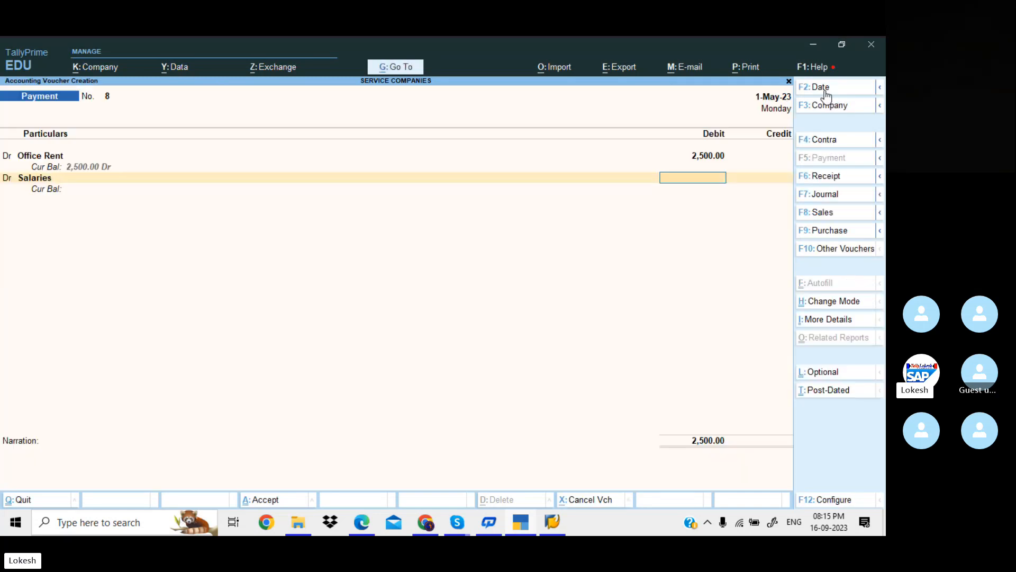
Check the salary amount in the PDF and debit Salaries with 10,400.
key(alt+Tab)
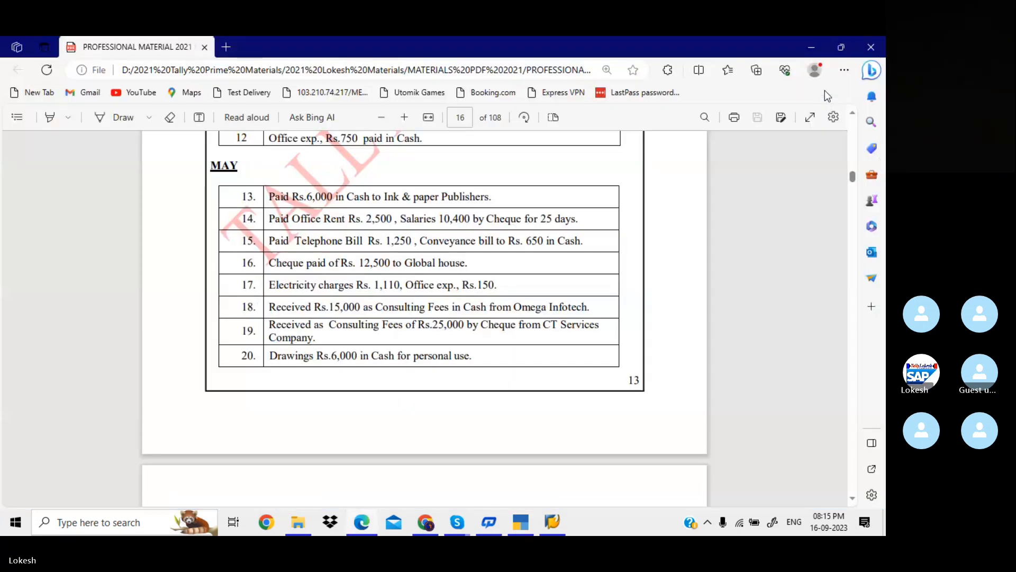
key(alt+Tab)
text(10400)
key(Return)
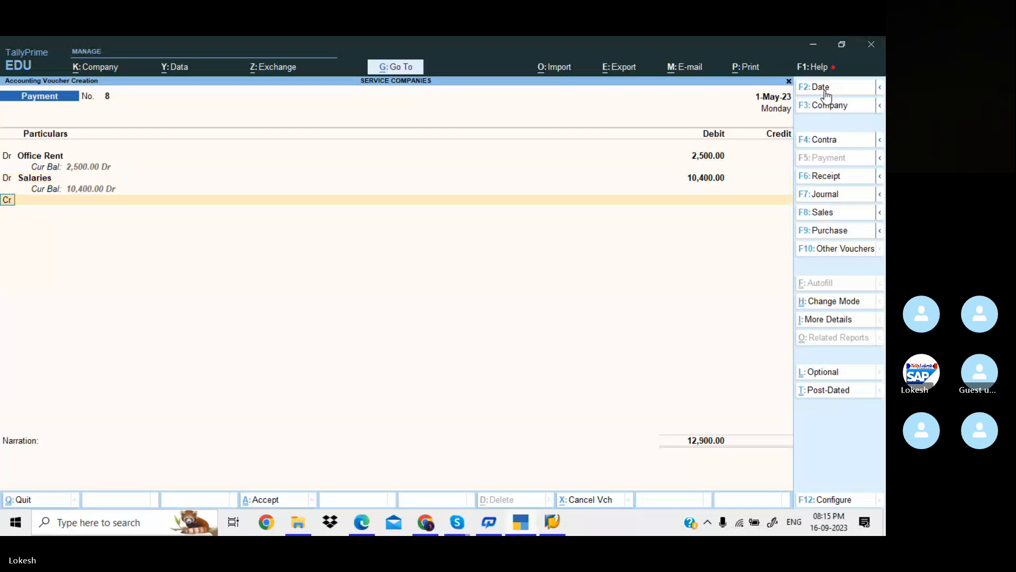
Check the payment mode in the PDF, credit Hdfc Bank with 12,900, and save the rent and salaries voucher.
key(alt+Tab)
key(alt+Tab)
text(cg)
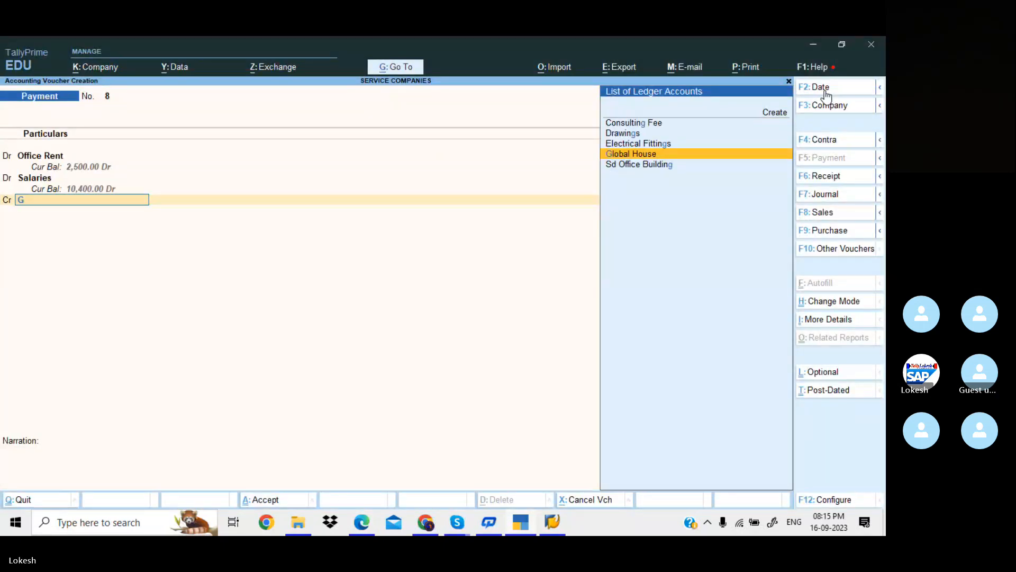
key(BackSpace)
text(H)
key(Return)
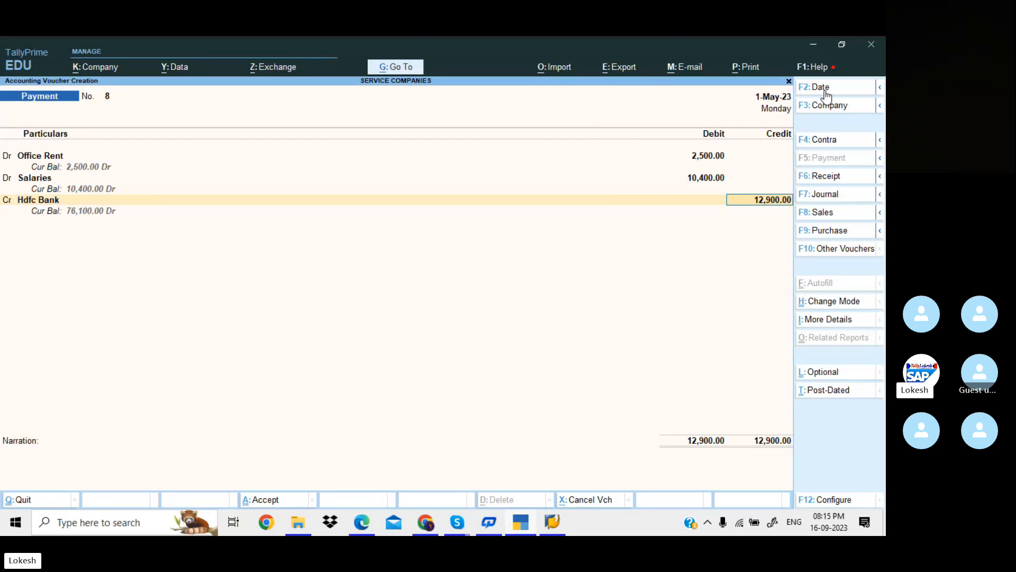
key(Return)
key(Return)
key(Return)
key(Return)
key(Return)
key(Return)
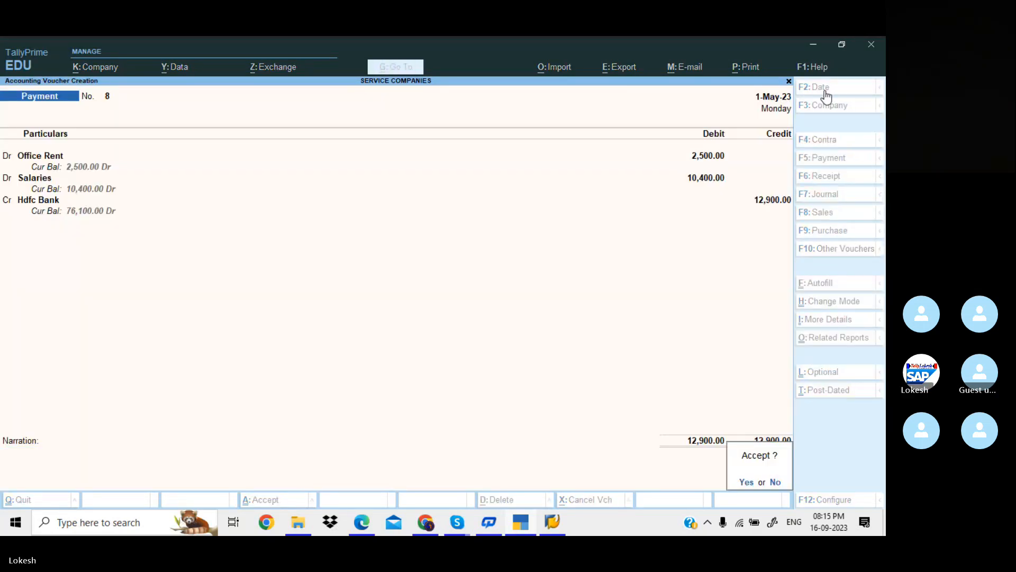
key(Return)
Check transaction 15 in the PDF and create a Telehone Bill ledger under Indirect Expenses for the new payment voucher's debit line.
key(alt+Tab)
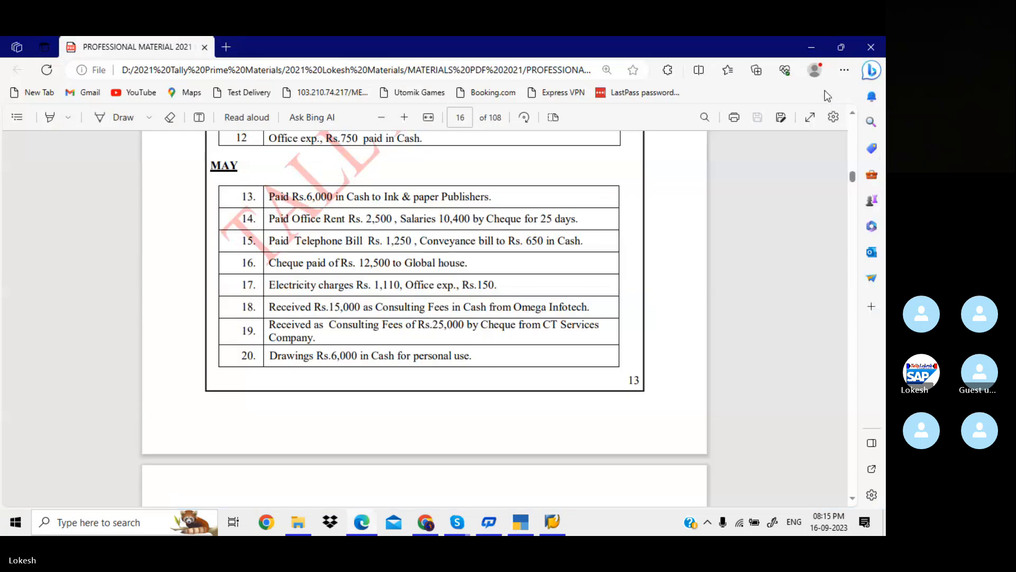
key(alt+Tab)
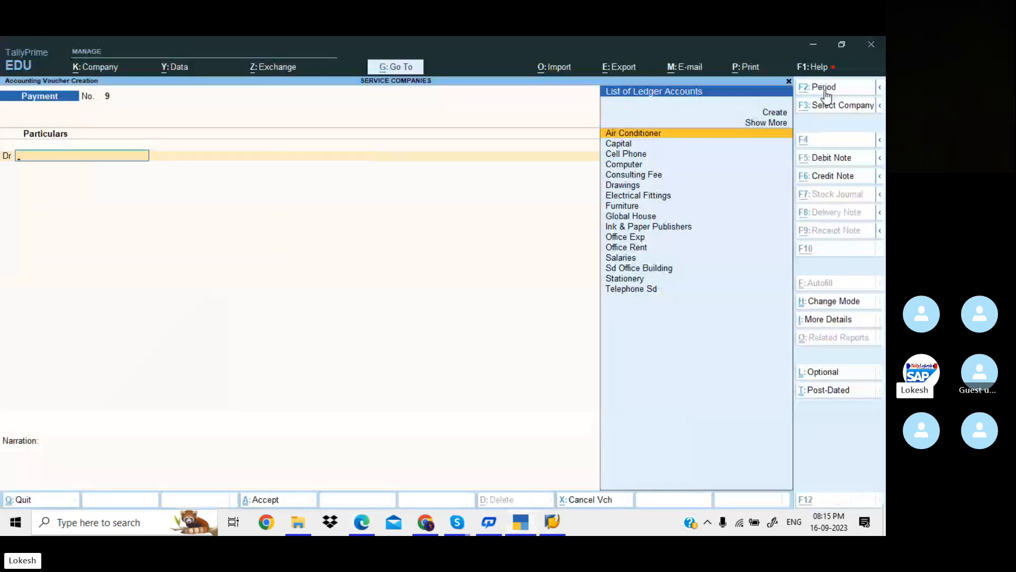
key(alt+c)
text(Telehpne)
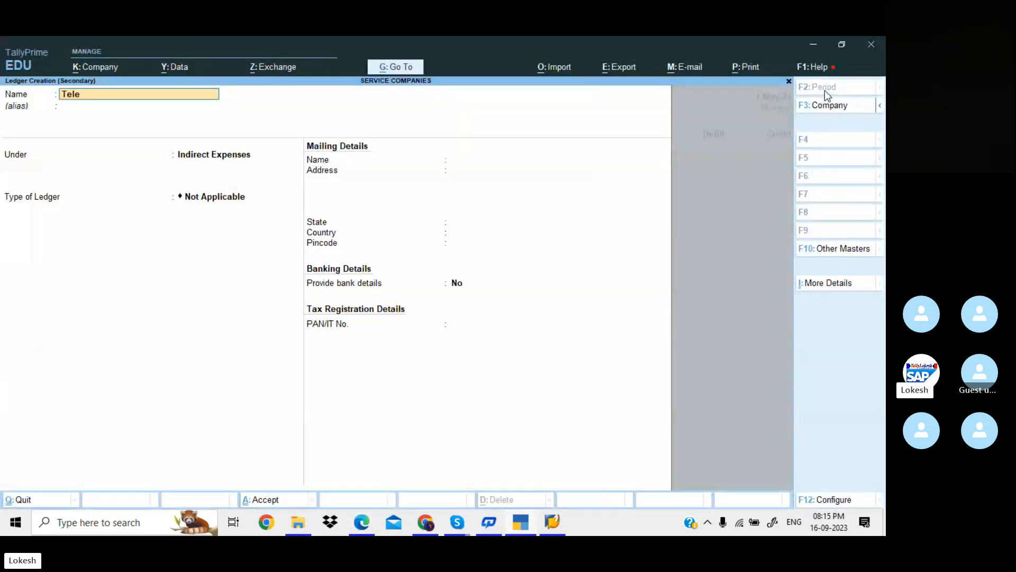
key(BackSpace)
key(BackSpace)
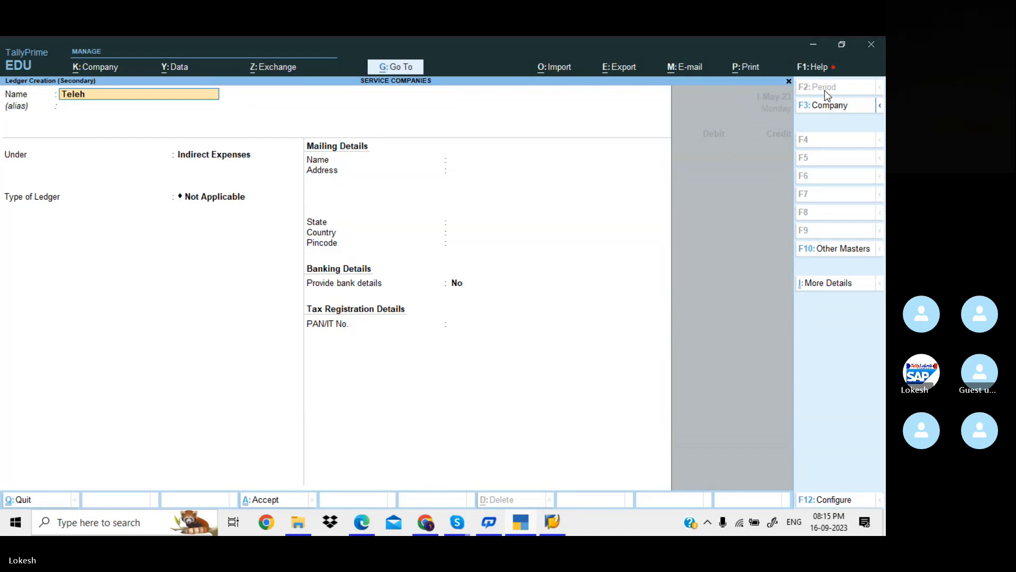
text(one Bill)
key(Return)
key(Return)
key(Return)
key(Return)
key(Return)
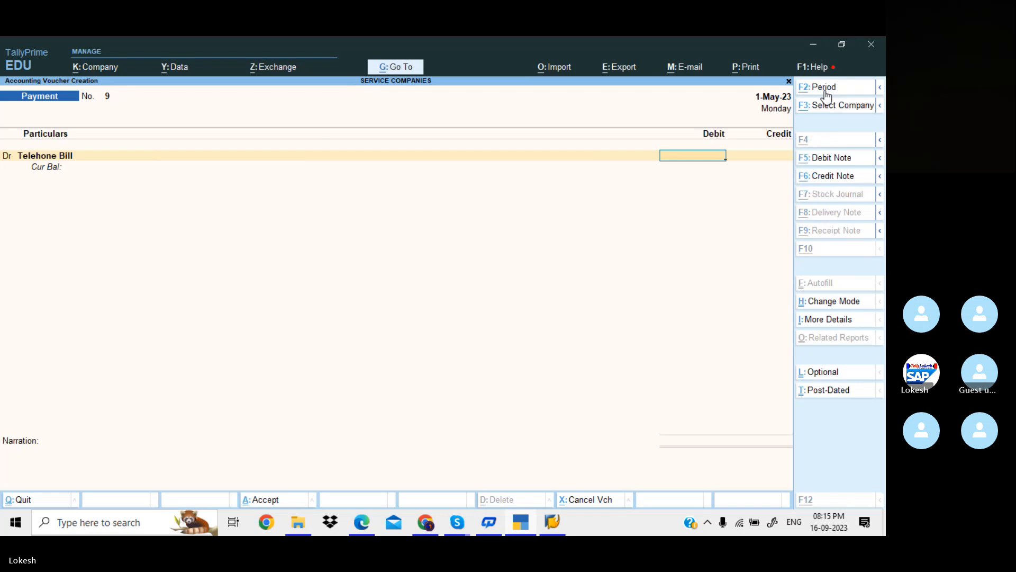
Check the telephone bill amount in the PDF and debit Telehone Bill with 1,250.
key(alt+Tab)
key(alt+Tab)
text(1250)
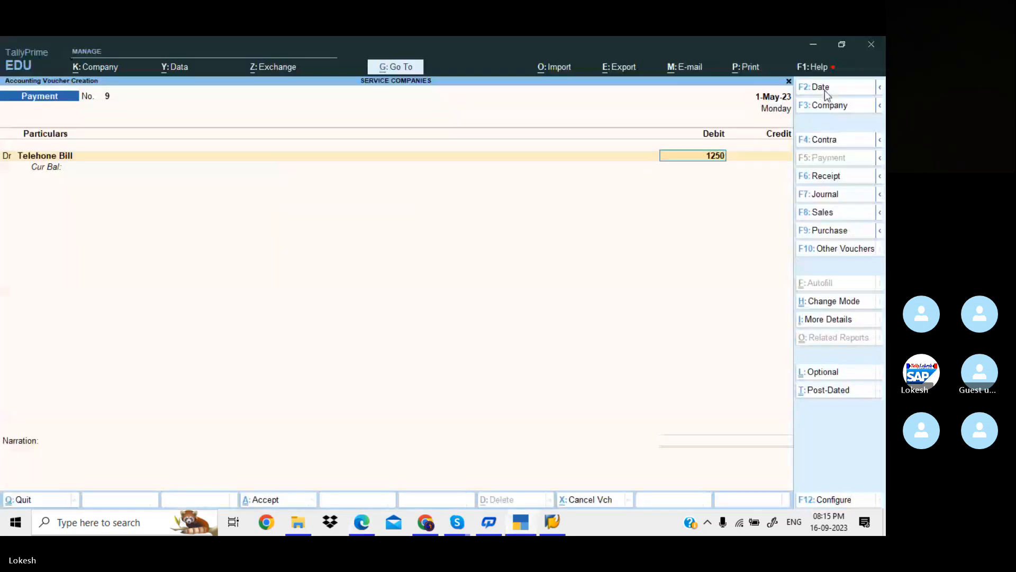
key(Return)
Add a second debit line to the telephone voucher and create a Conveyance Bill ledger under Indirect Expenses for it.
key(alt+Tab)
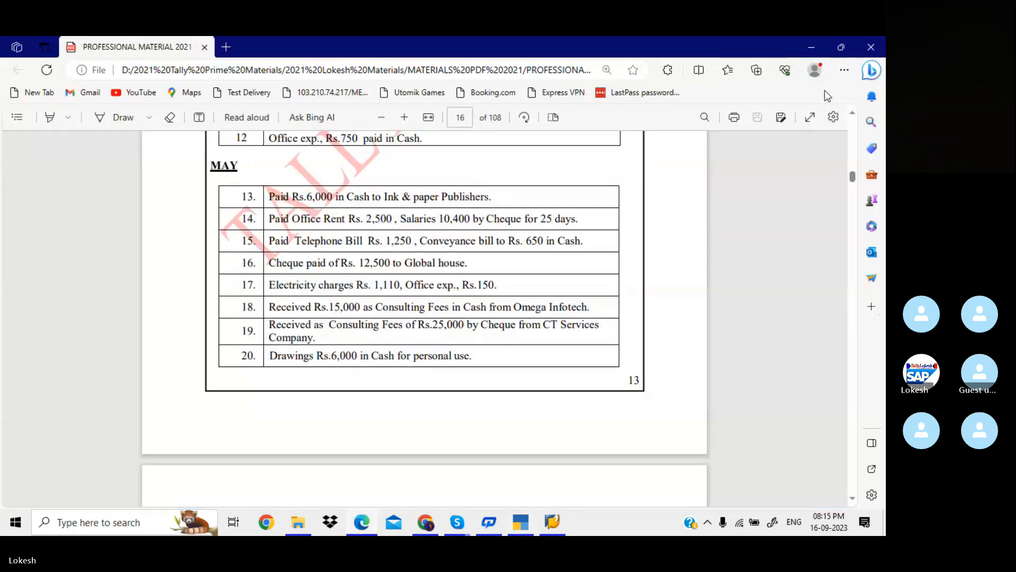
key(alt+Tab)
key(d)
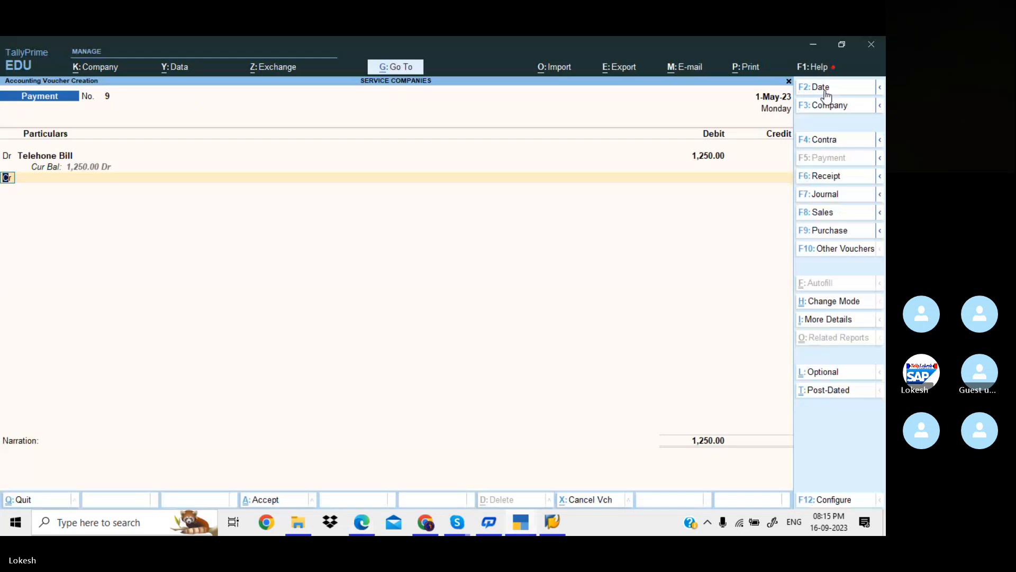
key(Return)
key(alt+c)
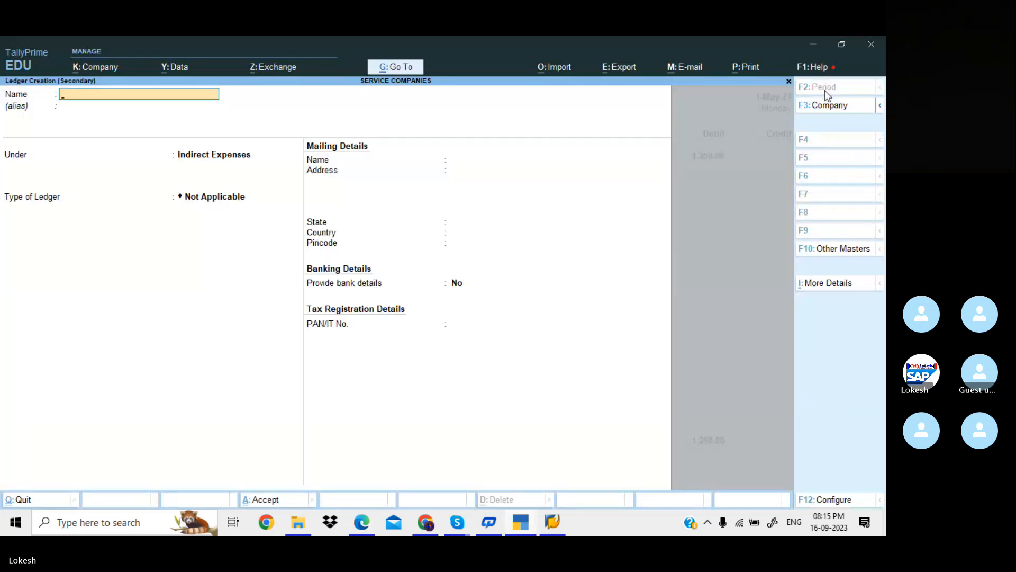
text(Conveyance b)
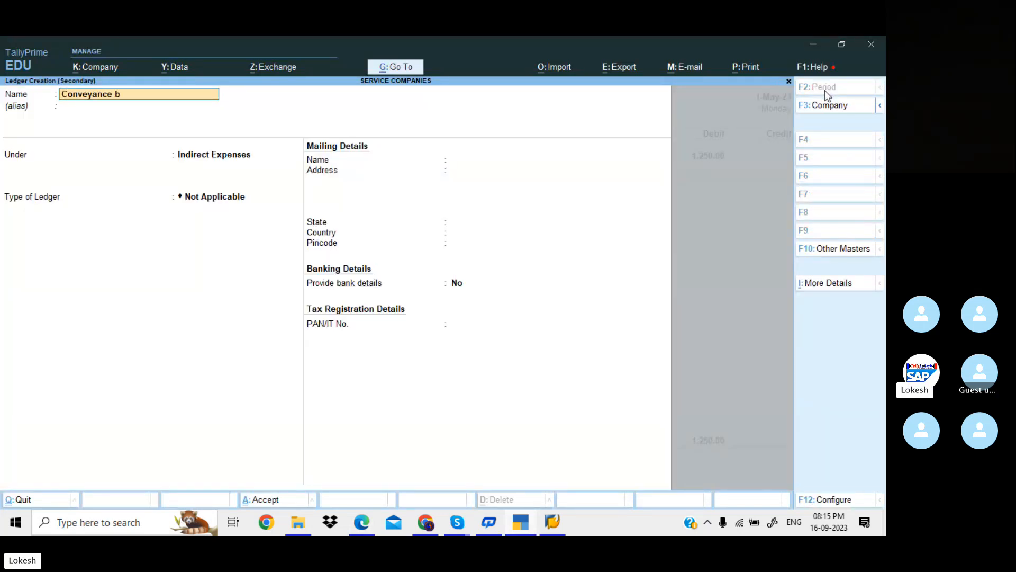
key(BackSpace)
text(Bil)
key(Return)
key(Return)
key(Return)
key(Return)
key(Return)
key(Return)
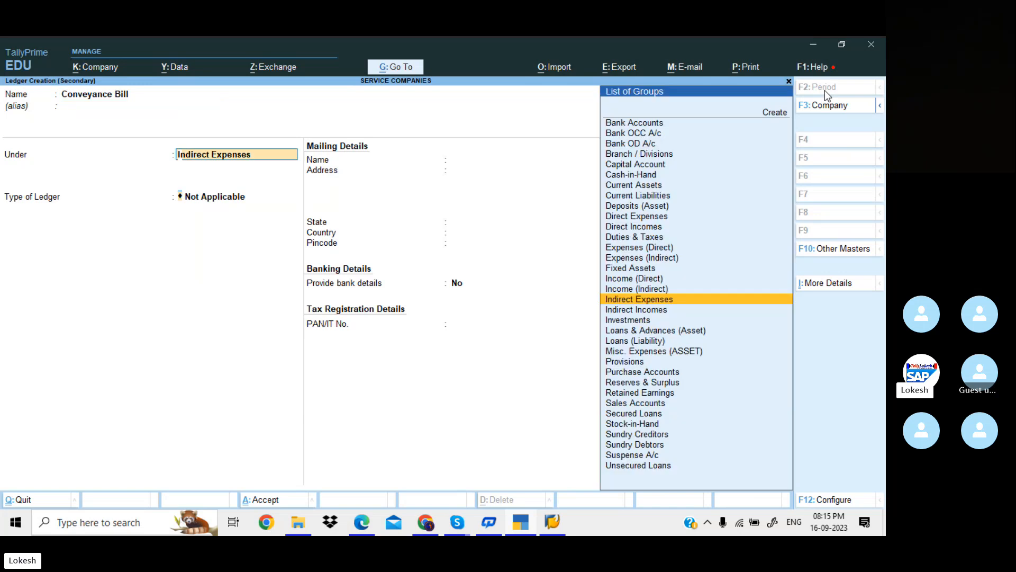
Check the conveyance amount in the PDF and debit Conveyance Bill with 650.
key(alt+Tab)
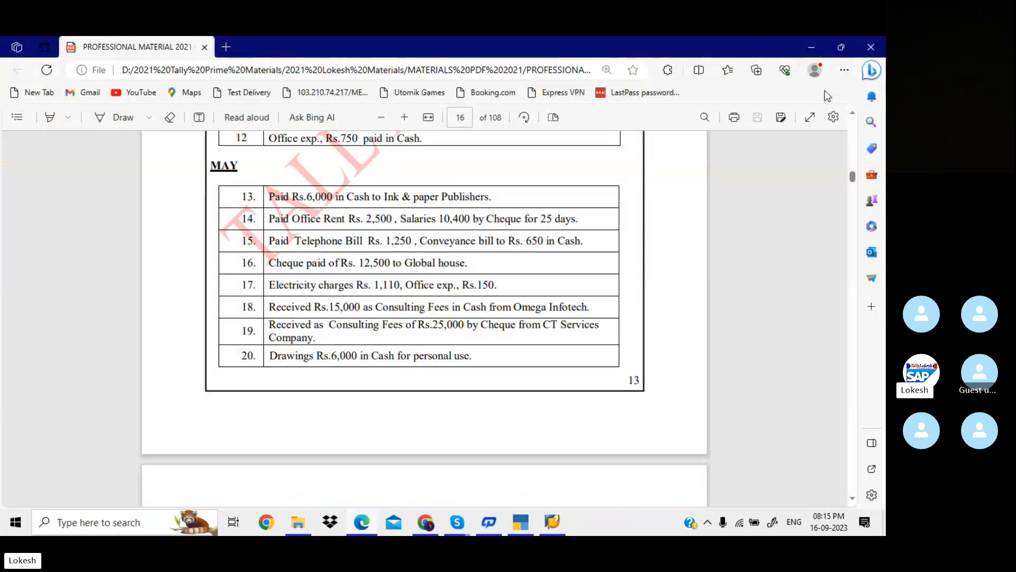
key(alt+Tab)
text(650)
key(Return)
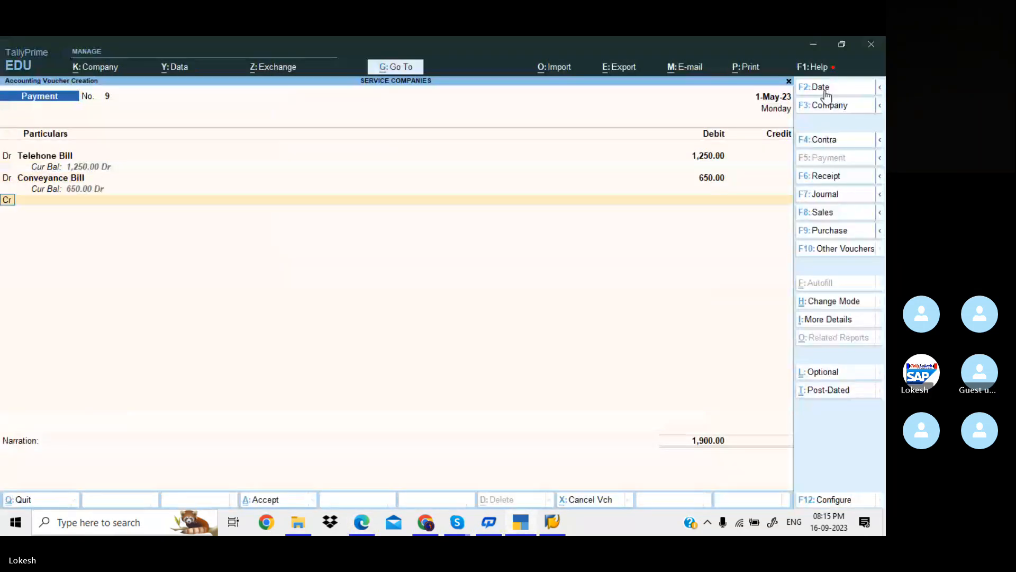
Credit Cash with 1,900 for the telephone and conveyance bills and save the payment voucher.
key(Return)
key(Down)
key(Down)
key(Return)
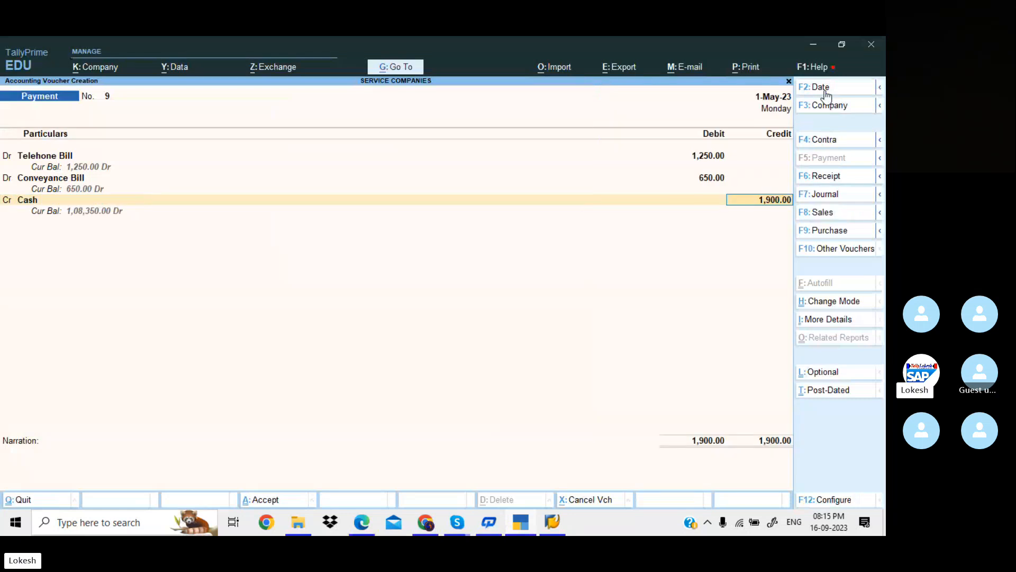
key(Return)
key(Return)
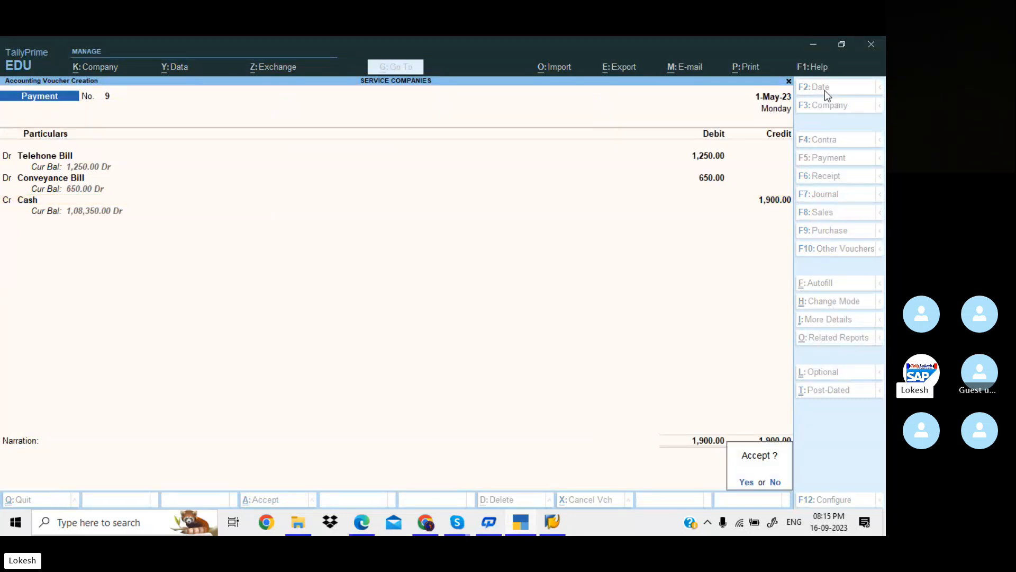
key(Return)
Check transaction 16 in the PDF and debit Global House with 12,500 in a new payment voucher.
key(alt+Tab)
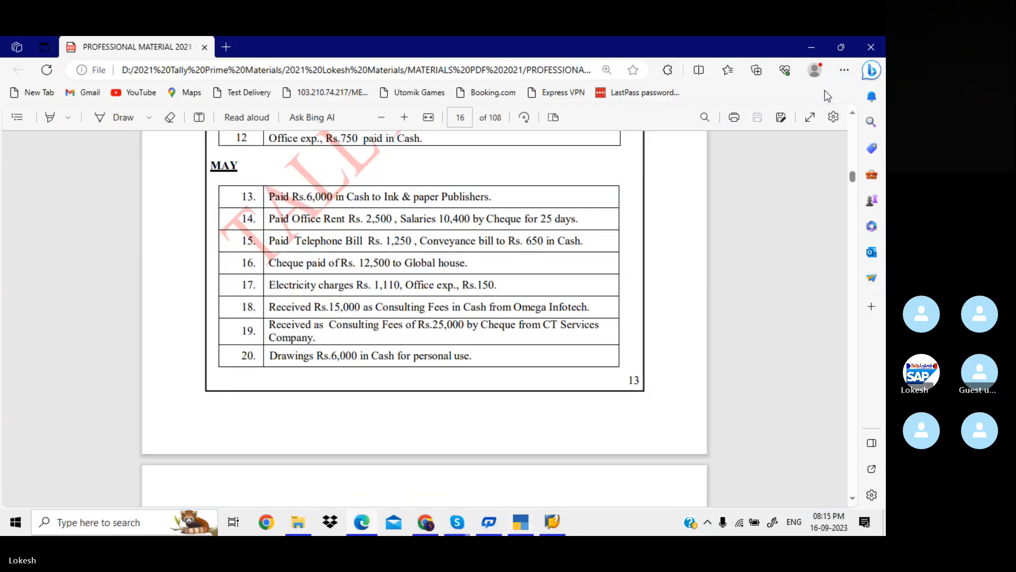
key(alt+Tab)
text(G)
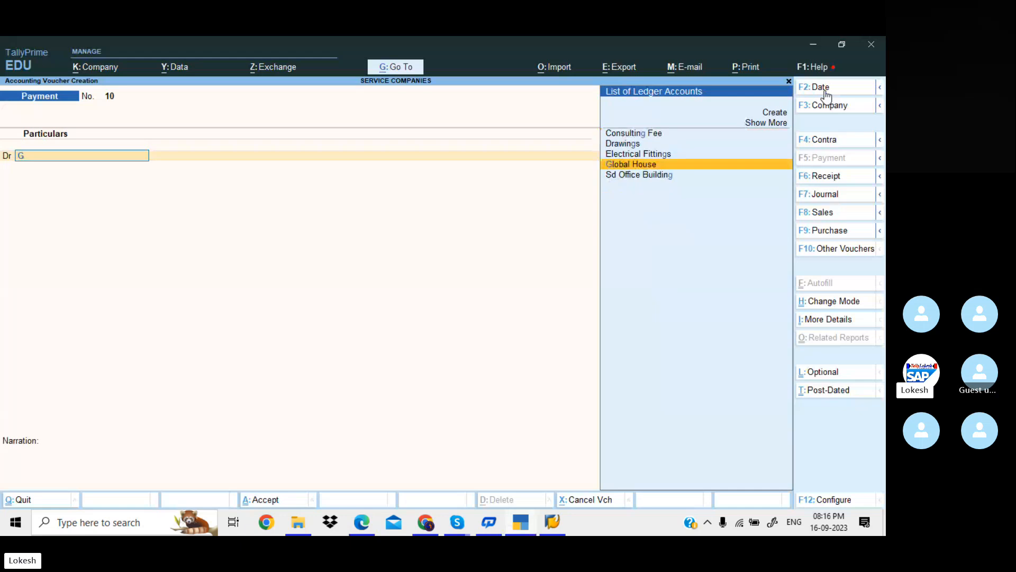
text(l)
key(Return)
key(alt+Tab)
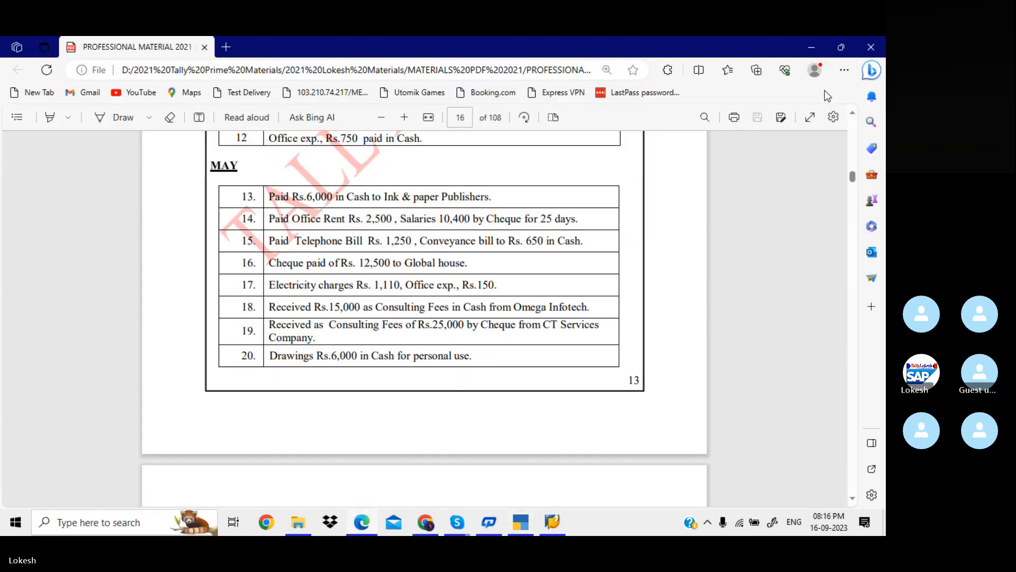
key(alt+Tab)
text(12500)
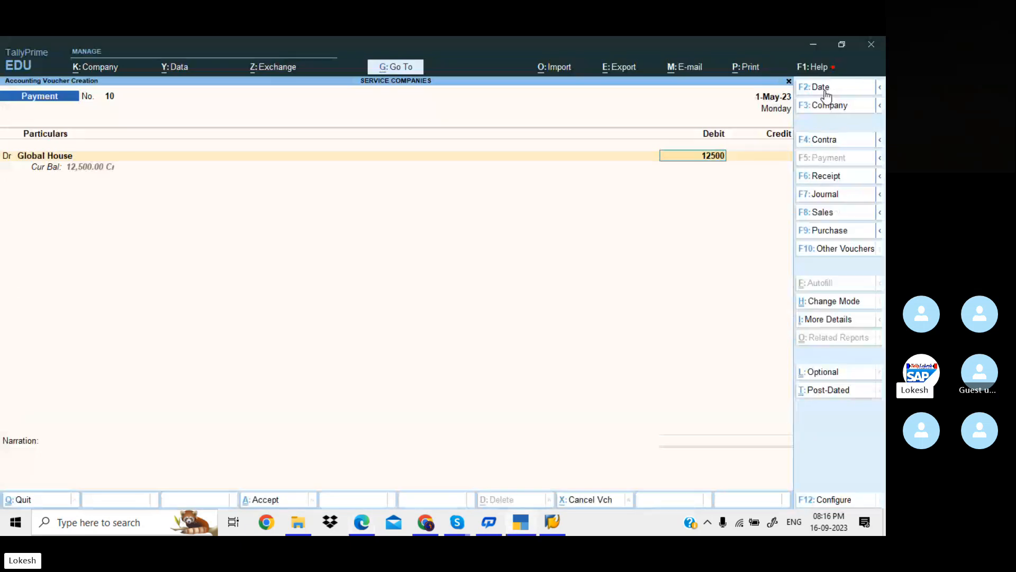
key(Return)
Check the payment mode in the PDF, credit Hdfc Bank with 12,500 and save the Global House voucher.
key(alt+Tab)
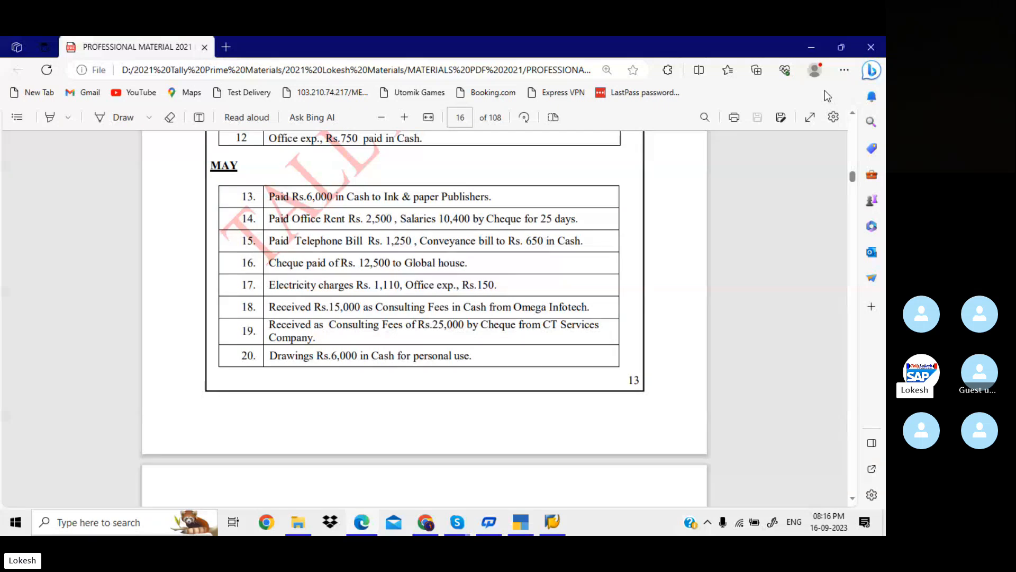
key(alt+Tab)
text(h)
key(Return)
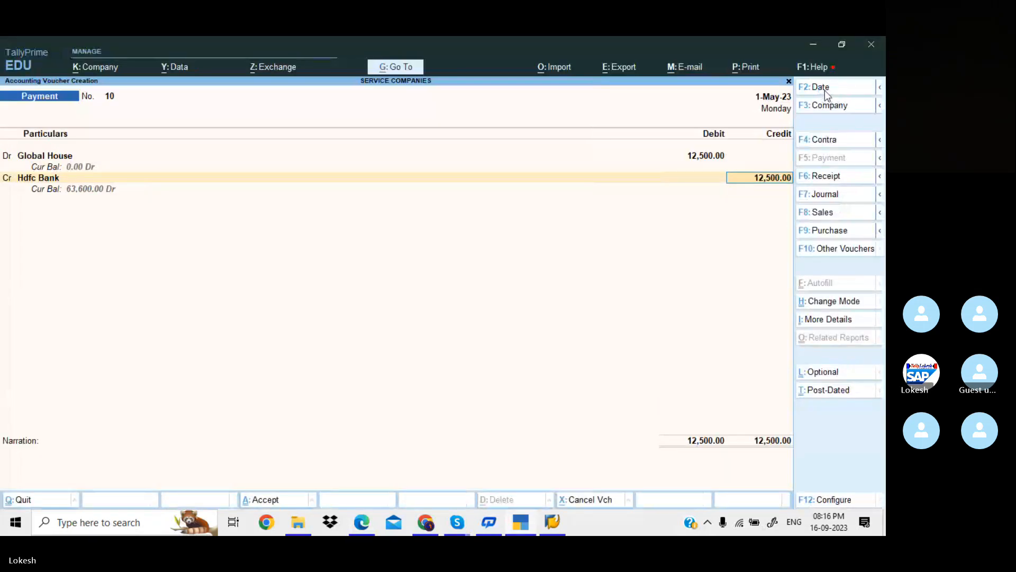
key(Return)
key(Return)
key(Return)
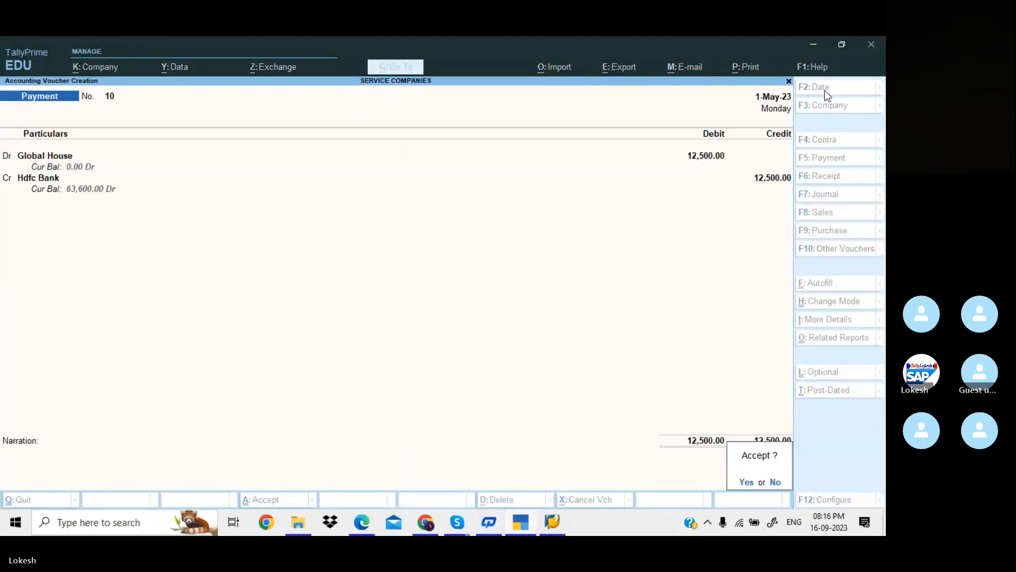
key(Return)
Check transaction 17 in the PDF and create an Electricity Charges ledger under Indirect Expenses for the new payment voucher's debit line.
key(alt+Tab)
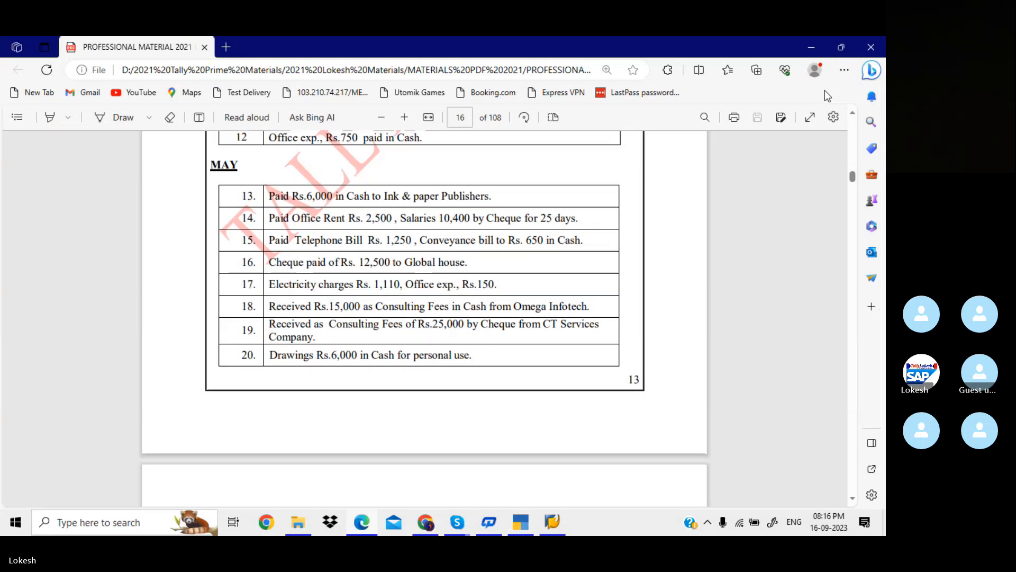
key(Down)
key(alt+Tab)
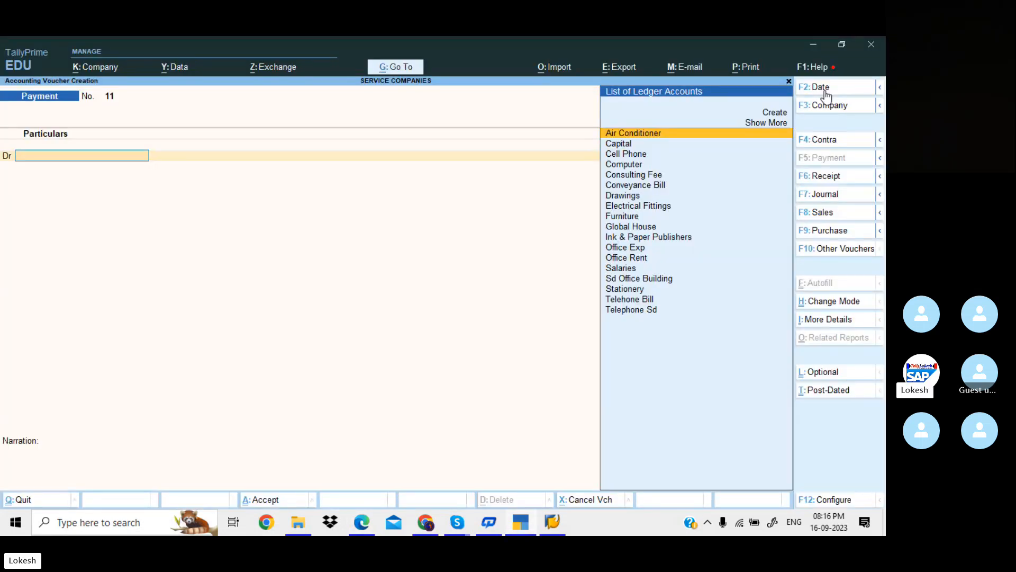
key(alt+c)
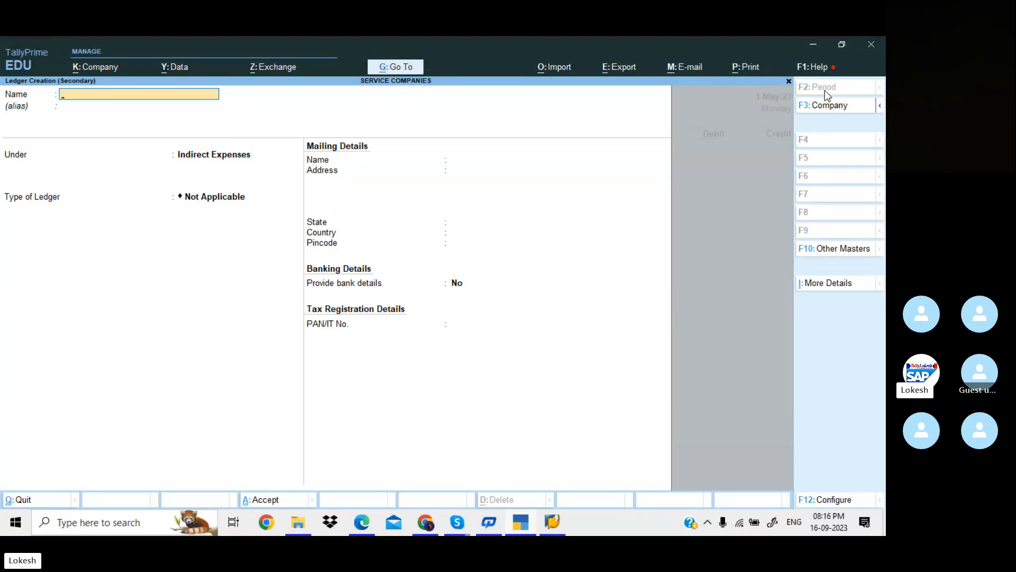
text(Electricity c)
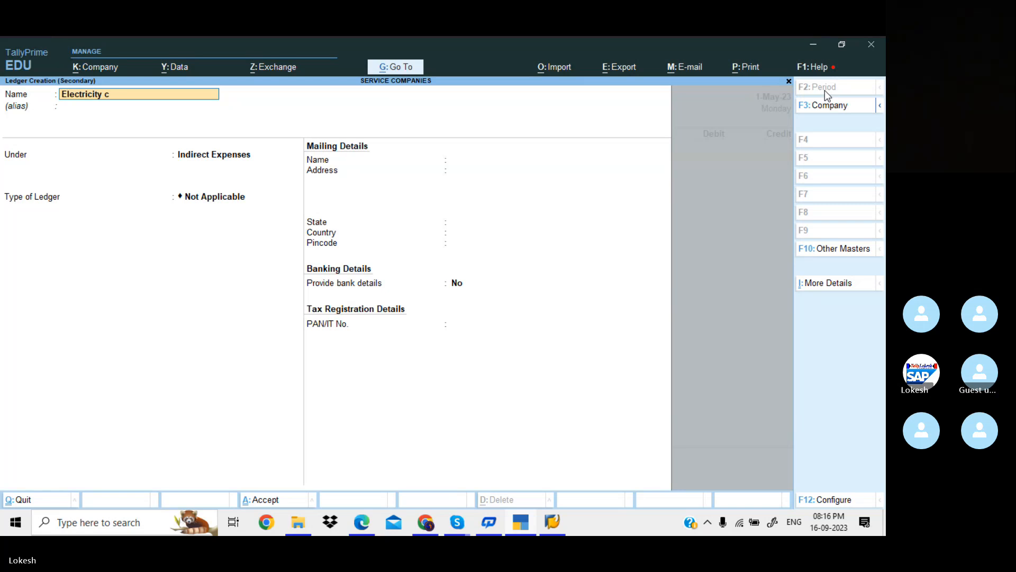
text(harges)
key(Return)
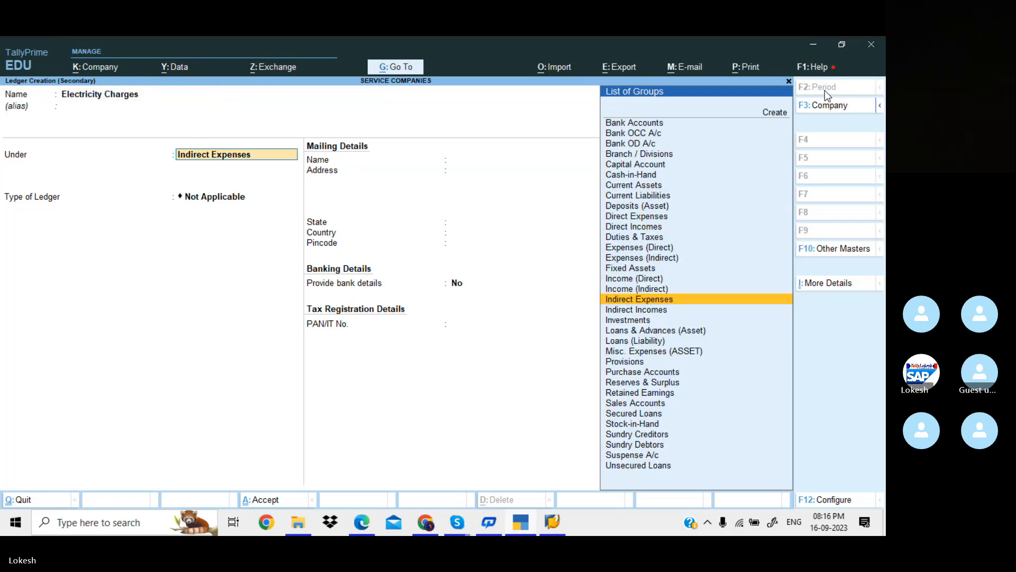
key(Return)
key(Return)
key(Return)
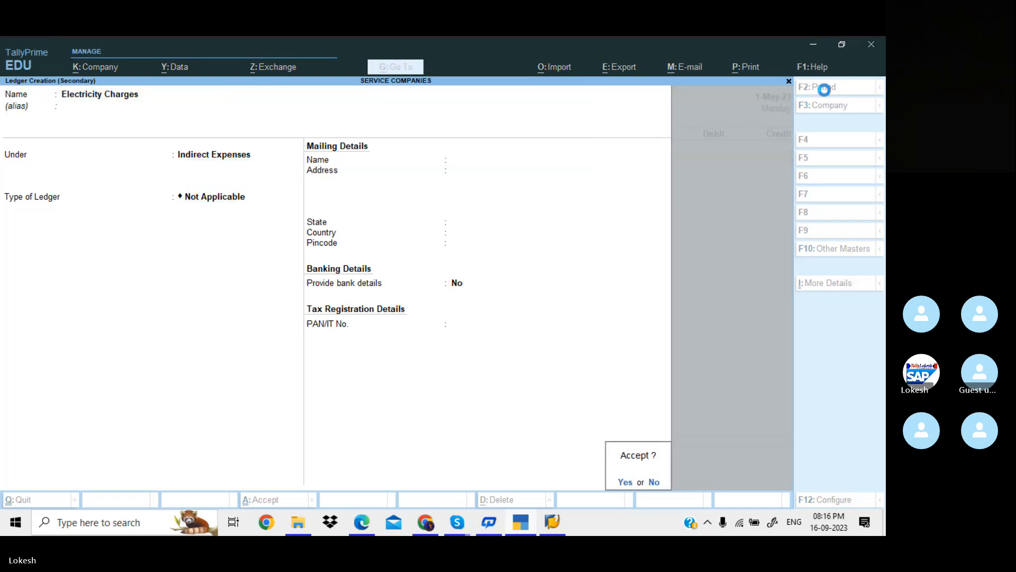
key(Return)
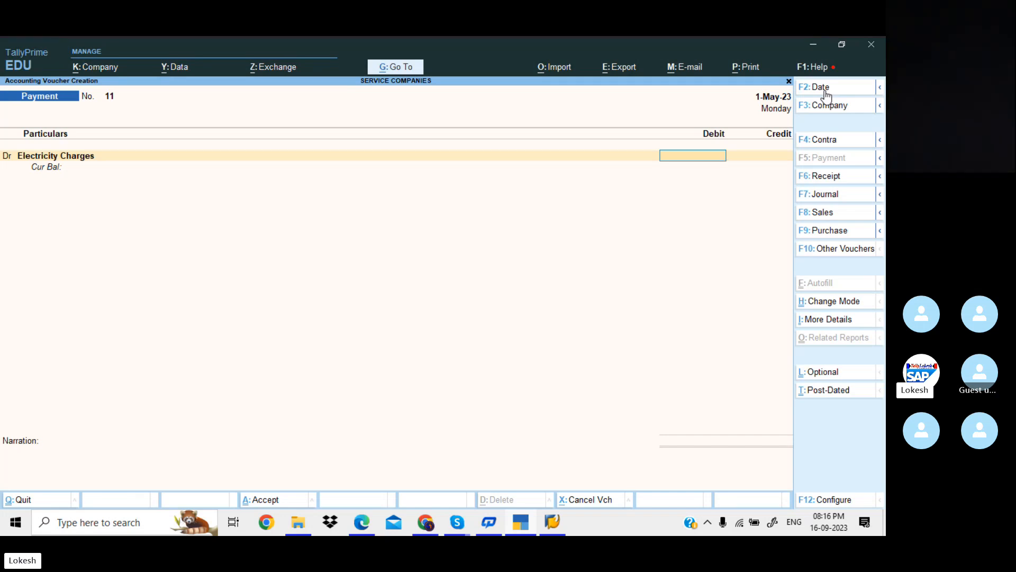
Check the electricity amount in the PDF and debit Electricity Charges with 1,110.
key(alt+Tab)
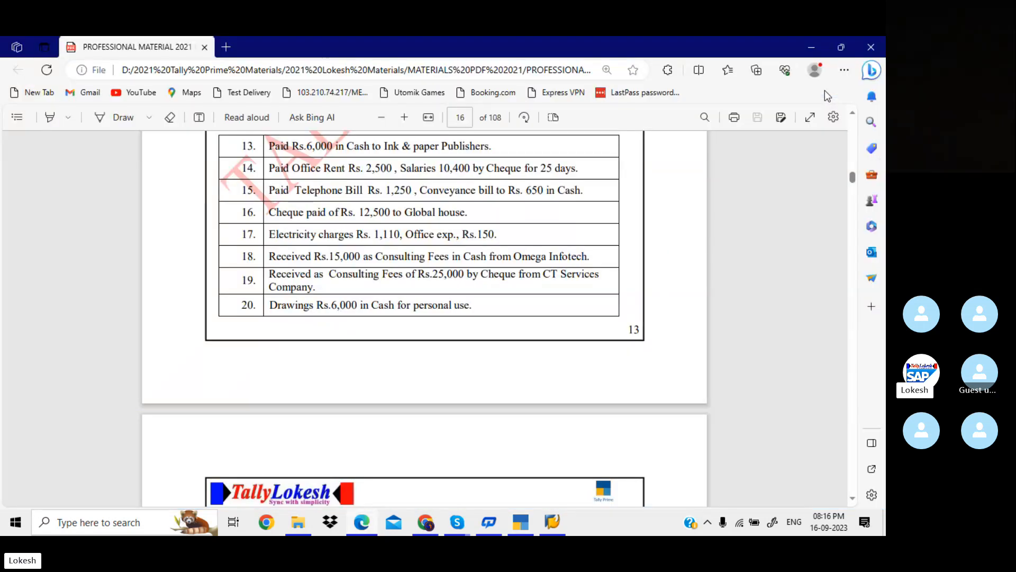
key(alt+Tab)
text(1,11)
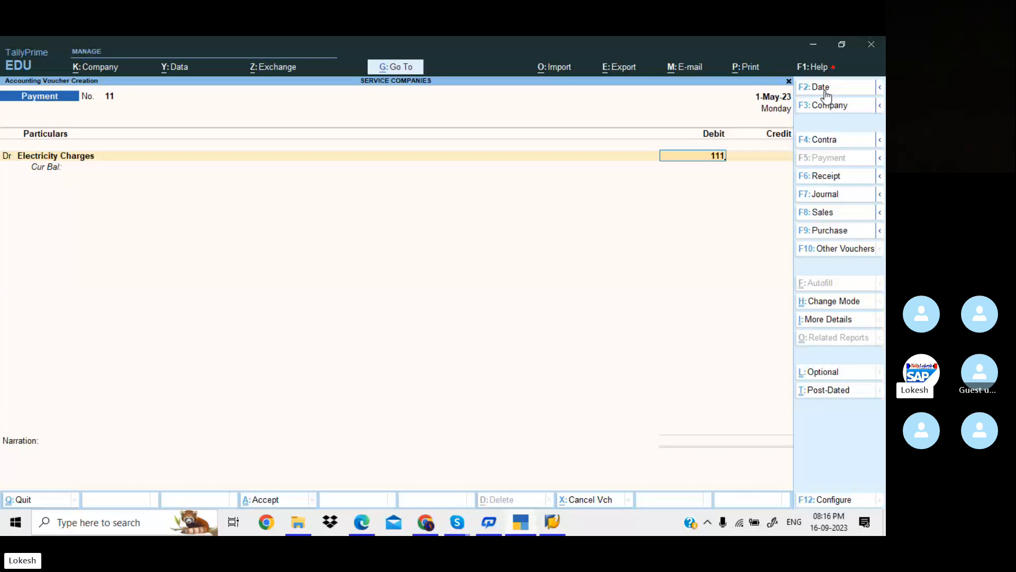
text(0)
key(Return)
Add a second debit line for Office Exp and debit it with 150 as given in the PDF.
key(Return)
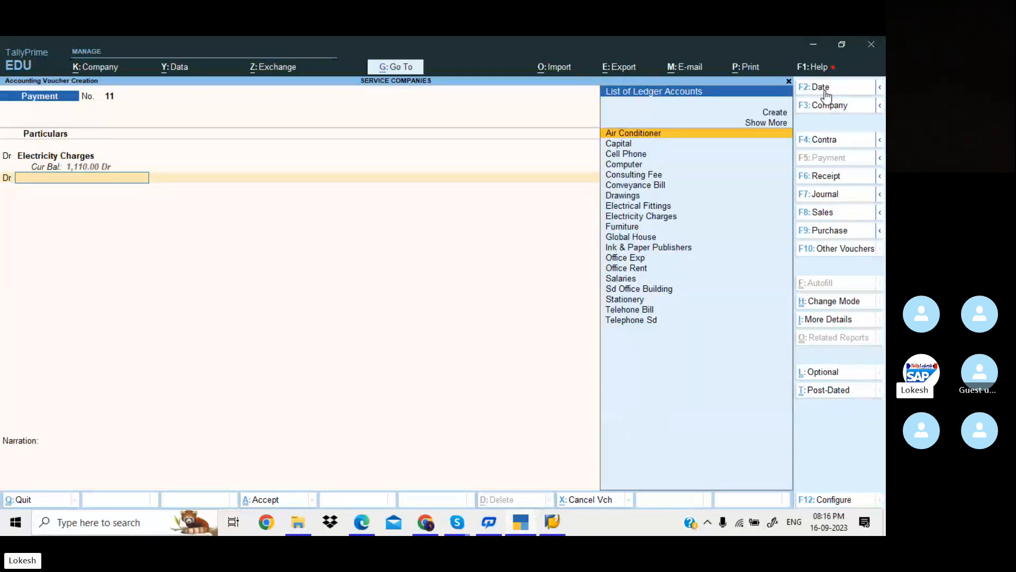
text(Of)
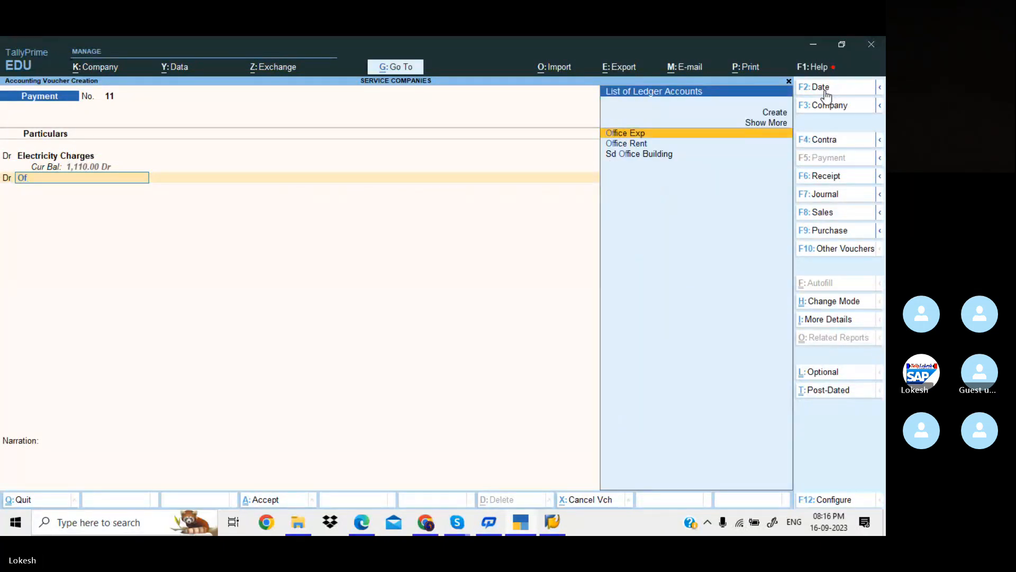
key(Return)
key(Return)
key(BackSpace)
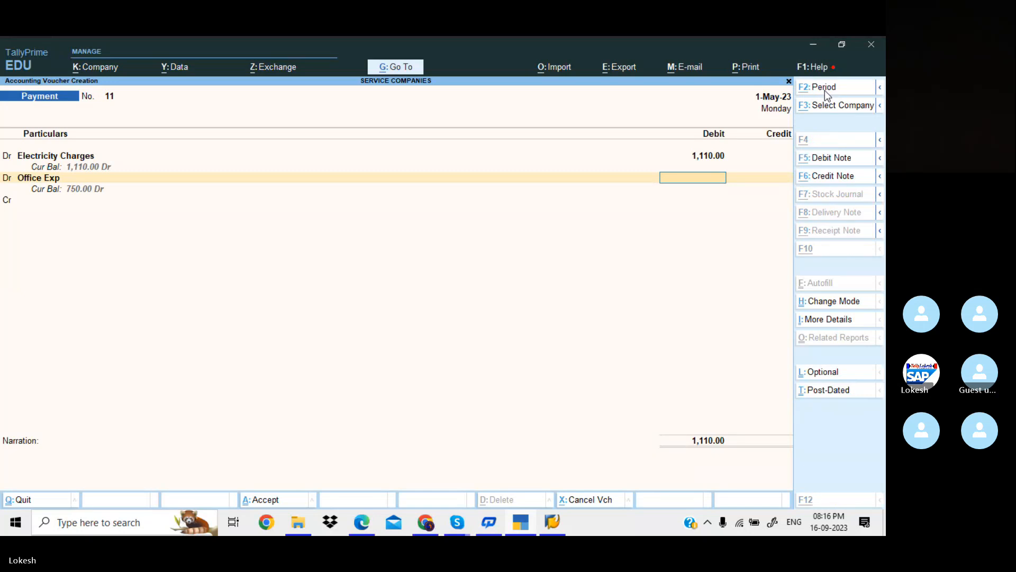
key(alt+Tab)
key(alt+Tab)
text(150)
key(Return)
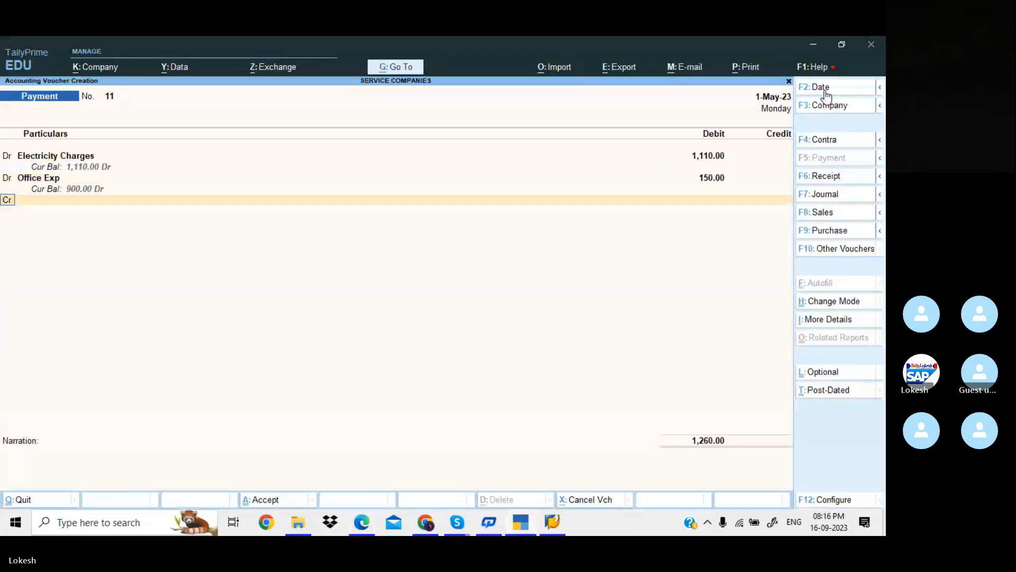
Recheck transaction 17 in the PDF, credit Cash for the electricity and office expenses and save the voucher.
key(alt+Tab)
key(alt+Tab)
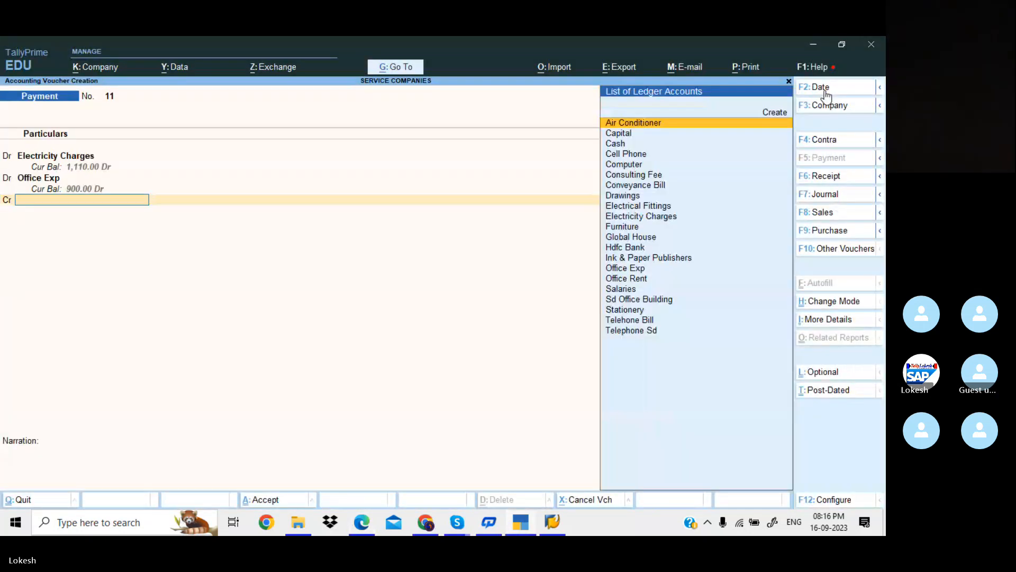
key(Down)
key(Down)
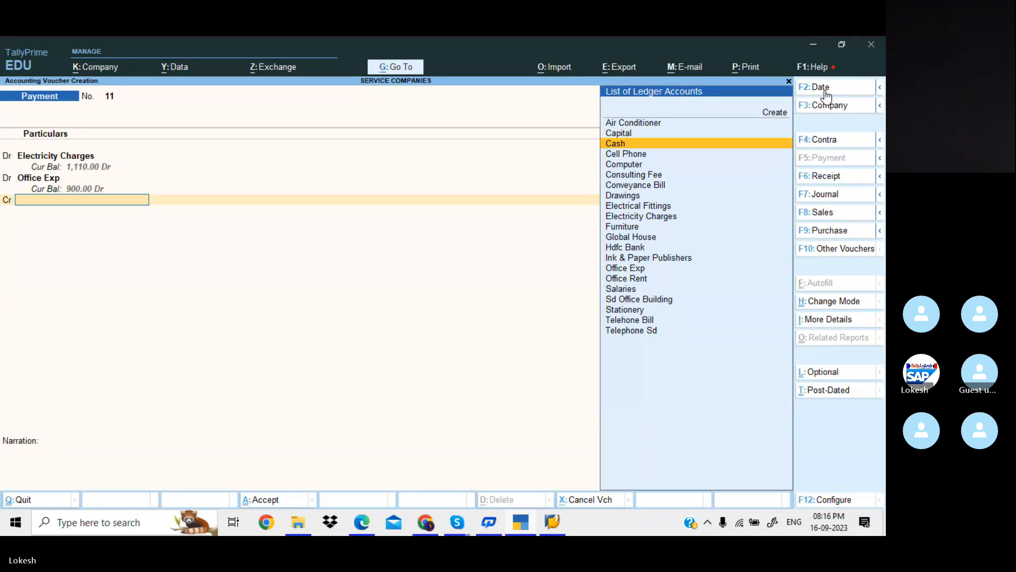
key(Return)
key(Return)
key(Return)
key(Return)
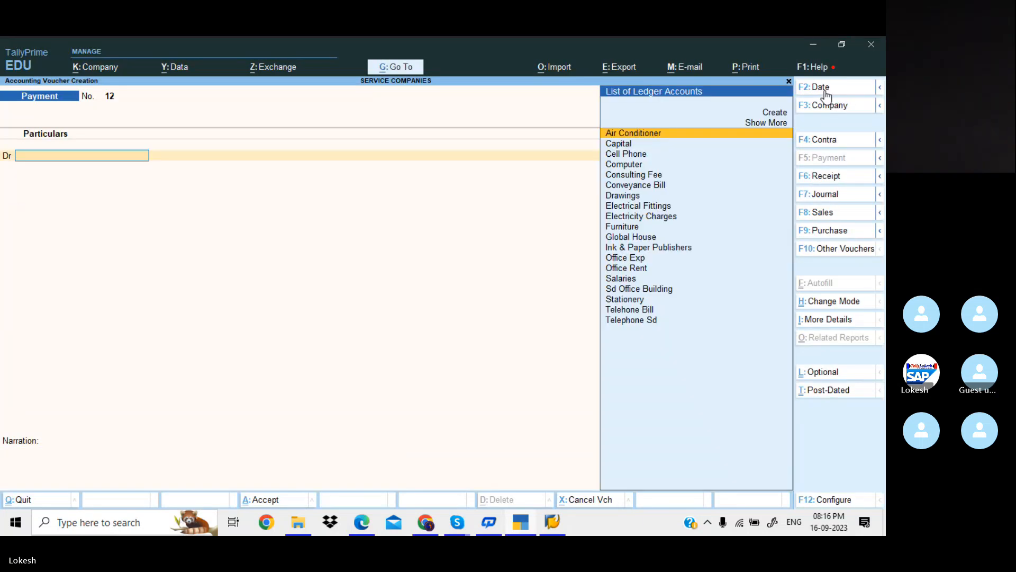
Check transaction 18 in the PDF and start a receipt voucher with Consulting Fee on the credit line.
key(alt+Tab)
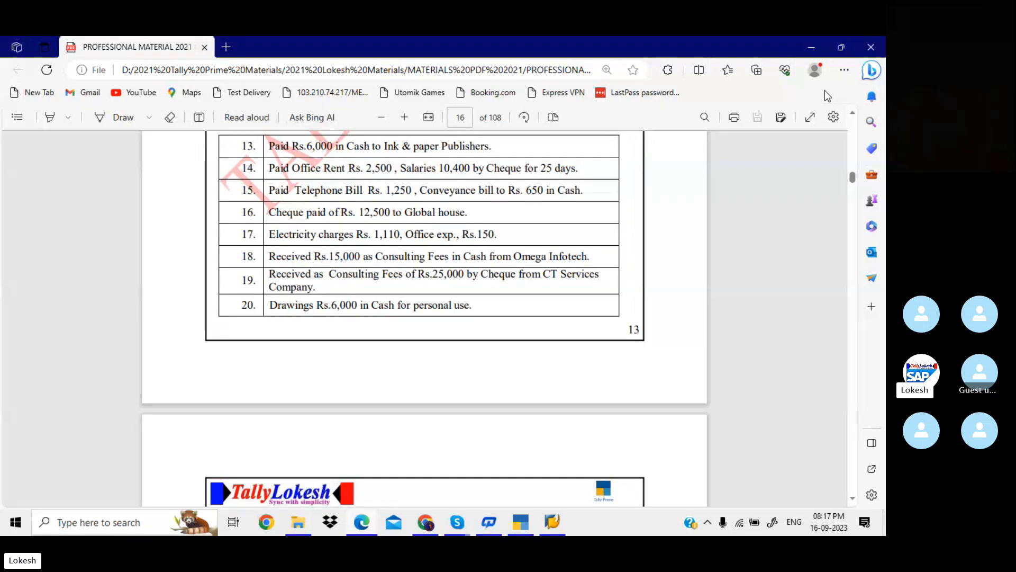
key(alt+Tab)
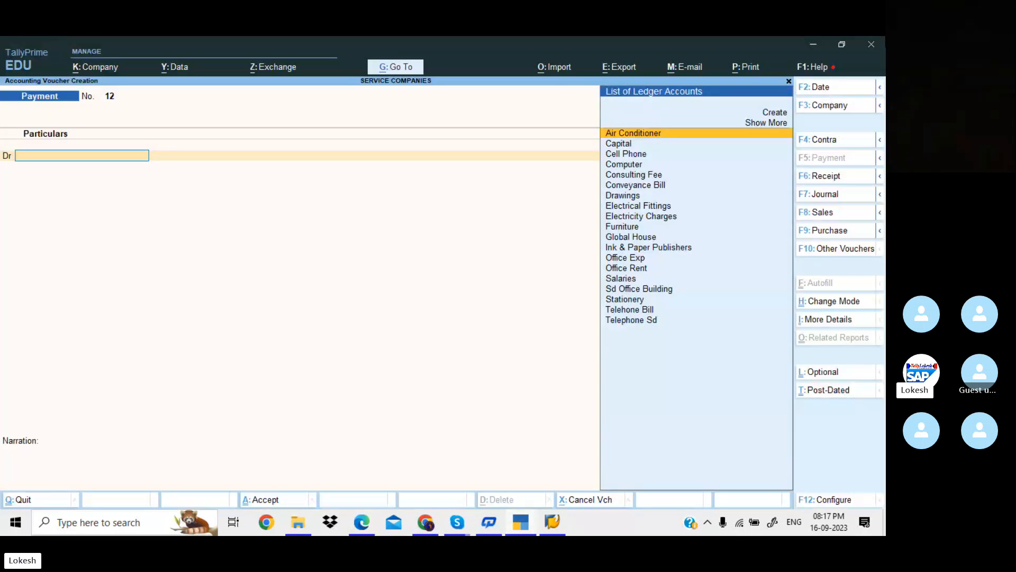
click(825, 177)
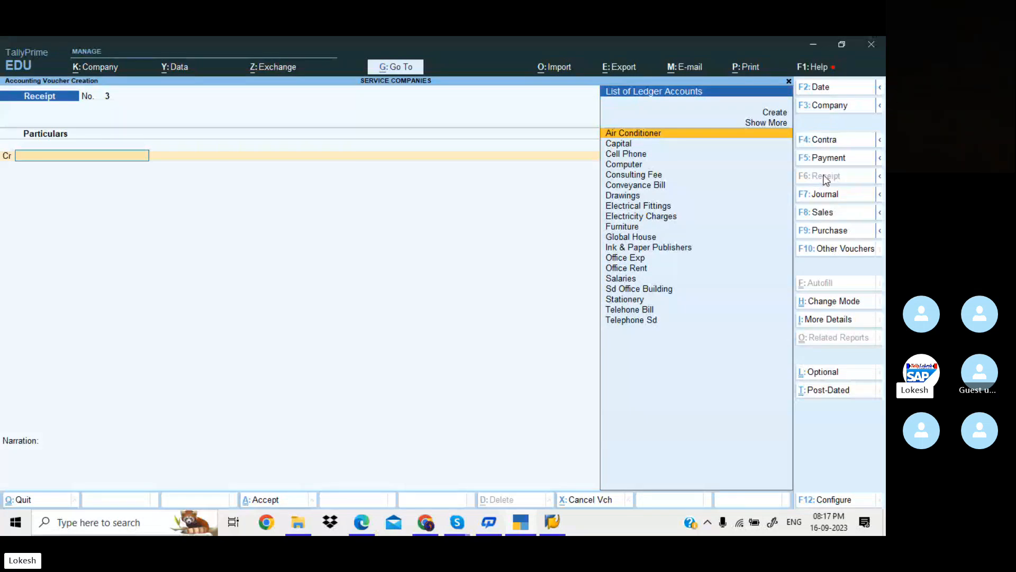
text(Con)
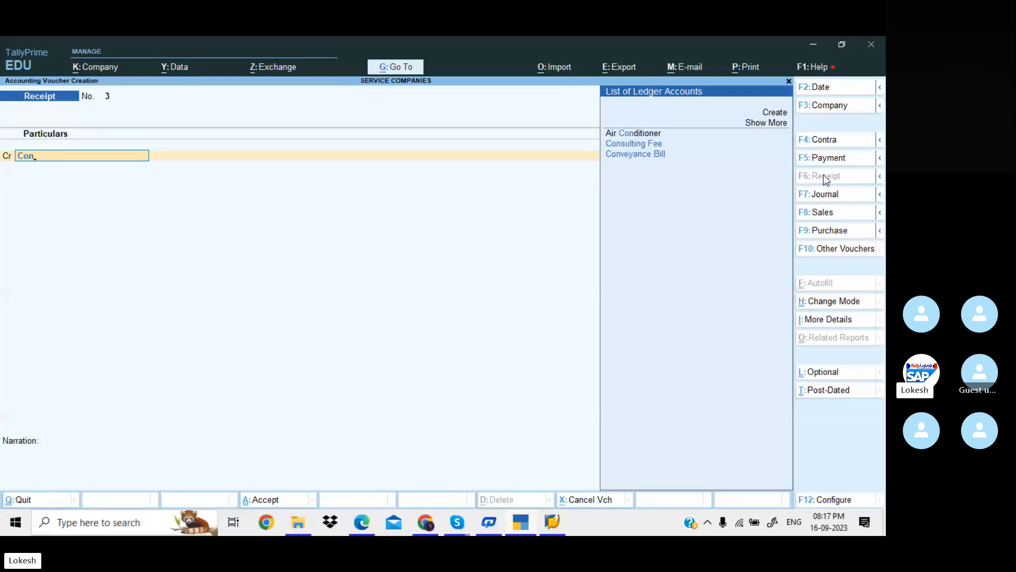
key(Down)
key(Down)
key(Up)
key(Return)
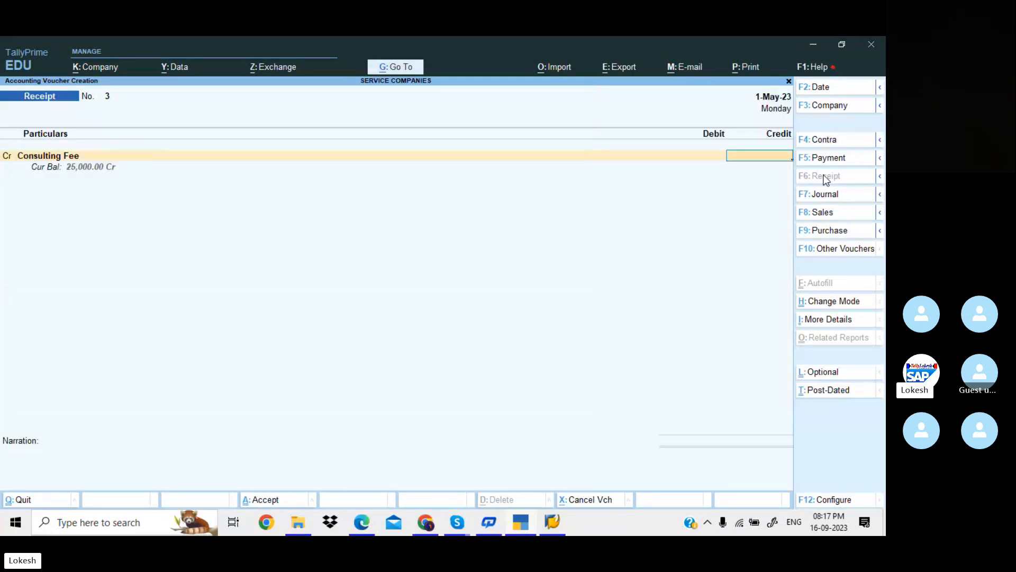
Check the consulting fee amount in the PDF and credit Consulting Fee with 15,000.
key(alt+Tab)
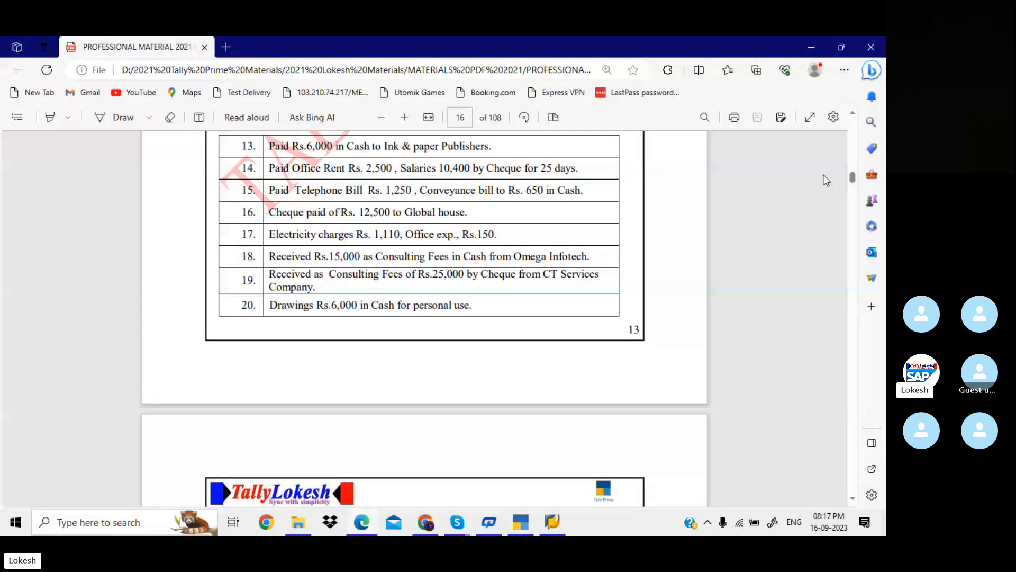
key(alt+Tab)
text(15000)
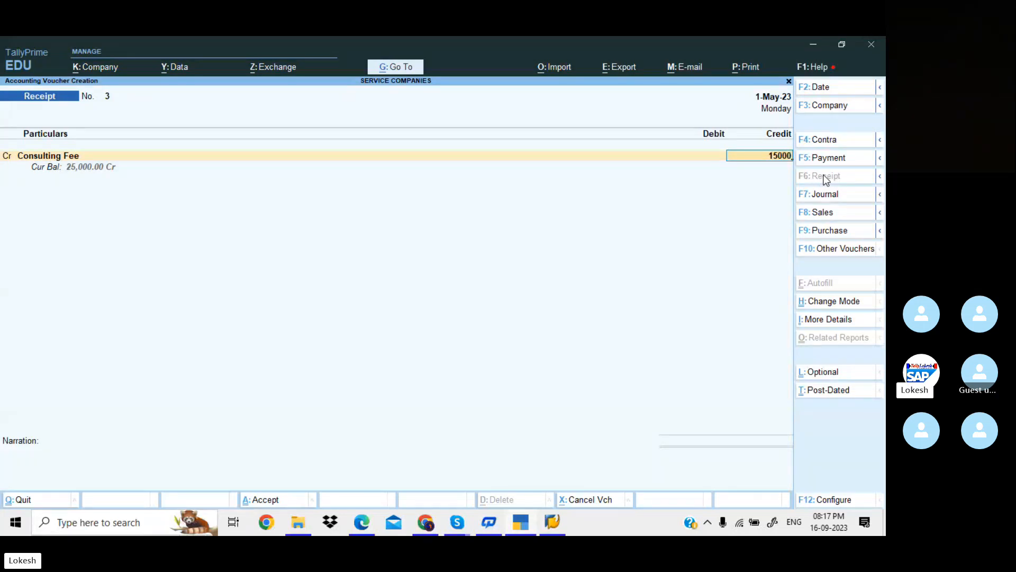
key(Return)
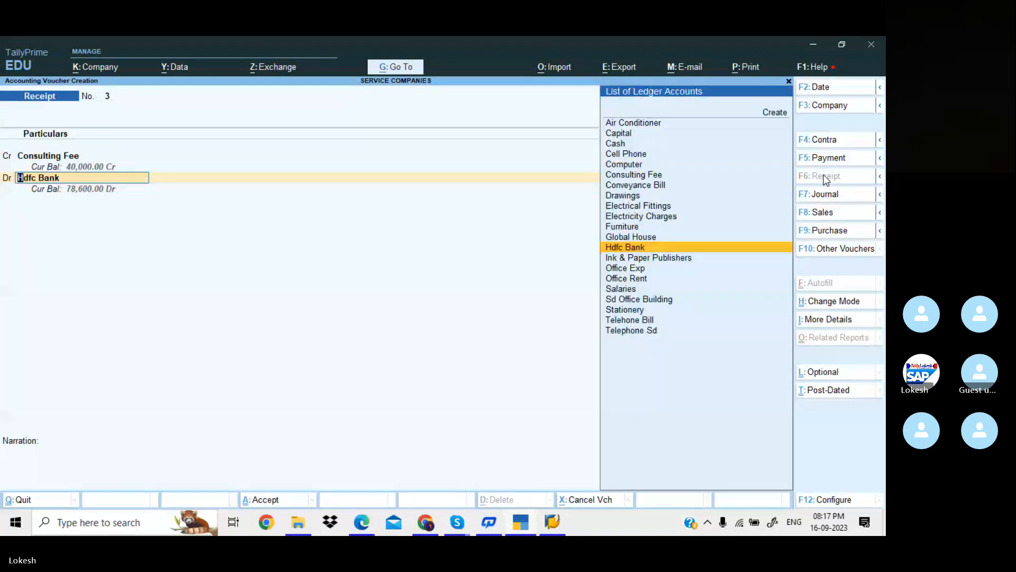
Check the receipt mode in the PDF and debit Cash with 15,000 instead of Hdfc Bank.
key(alt+Tab)
key(alt+Tab)
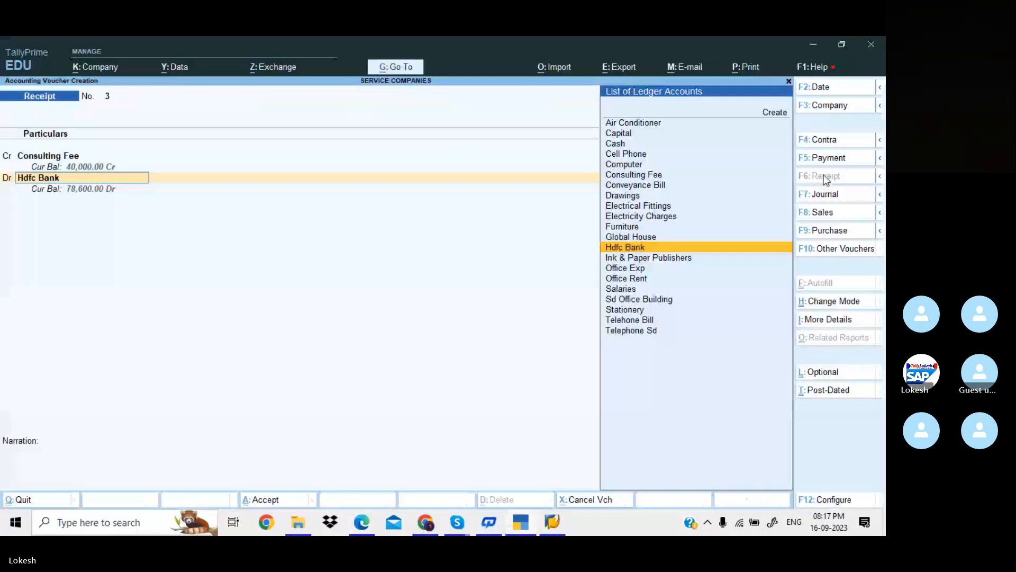
key(Down)
key(Up)
key(Up)
key(Up)
key(Up)
key(Up)
key(Up)
key(Up)
key(Up)
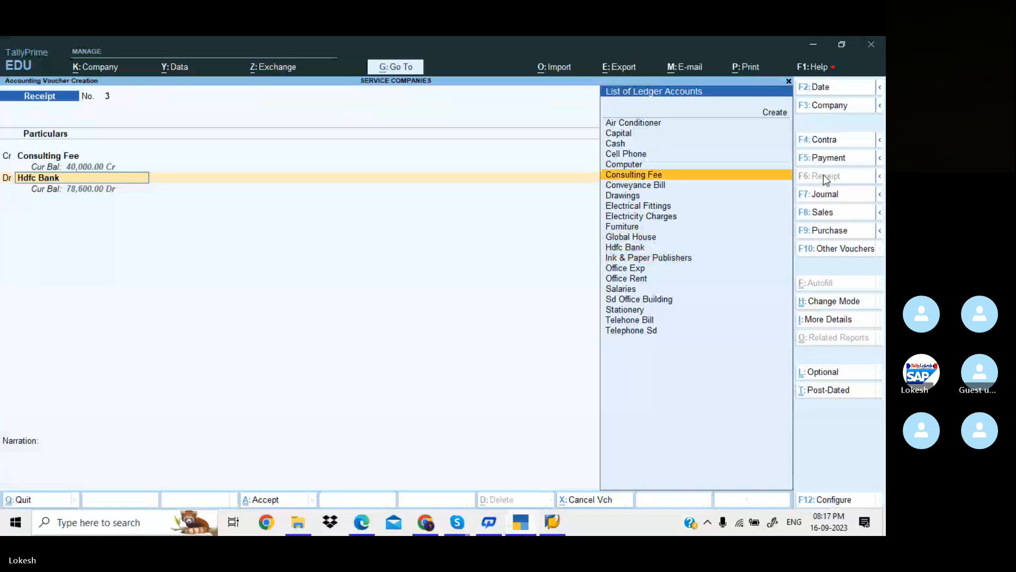
key(Up)
key(Up)
key(Up)
key(Return)
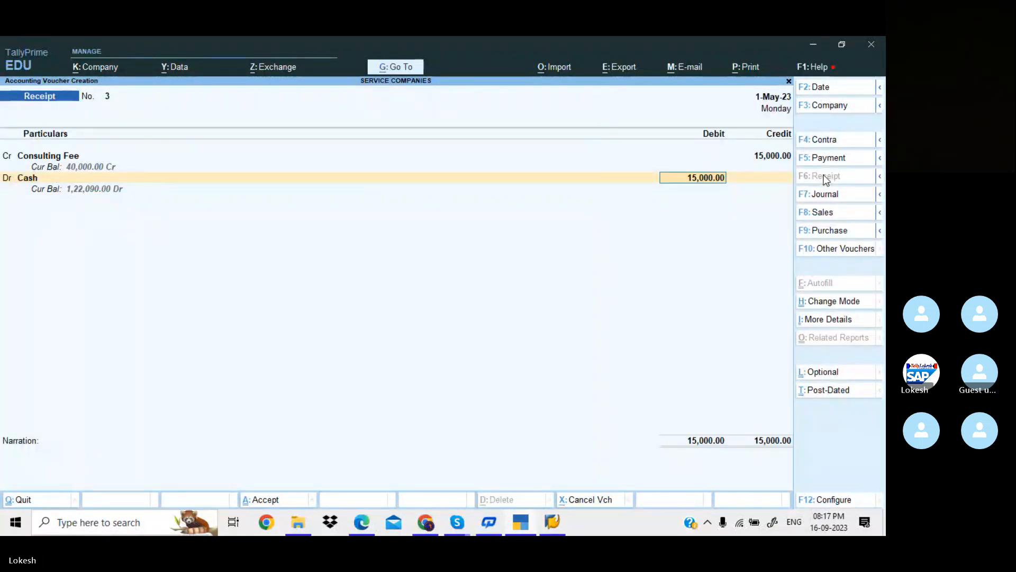
key(Return)
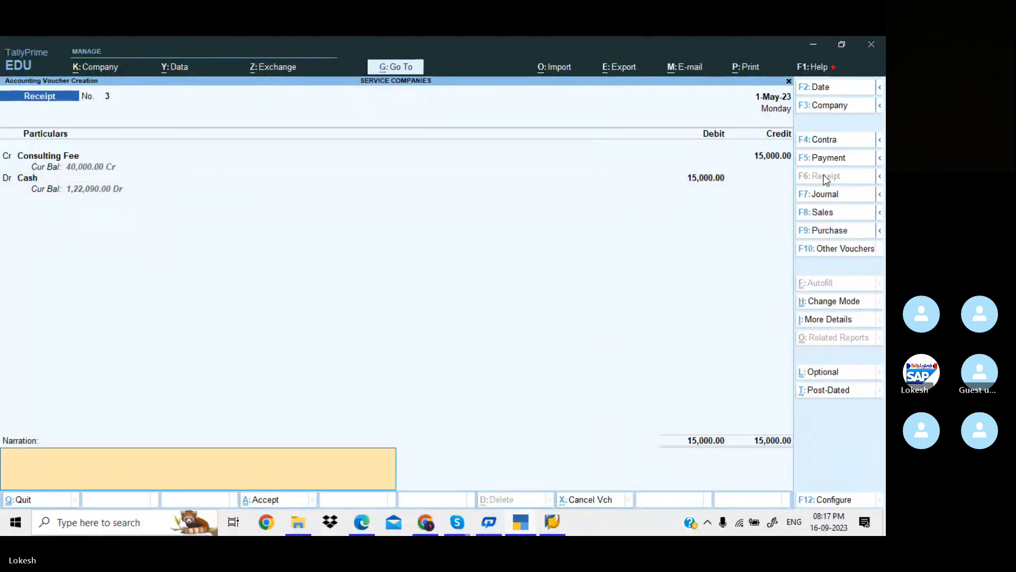
Save the cash receipt voucher for the 15,000 Consulting Fee without a narration.
key(Return)
key(Return)
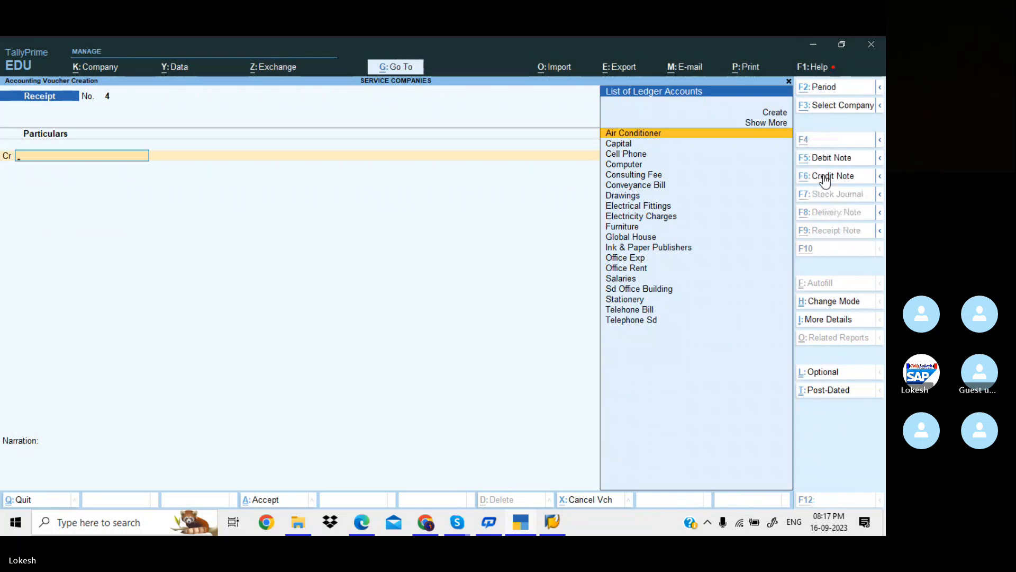
Check transaction 19 in the exercise PDF and credit Consulting Fee with 25,000 in the new receipt voucher.
key(alt+Tab)
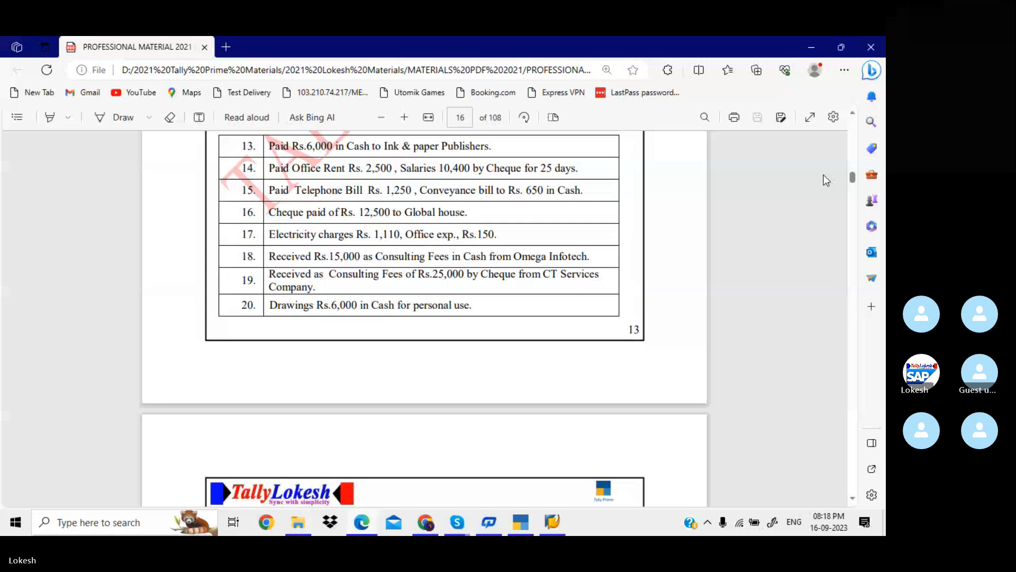
key(alt+Tab)
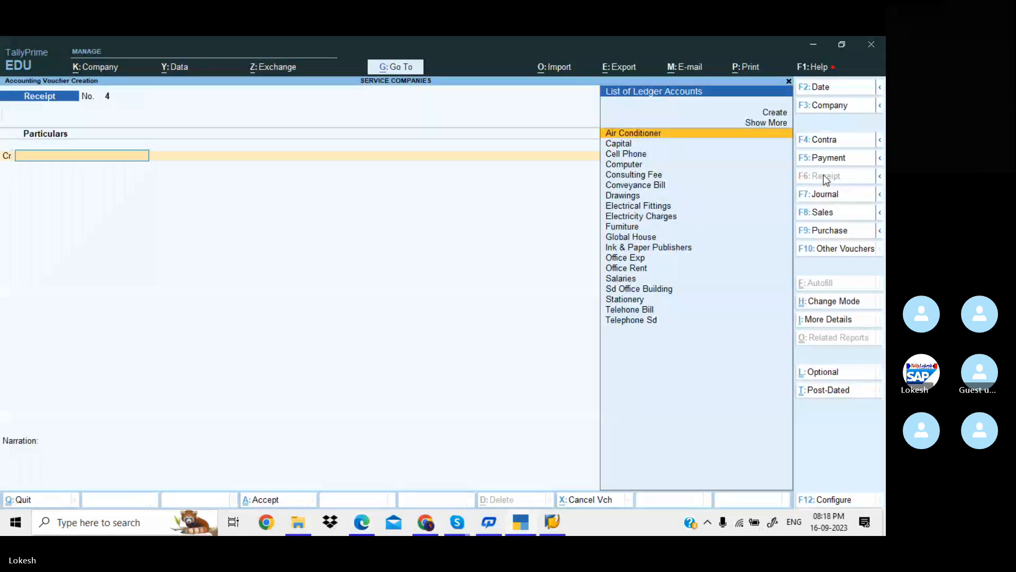
text(Con)
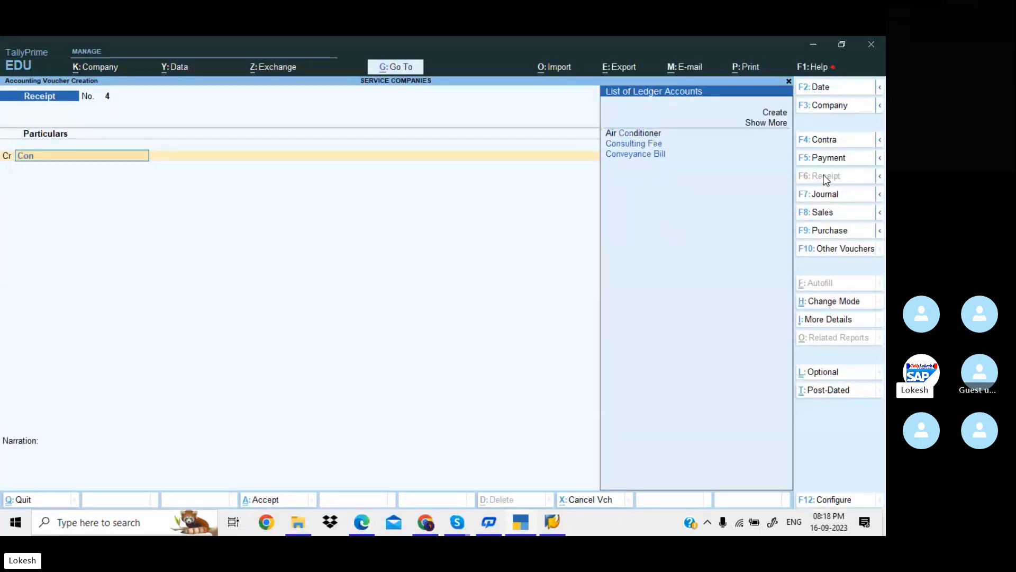
key(Down)
key(Return)
key(alt+Tab)
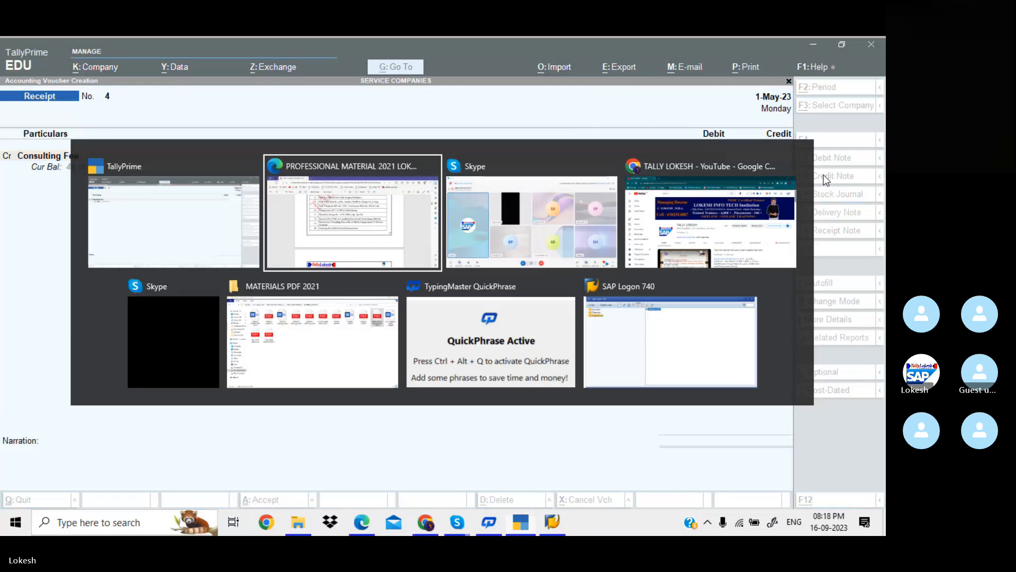
key(alt+Tab)
text(25000)
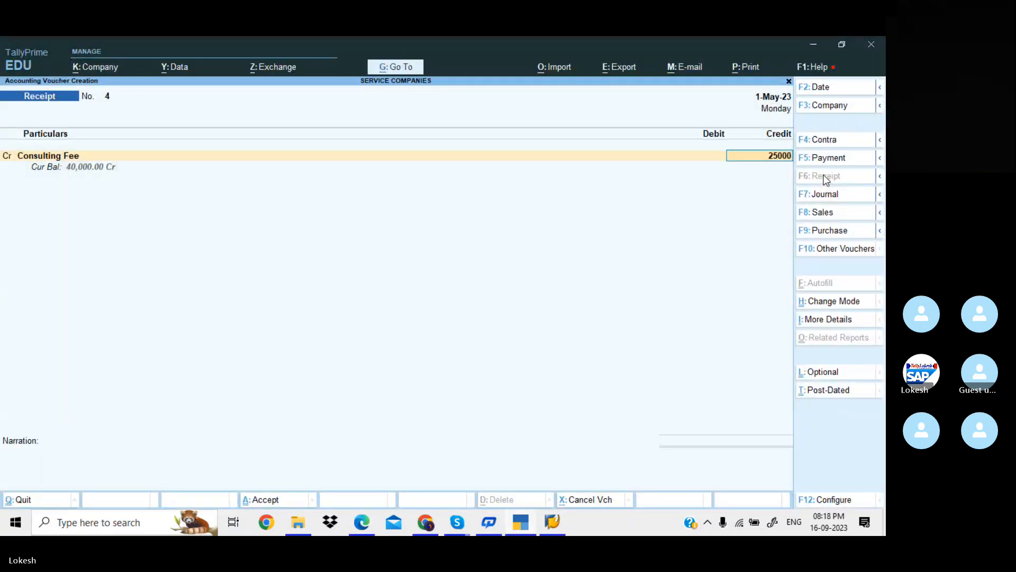
key(Return)
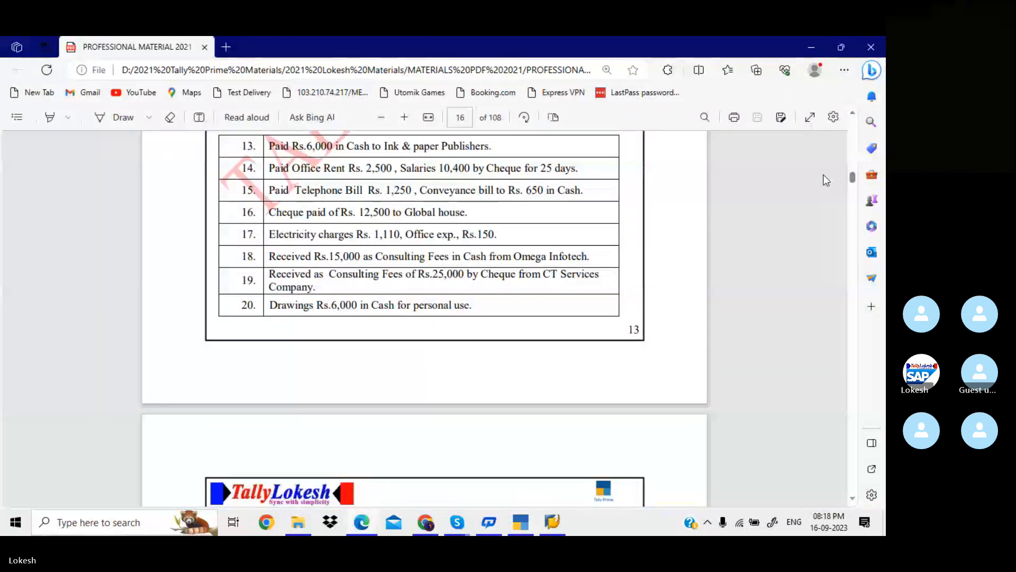
Debit Hdfc Bank with 25,000 in the consulting fee receipt and save the voucher without a narration.
key(alt+Tab)
key(alt+Tab)
text(G)
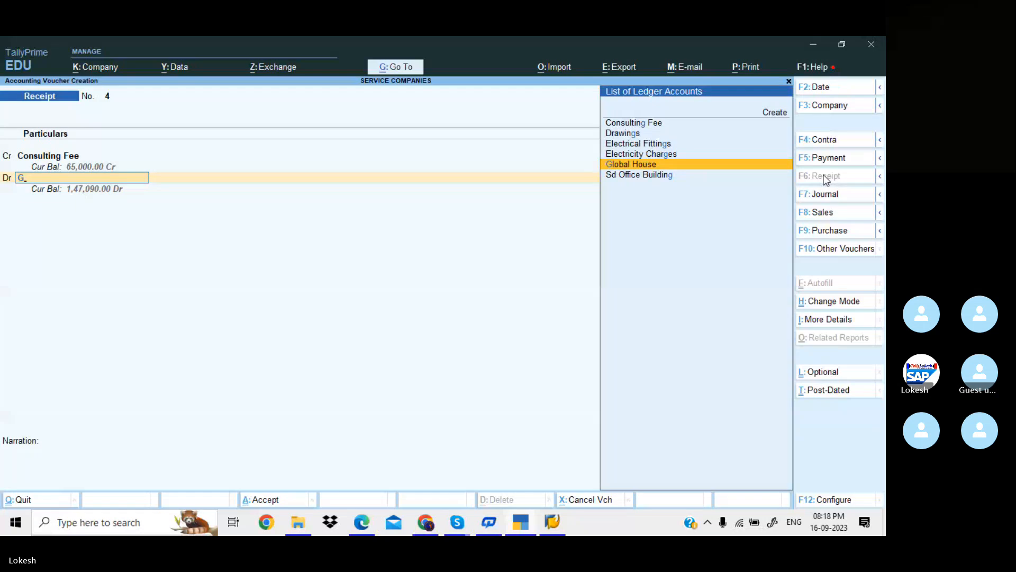
key(BackSpace)
text(h)
key(Return)
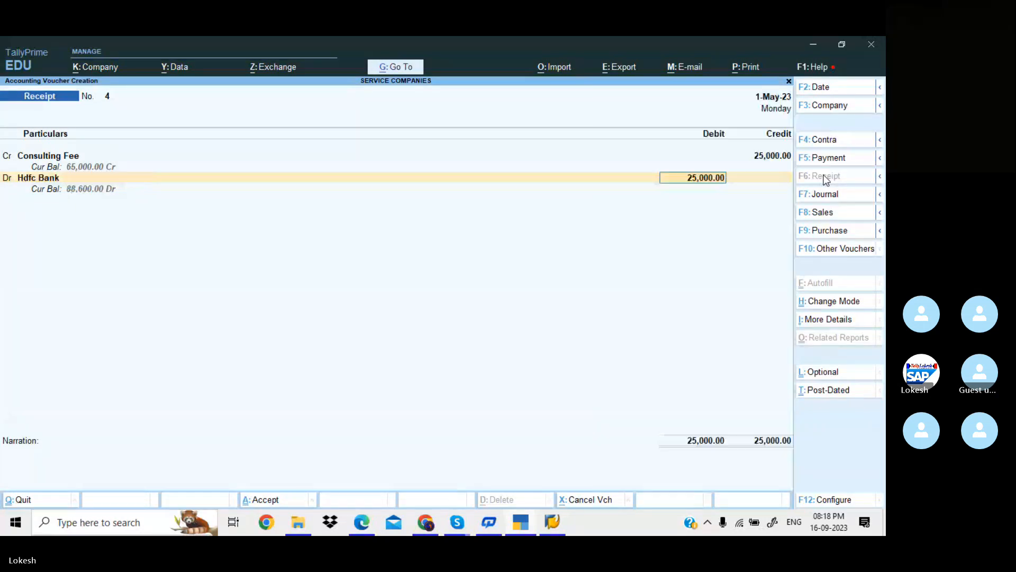
key(Return)
key(Return)
key(Return)
key(Return)
key(Return)
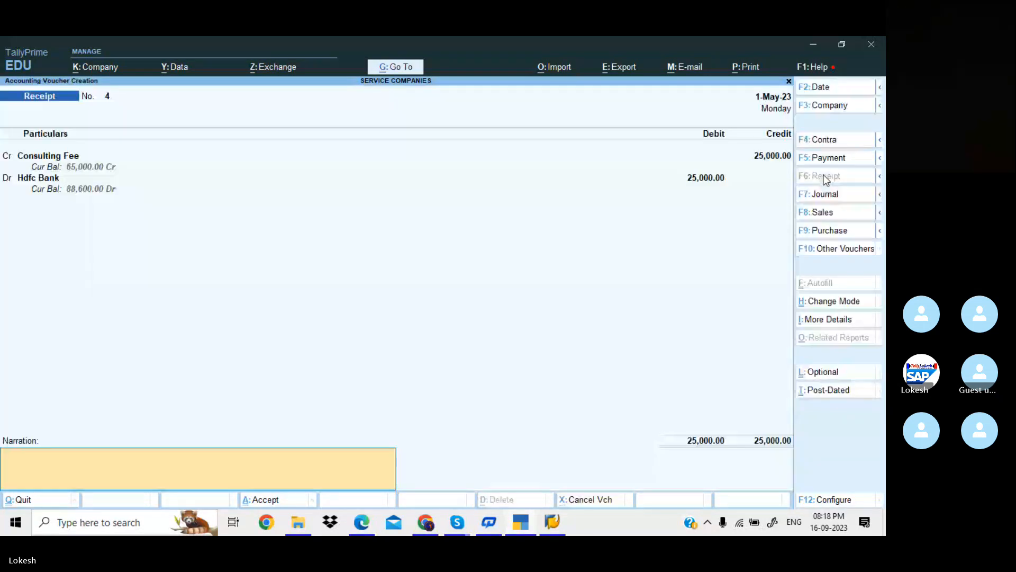
key(Return)
key(Return)
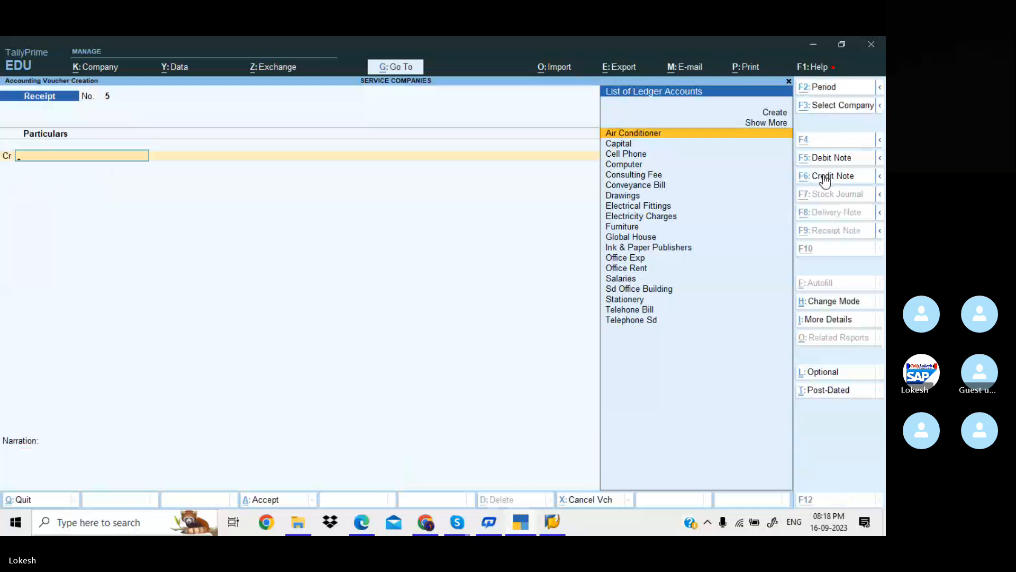
Check transaction 20 in the exercise PDF and debit Drawings with 6,000 in a new payment voucher.
key(alt+Tab)
key(alt+Tab)
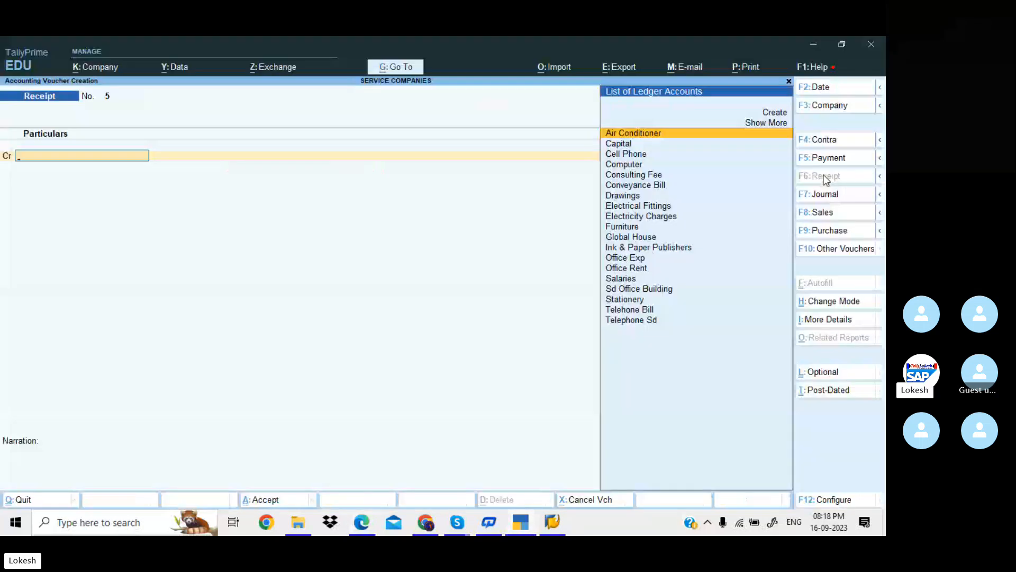
click(847, 157)
text(Dr)
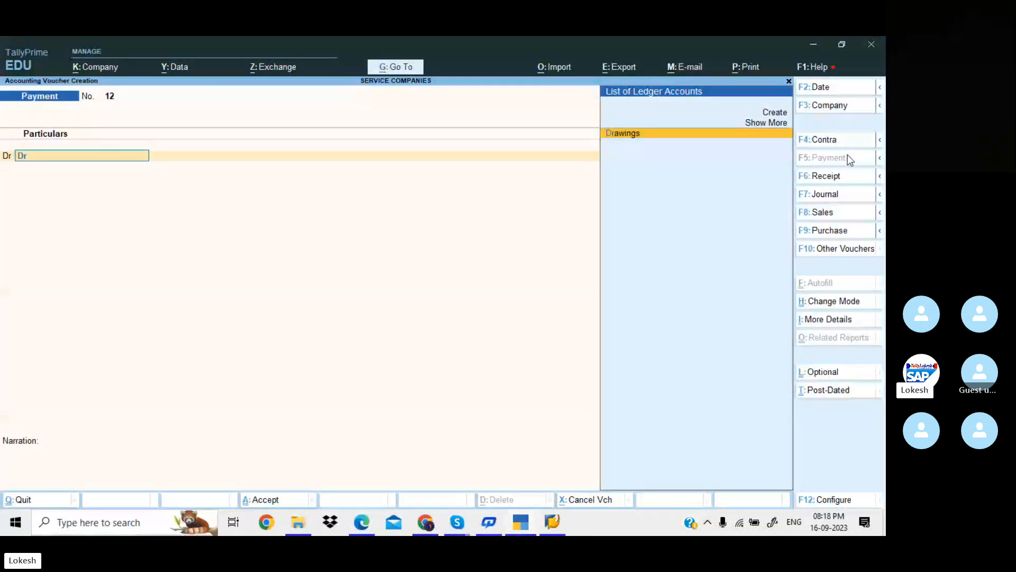
key(Return)
key(alt+Tab)
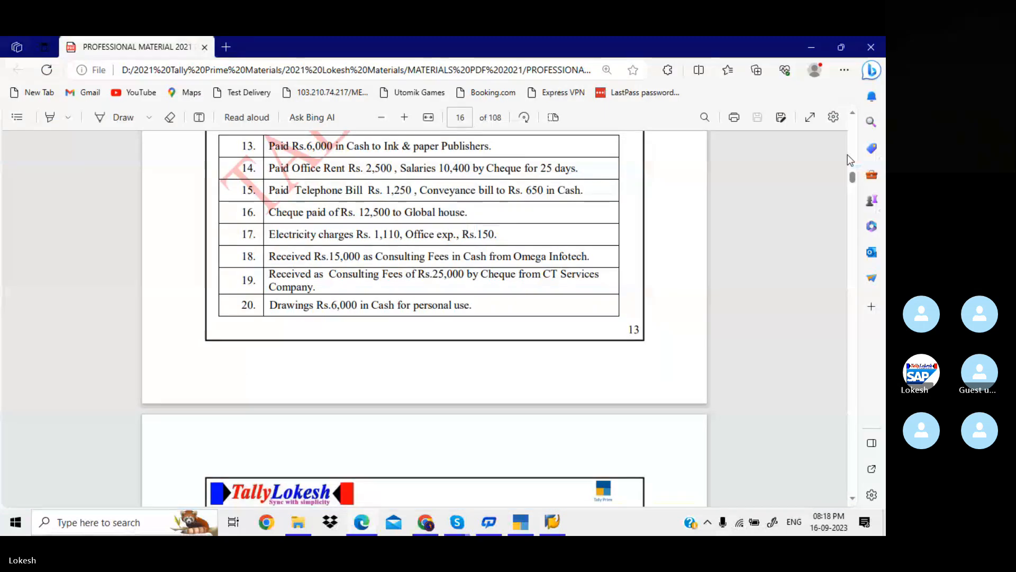
key(alt+Tab)
text(6000)
key(Return)
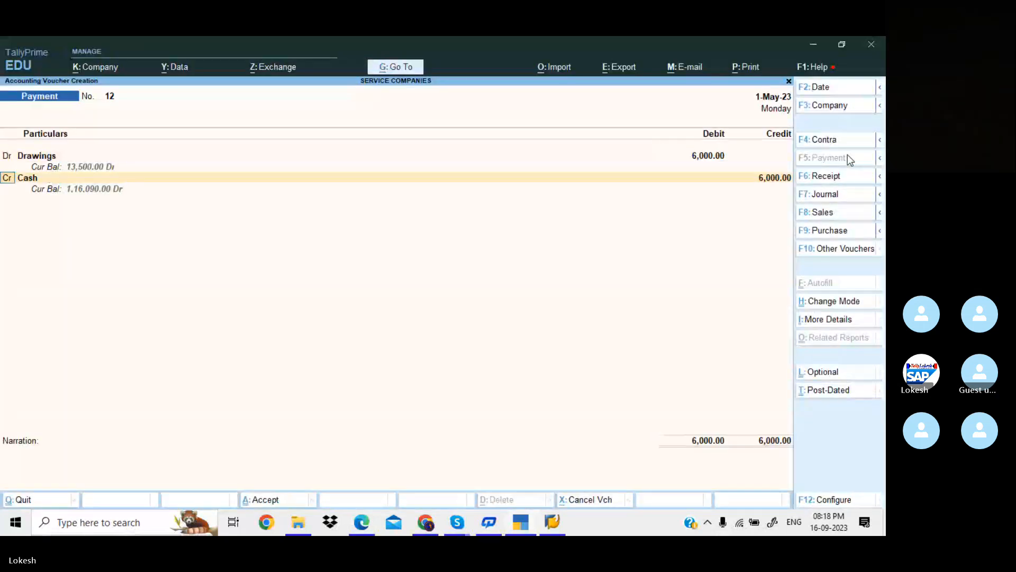
Keep Cash as the credit account for the Drawings payment and save the voucher without a narration.
key(Return)
key(Return)
key(Return)
key(Return)
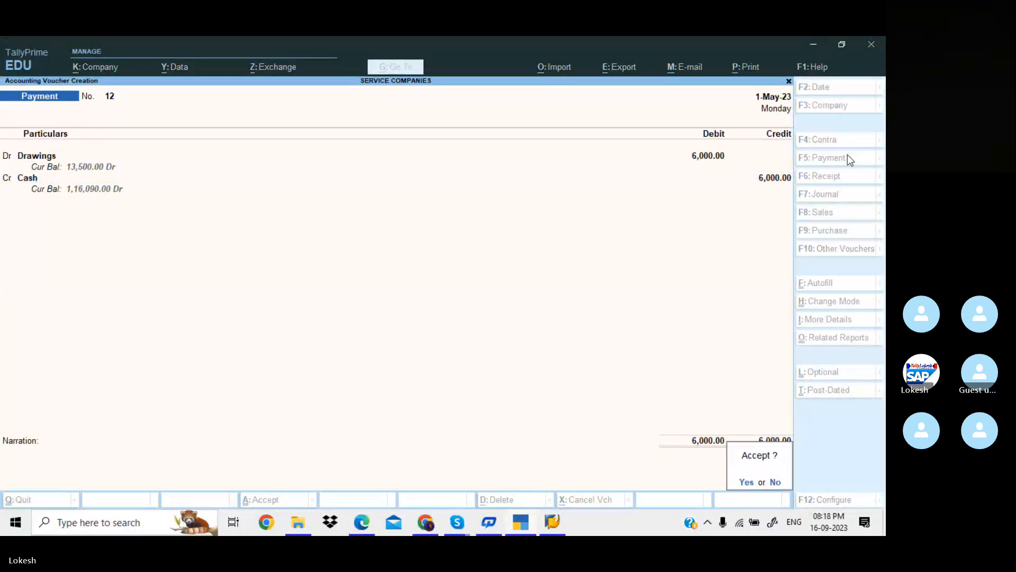
key(y)
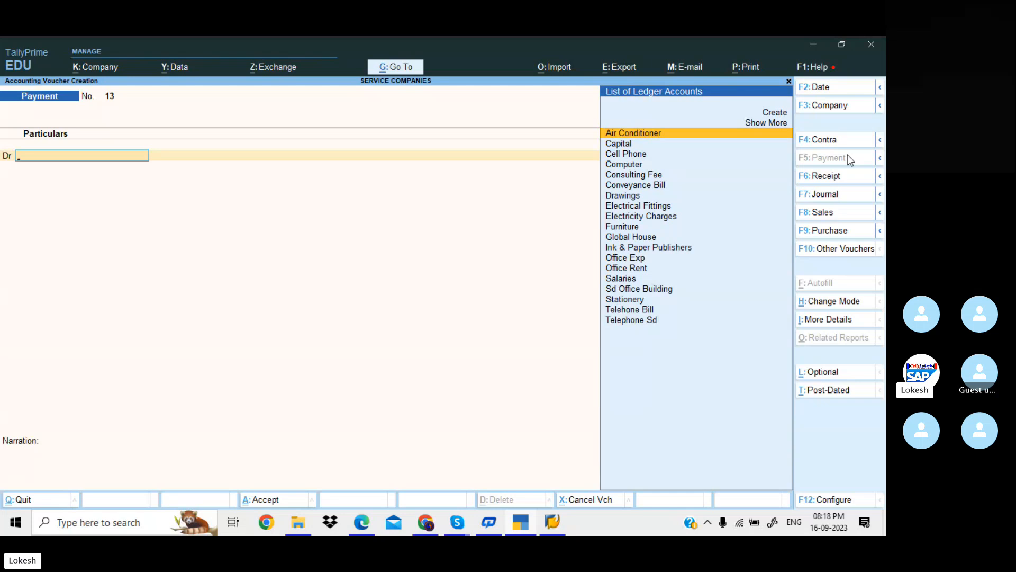
Leave voucher entry and open the Profit & Loss A/c in its detailed view.
key(Escape)
key(y)
key(Down)
key(Down)
key(Down)
key(Down)
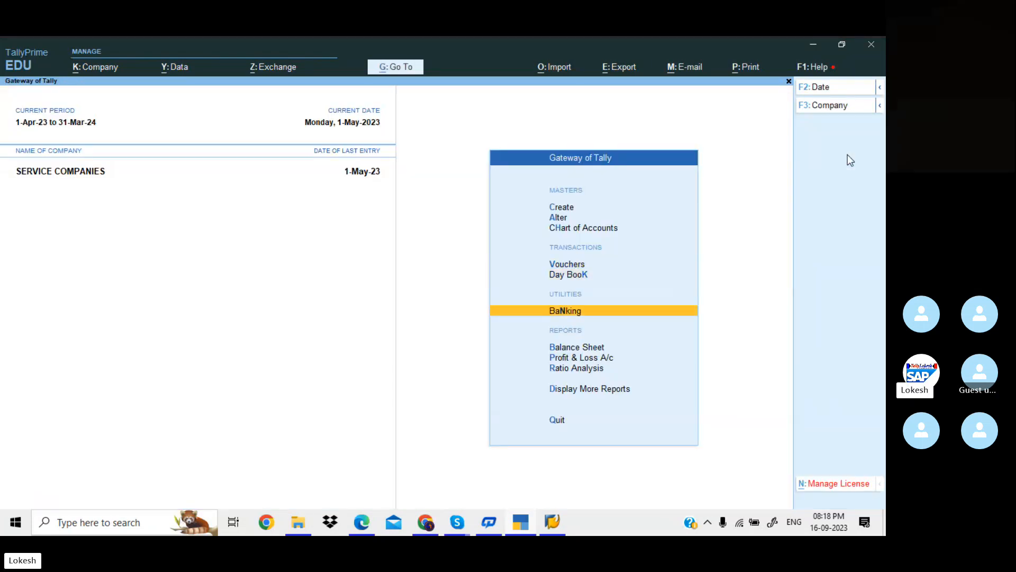
key(Return)
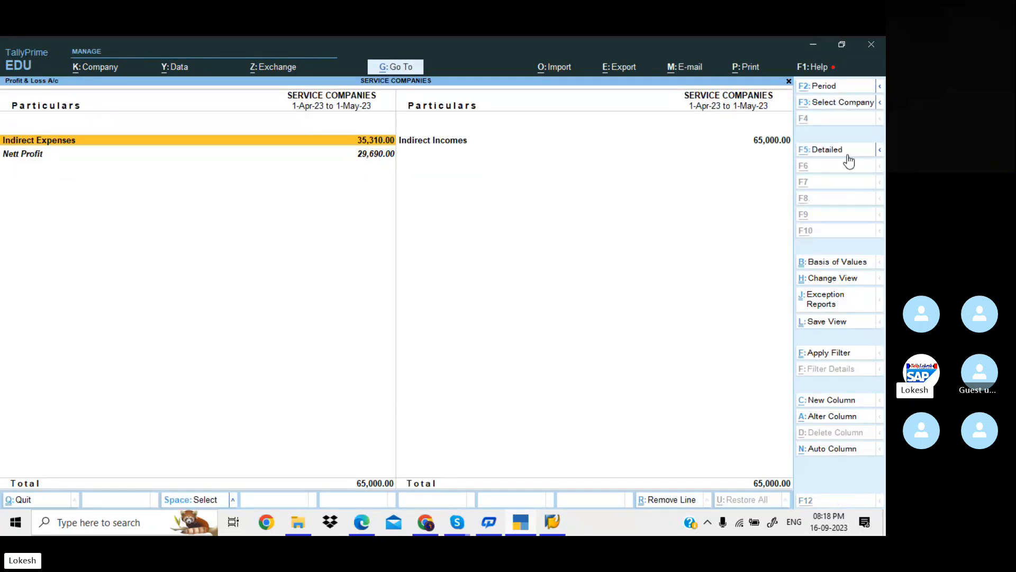
key(alt+F5)
Examine the indirect income and expense ledgers down to the Nett Profit line, and close the report.
key(Right)
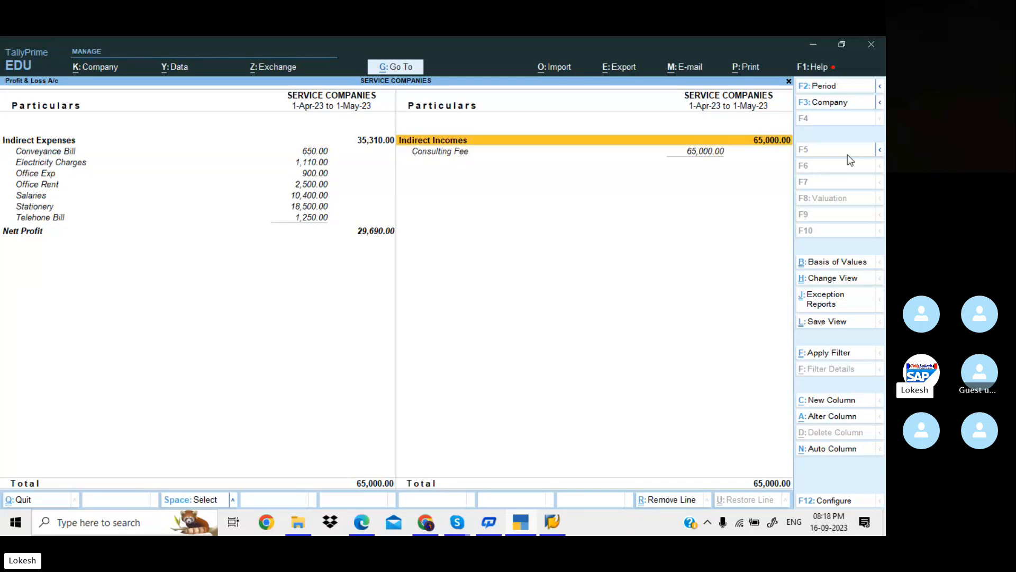
key(Down)
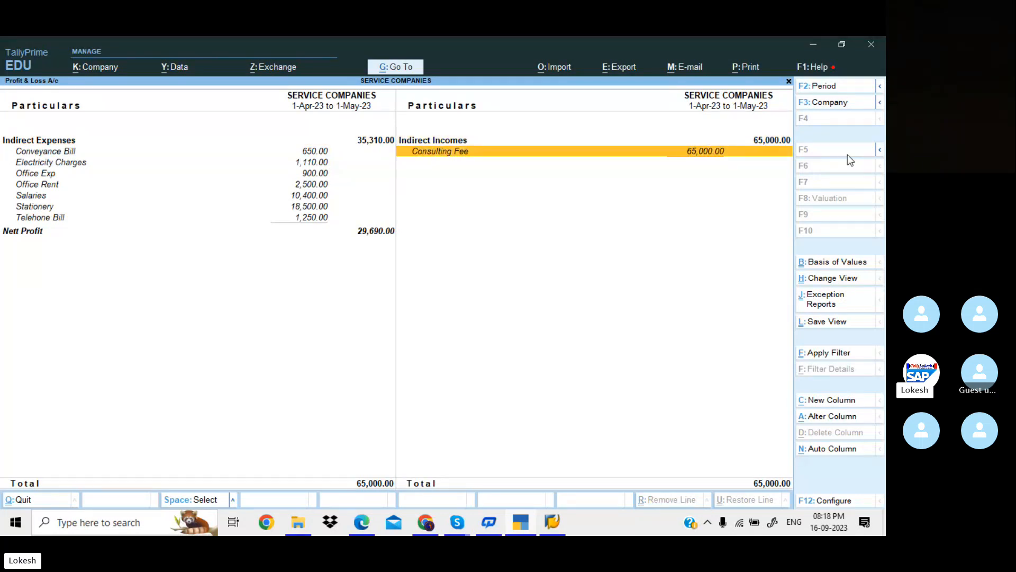
key(Left)
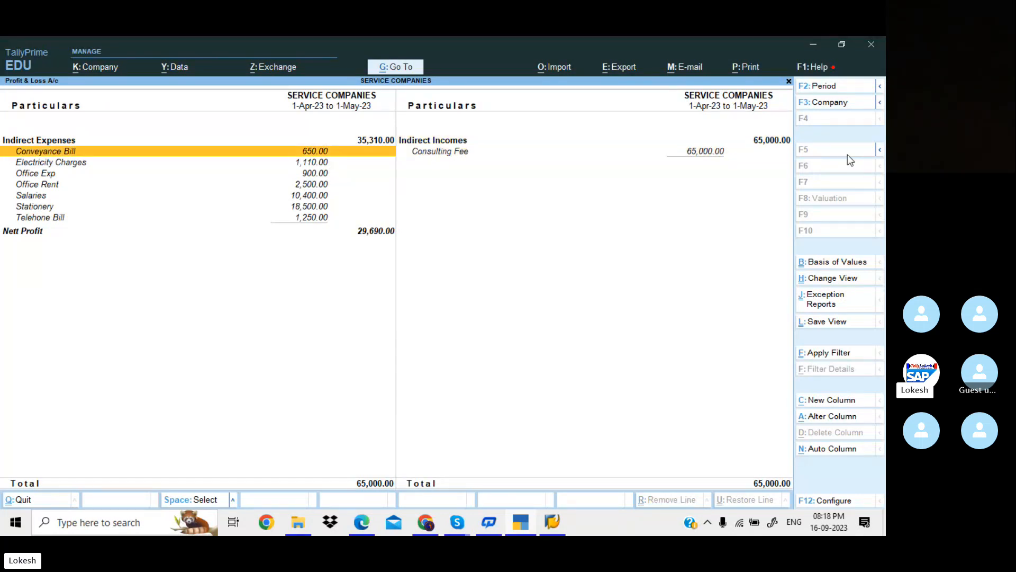
key(Up)
key(Down)
key(Down)
key(Down)
key(Down)
key(Down)
key(Down)
key(Down)
key(Down)
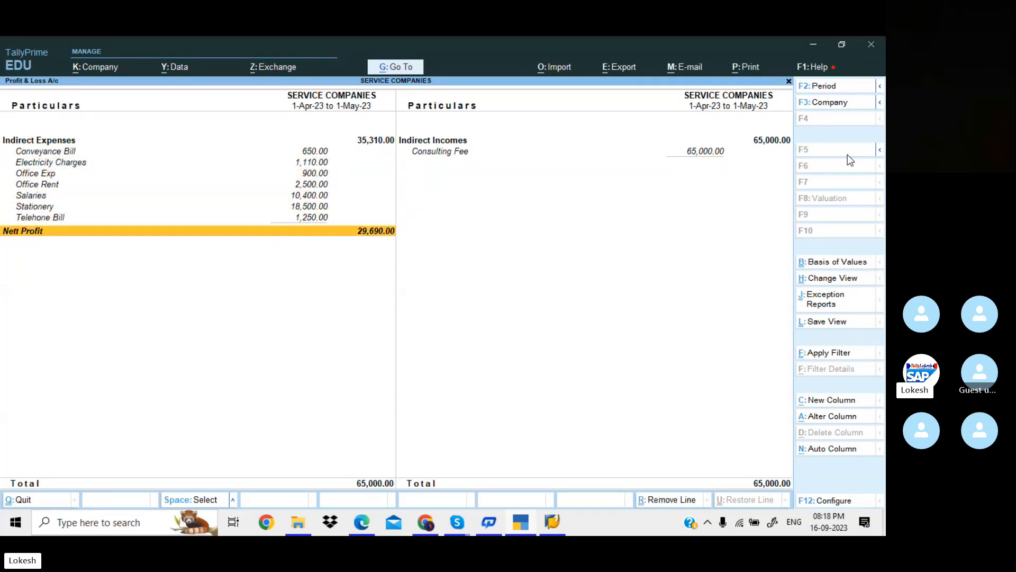
key(Escape)
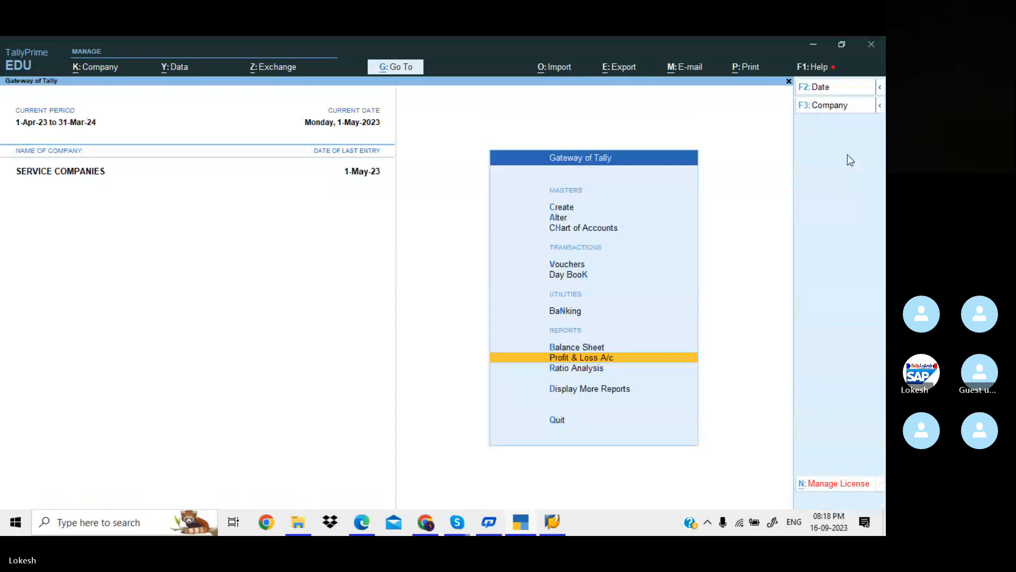
Switch to the exercise PDF and find the April to May profit and loss answer table.
key(alt+Tab)
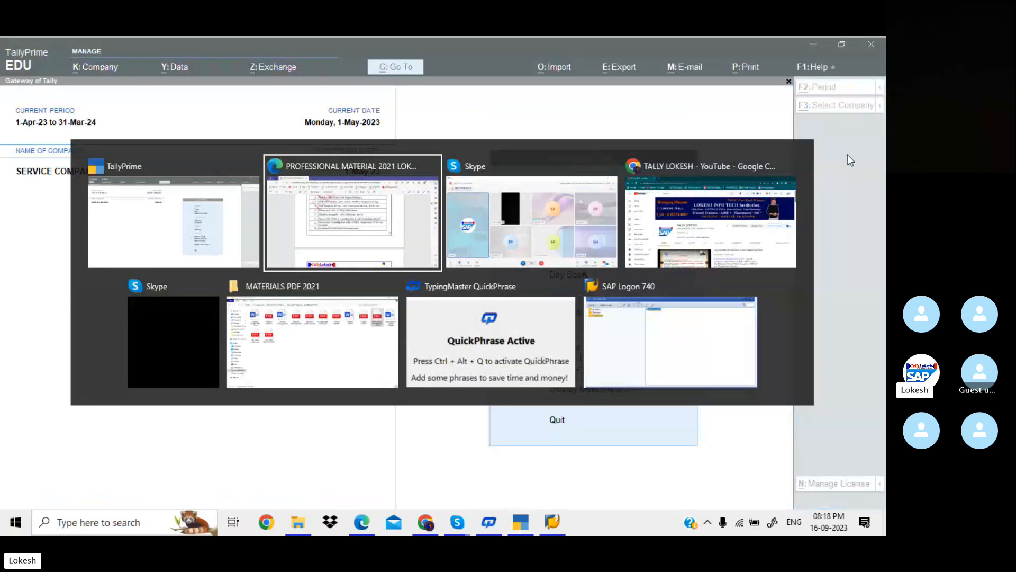
scroll(847, 154, down, 20)
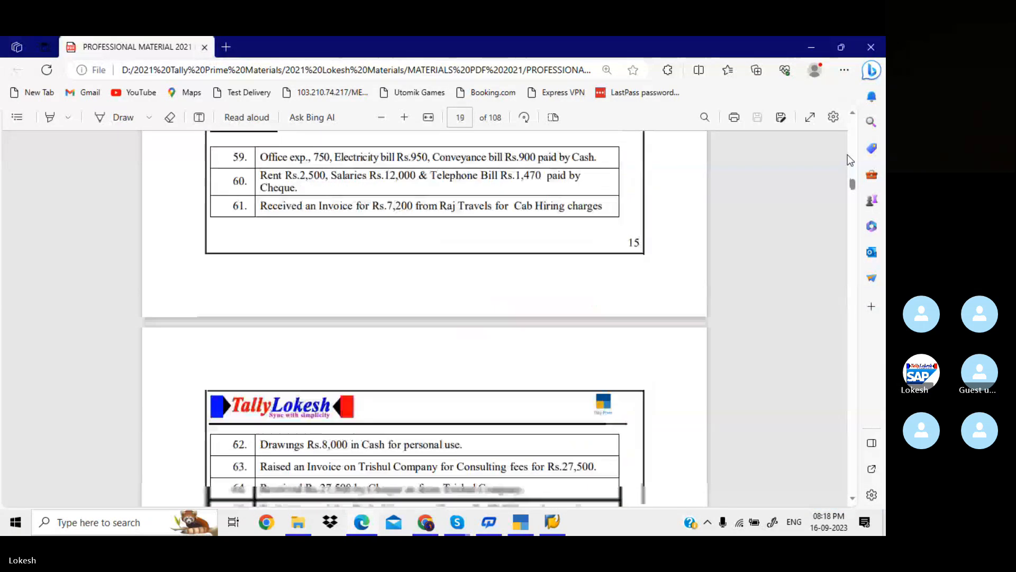
scroll(847, 155, down, 18)
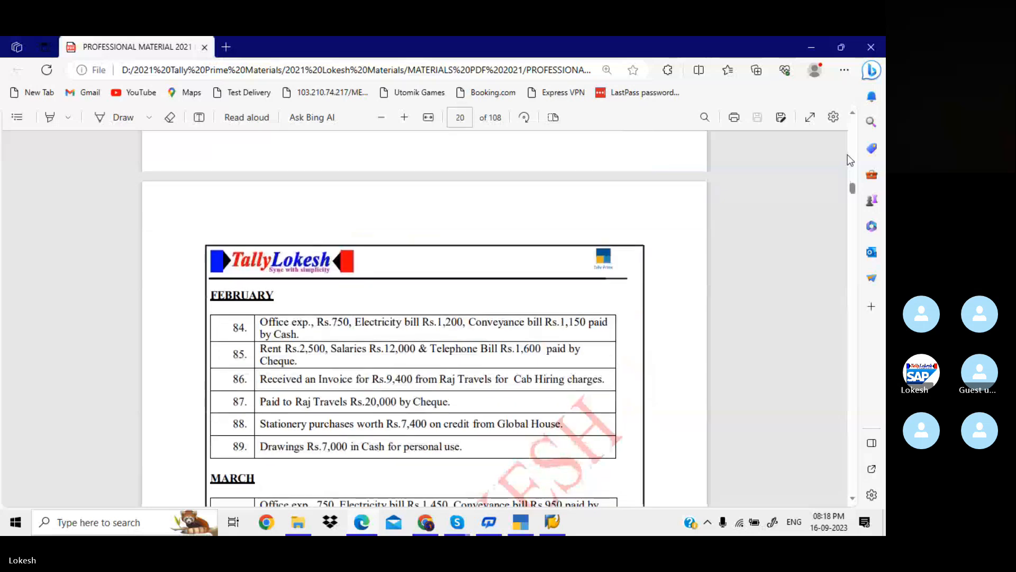
scroll(847, 154, down, 10)
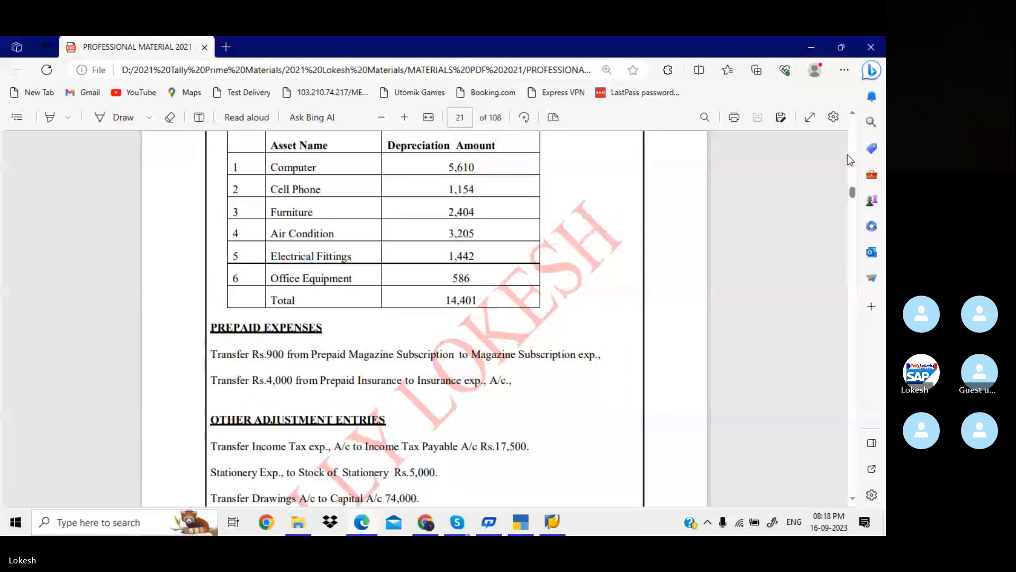
scroll(847, 155, down, 4)
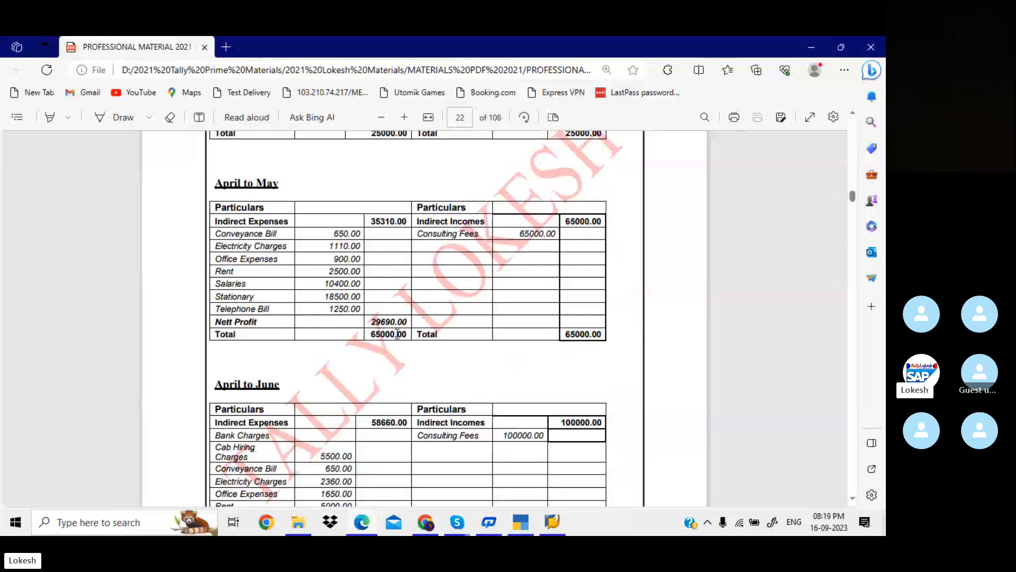
Return to TallyPrime, compare the detailed Profit & Loss A/c with the PDF's April to May table, and close the report.
key(alt+Tab)
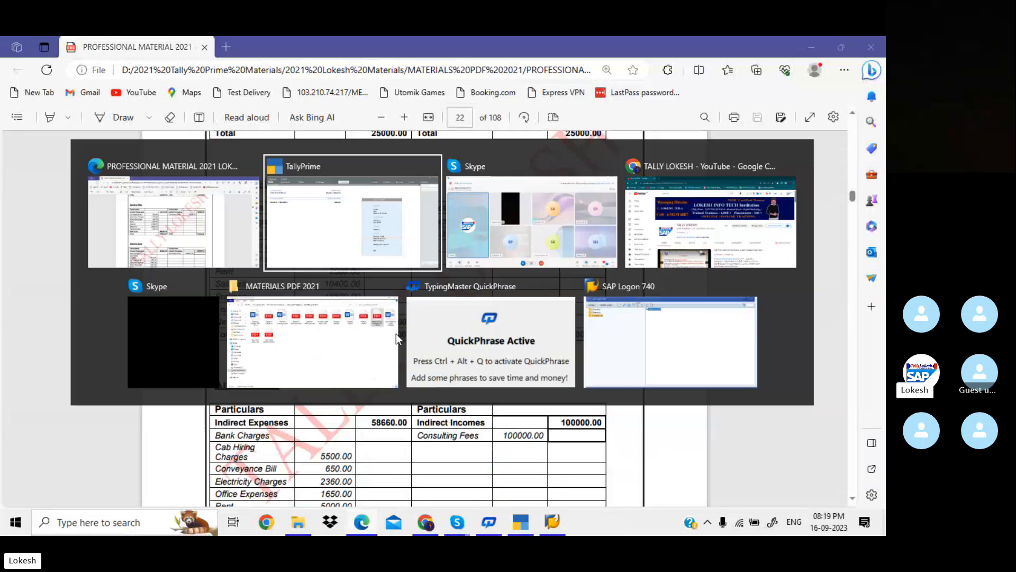
key(Return)
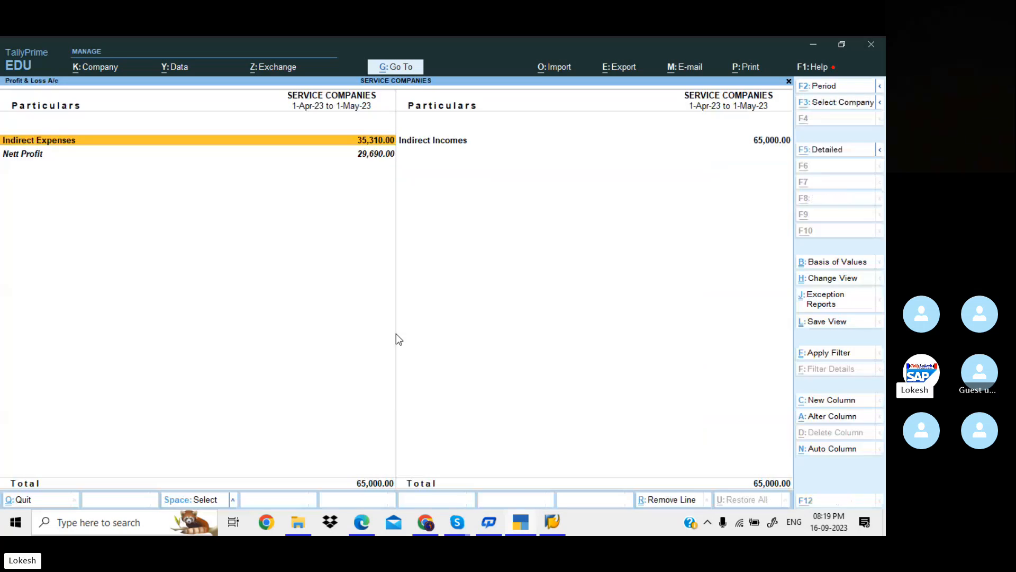
key(alt+F5)
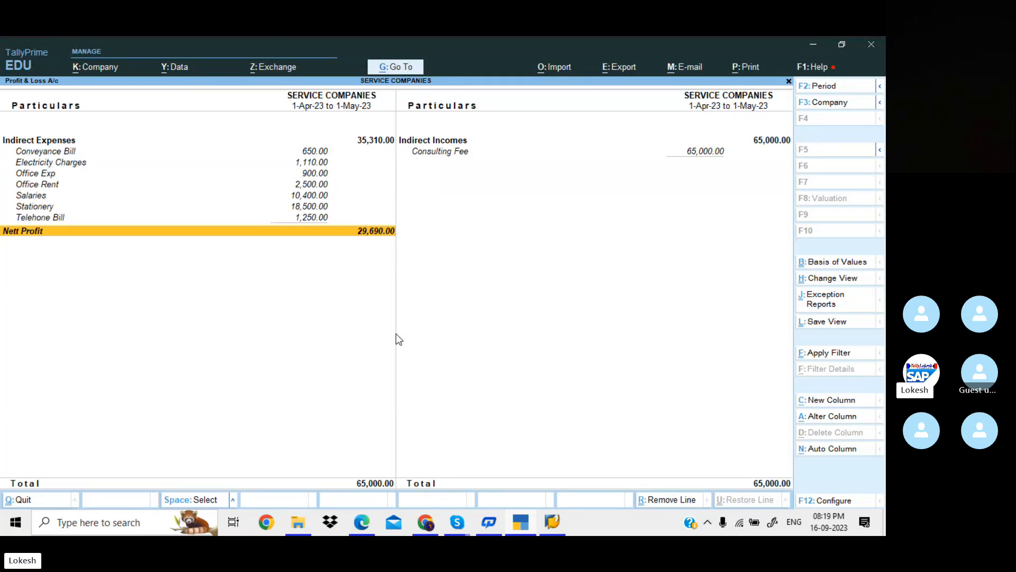
key(Escape)
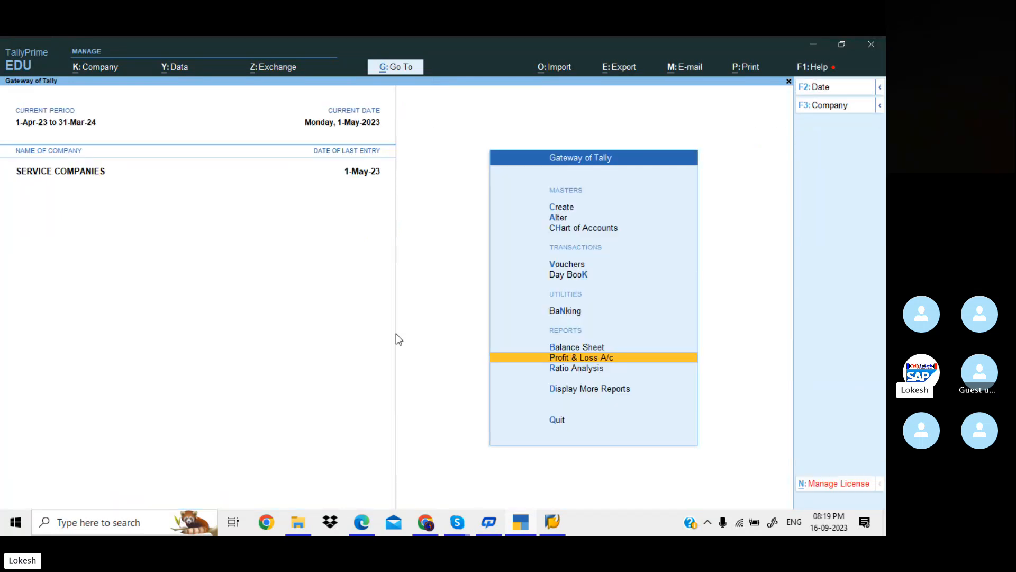
Open the Day Book and set its period from 1-4-2023 to 1-5-2023.
key(Up)
key(Up)
key(Up)
key(Return)
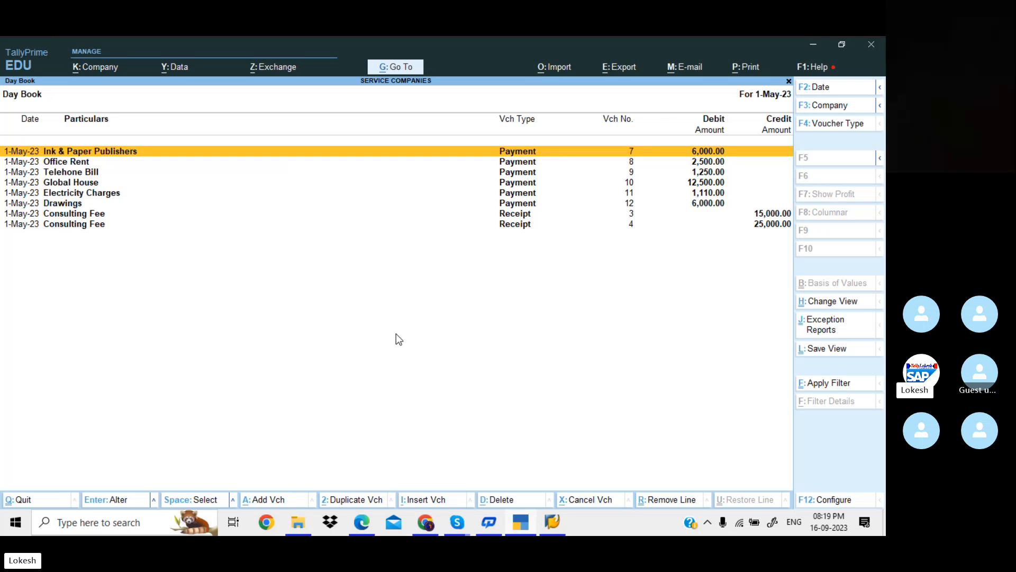
key(alt+F2)
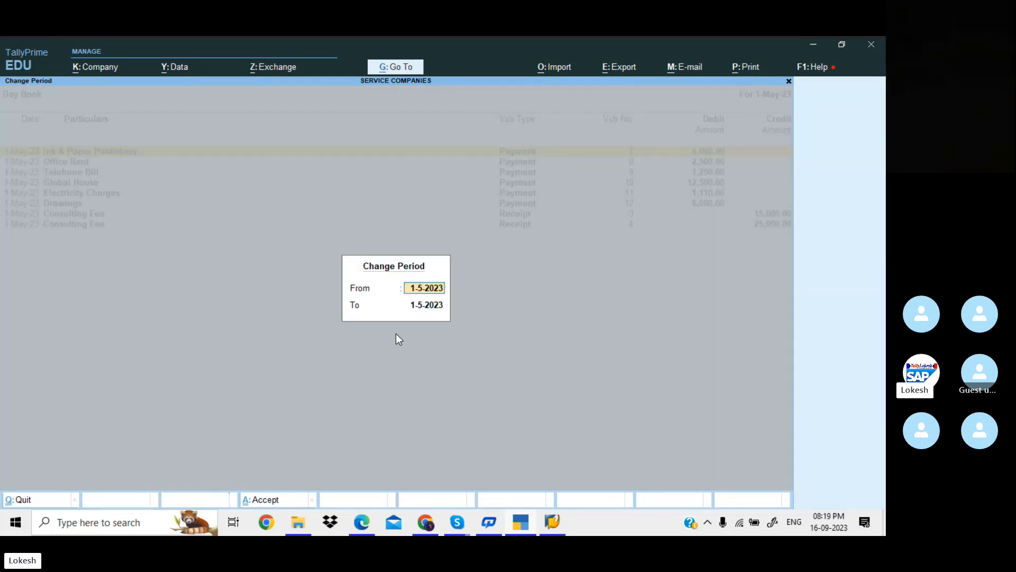
text(1-)
text(4)
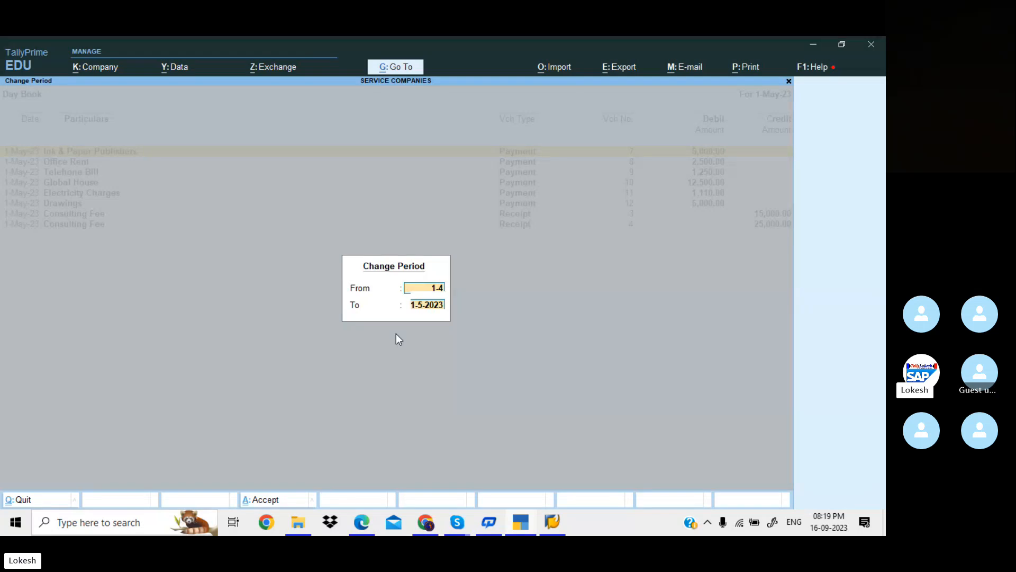
key(Return)
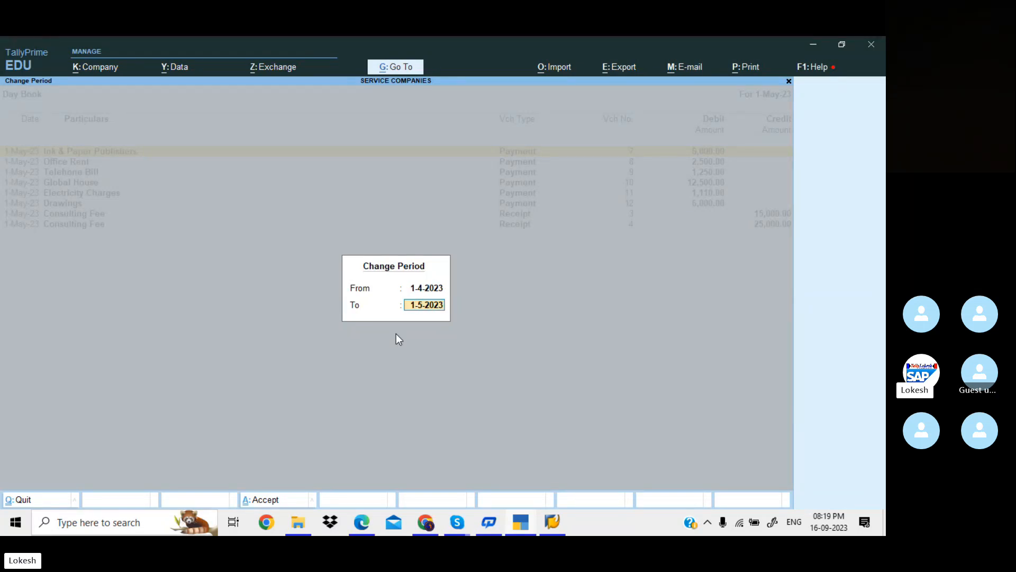
key(Return)
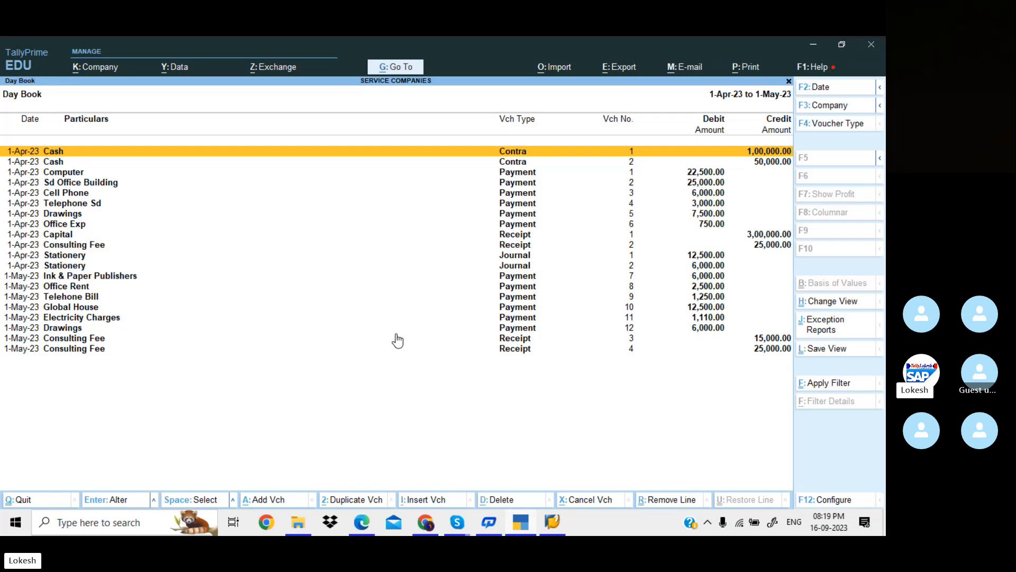
Look through the April and May vouchers listed in the Day Book.
key(Down)
key(Down)
key(Down)
key(Down)
key(Down)
key(Down)
key(Down)
key(Down)
key(Down)
key(Down)
key(Down)
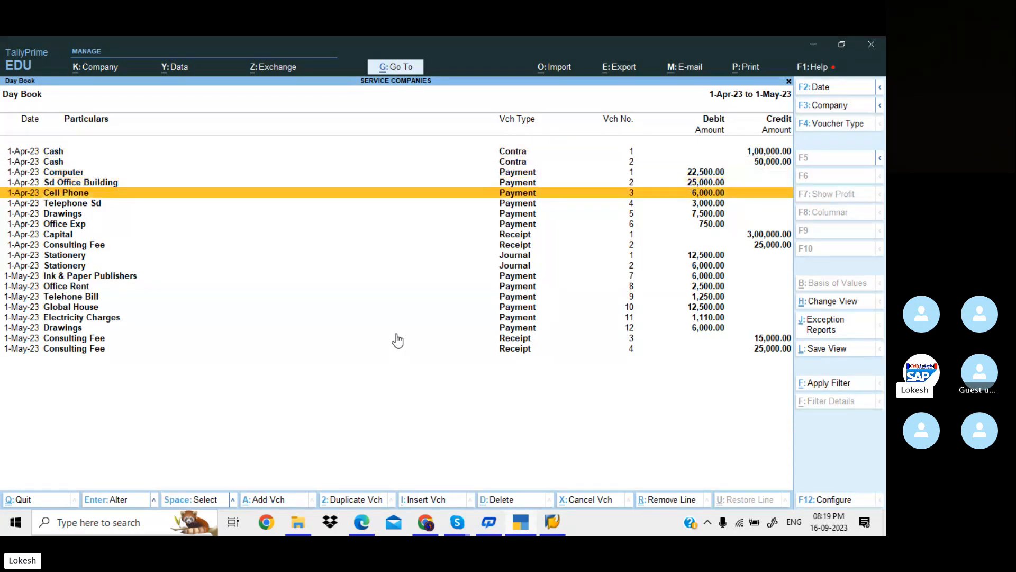
key(Down)
key(Down)
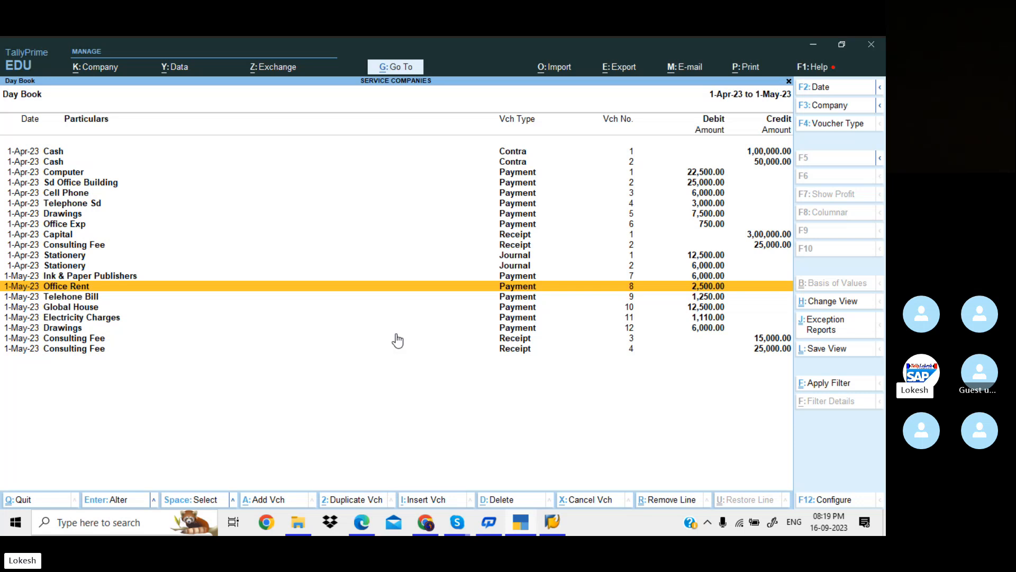
key(Return)
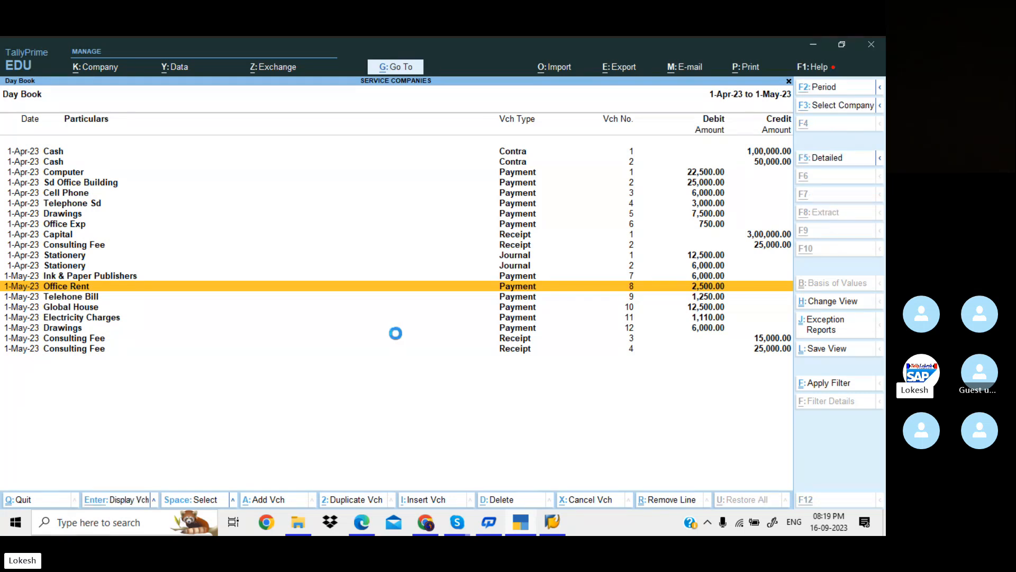
Restrict the Day Book to 1-4-2023 only to review the April vouchers.
key(F2)
text(1-4)
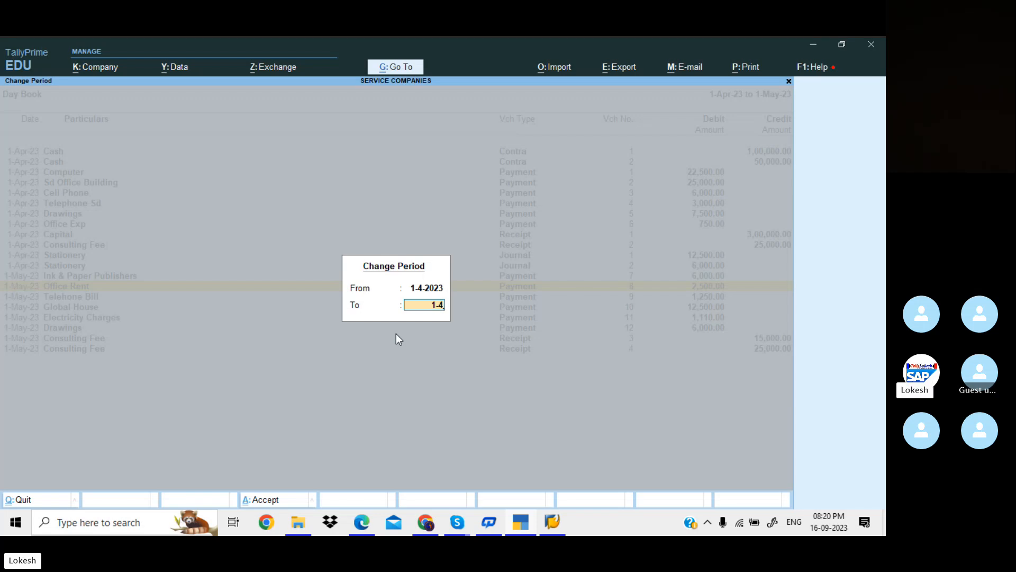
key(Return)
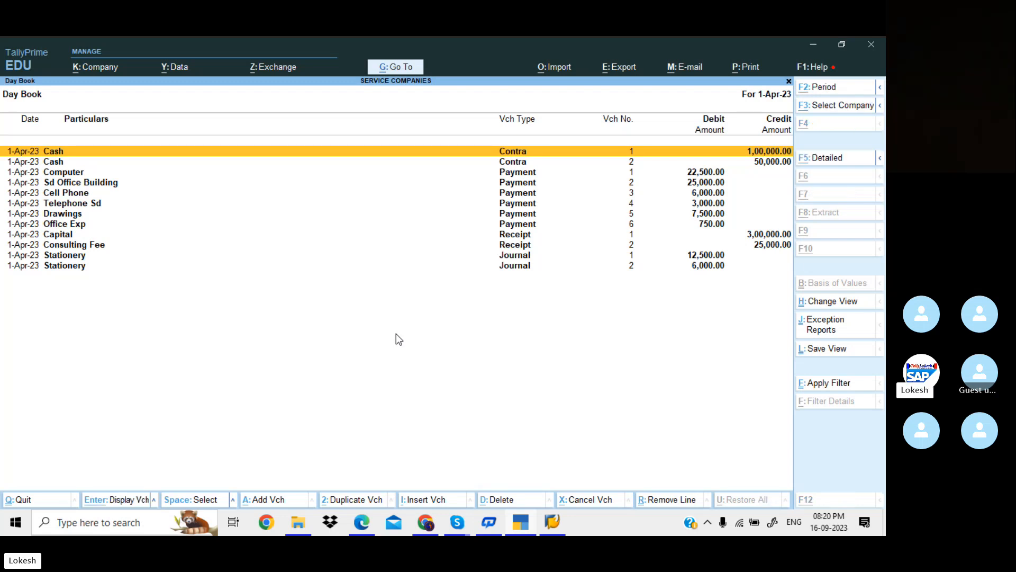
Change the Day Book period to 1-5-2023 only to review the May vouchers.
key(alt+F2)
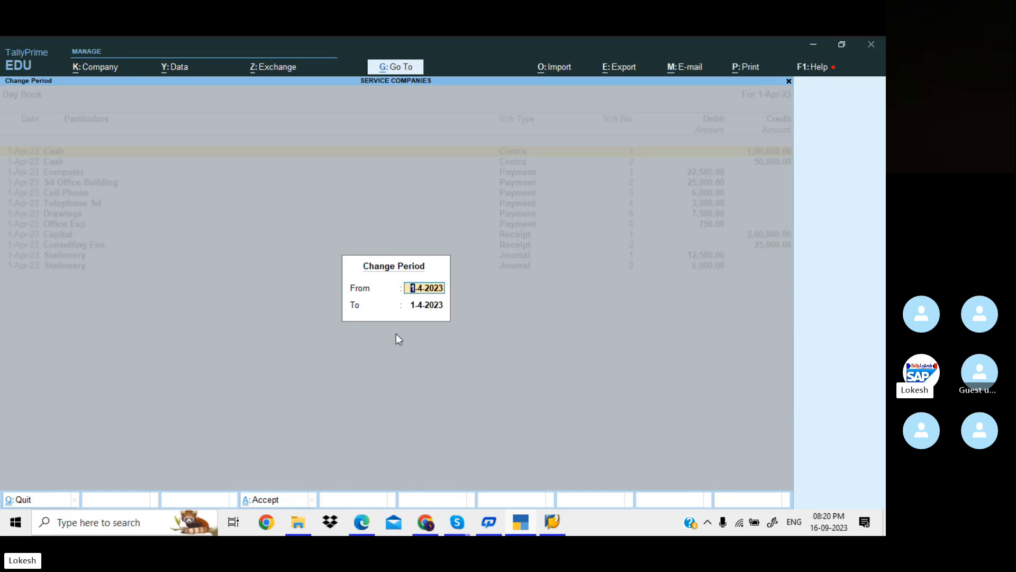
text(1-5)
key(Return)
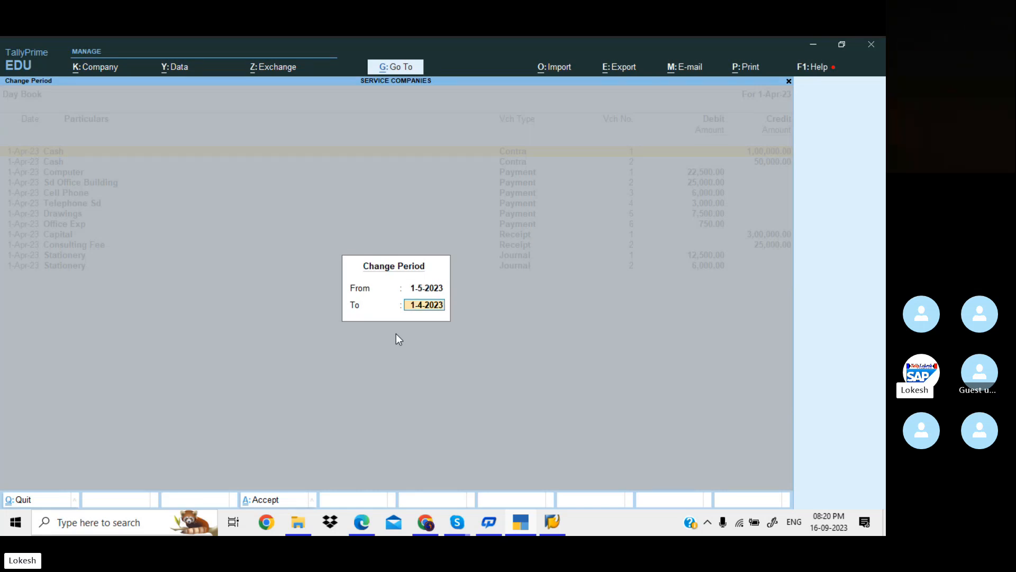
text(1-5)
key(Return)
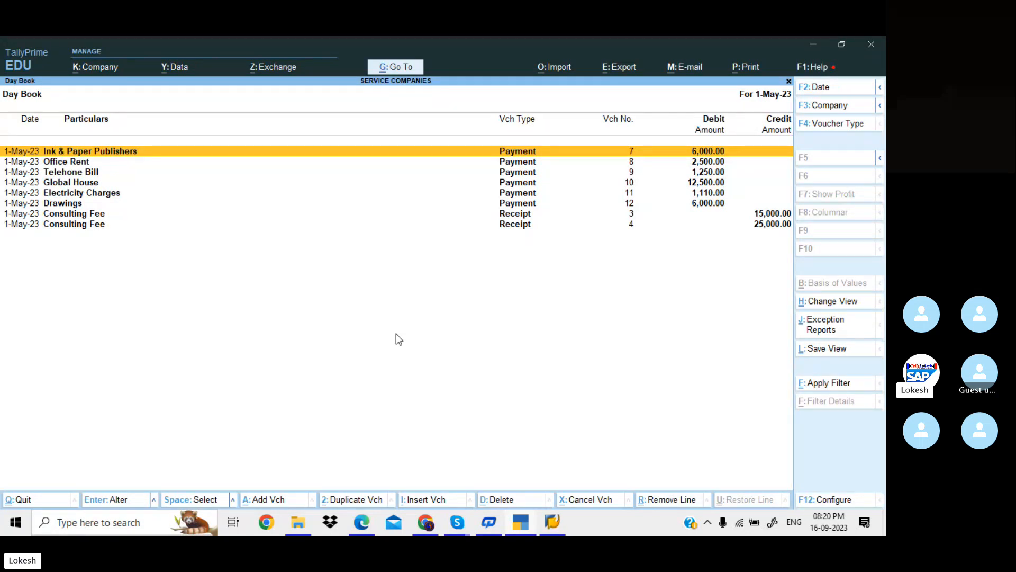
Close the Day Book and open the Profit & Loss A/c in its detailed view.
key(Escape)
key(Return)
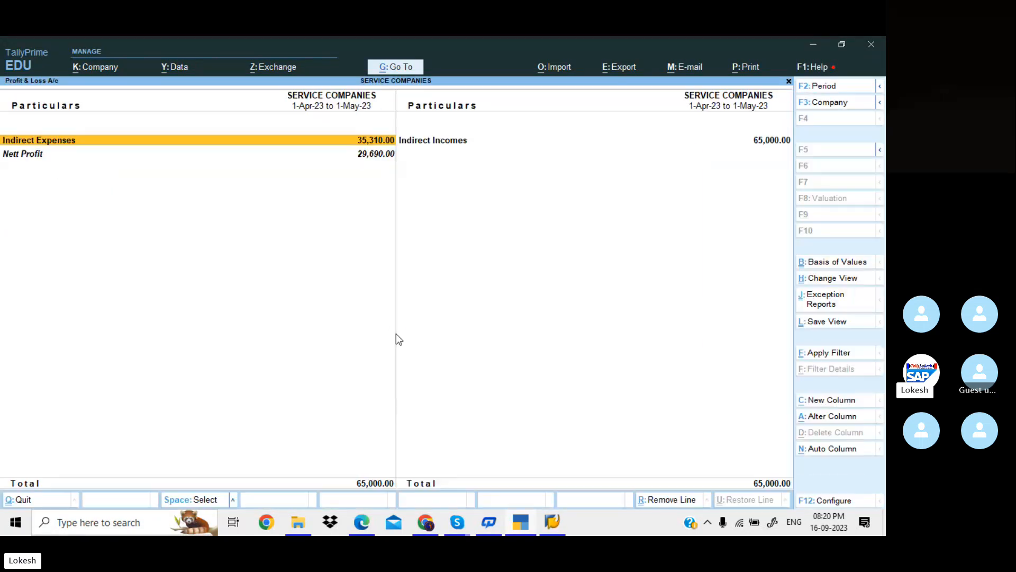
key(alt+F5)
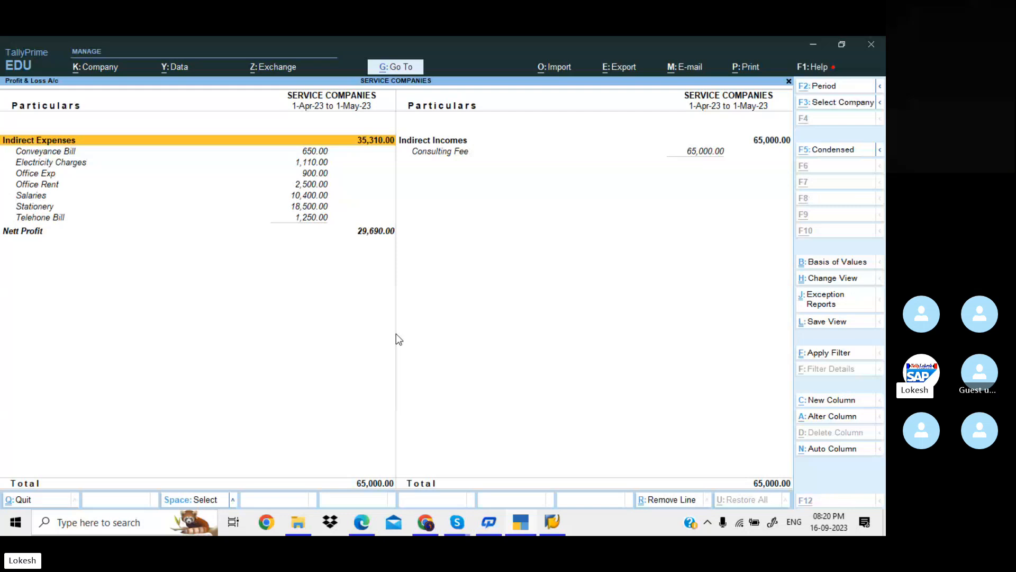
Limit the Profit & Loss A/c to 1-4-2023 and examine the April figures down to the Nett Profit line.
key(F2)
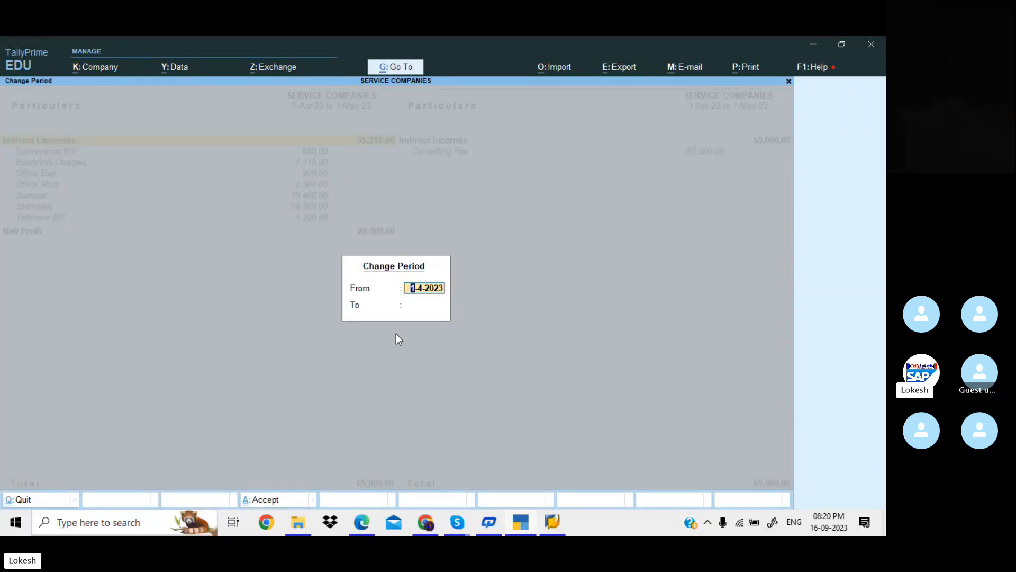
key(Return)
text(1-4)
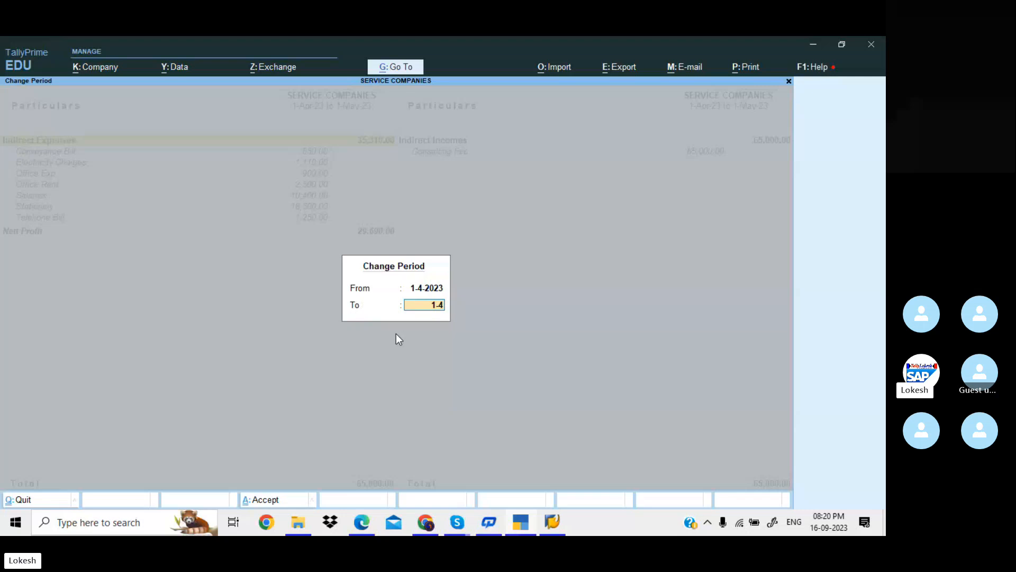
key(Return)
key(Down)
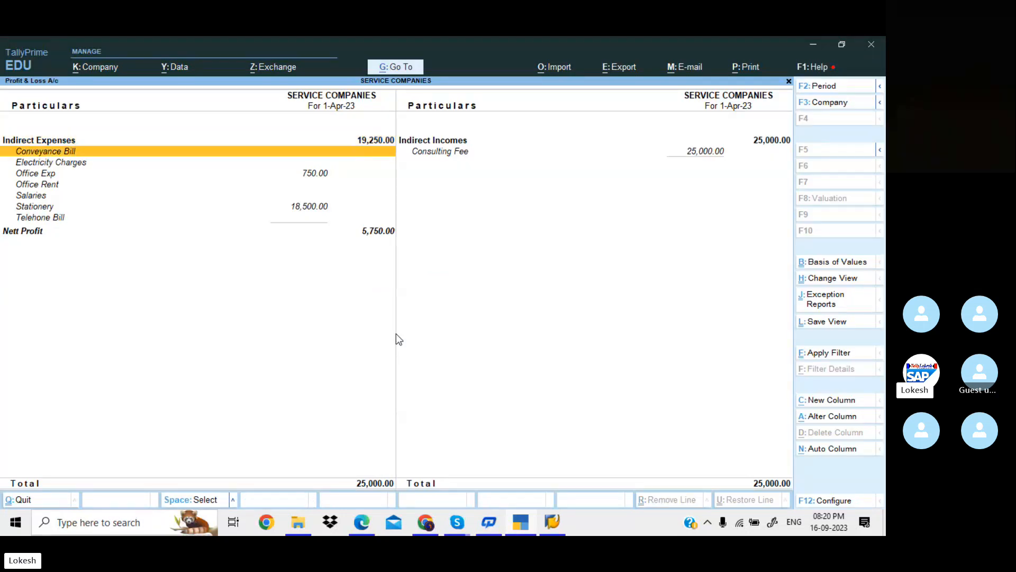
key(End)
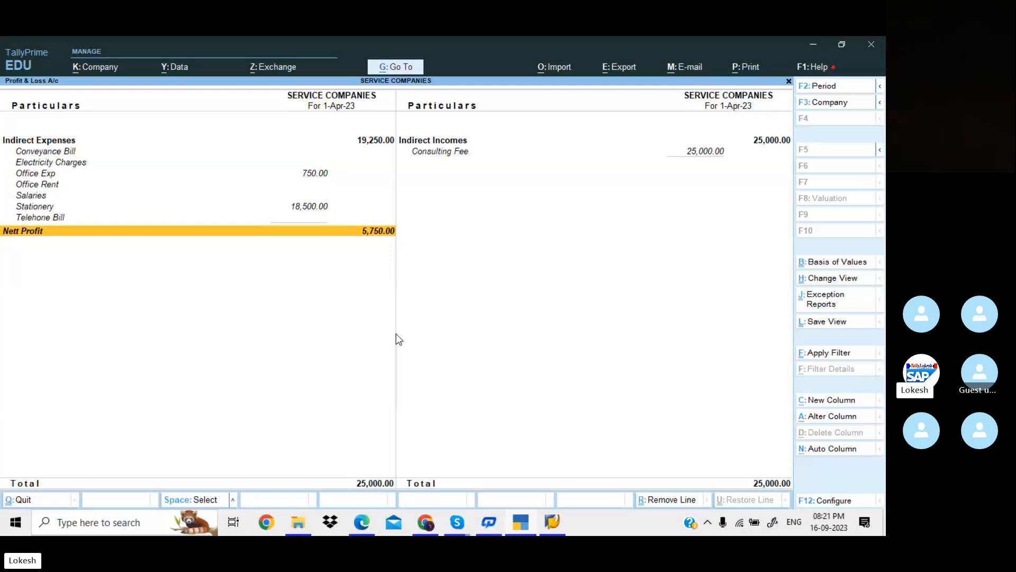
Extend the Profit & Loss A/c period to 1-5-2023, review the ledgers down to Nett Profit, and close the report.
key(F2)
key(Return)
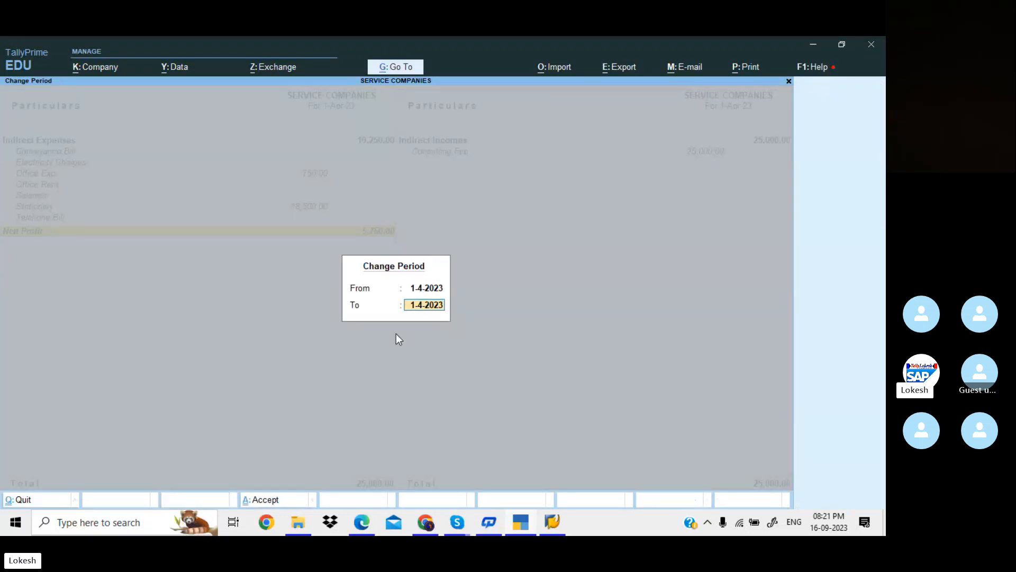
text(1-5)
key(Return)
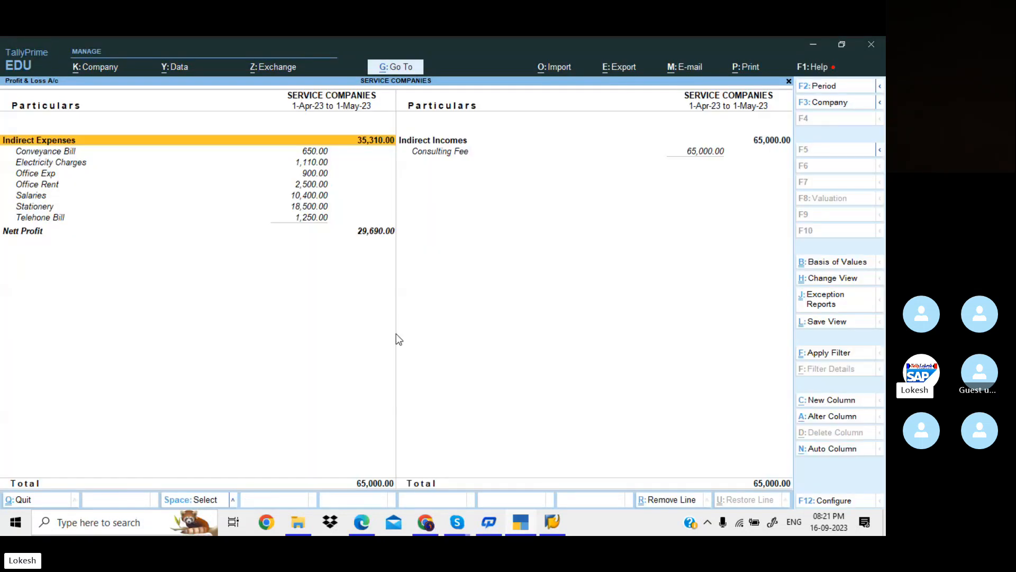
key(Down)
key(Down)
key(Down)
key(Down)
key(Down)
key(Down)
key(Down)
key(Down)
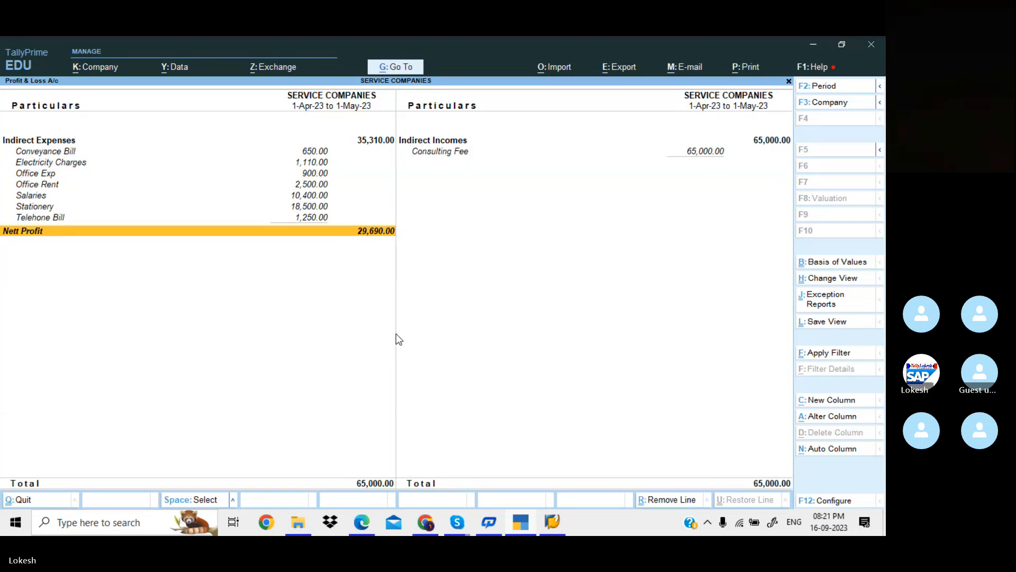
key(Escape)
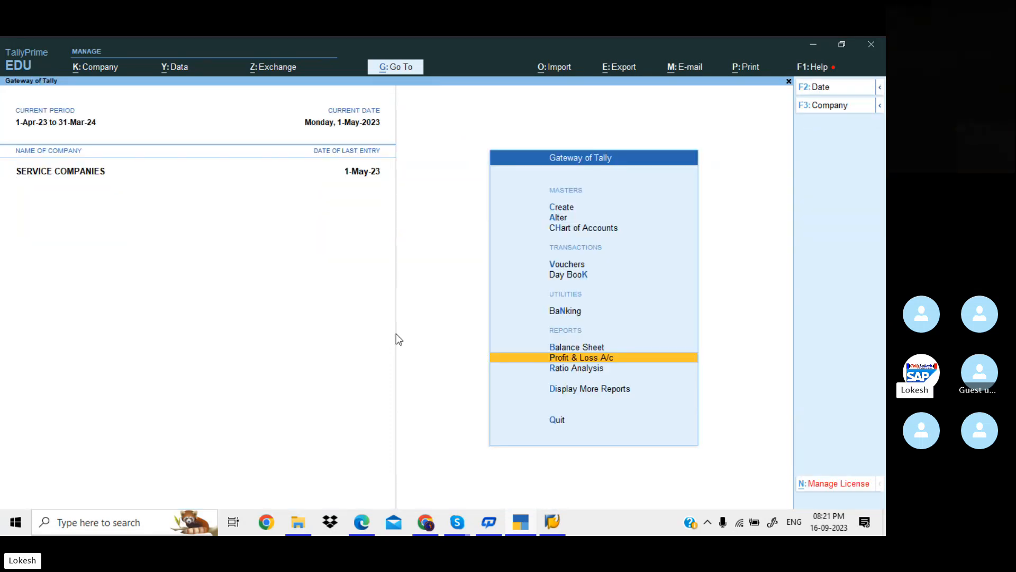
Open voucher entry from the Gateway of Tally.
key(Up)
key(Up)
key(Up)
key(Up)
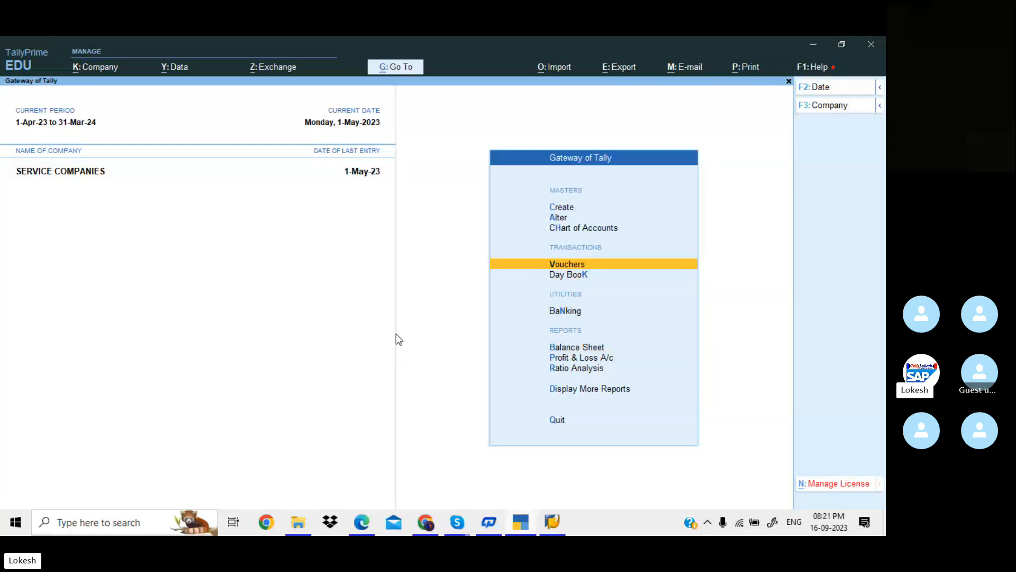
key(Return)
Switch to the exercise PDF and read the June transactions, including entry 22, the Raj Travels invoice for cab hiring charges.
key(alt+Tab)
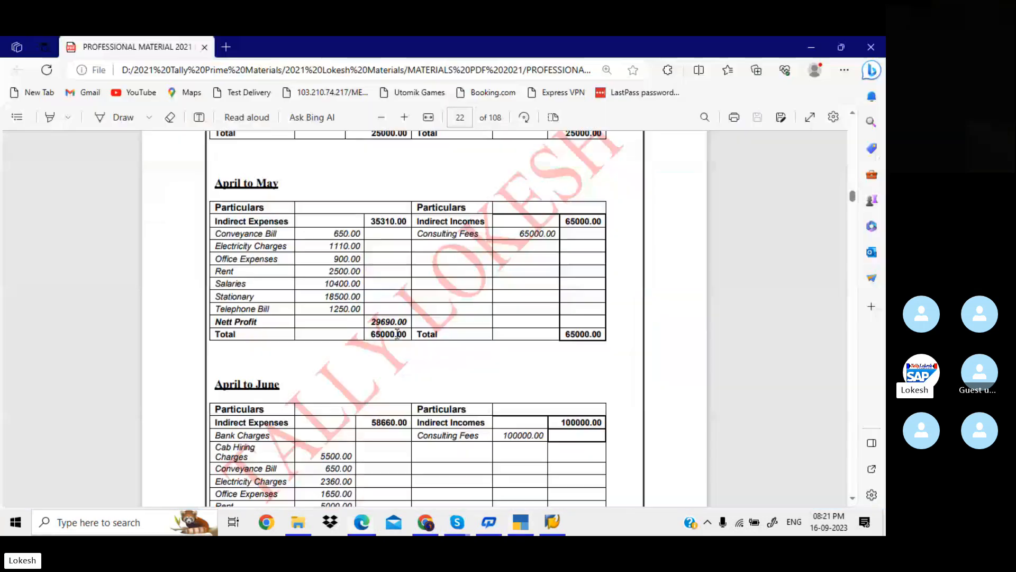
scroll(397, 334, up, 15)
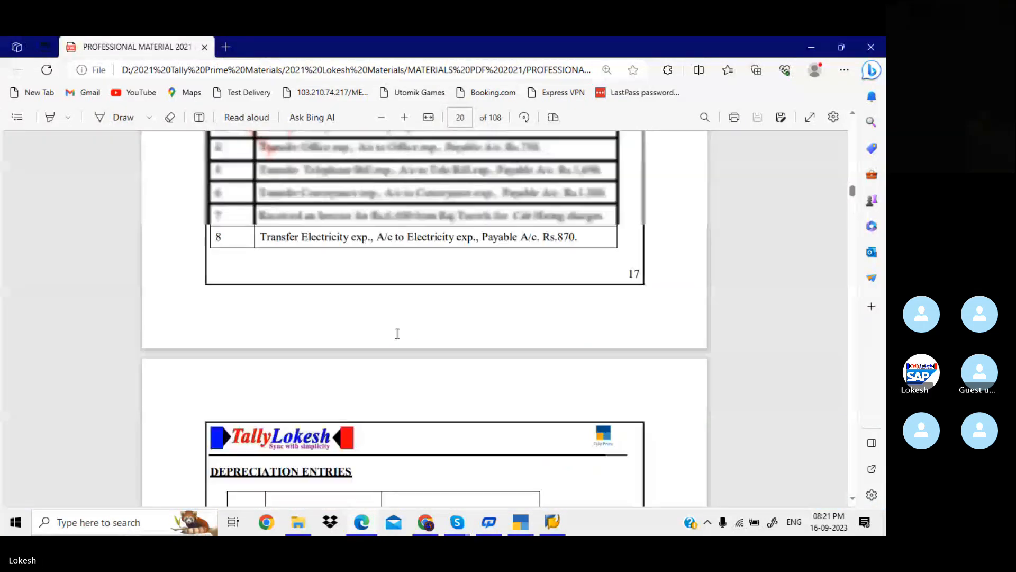
scroll(397, 334, up, 20)
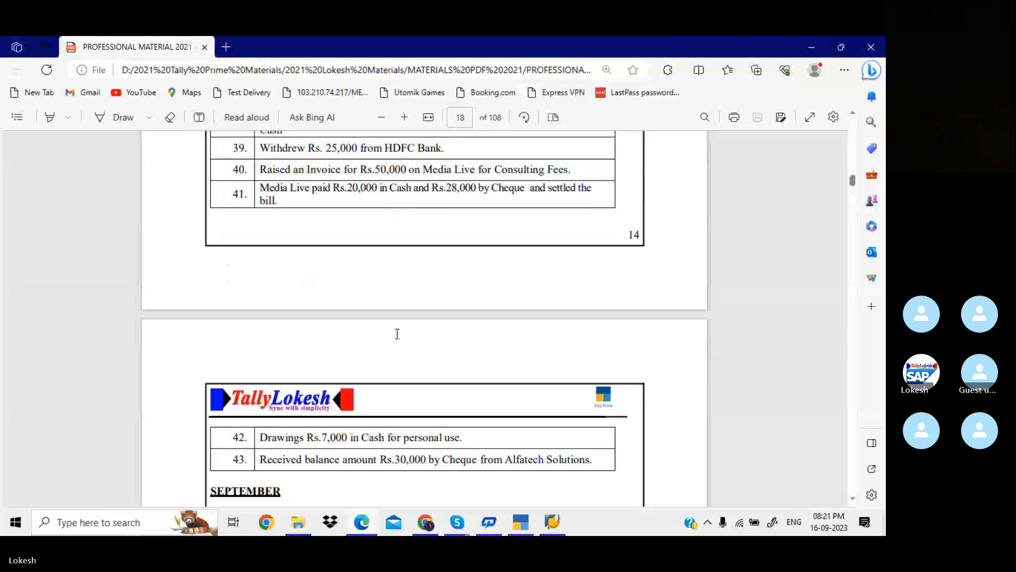
scroll(397, 334, up, 7)
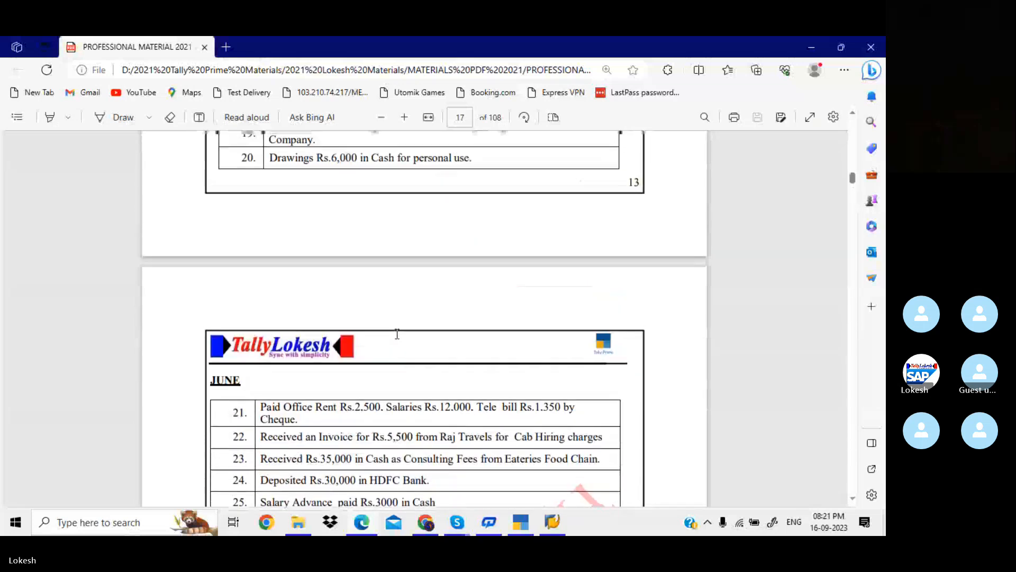
scroll(397, 334, down, 6)
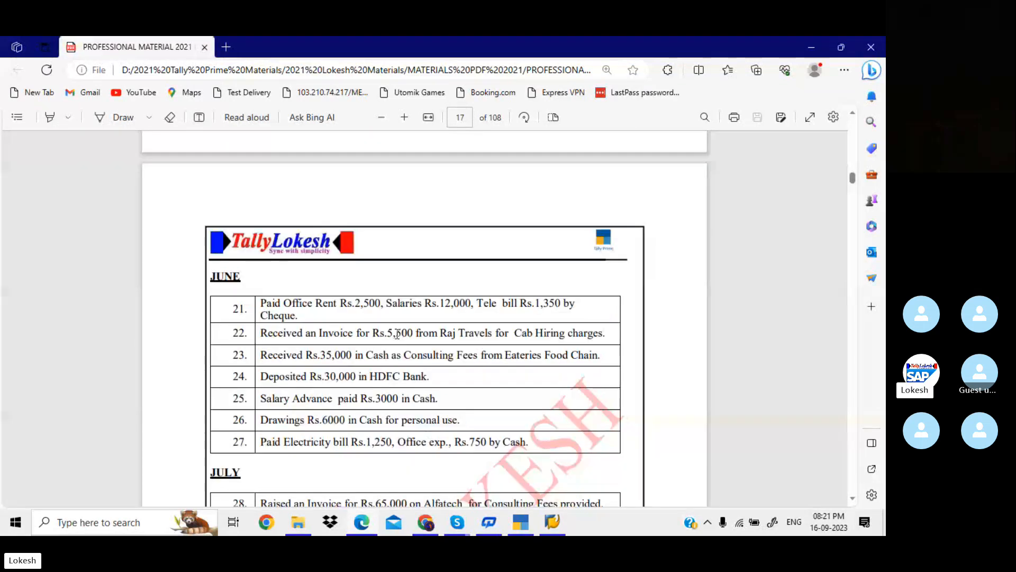
scroll(397, 334, down, 2)
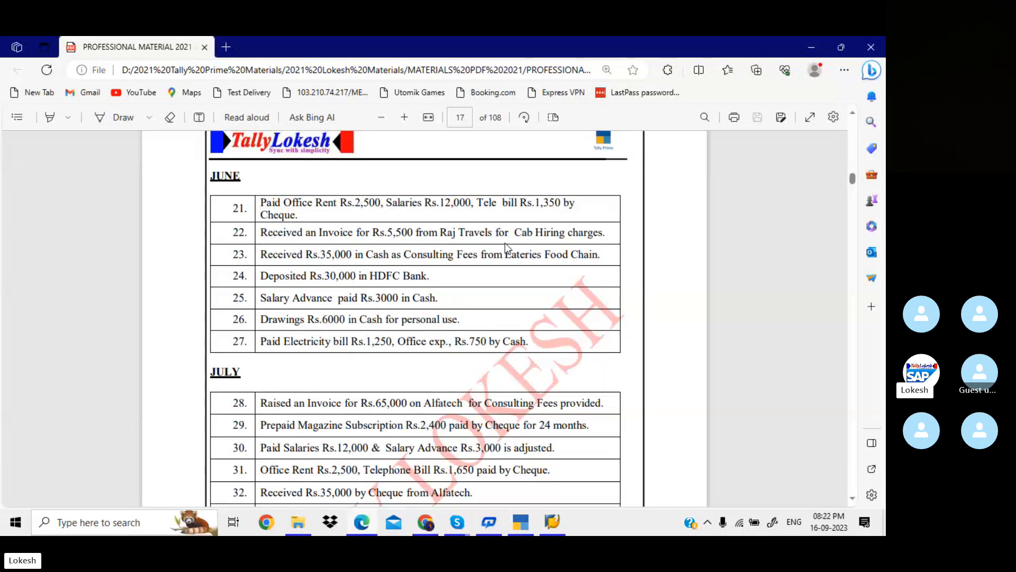
drag(496, 233, 536, 236)
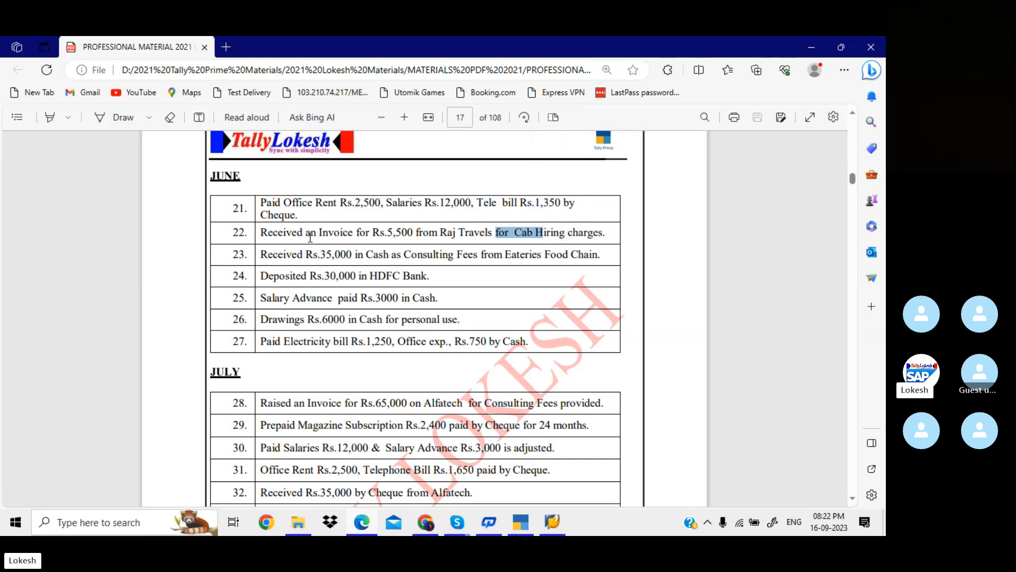
Return to TallyPrime and set the payment voucher date to 1-6.
click(524, 527)
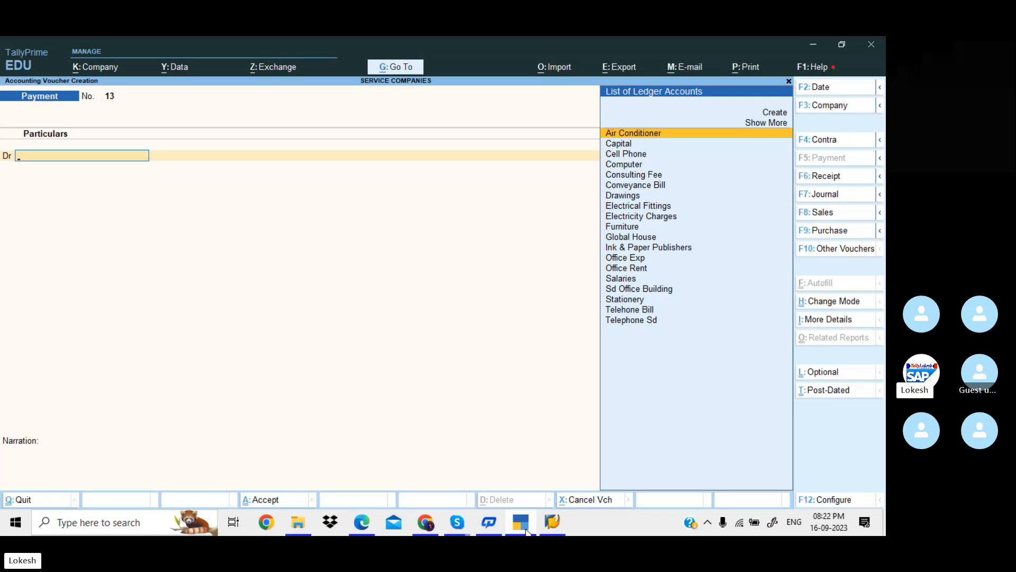
click(836, 93)
text(1-6)
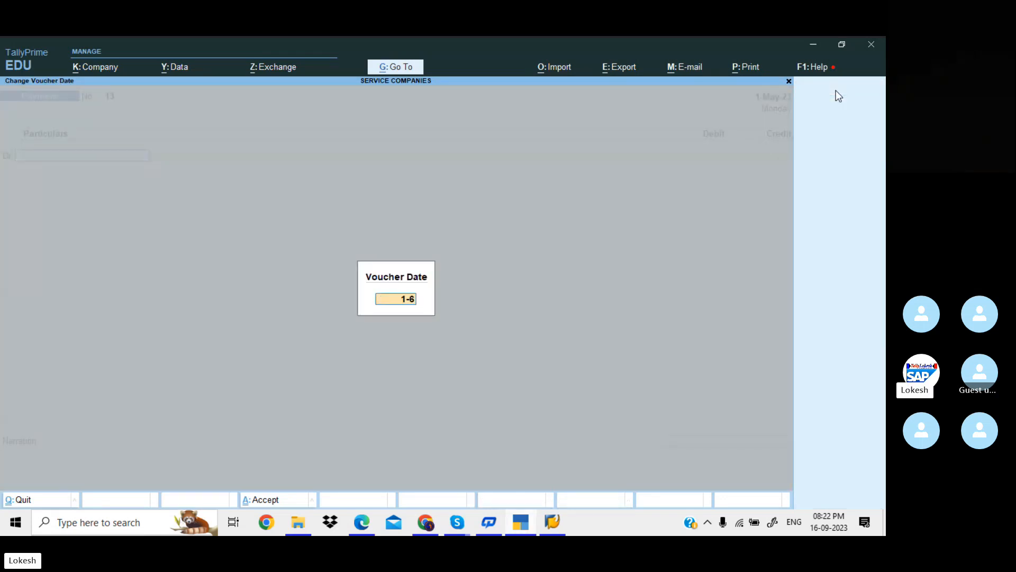
key(Return)
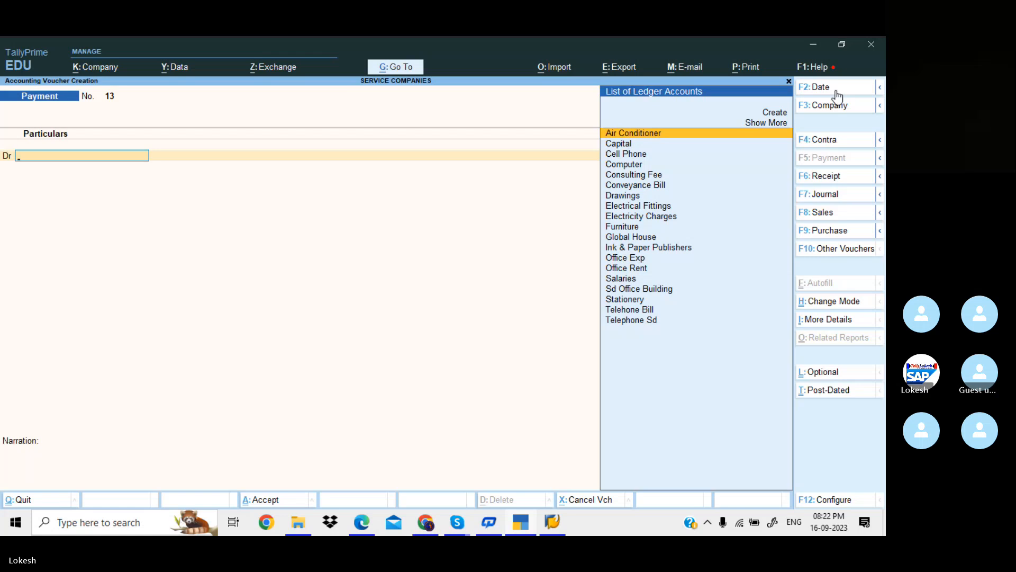
Create the ledger Cab Hiring Charges under Indirect Expenses from the debit line of the payment voucher.
key(alt+c)
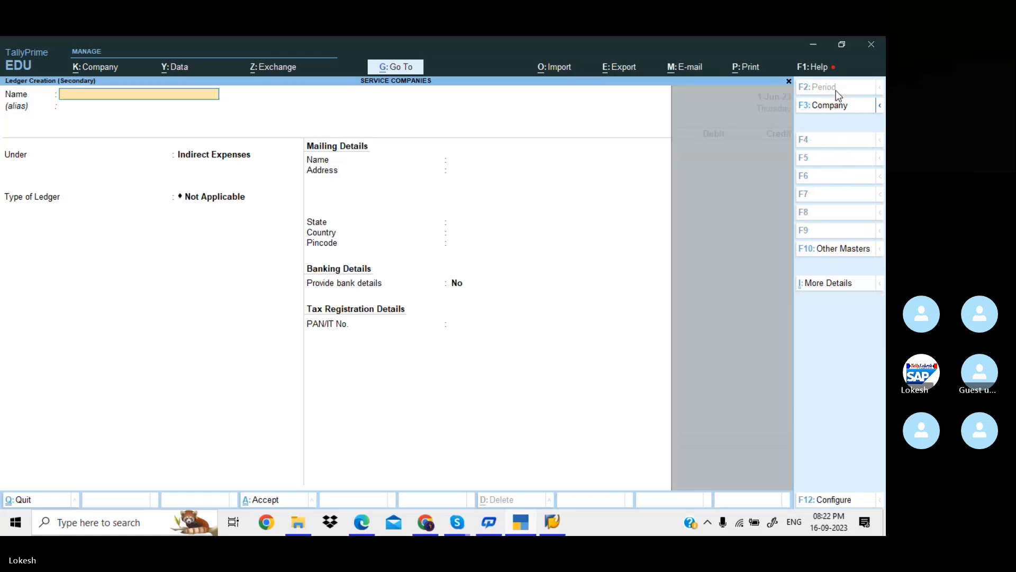
text(Ca)
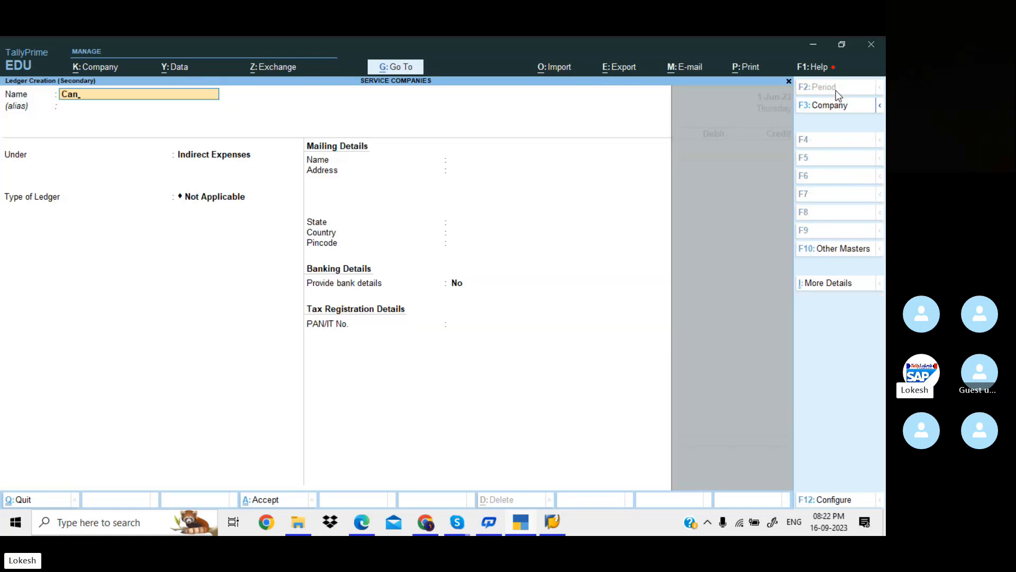
text(b H)
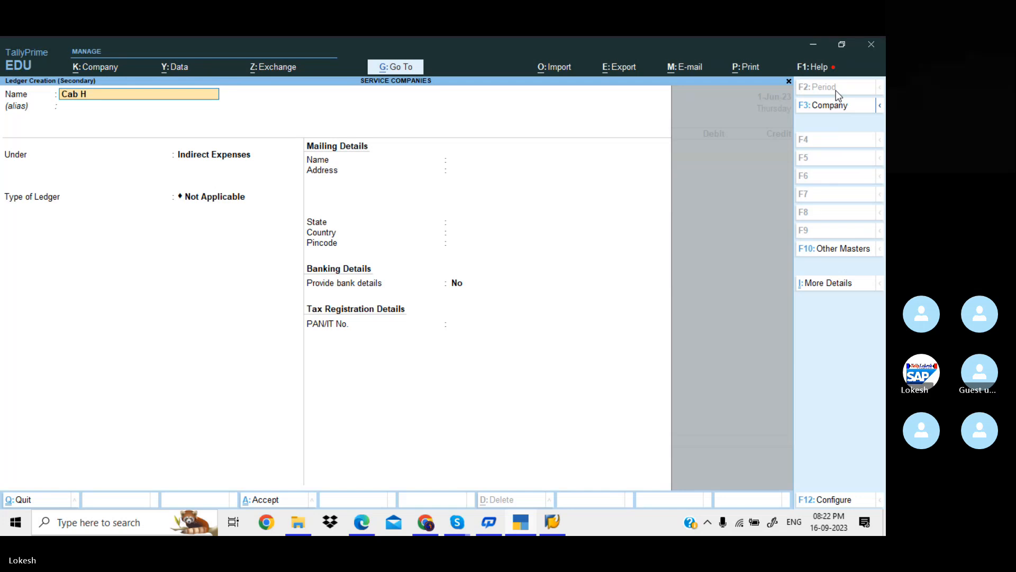
text(iring charges)
key(Return)
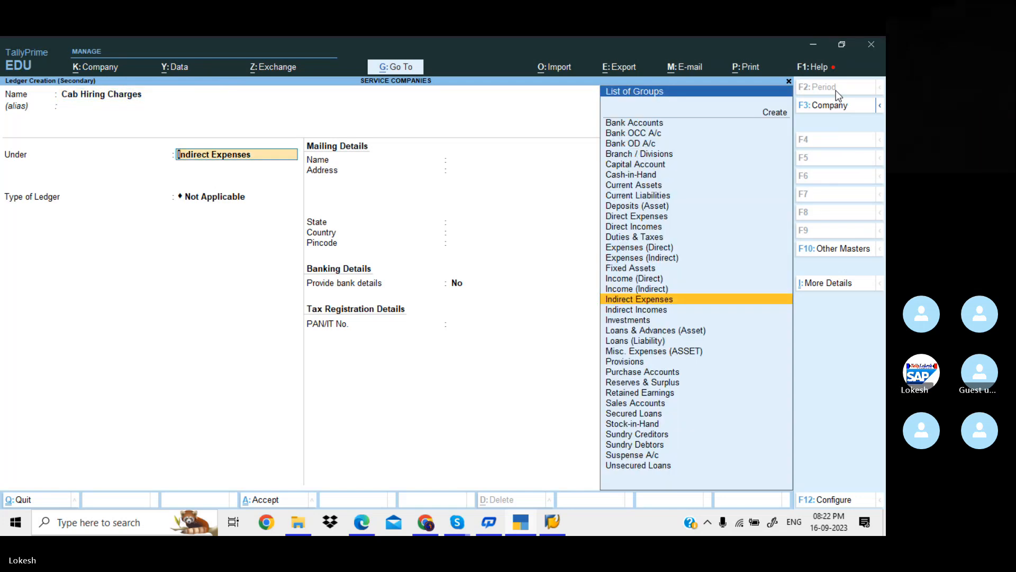
key(Return)
key(Return)
key(ctrl+a)
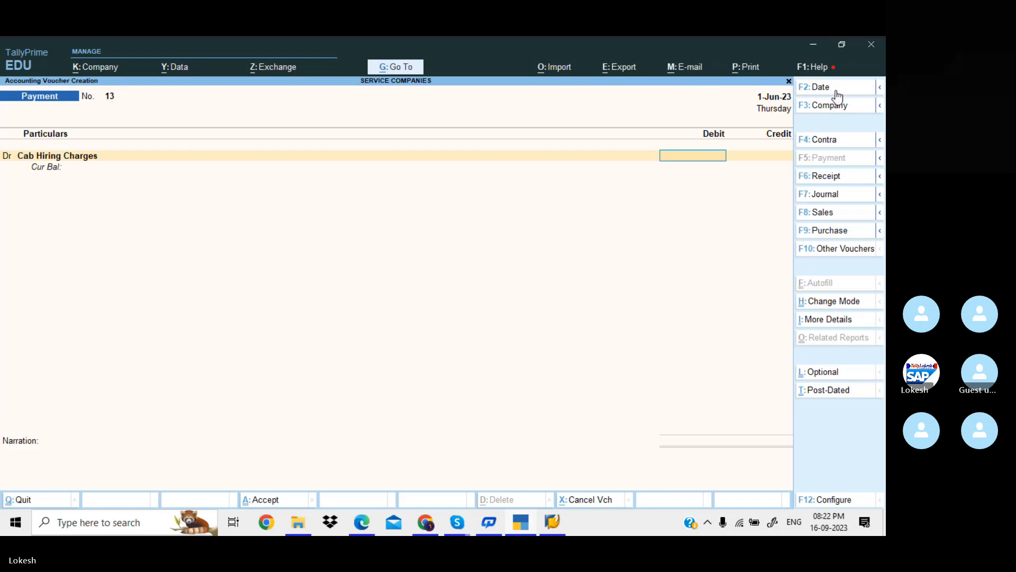
Check June entry 22 in the exercise PDF and set the Cab Hiring Charges debit to 5,500.
key(alt+Tab)
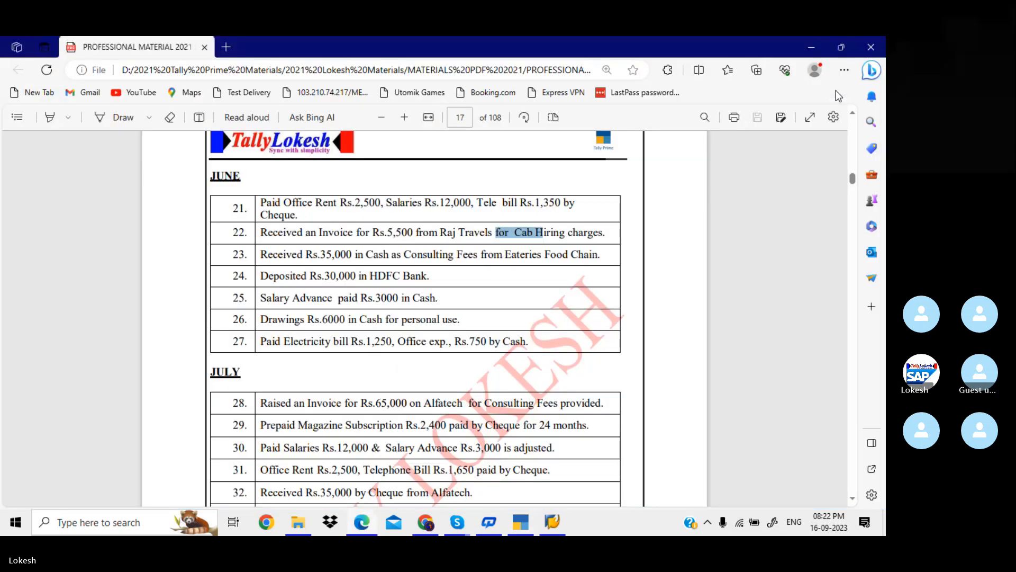
key(alt+Tab)
text(5500)
key(Return)
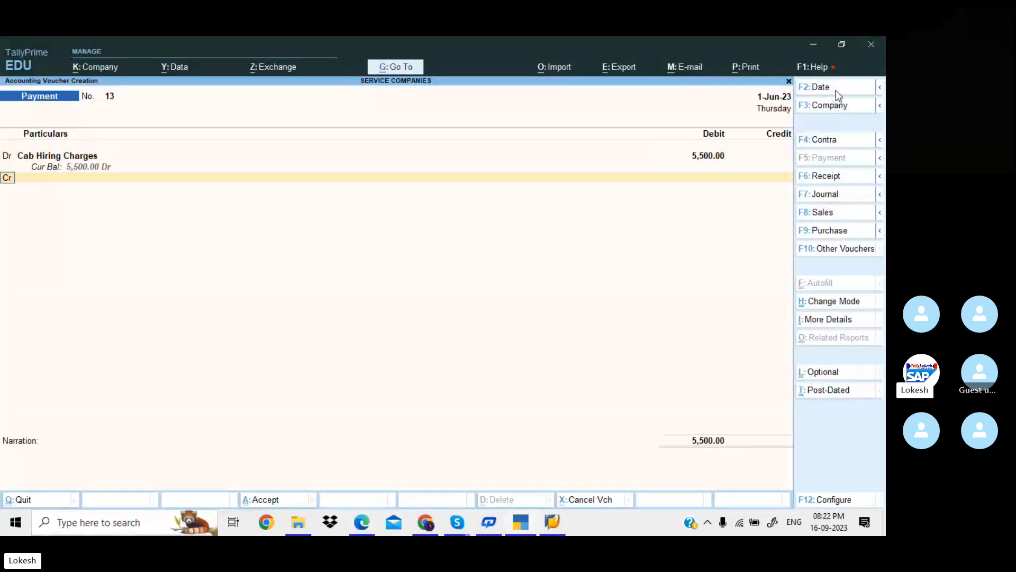
Check the supplier in the exercise PDF and create the credit ledger Raj Travels under Sundry Creditors, with Andhra Pradesh as the state.
key(alt+Tab)
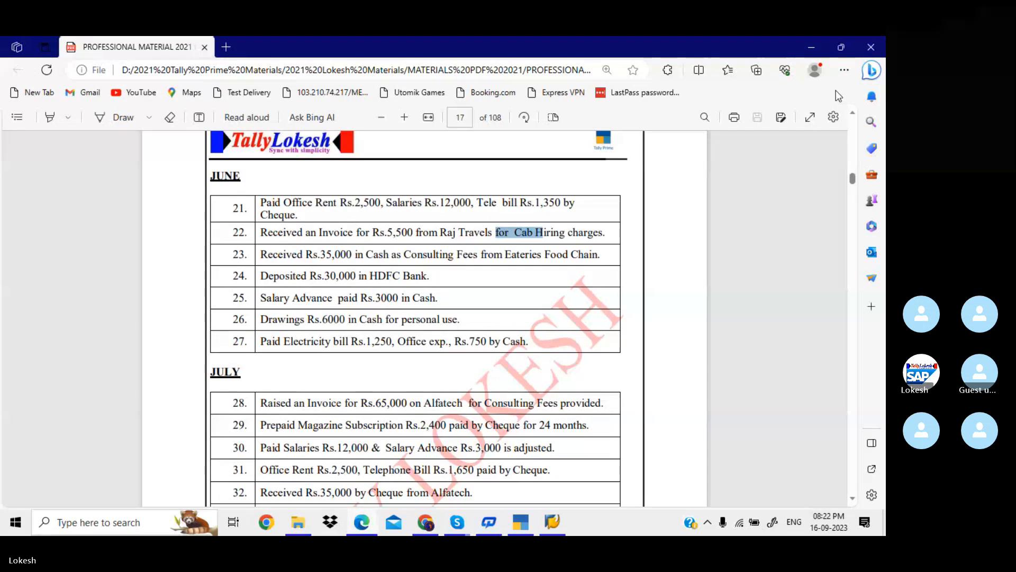
key(alt+Tab)
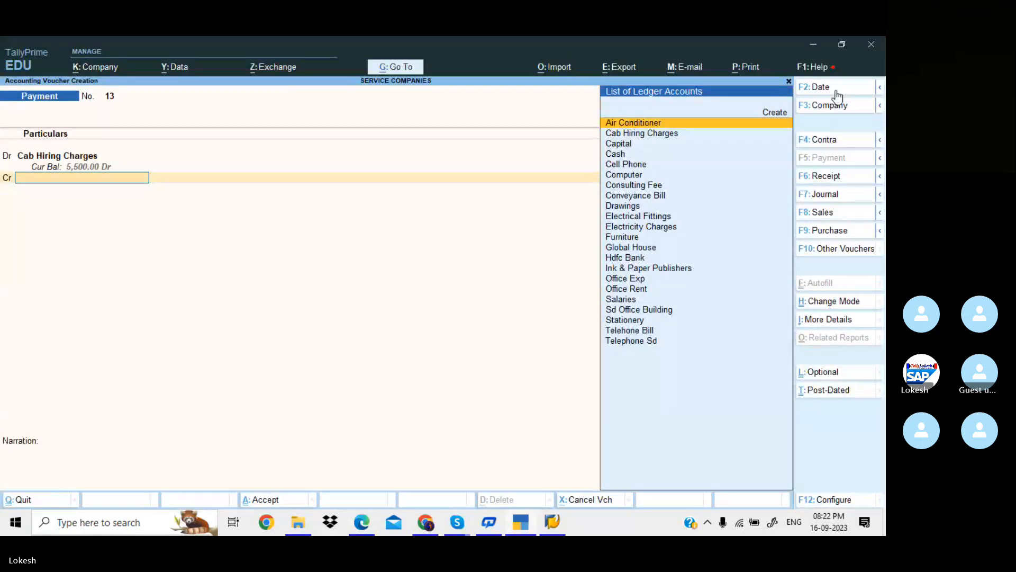
key(alt+c)
text(Raj)
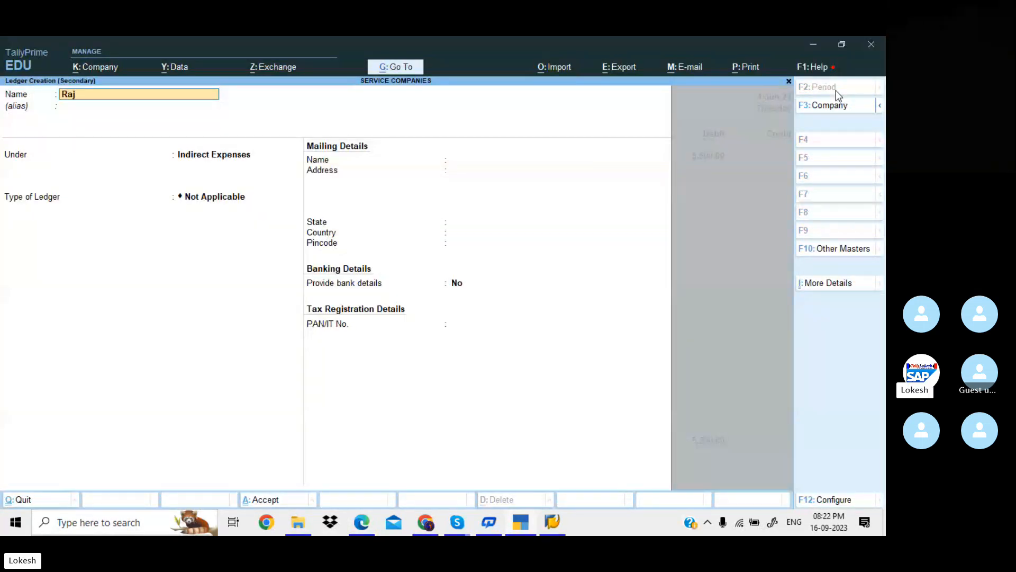
text( Travels)
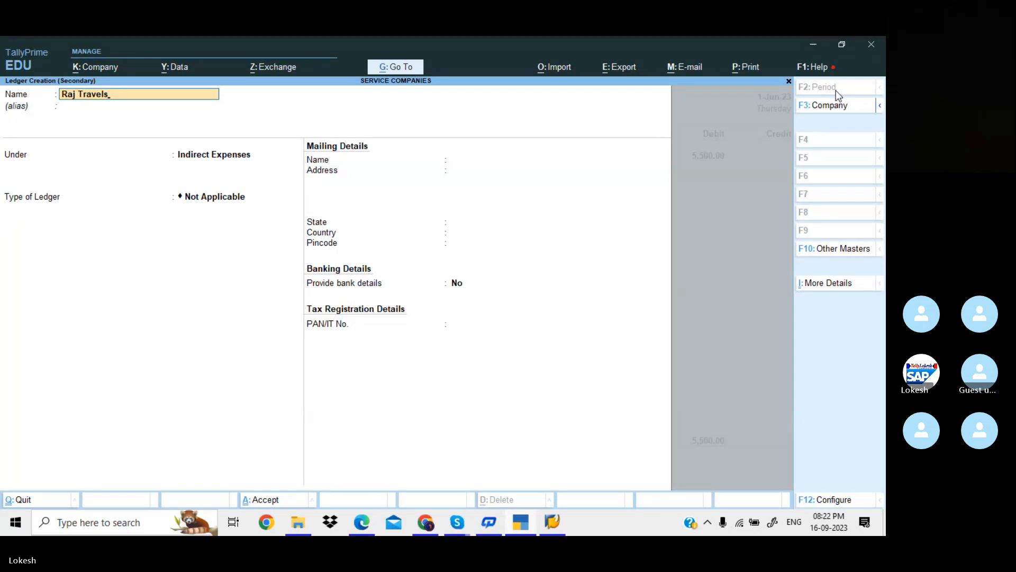
key(Return)
text(Sun)
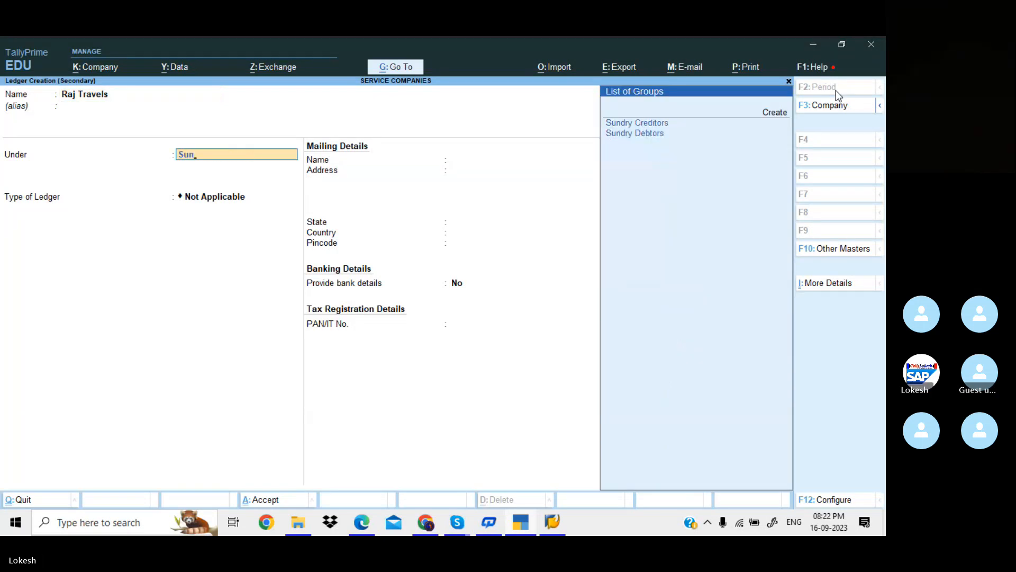
key(Return)
key(Return)
key(Return)
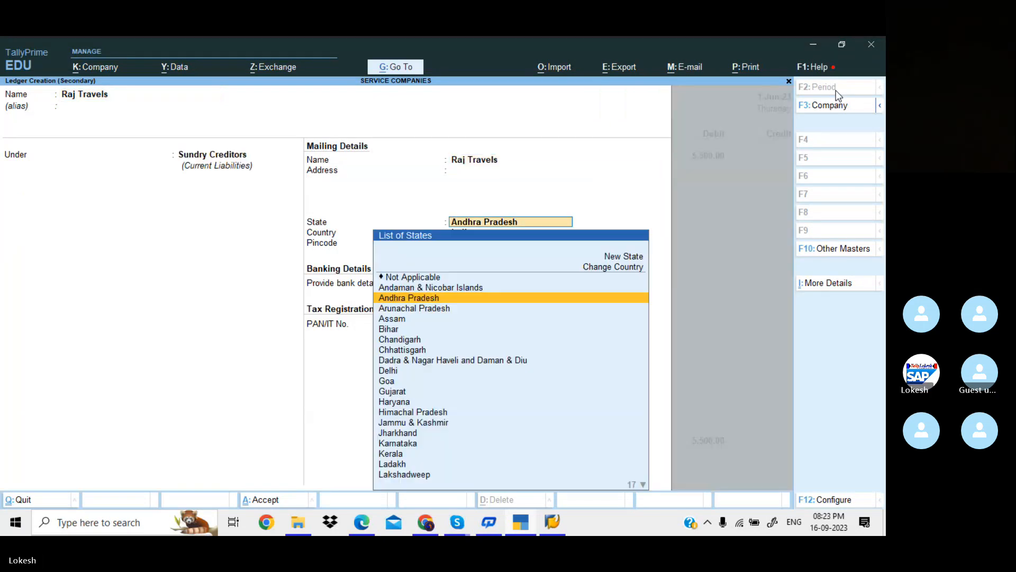
key(Return)
key(Return)
key(Return)
key(Return)
key(Return)
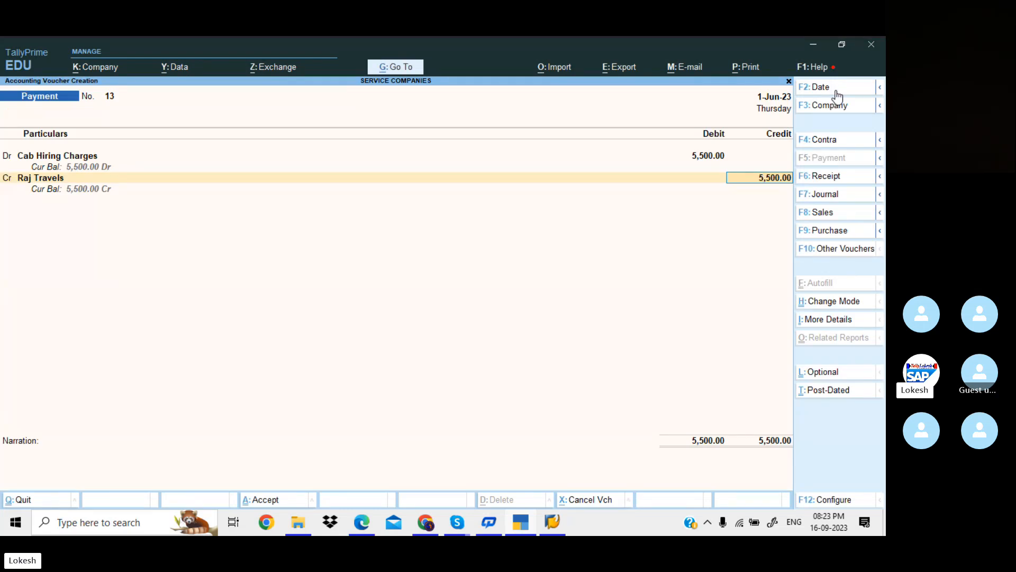
Try to save the cab hiring entry as a payment voucher.
key(Return)
key(Return)
key(Return)
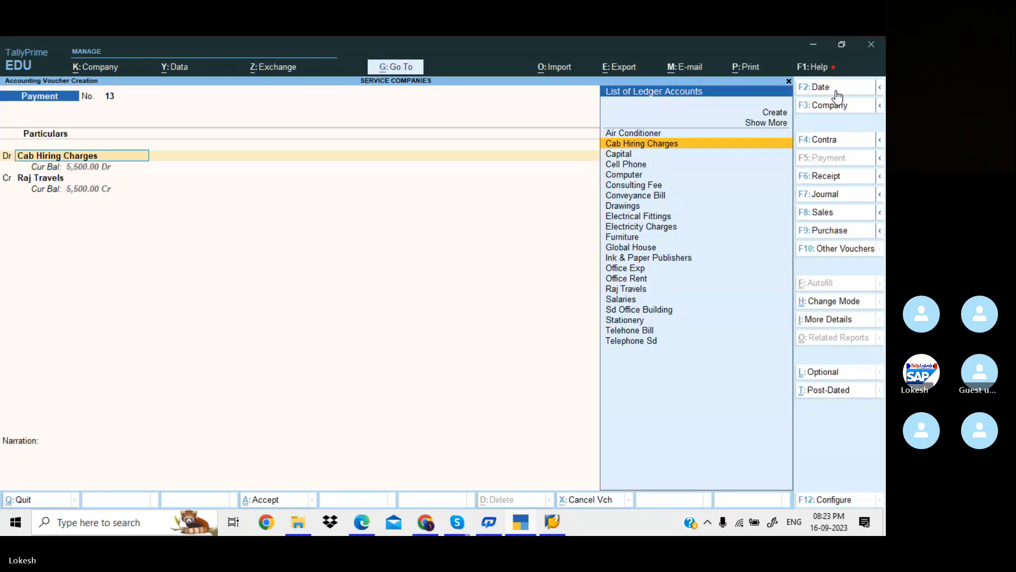
key(Return)
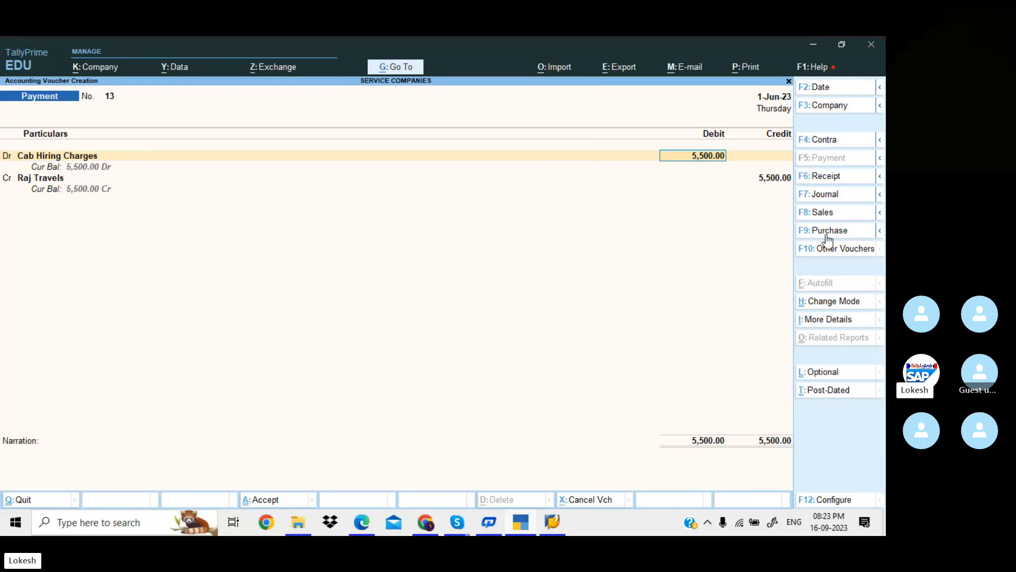
Change the cab hiring entry to a Journal voucher, keep the 5,500 credit to Raj Travels, and save it without narration.
click(834, 195)
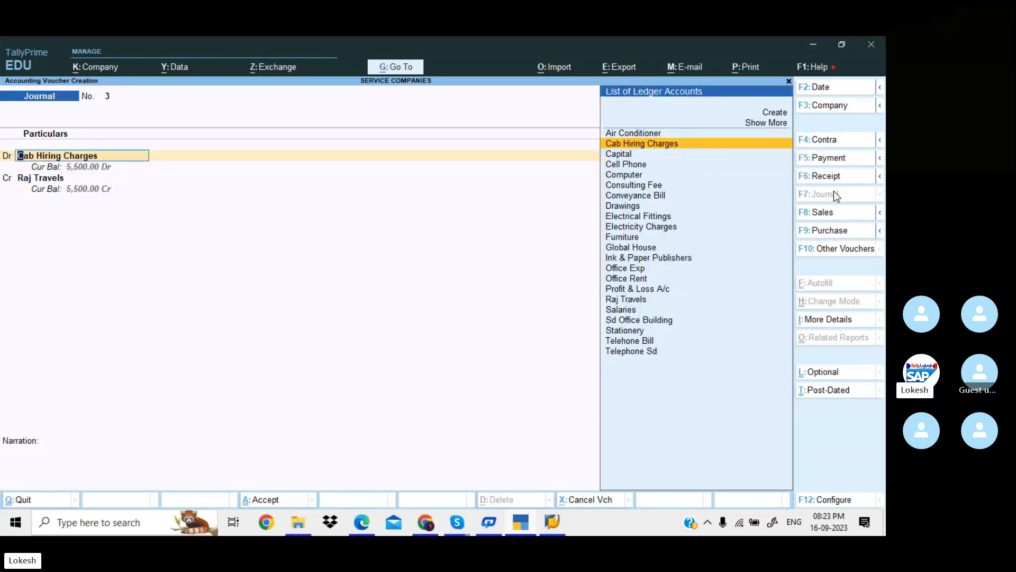
key(Return)
key(Return)
key(Return)
key(Return)
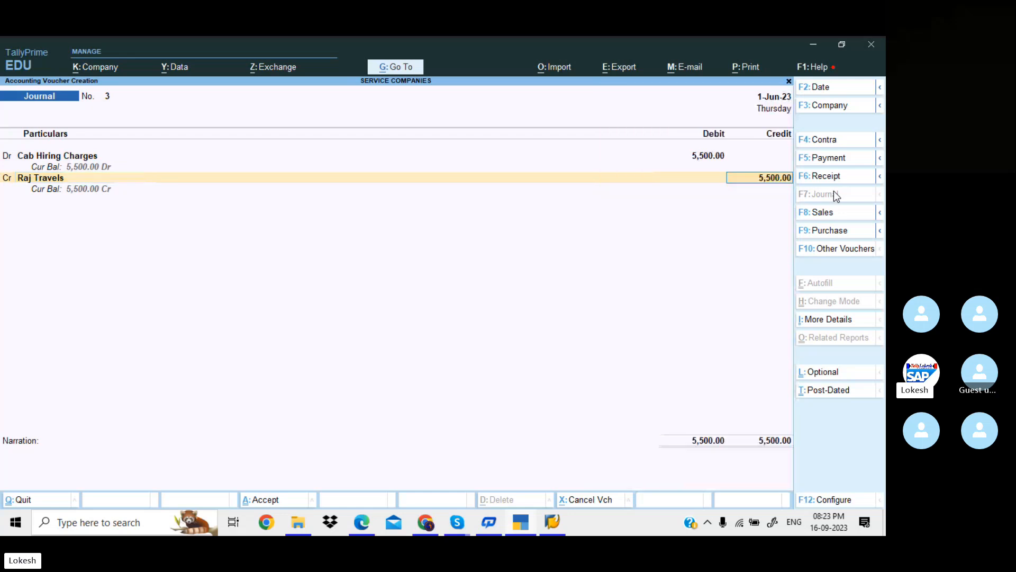
key(Return)
key(Return)
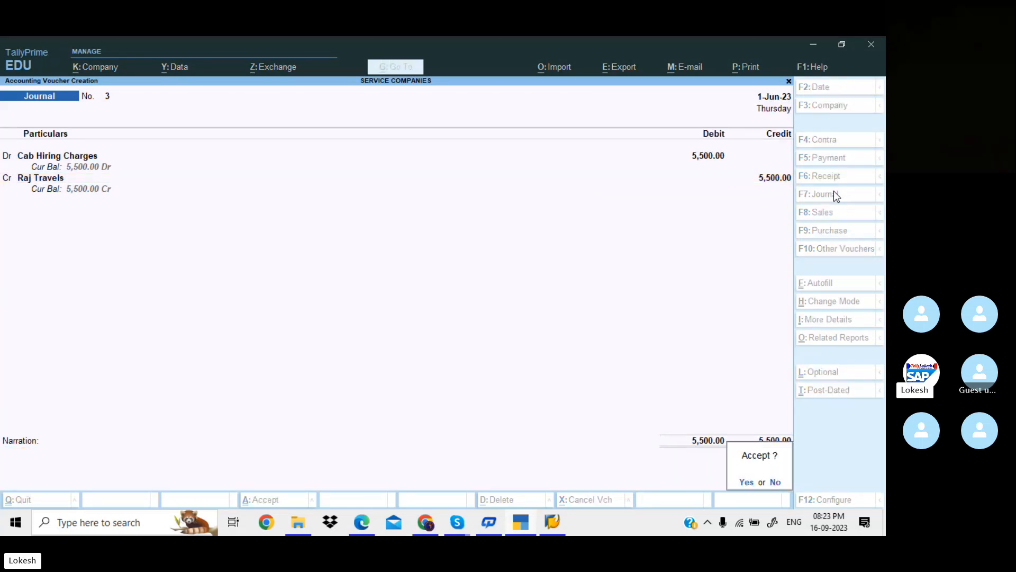
key(Return)
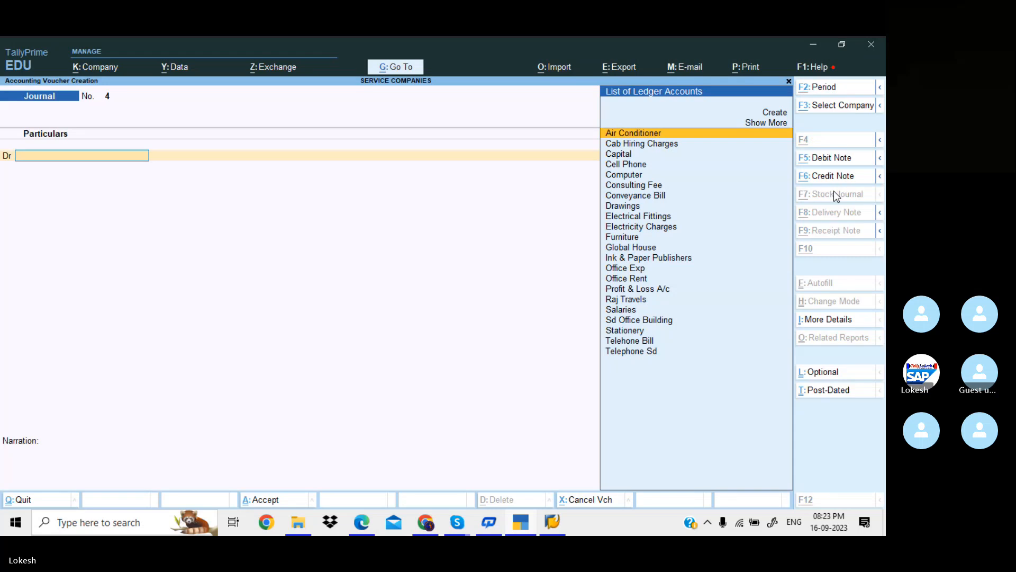
Read June entry 25 in the exercise PDF and start a payment voucher in TallyPrime for the salary advance.
key(alt+Tab)
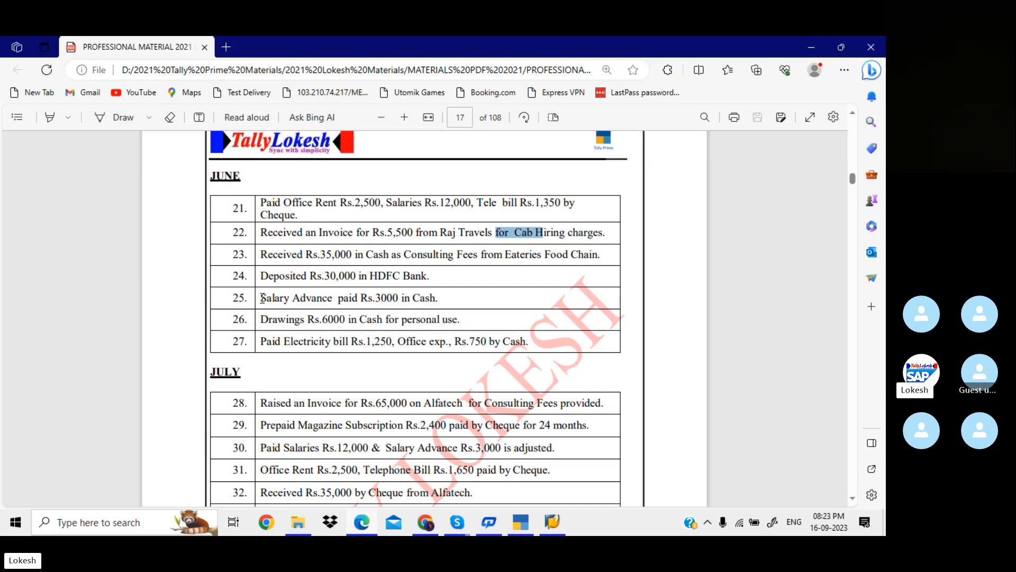
key(alt+Tab)
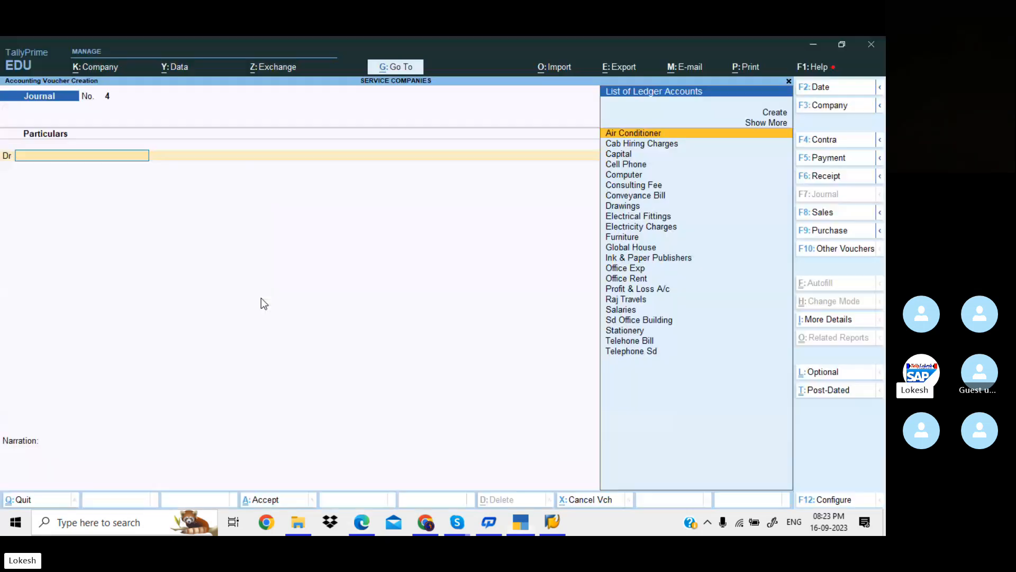
click(821, 158)
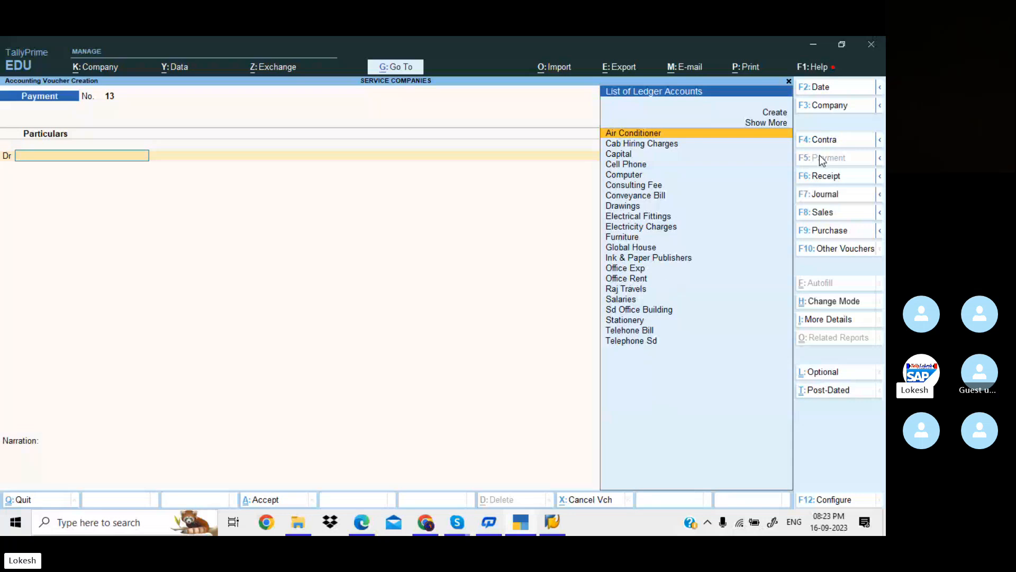
Create the ledger Salary Advance under Current Assets for the debit line, keeping Andhra Pradesh as the state.
key(alt+c)
text(Salar)
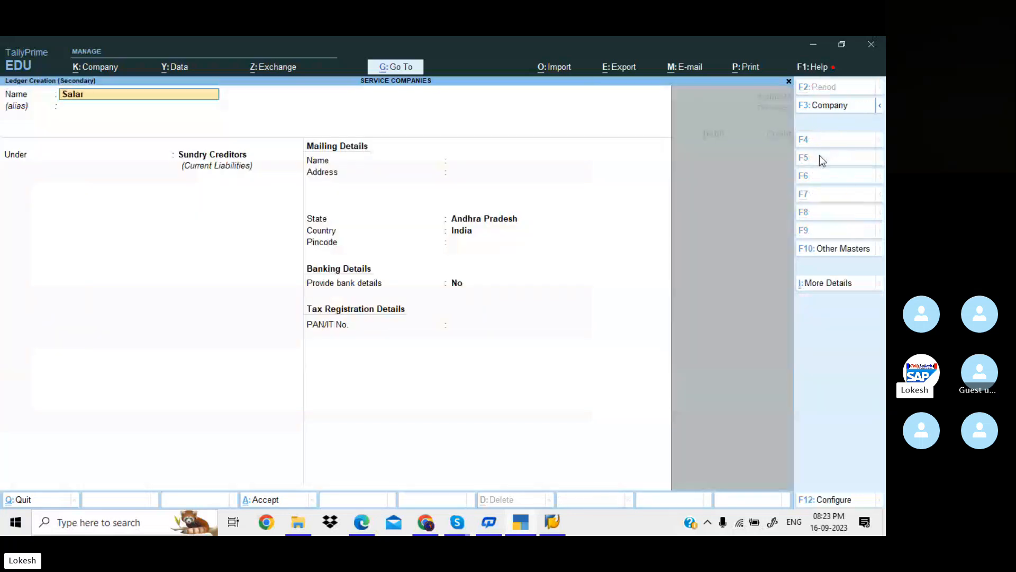
text(y Advance)
key(Return)
text(Cur)
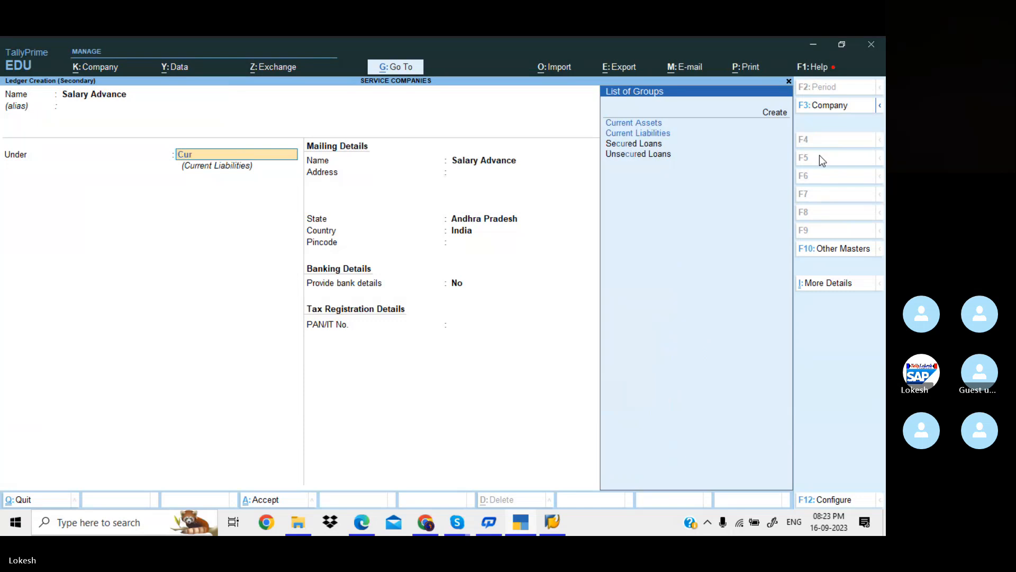
key(Return)
key(Return)
key(Return)
key(Return)
key(Return)
key(Return)
key(Return)
key(Return)
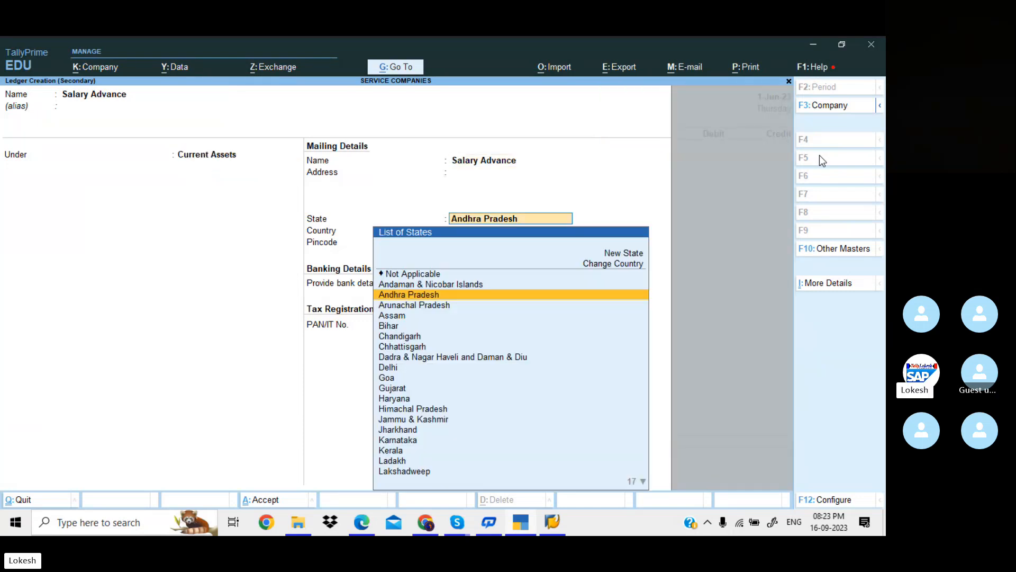
key(Return)
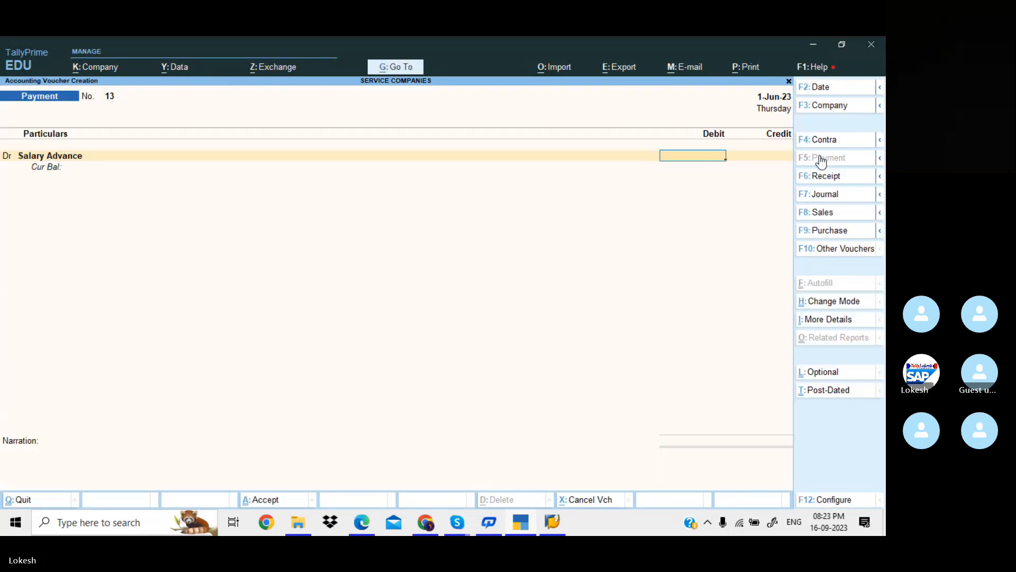
Check the salary advance amount in the exercise PDF and set the Salary Advance debit to 3,000.
key(alt+Tab)
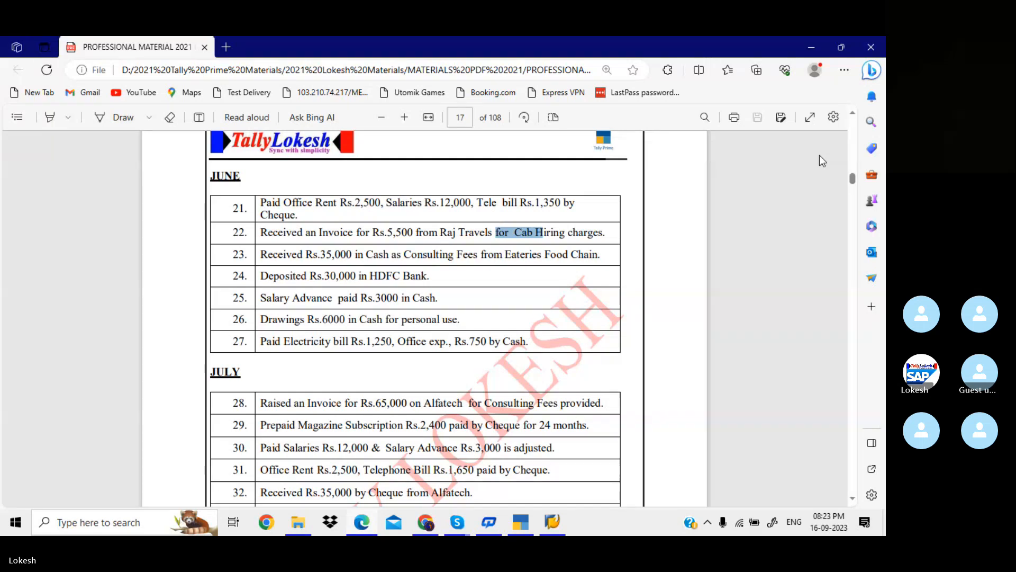
key(alt+Tab)
text(3000)
key(Return)
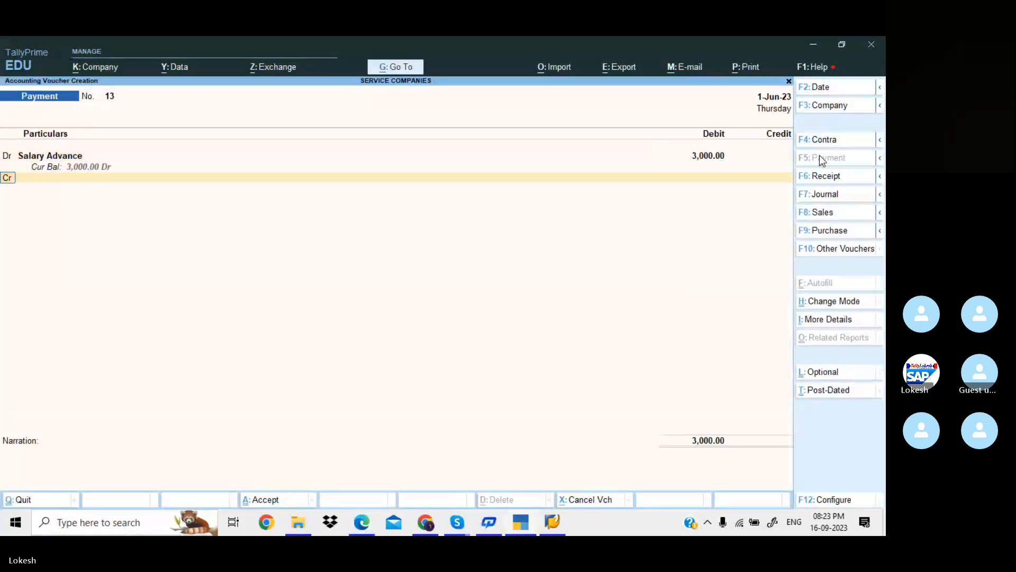
Credit Cash with 3,000 and save the salary advance payment voucher without narration.
key(Return)
key(Down)
key(Down)
key(Down)
key(Return)
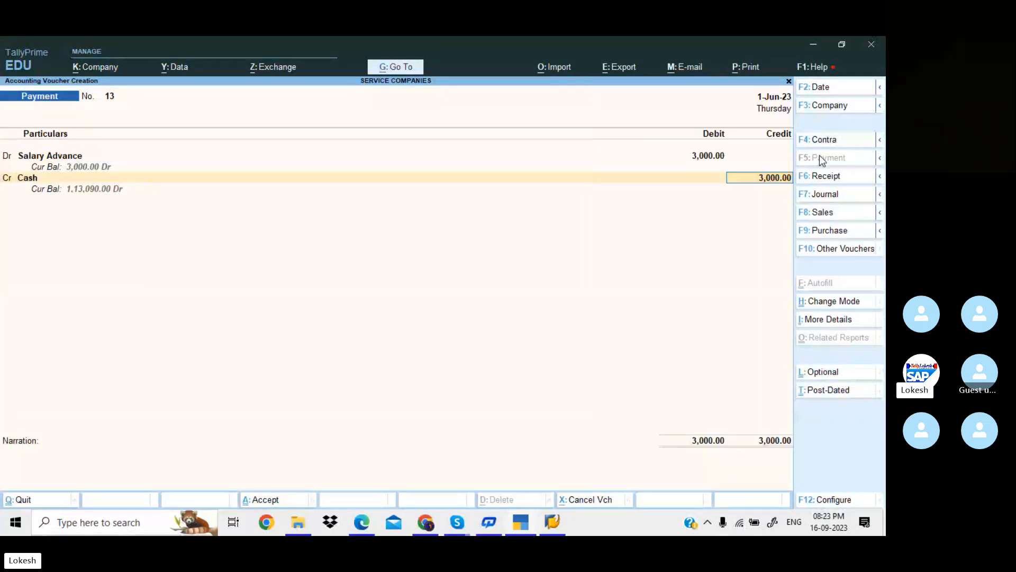
key(Return)
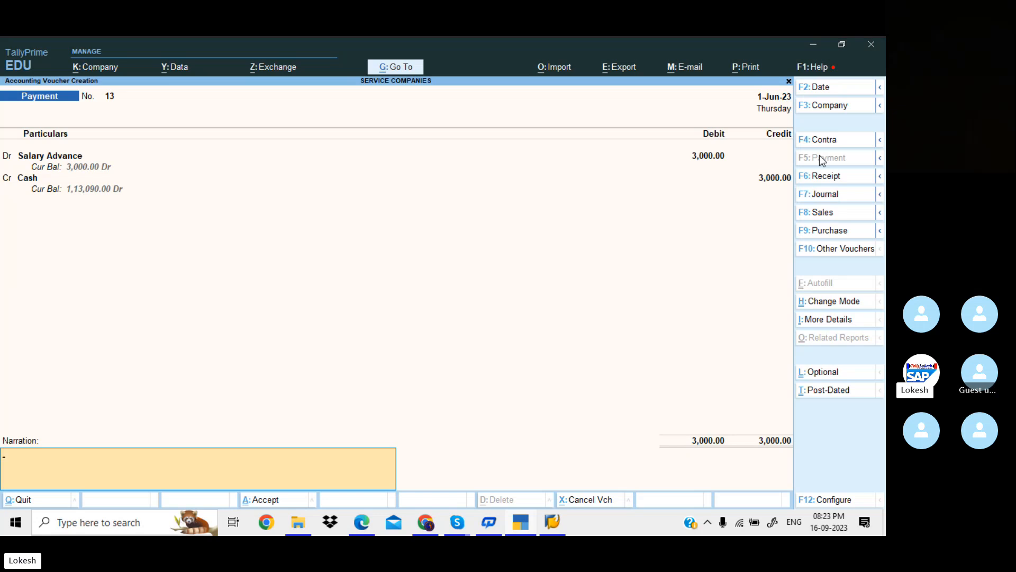
key(Return)
key(Return)
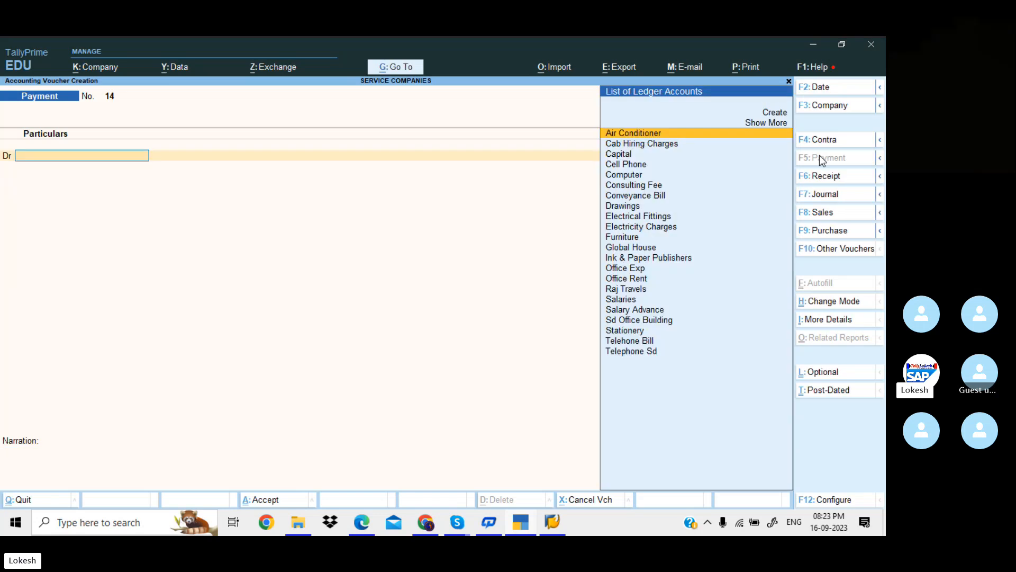
Switch to the exercise PDF and review the remaining June and July transactions.
key(alt+Tab)
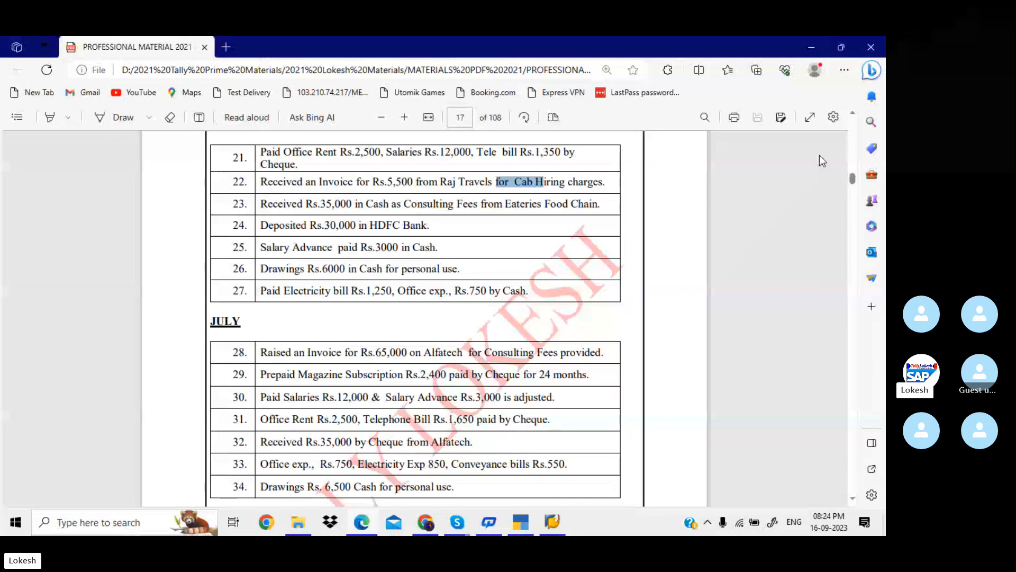
scroll(820, 158, up, 1)
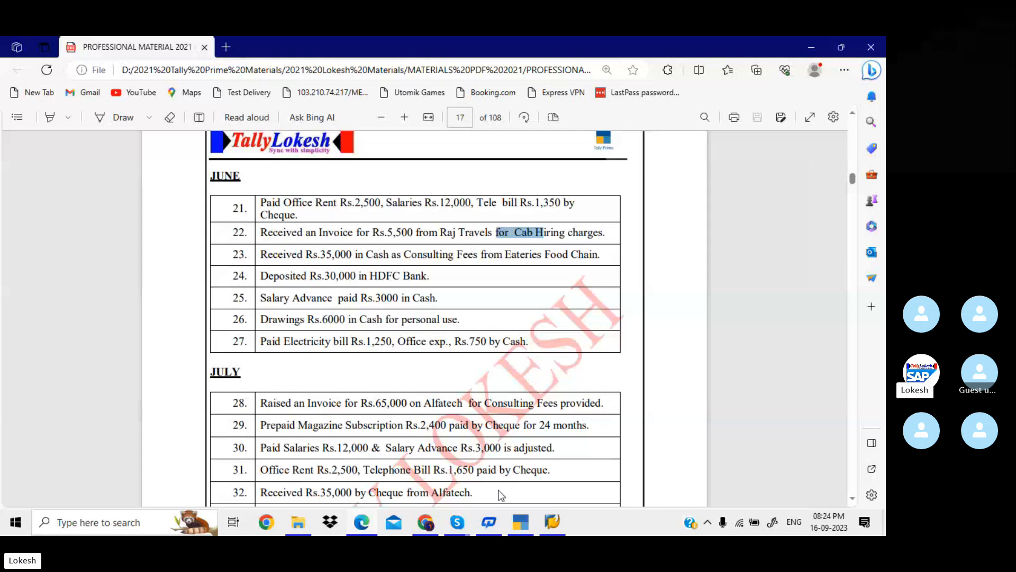
mouse_move(524, 524)
mouse_move(458, 523)
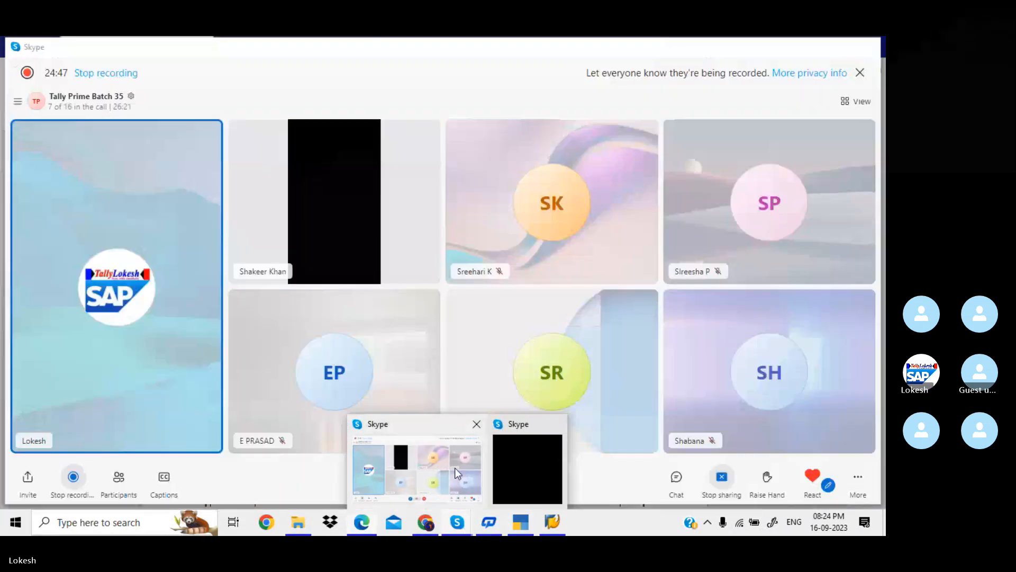
Minimise the Skype call window and review the July transactions in the exercise PDF.
click(455, 468)
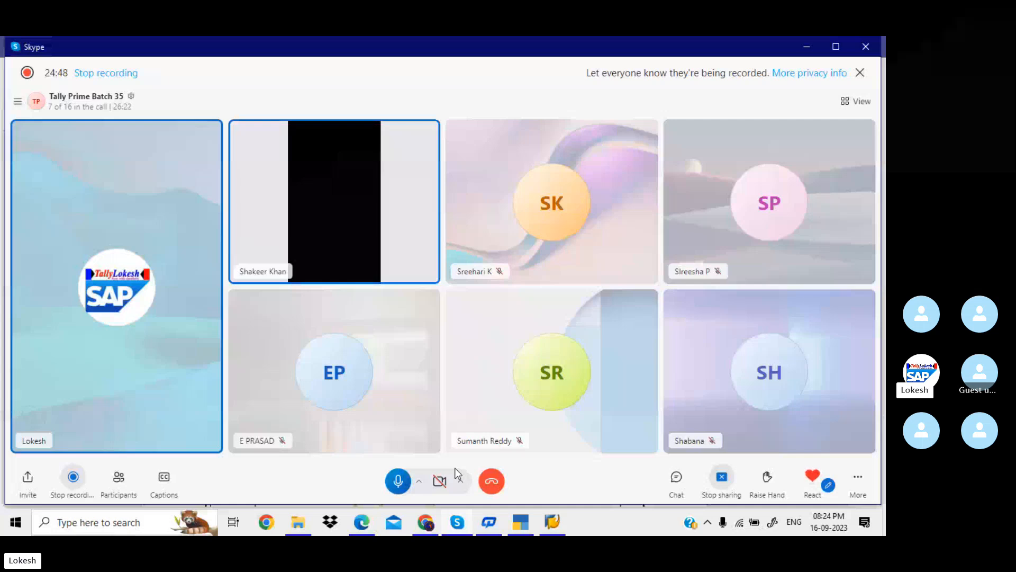
click(804, 46)
key(Down)
key(Down)
key(Down)
key(Down)
key(Down)
key(Down)
key(Down)
key(Down)
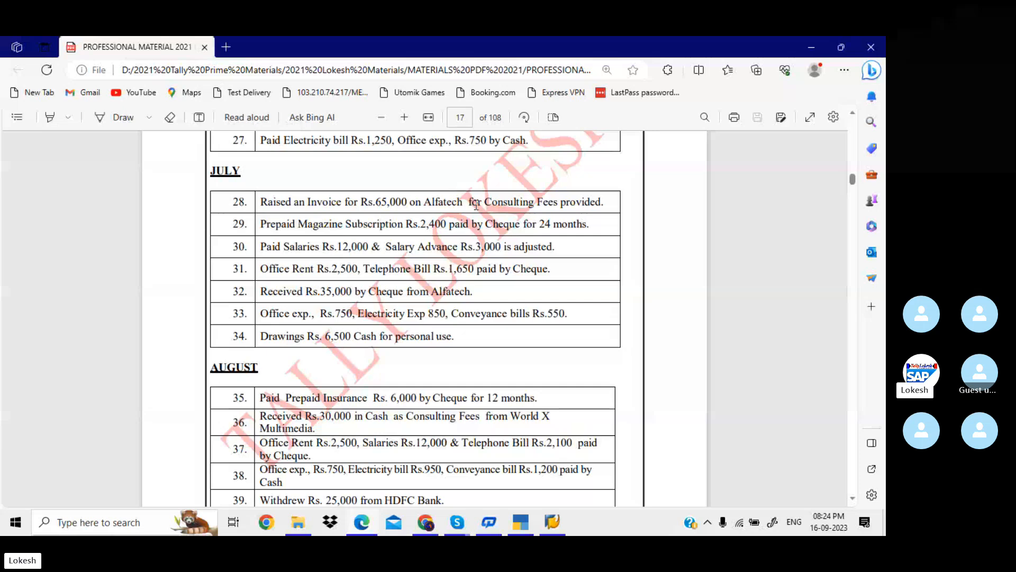
Switch to TallyPrime, start a journal voucher and name a new ledger Alfatech for the debit line.
click(524, 524)
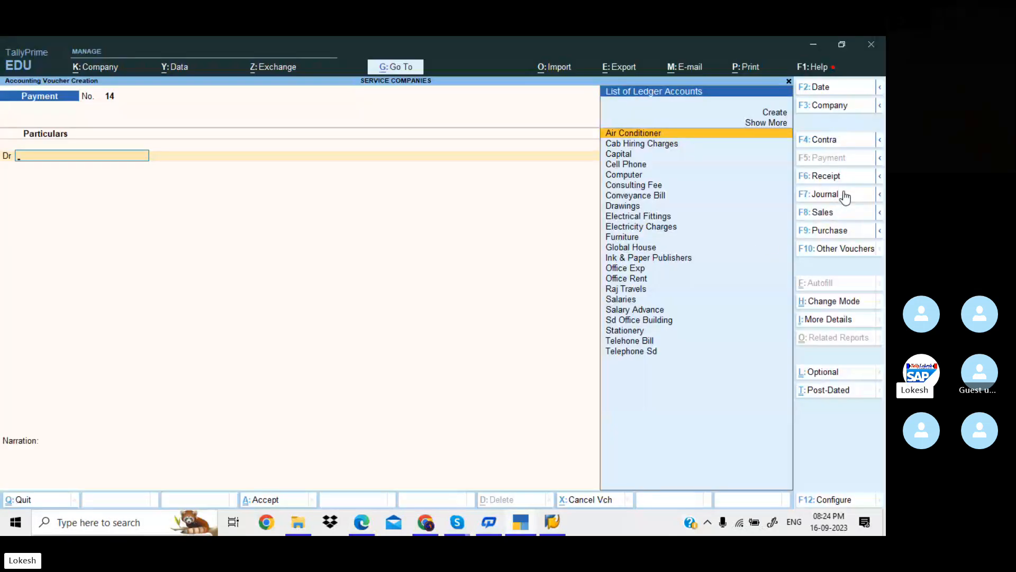
key(alt+c)
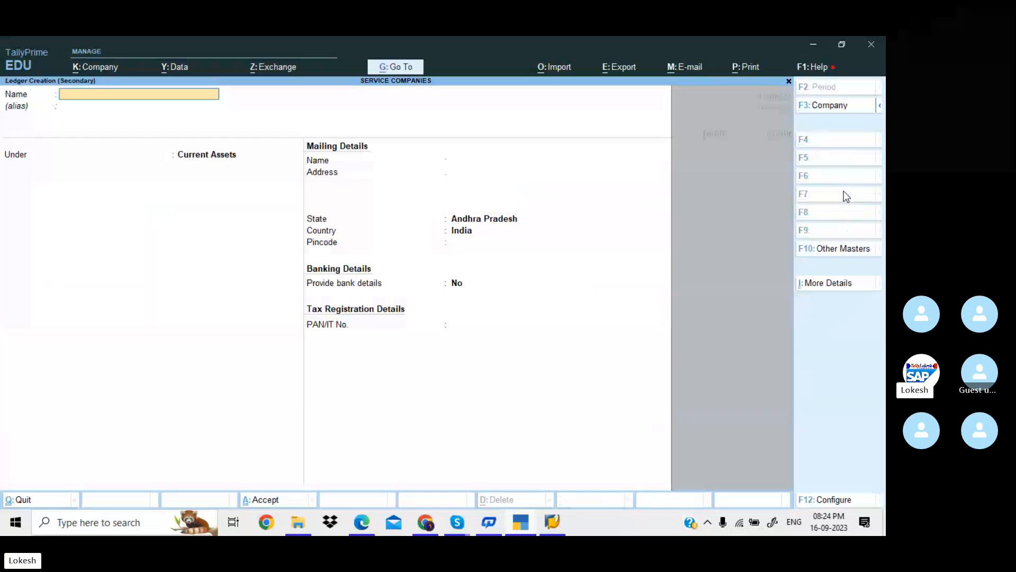
text(Alt)
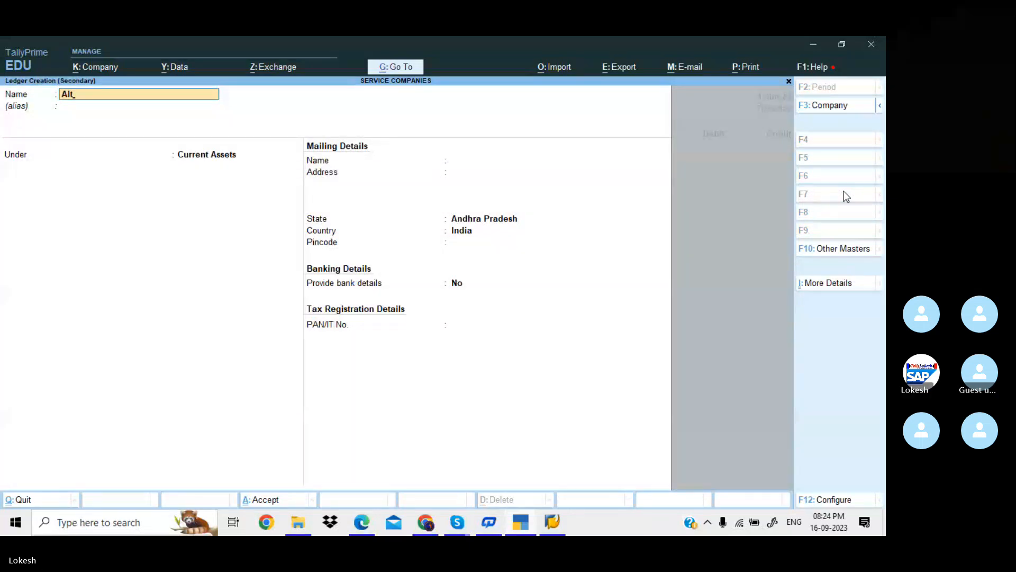
key(BackSpace)
text(fatech)
key(Return)
key(Return)
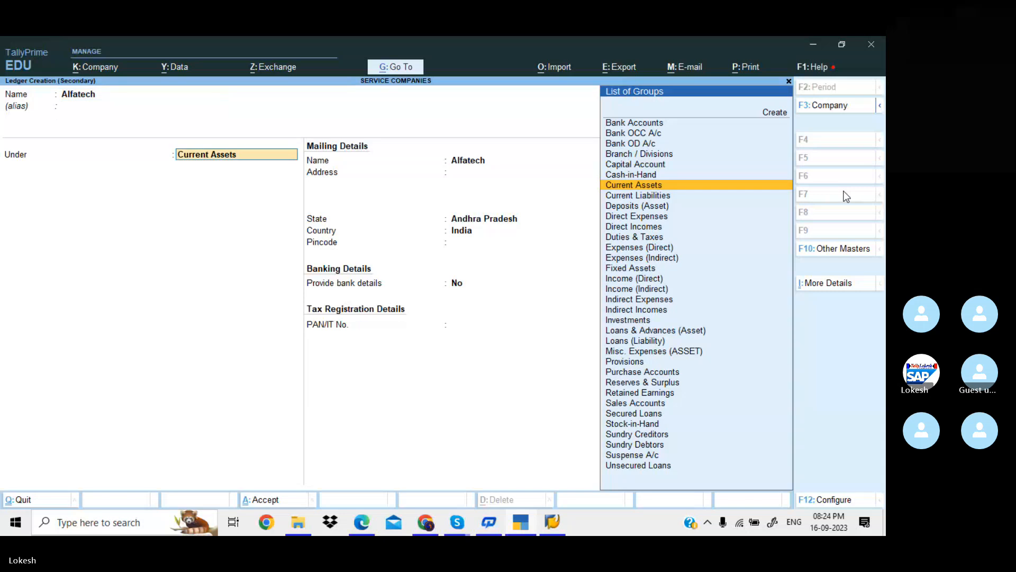
Place the Alfatech ledger under Sundry Debtors and save it with the default mailing details.
text(Sun)
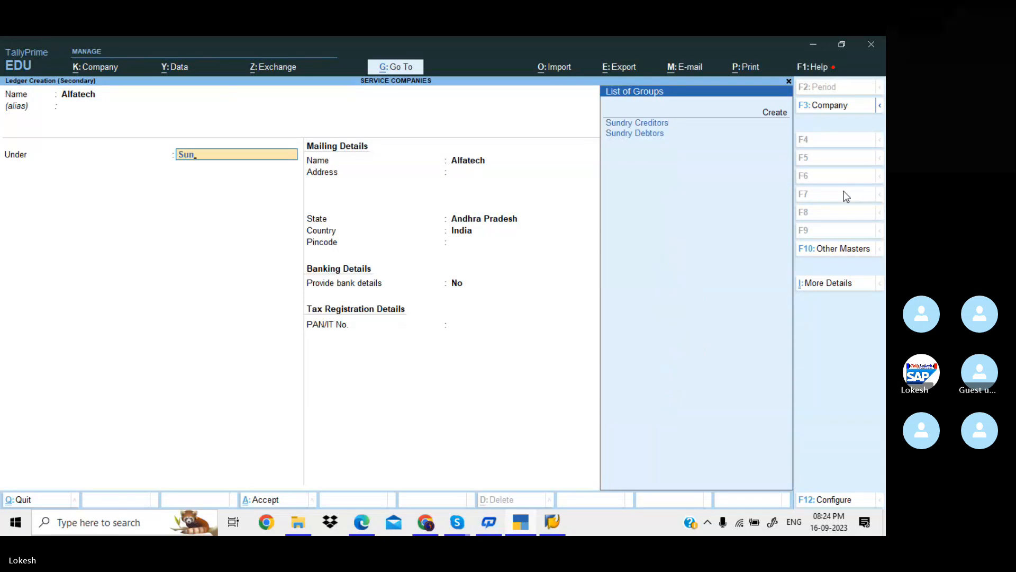
key(Down)
key(Return)
key(Return)
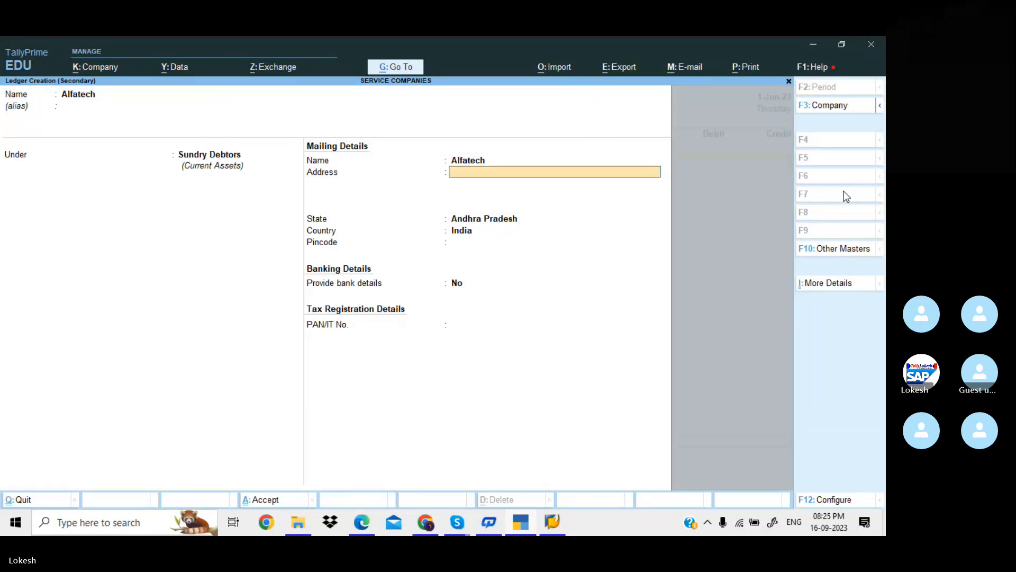
key(Return)
key(Return)
key(Return)
key(Return)
key(Return)
key(Return)
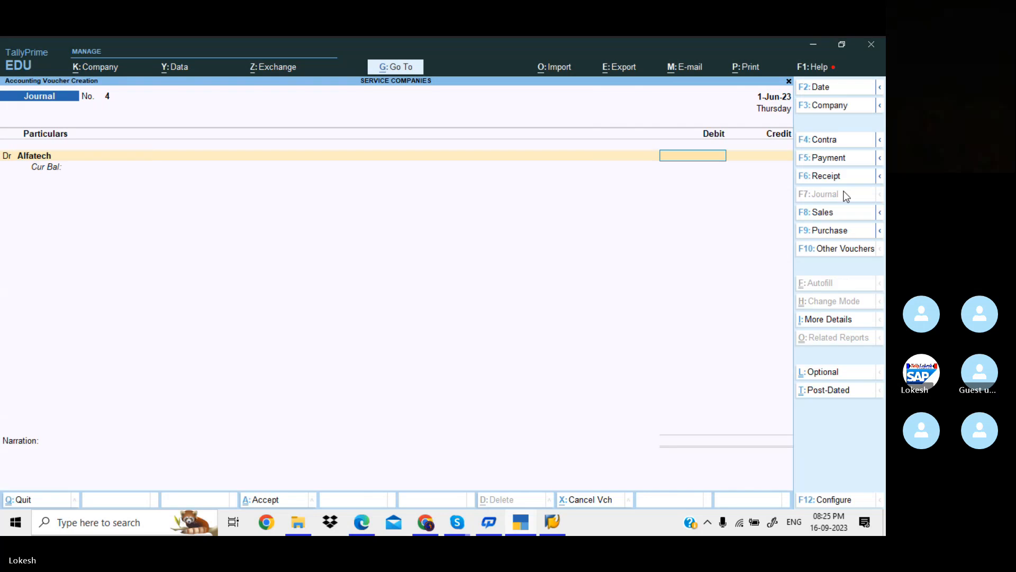
Check the Alfatech invoice amount in the exercise PDF and debit Alfatech with 65,000.
key(alt+Tab)
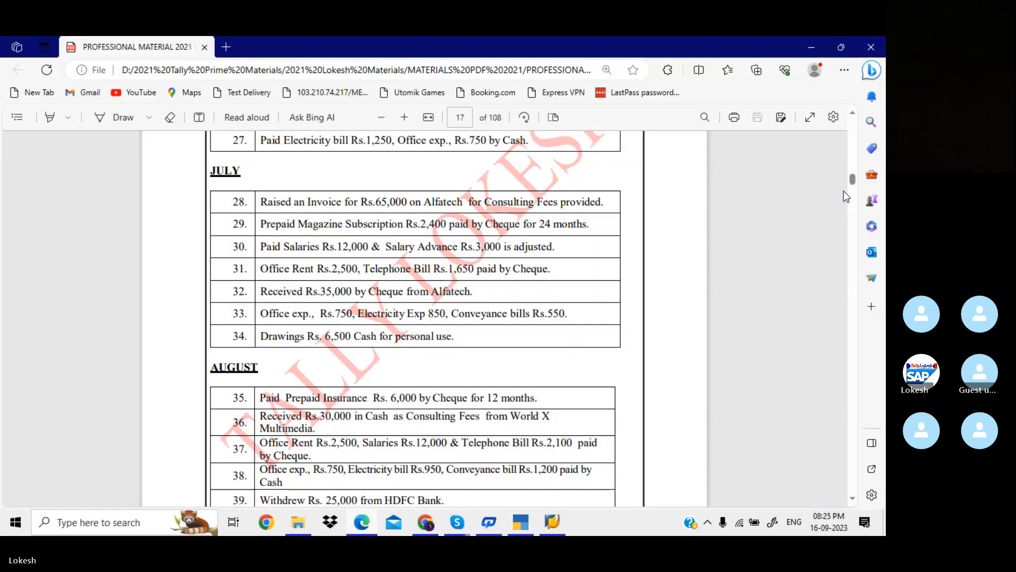
key(alt+Tab)
text(65000)
key(Return)
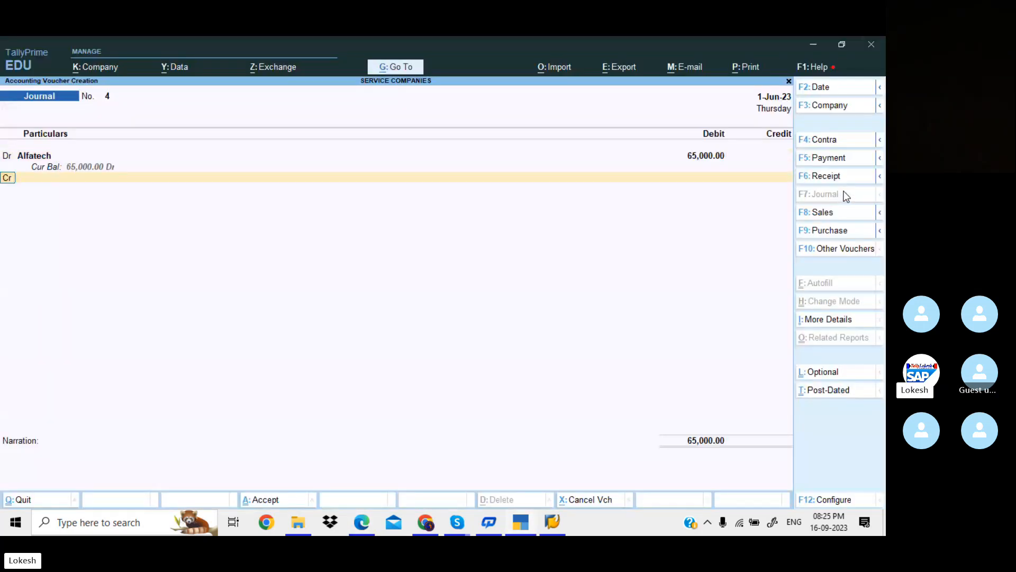
Credit Consulting Fee with 65,000 and save the journal voucher without narration.
key(Return)
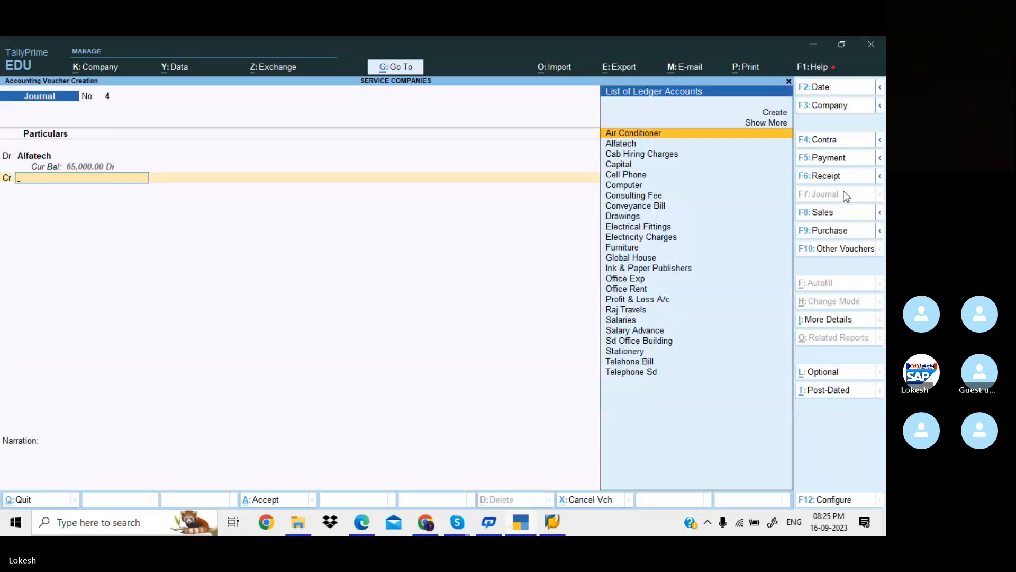
text(Con)
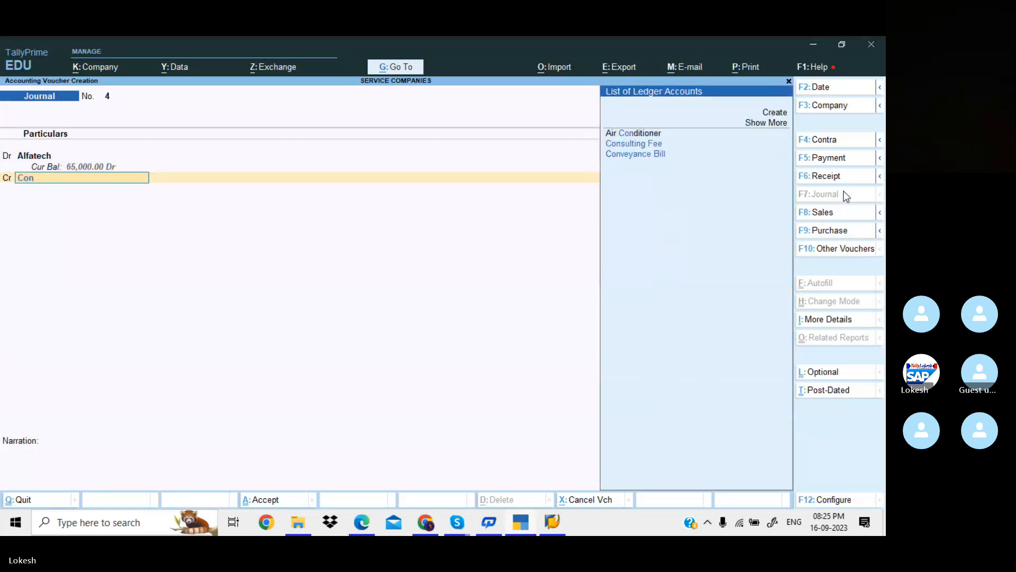
key(Down)
key(Return)
key(Return)
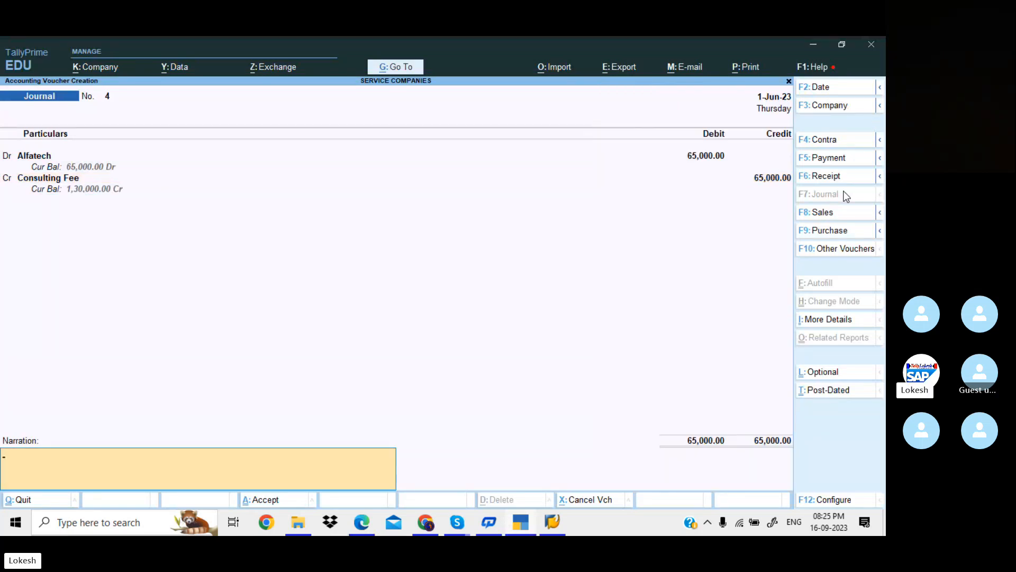
key(Return)
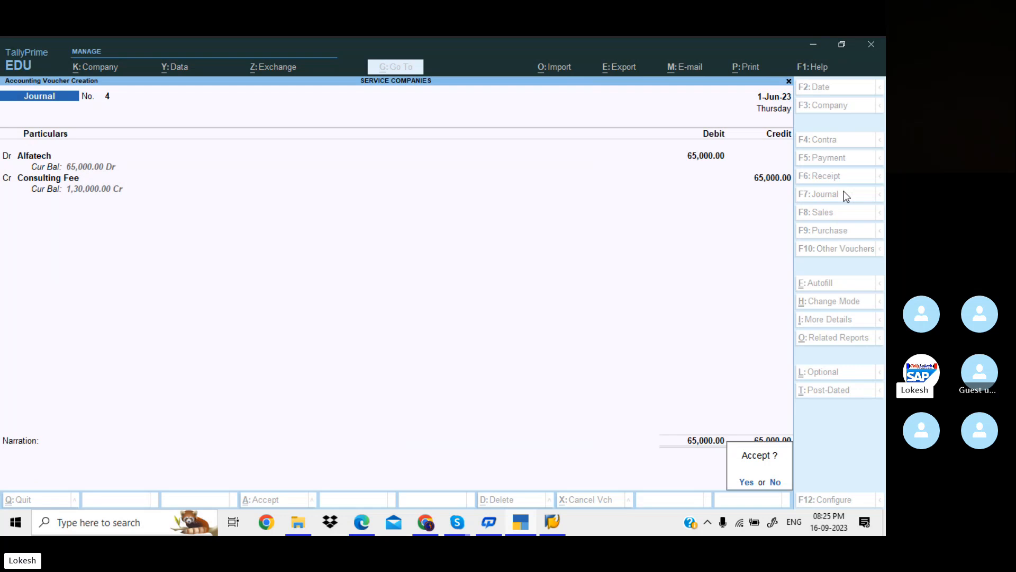
key(Return)
Check the next July entry in the PDF and name a new ledger Prepaid Megazine Ex from a payment voucher in TallyPrime.
key(alt+Tab)
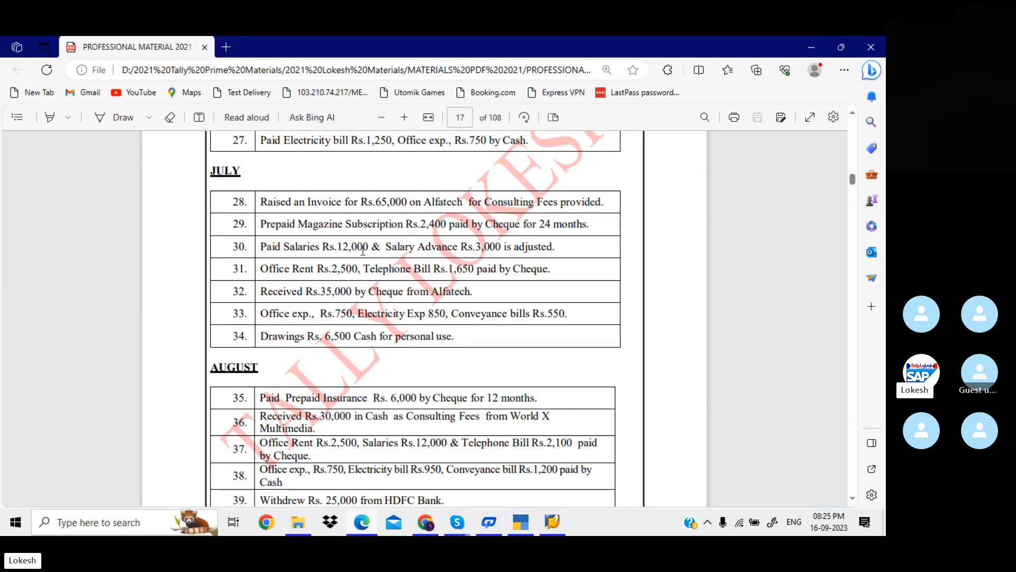
click(518, 525)
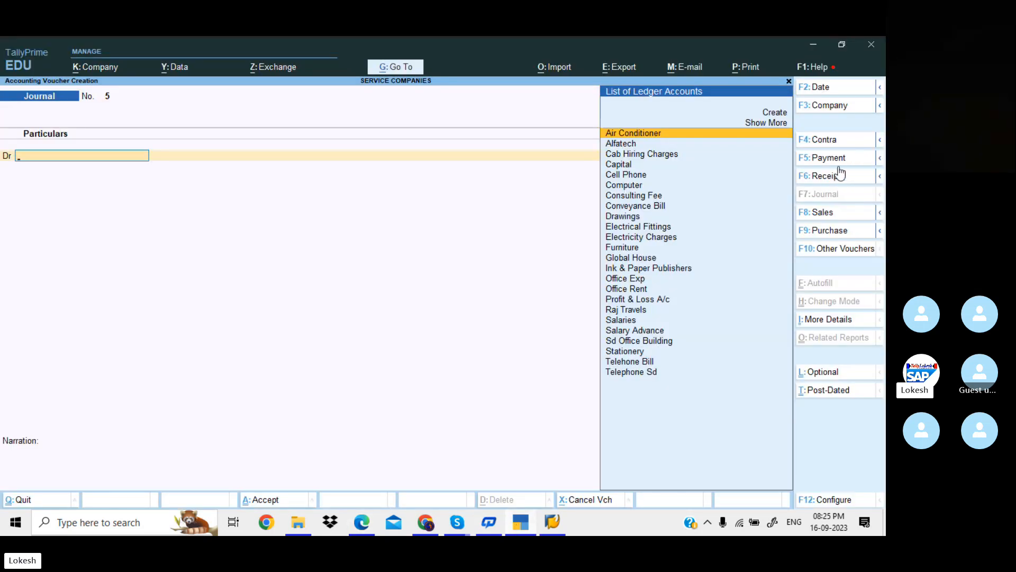
click(840, 164)
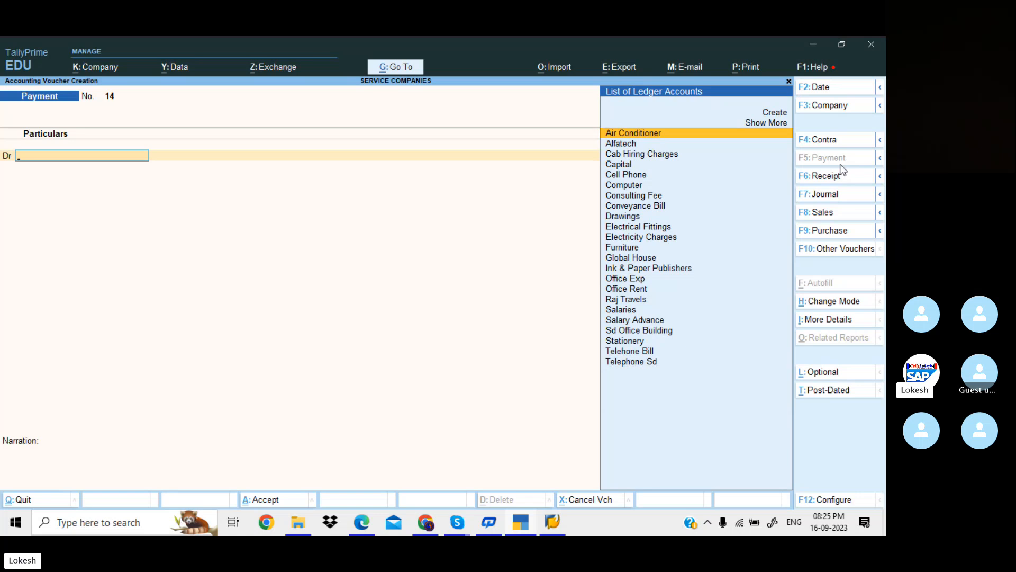
key(alt+c)
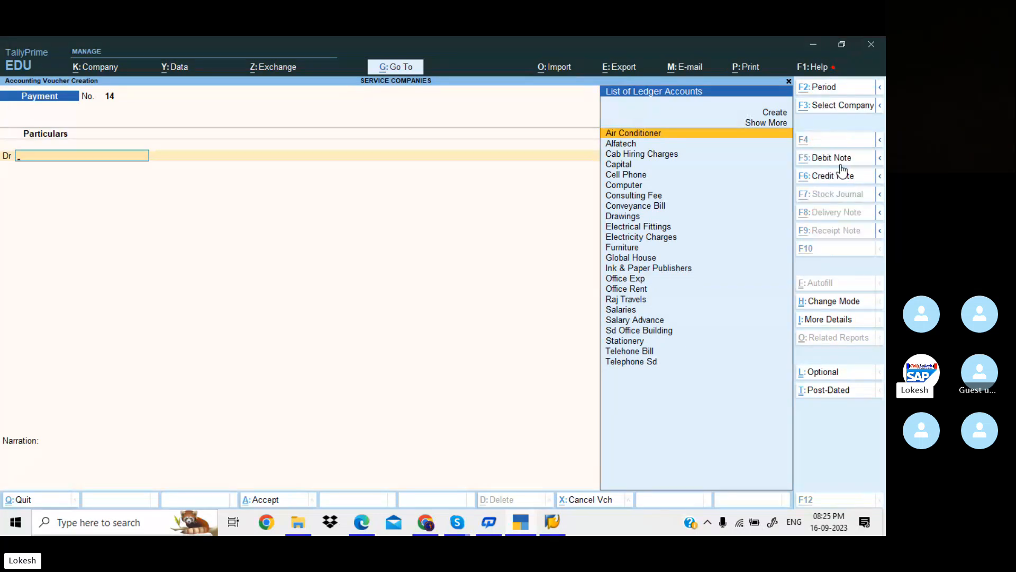
text(Pre)
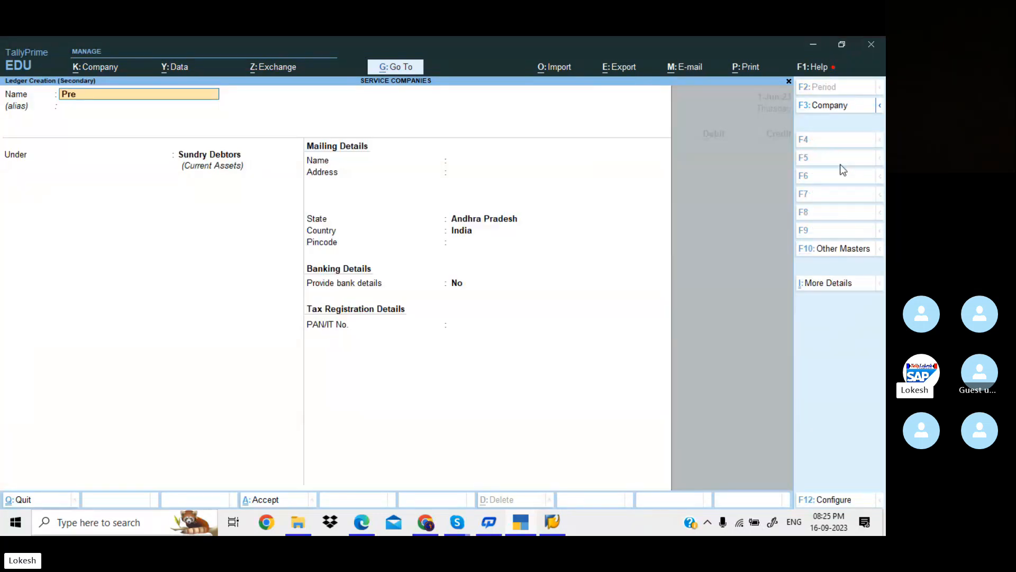
text(paid Megaz)
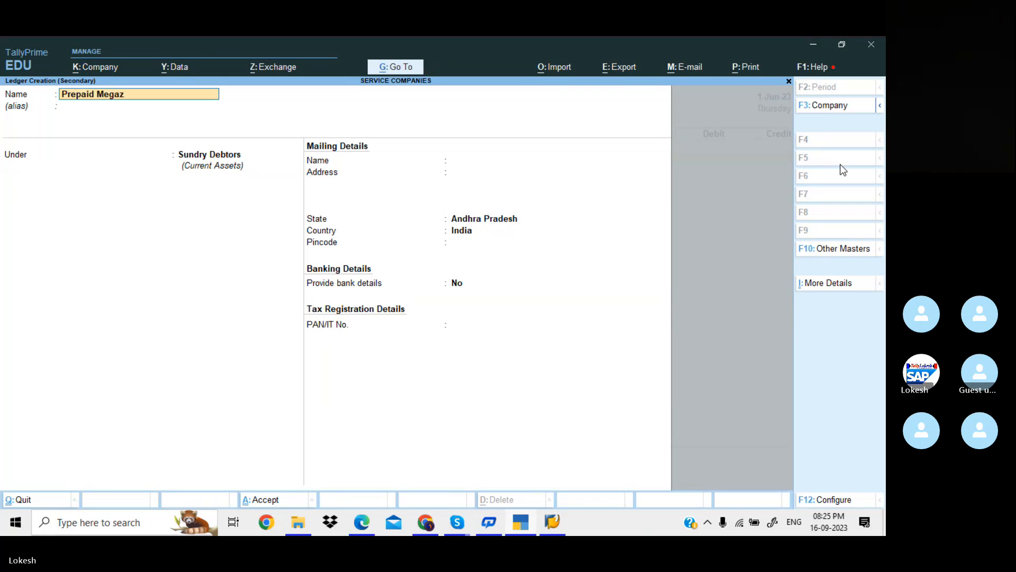
text(ine Ex)
key(Return)
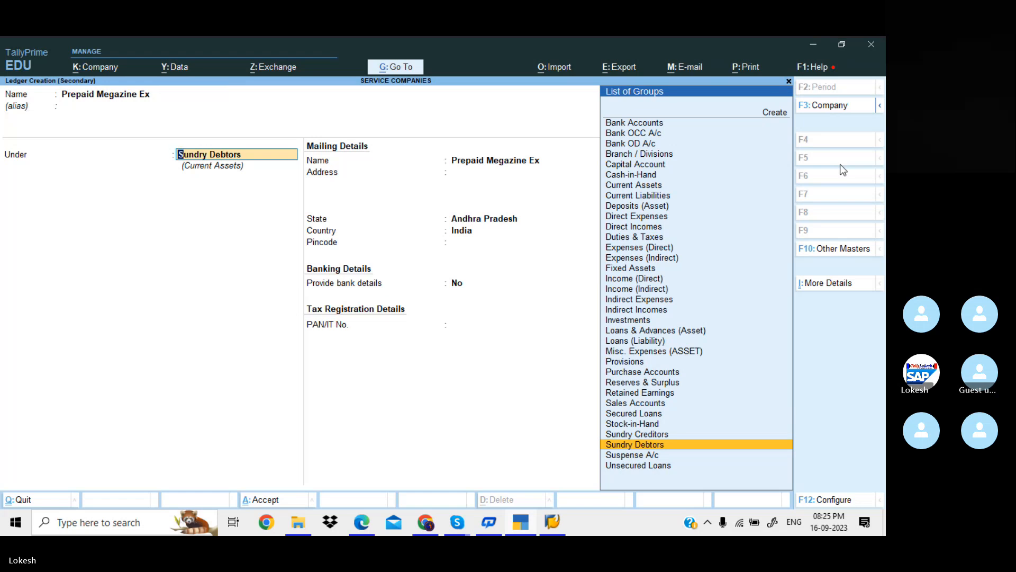
Place the Prepaid Megazine Ex ledger under Current Assets and save it with the default mailing details.
text(Cur)
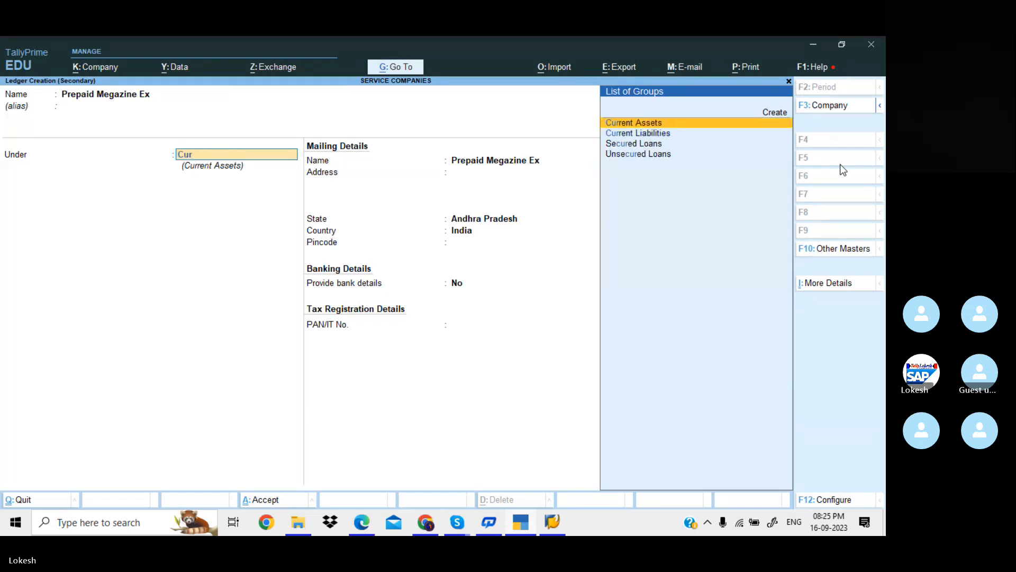
key(Return)
key(Return)
key(Return)
key(Return)
key(Return)
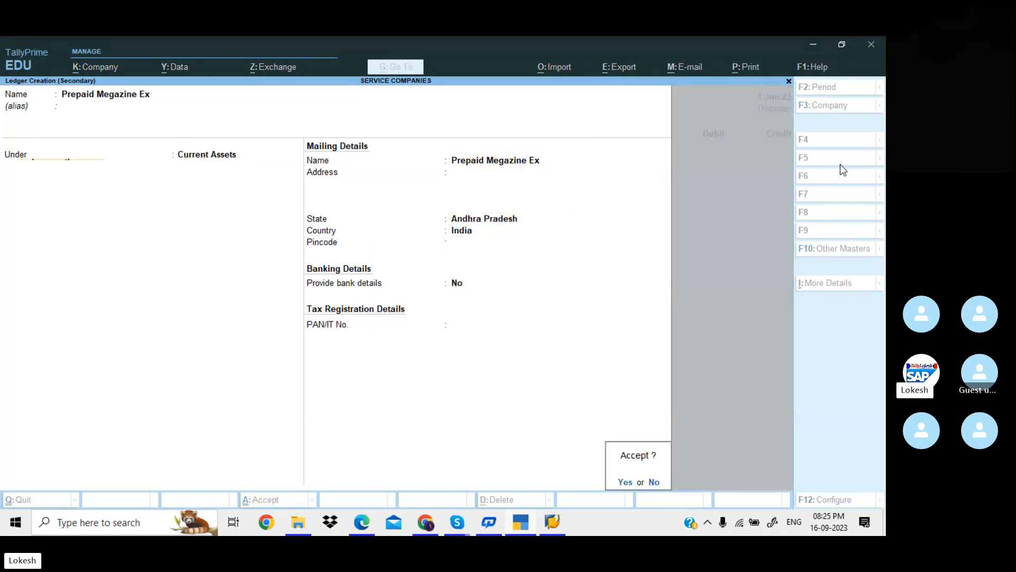
key(Return)
Check the magazine subscription amount in the exercise PDF and debit Prepaid Megazine Ex with 2,400.
key(alt+Tab)
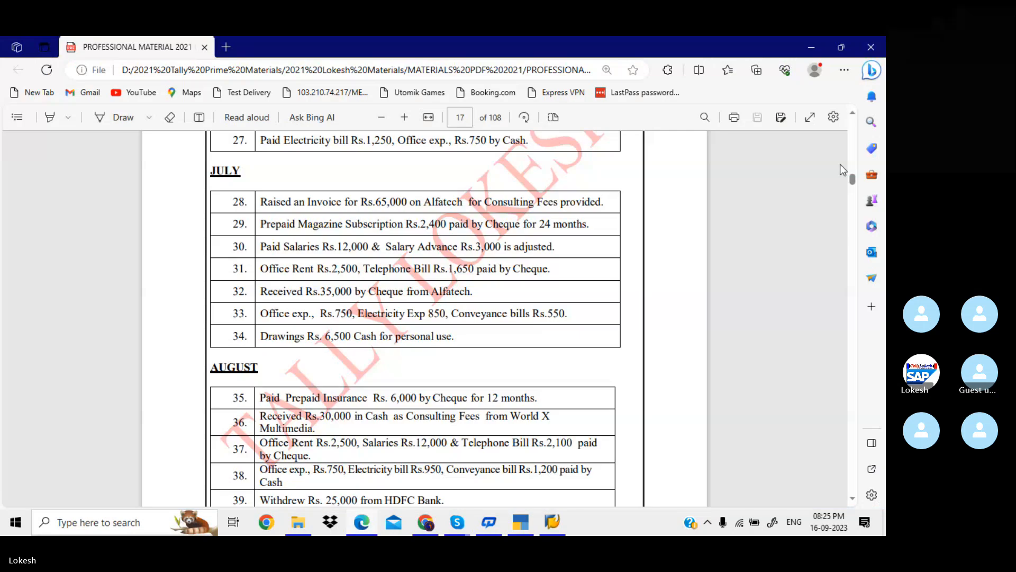
key(alt+Tab)
text(2400)
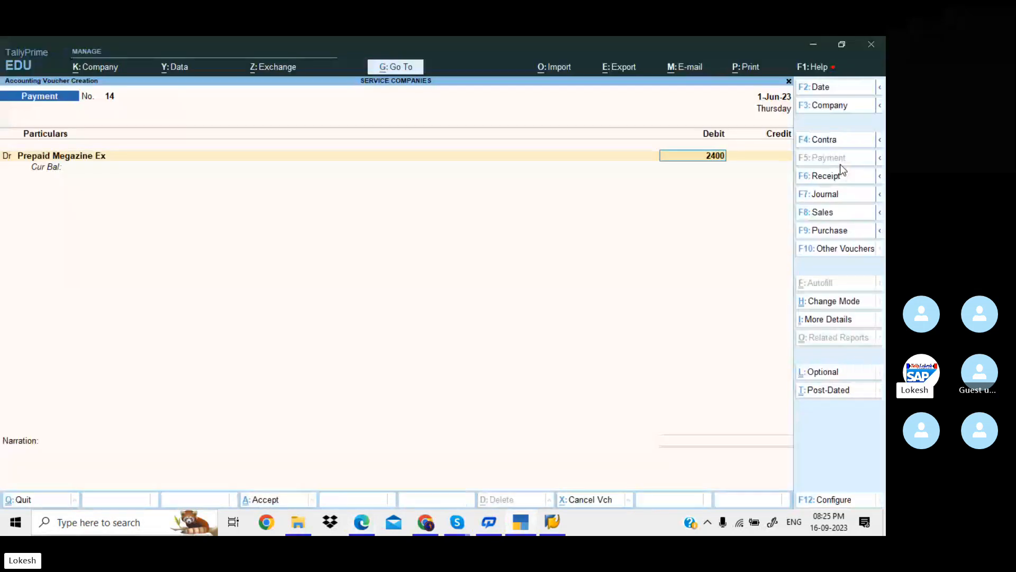
key(Return)
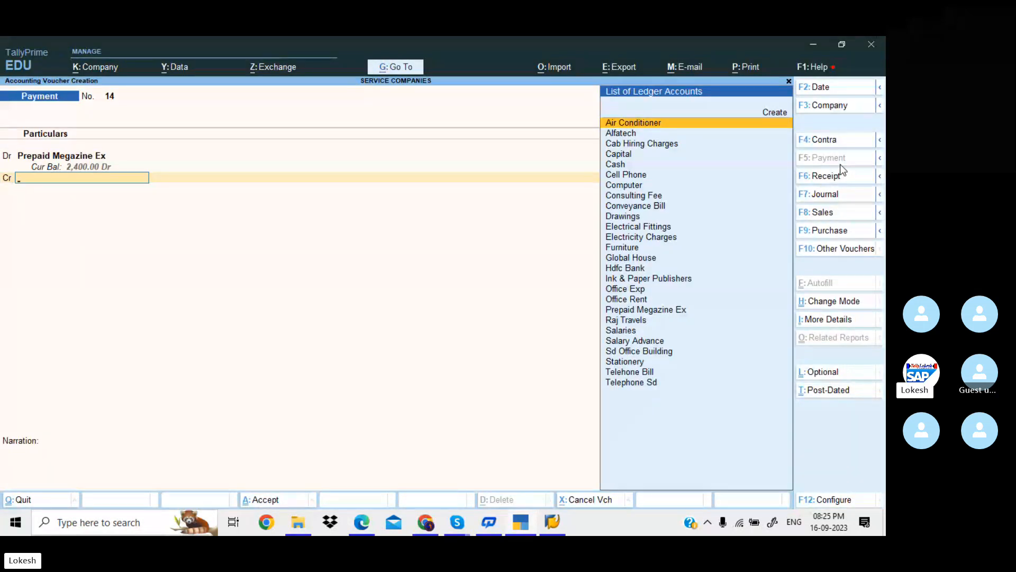
Confirm the payment mode in the PDF, then credit Hdfc Bank with 2,400 and save the payment voucher without narration.
key(alt+Tab)
key(alt+Tab)
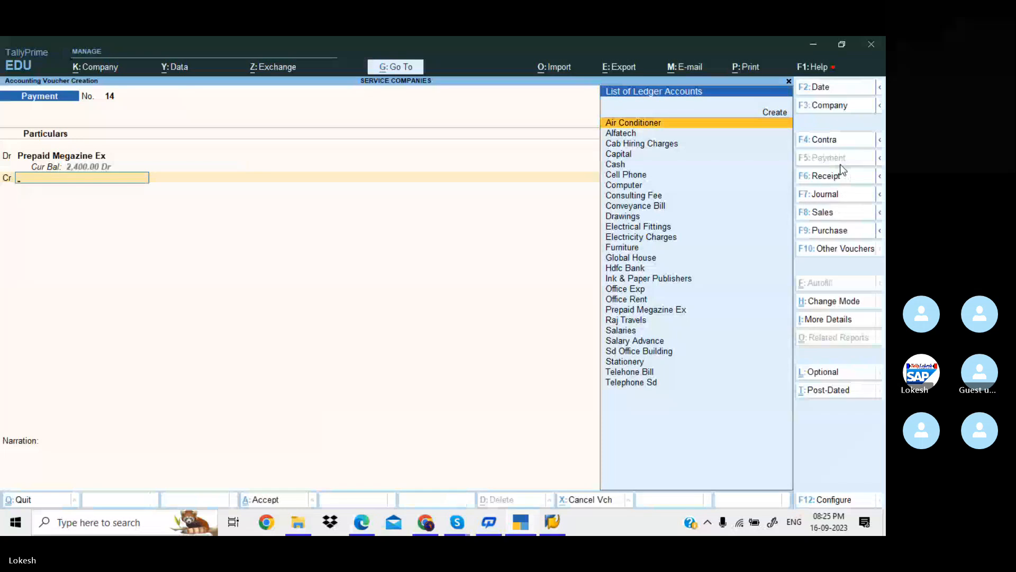
text(H)
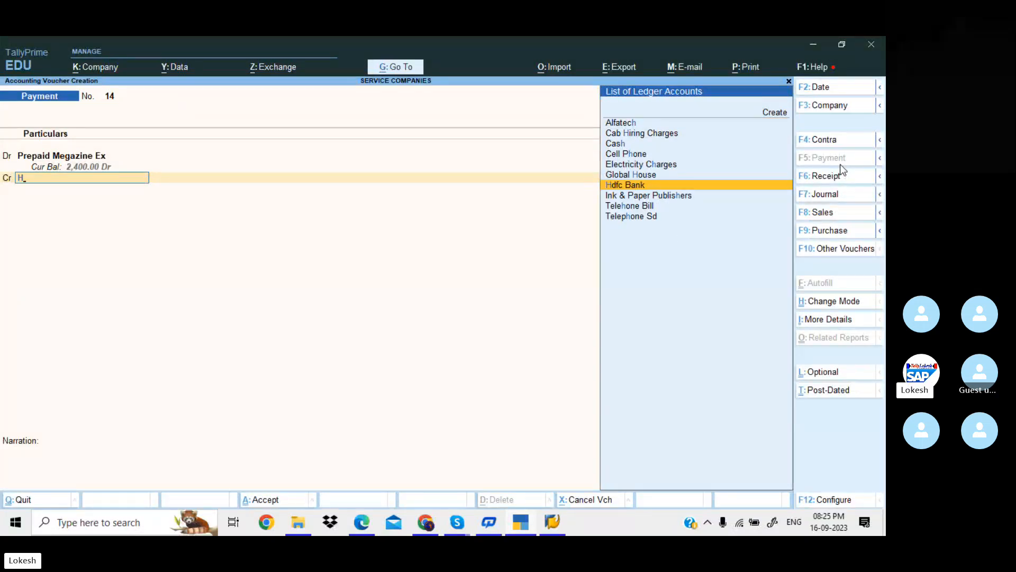
key(Return)
key(Return)
key(Return)
key(Return)
key(Return)
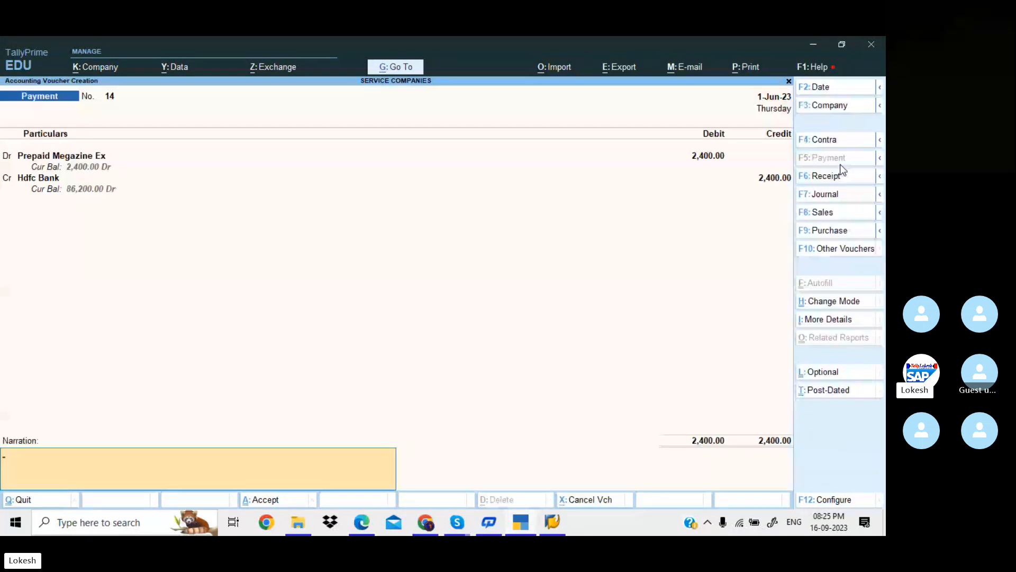
key(Return)
key(Return)
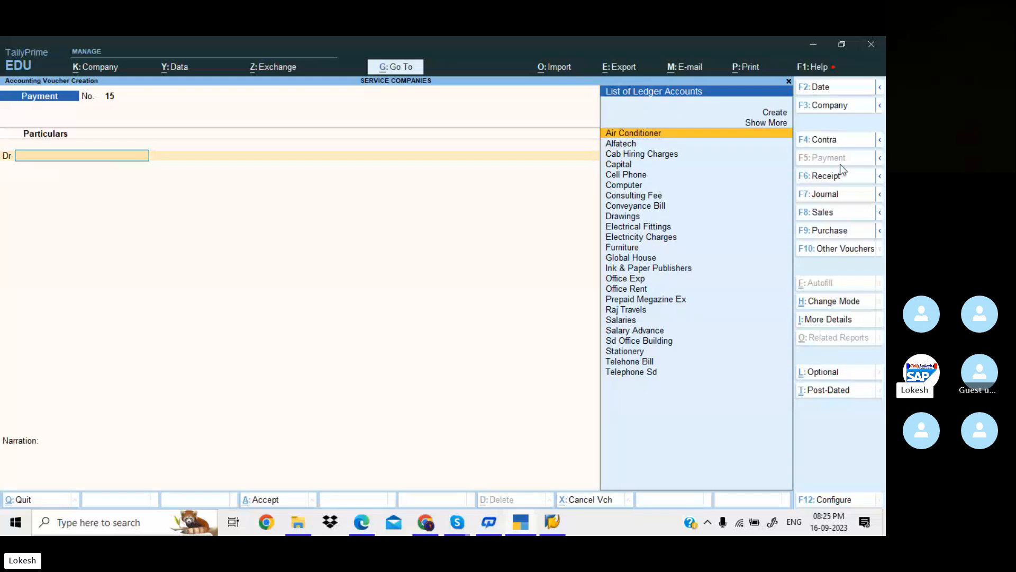
Check the salary payment entry in the exercise PDF, then debit Salaries with 12,000 in the TallyPrime payment voucher.
key(alt+Tab)
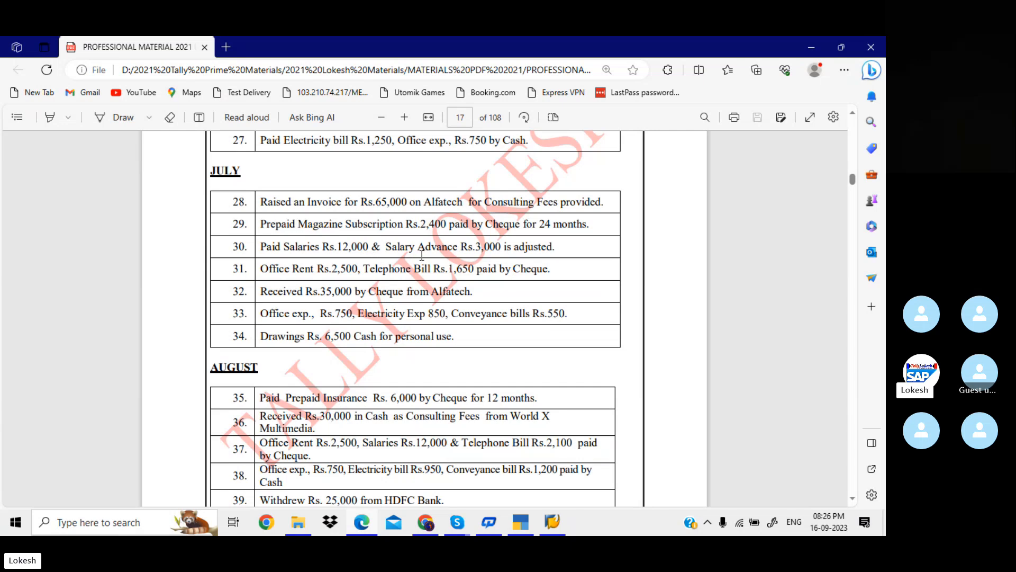
click(524, 528)
text(Sa)
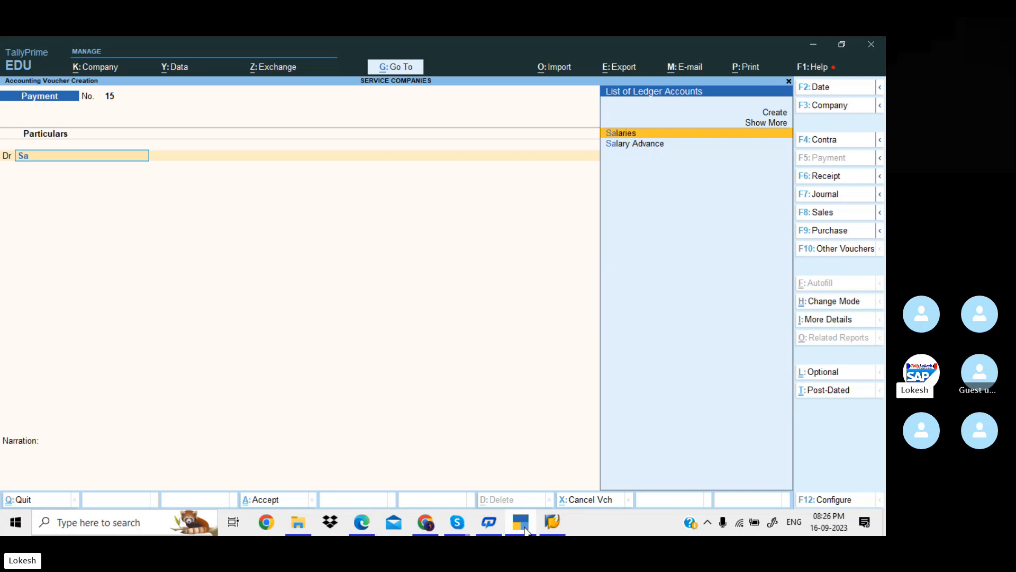
key(Return)
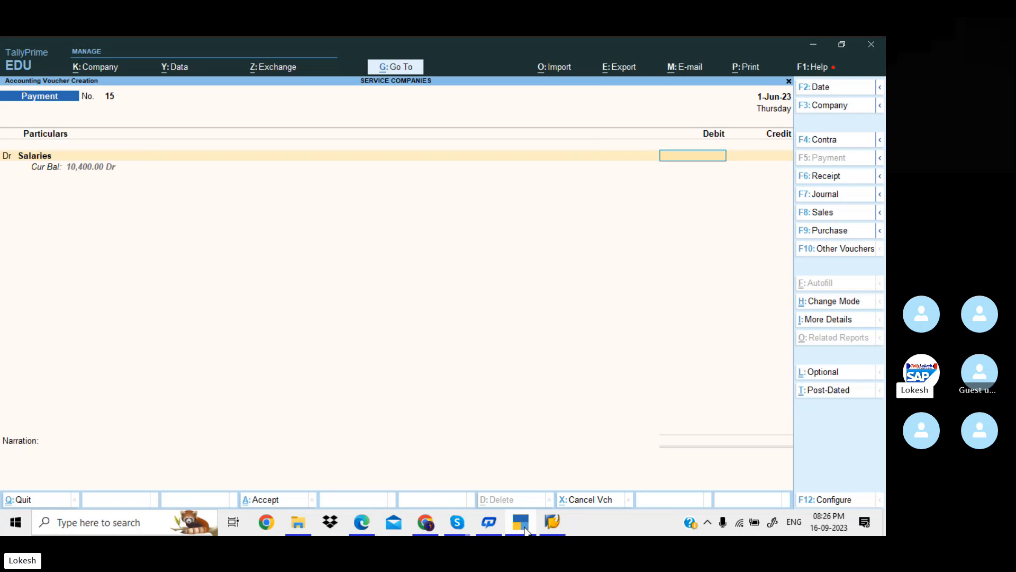
text(120000)
key(Return)
key(Return)
Credit Salary Advance with 3,000 in the payment voucher to adjust the advance against the salaries.
text(Sal)
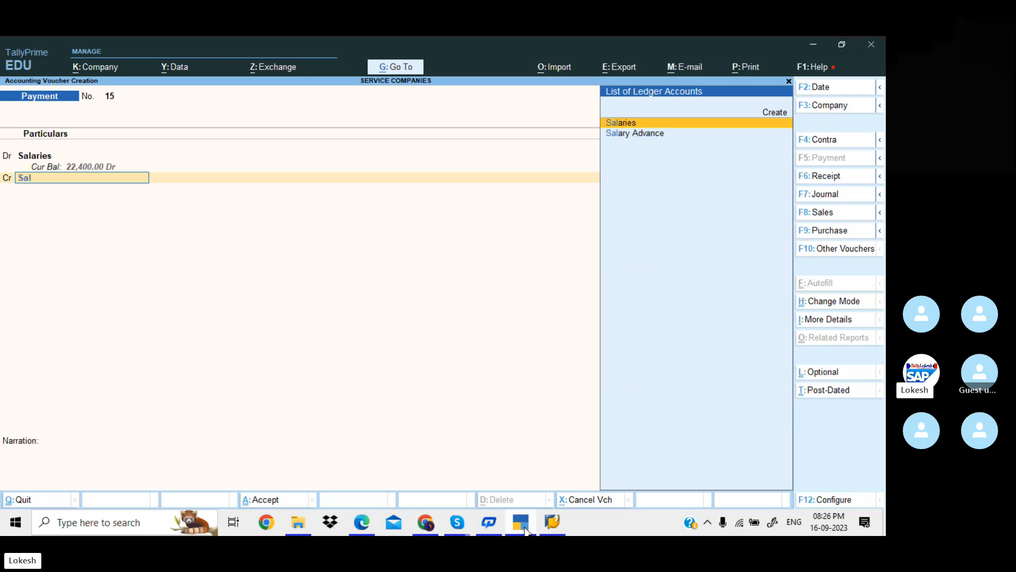
key(Down)
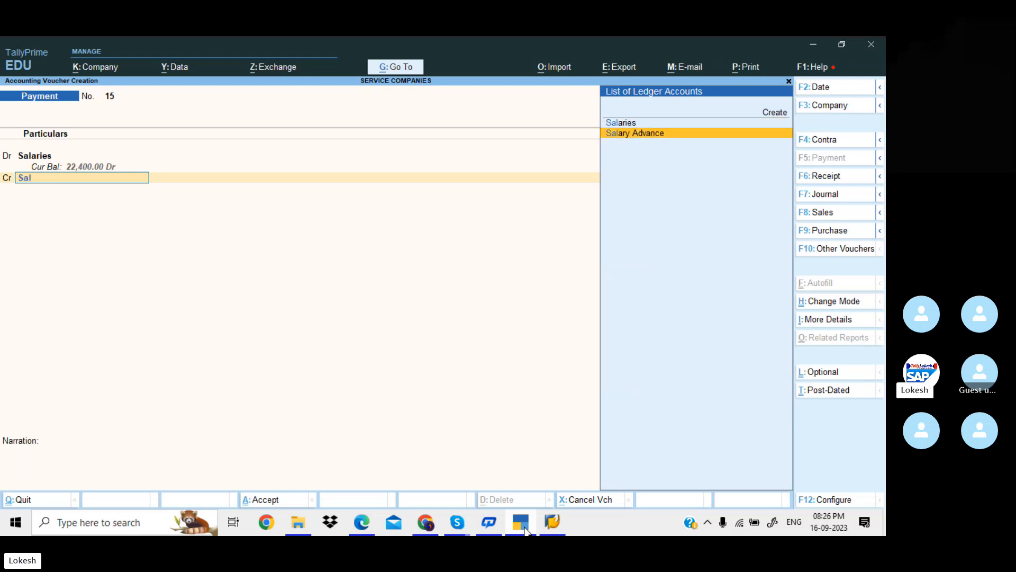
key(Return)
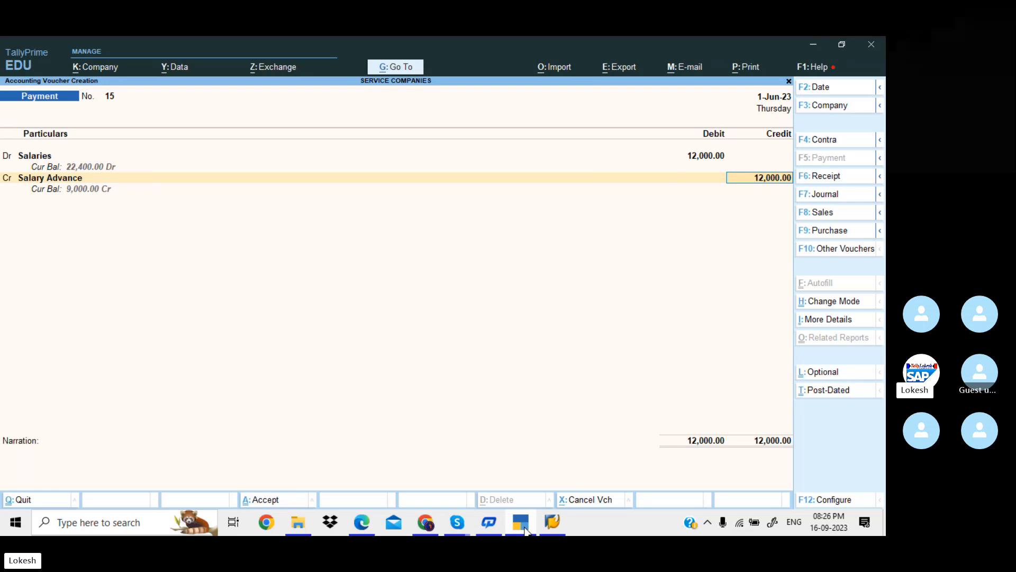
key(Return)
key(BackSpace)
text(3,000)
key(Return)
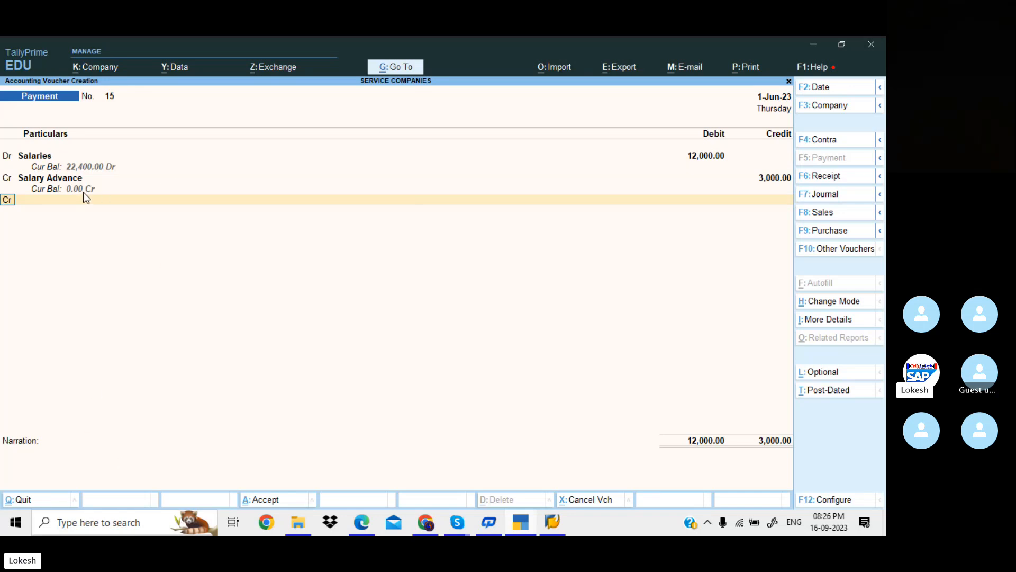
Credit Hdfc Bank with the remaining 9,000 and save the salary payment voucher without narration.
key(Return)
text(C)
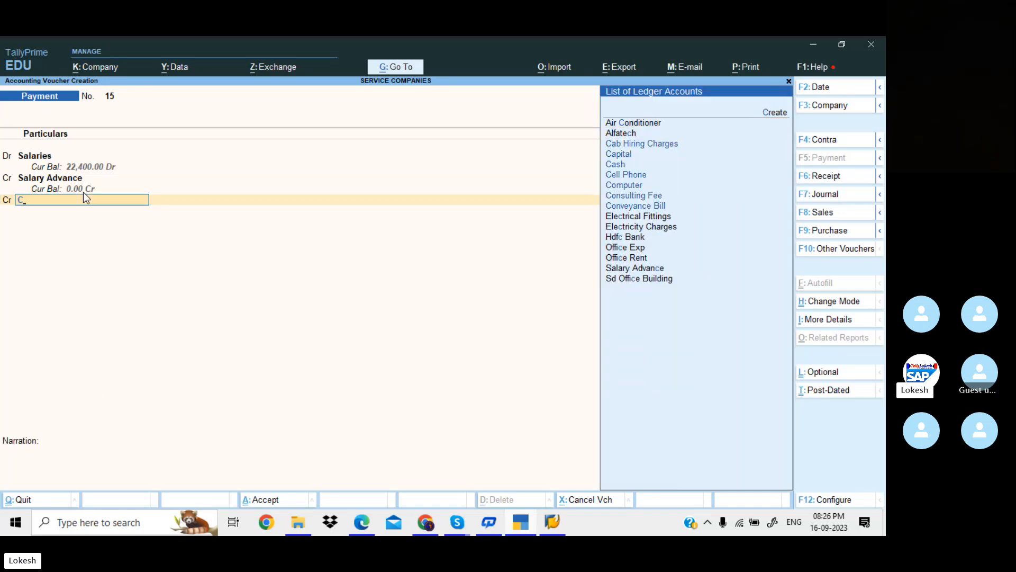
key(BackSpace)
text(H)
key(Return)
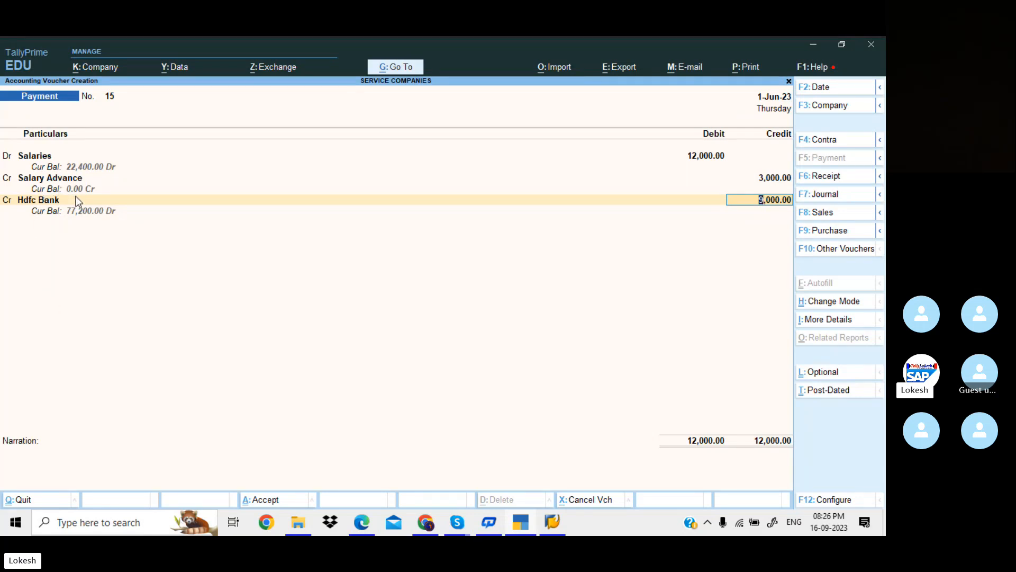
key(Return)
key(Return)
key(Return)
key(Return)
key(Return)
key(Return)
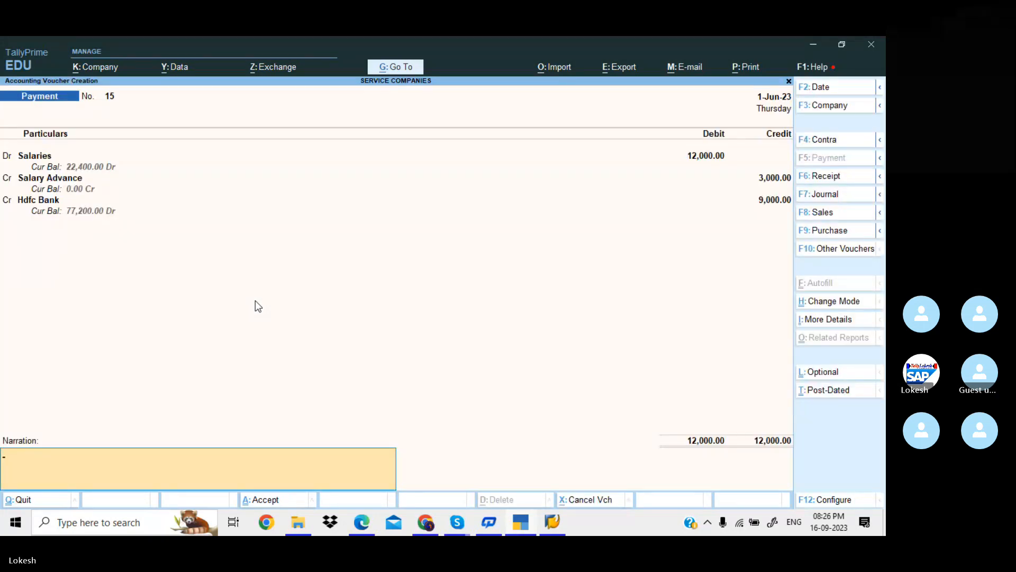
key(Return)
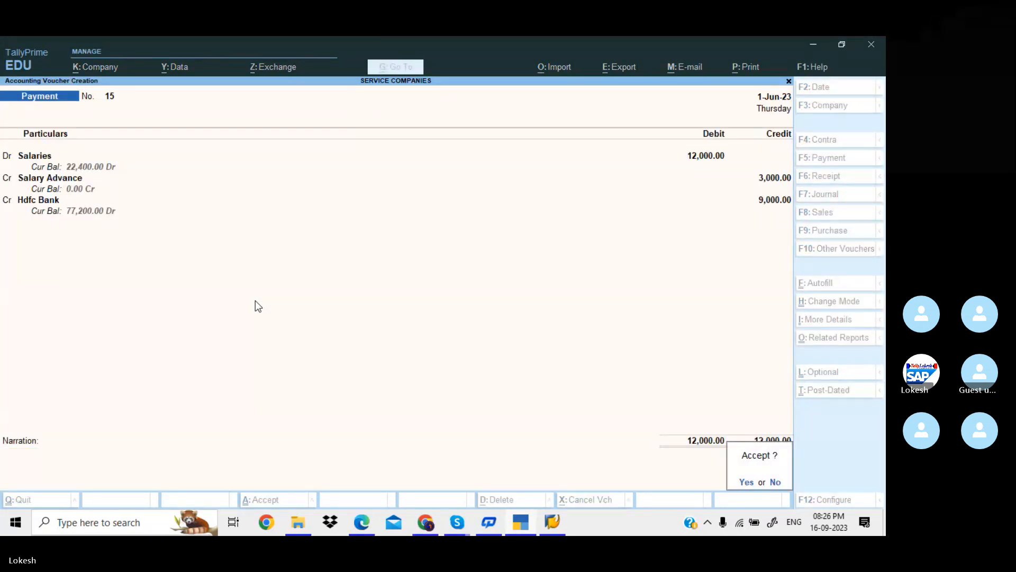
key(Return)
Review the remaining July entries, numbers 31 to 34, in the exercise PDF and move on to the August list.
key(alt+Tab)
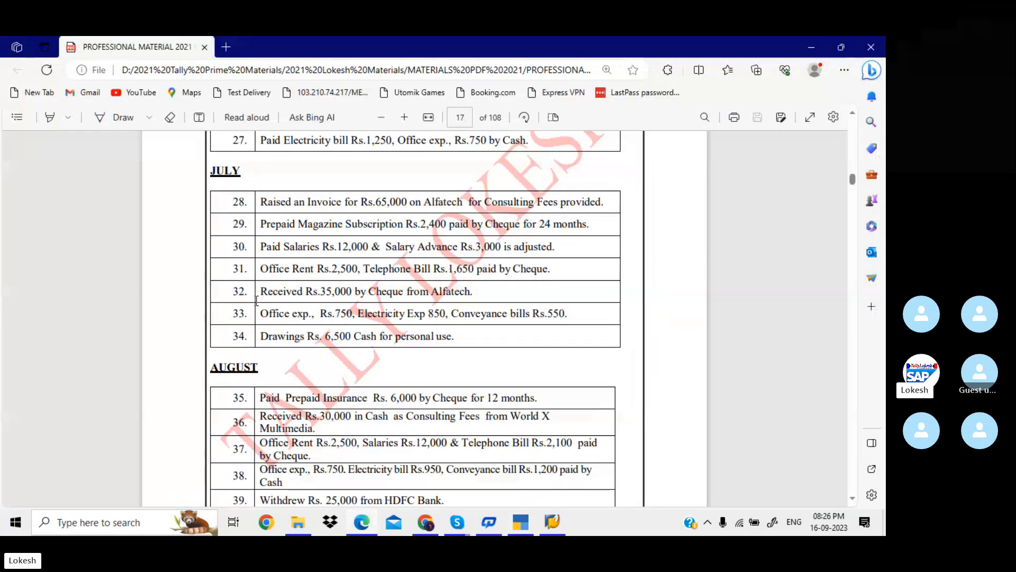
scroll(310, 243, down, 1)
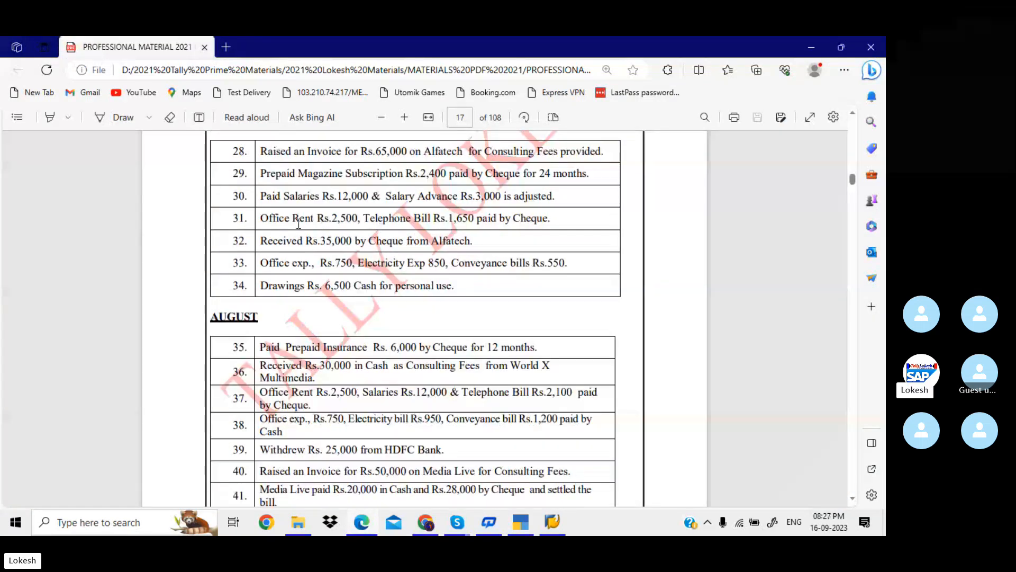
drag(267, 217, 330, 218)
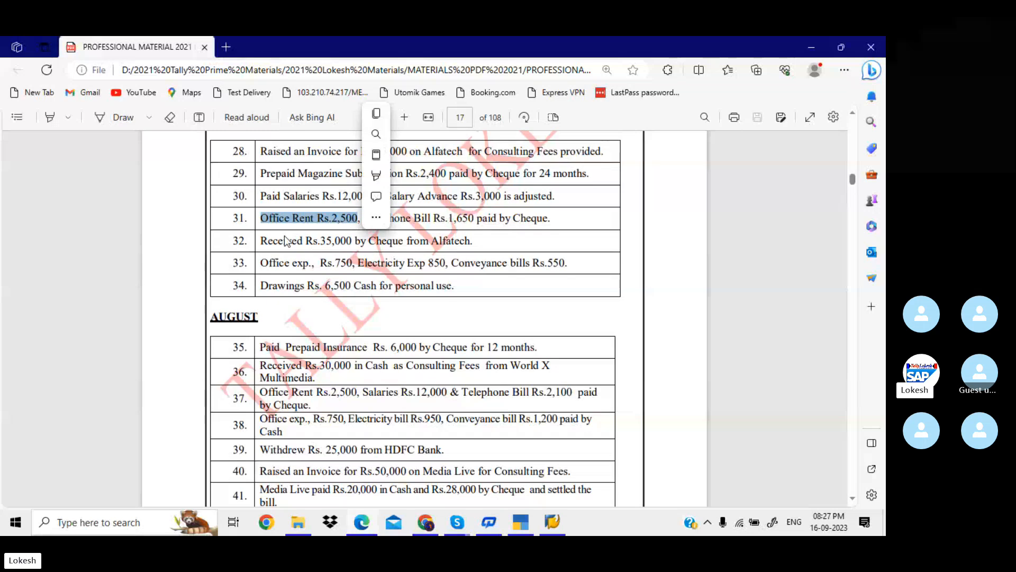
drag(283, 241, 325, 242)
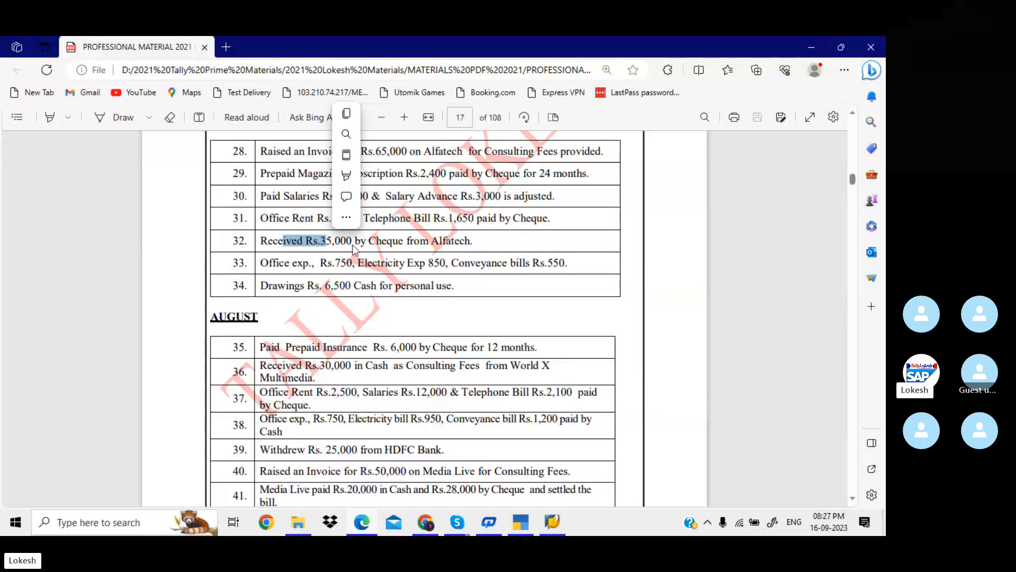
click(373, 267)
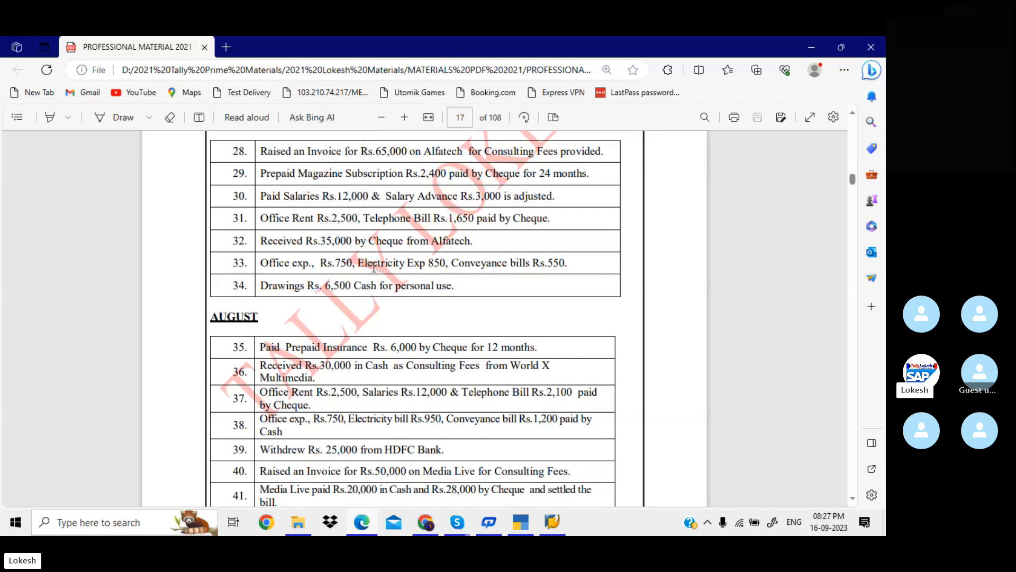
scroll(316, 217, up, 1)
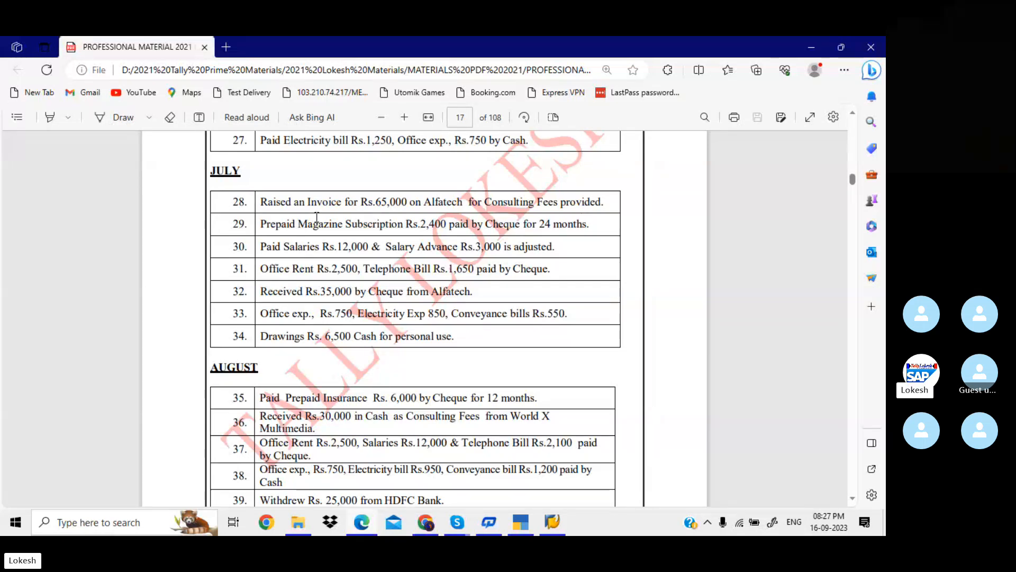
scroll(317, 217, down, 3)
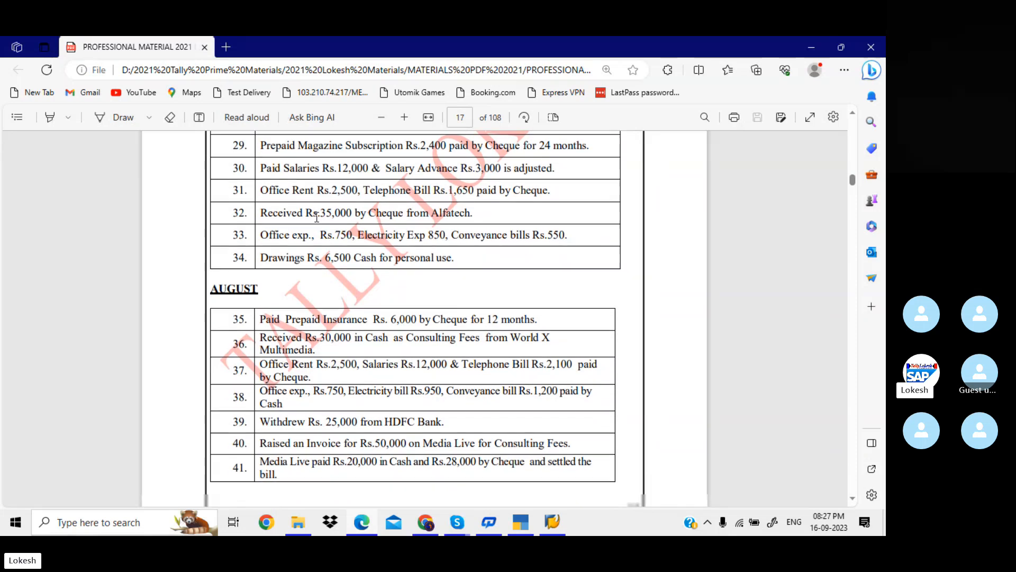
scroll(317, 218, down, 1)
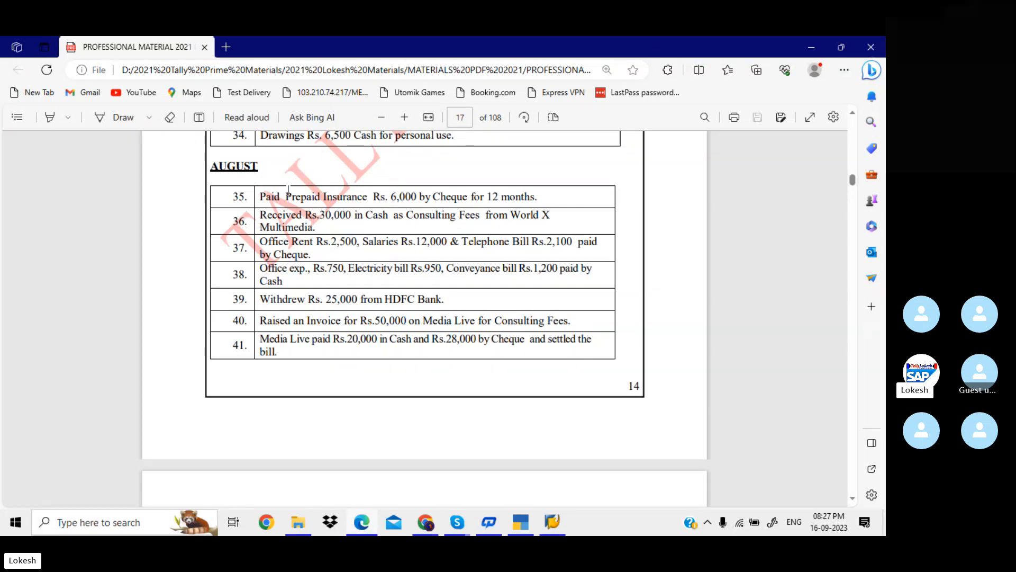
Copy the name Prepaid Insurance from August entry 35 in the PDF and use it for a new ledger from the TallyPrime payment voucher.
drag(286, 196, 367, 196)
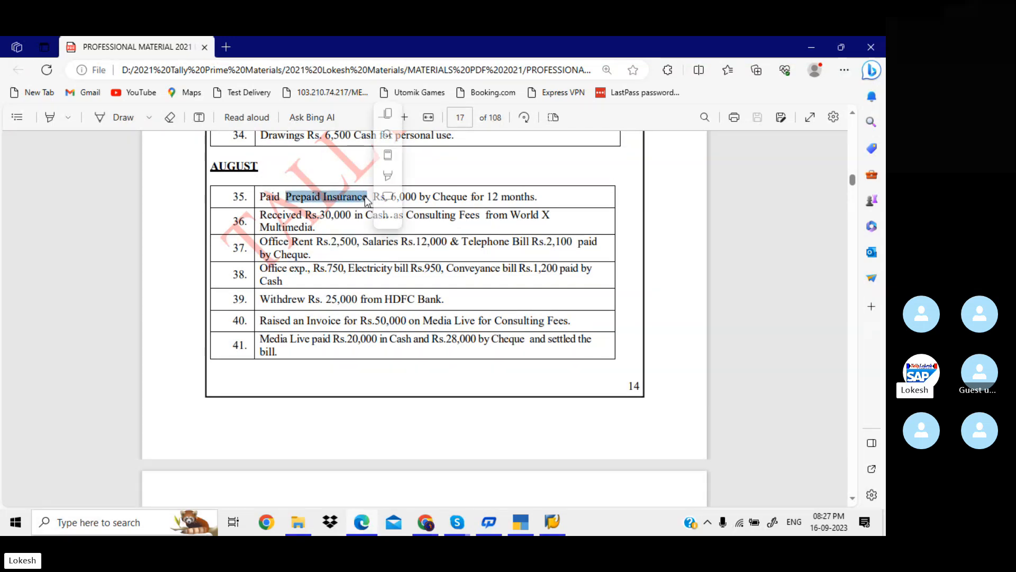
click(526, 511)
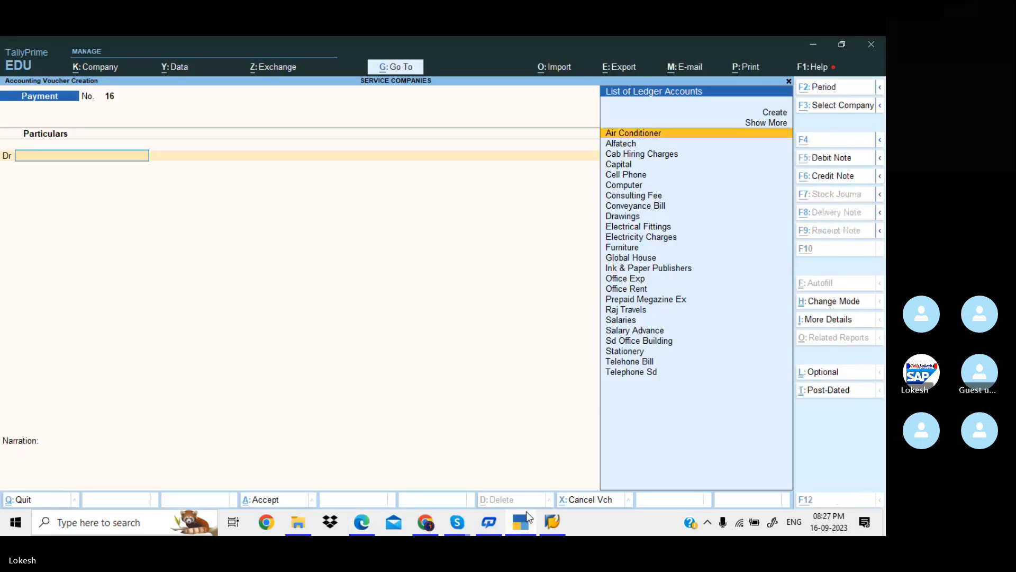
key(alt+c)
key(ctrl+alt+v)
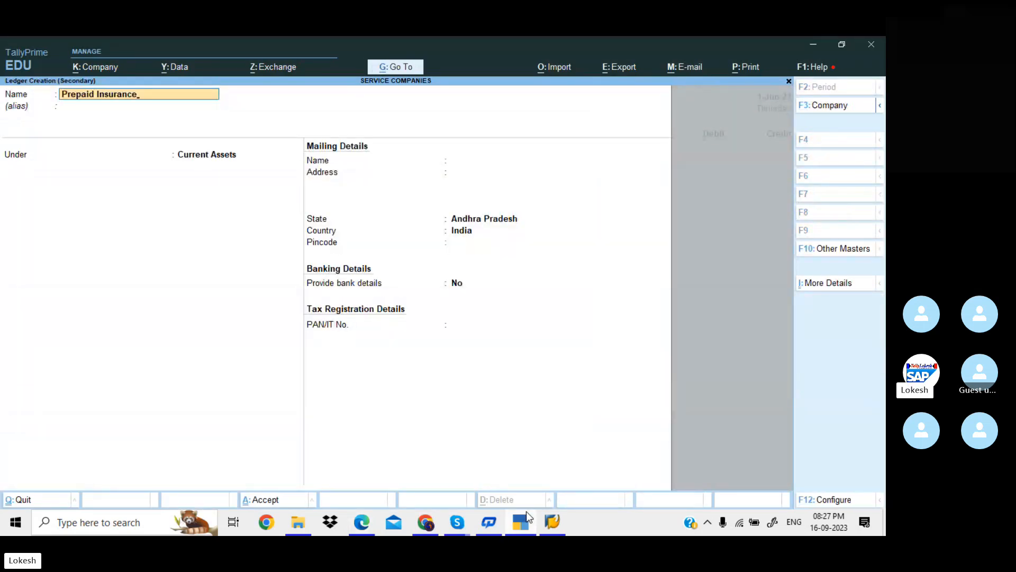
Keep the Prepaid Insurance ledger under Current Assets and save it with the default mailing details.
key(Return)
key(Return)
key(Return)
key(Return)
key(Return)
key(Return)
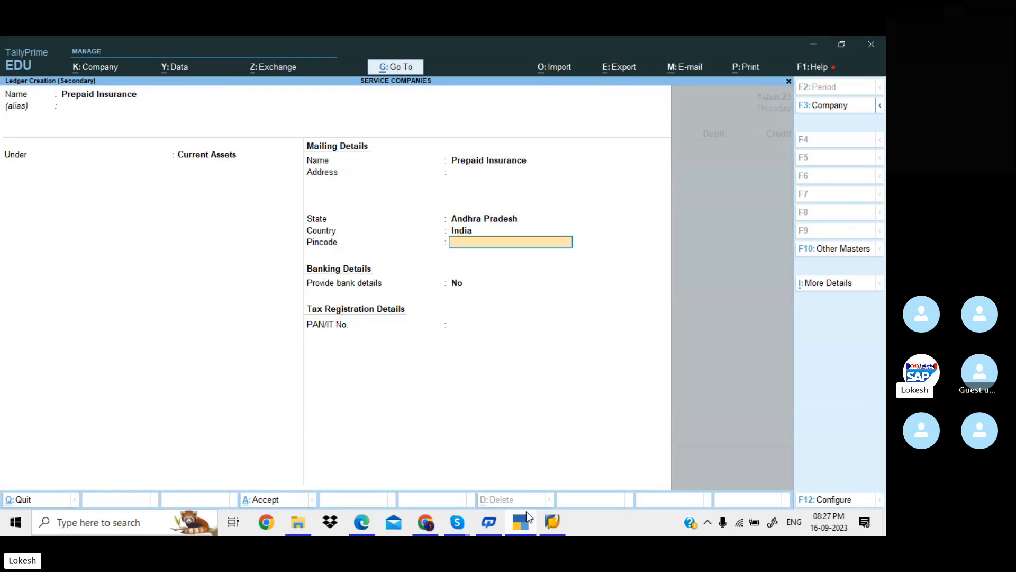
key(Return)
key(Return)
key(Return)
key(Return)
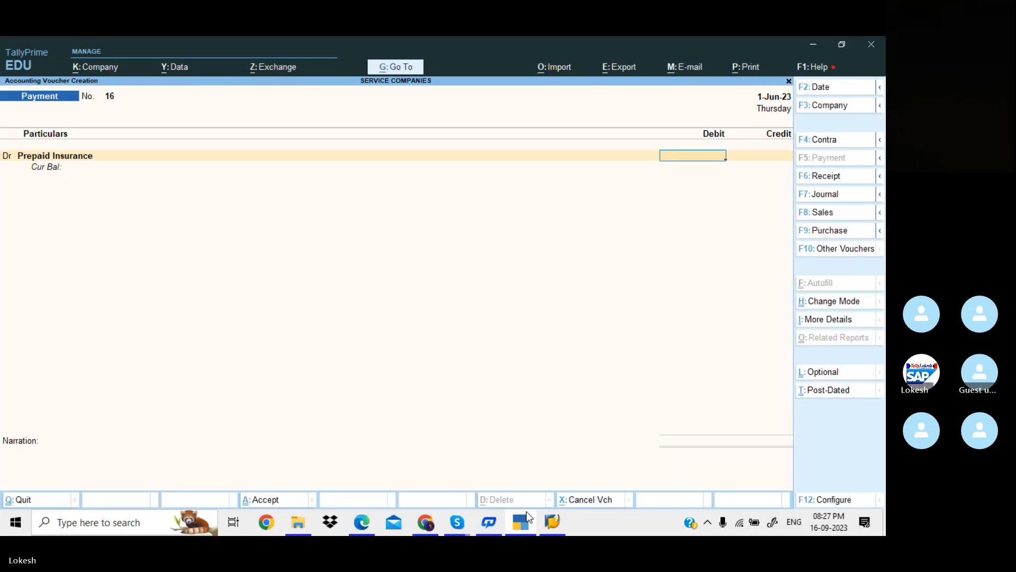
Check the insurance amount in the exercise PDF and debit Prepaid Insurance with 6,000.
key(alt+Tab)
key(alt+Tab)
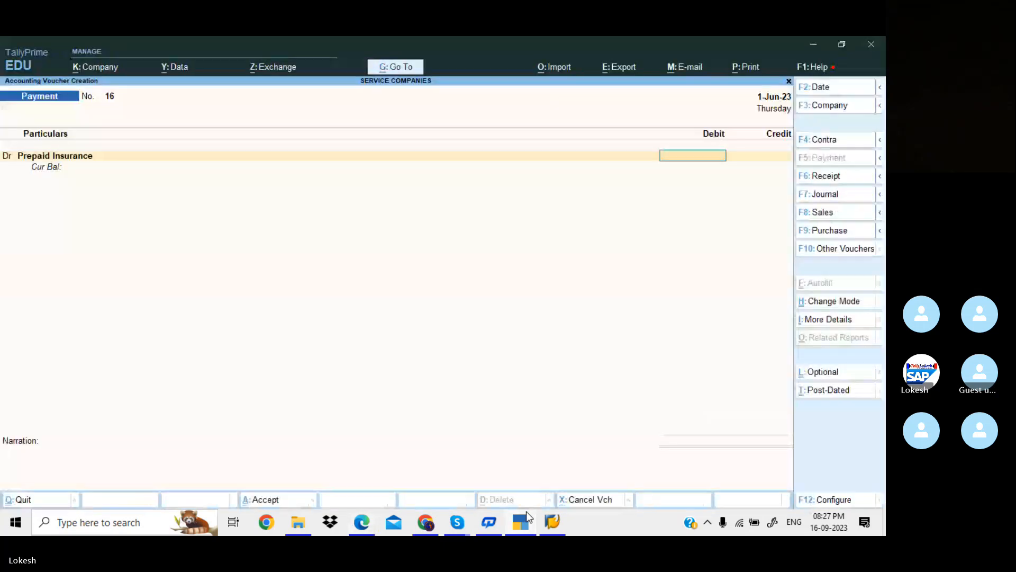
text(6000)
key(Return)
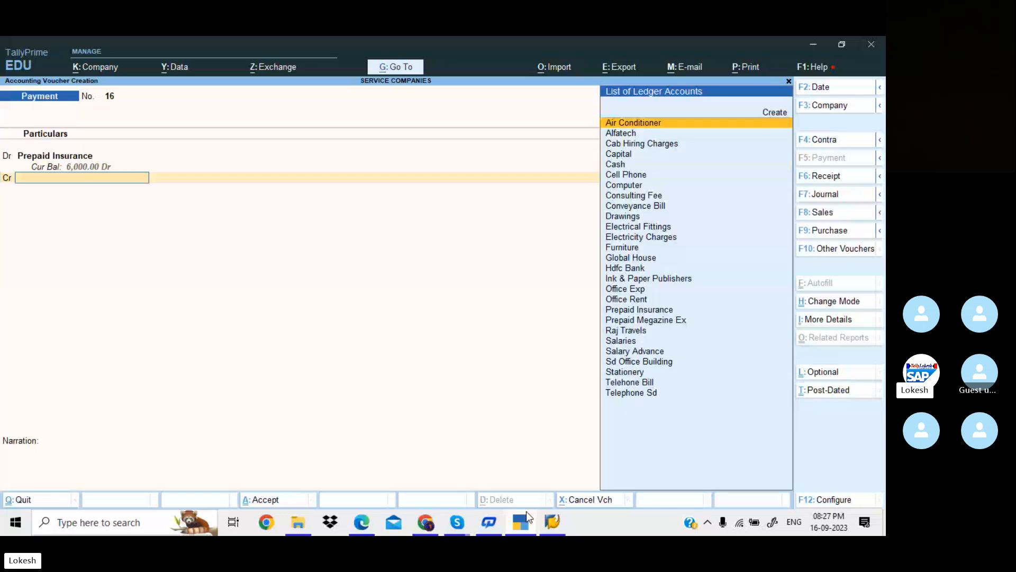
Confirm the insurance payment mode in the PDF, then credit Hdfc Bank with 6,000 and save the payment voucher without narration.
key(alt+Tab)
key(alt+Tab)
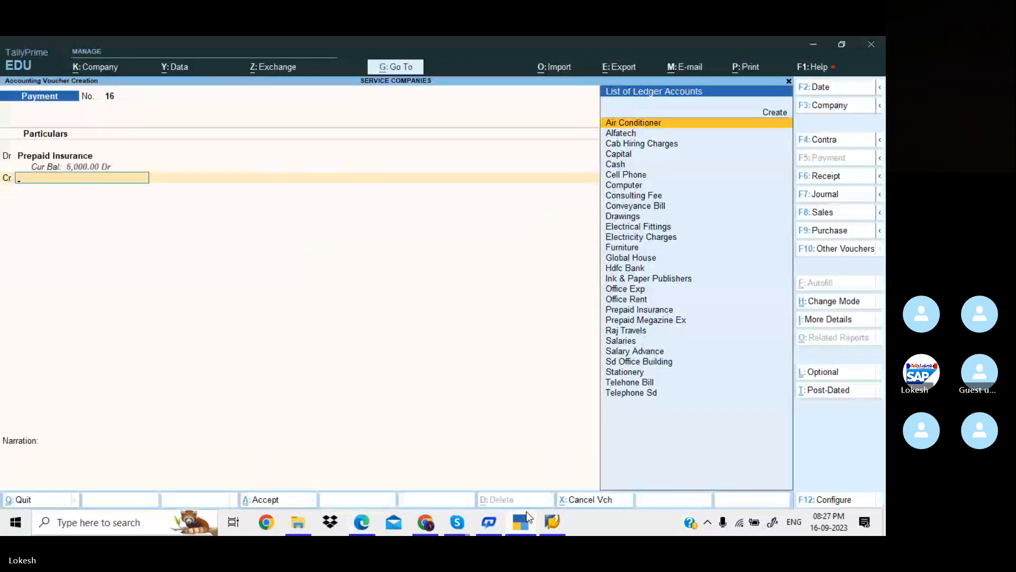
text(H)
key(Return)
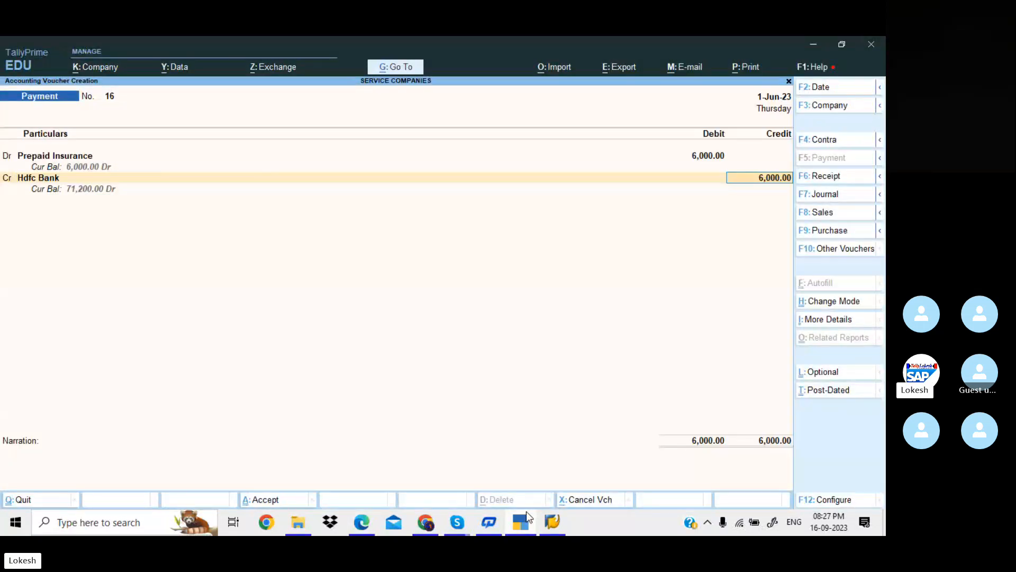
key(Return)
key(Return)
key(Return)
key(Return)
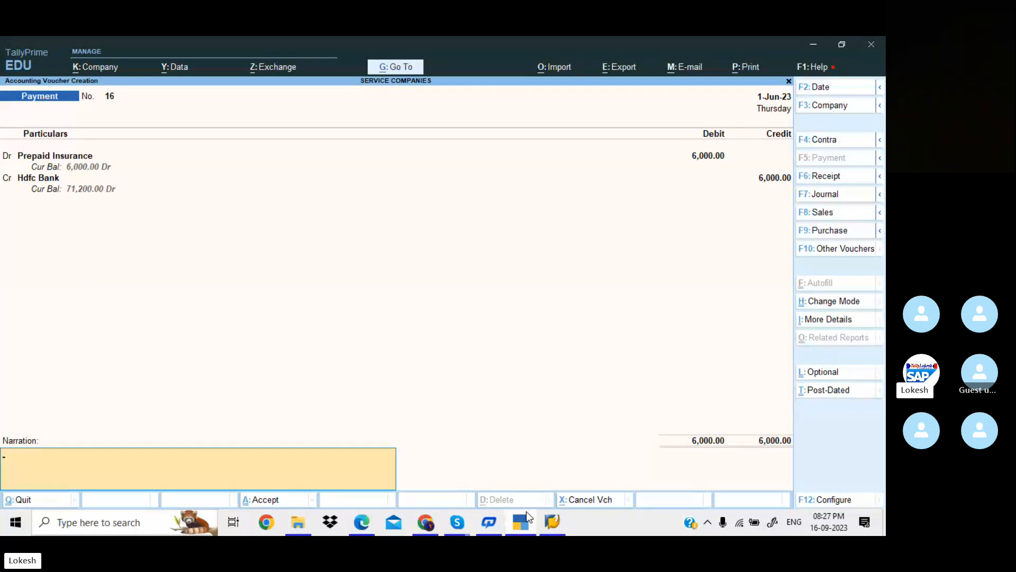
key(Return)
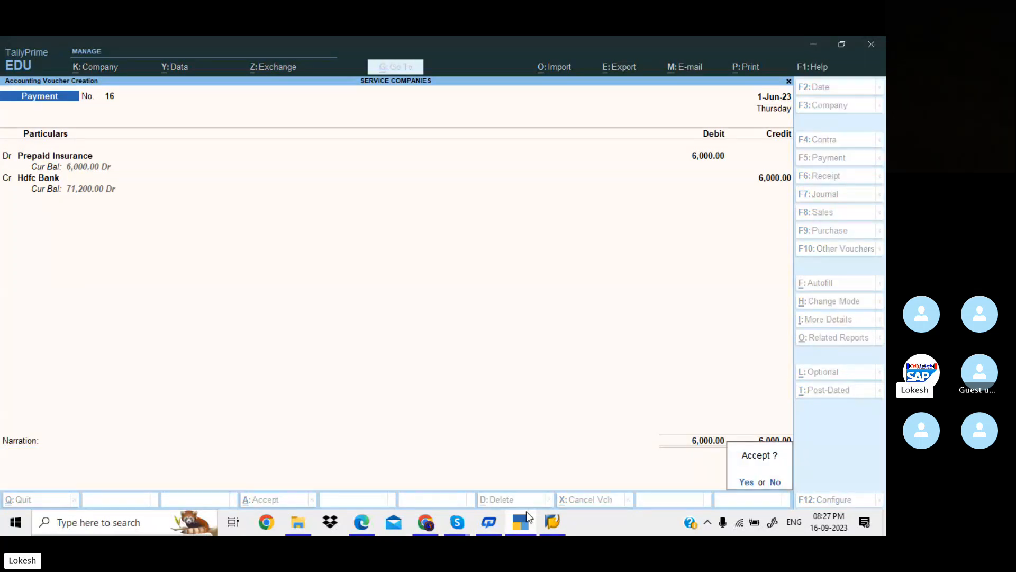
key(Return)
Review August entries 36 to 40 in the exercise PDF, from the World X Multimedia receipt to the Media Live invoice, and return to TallyPrime.
key(alt+Tab)
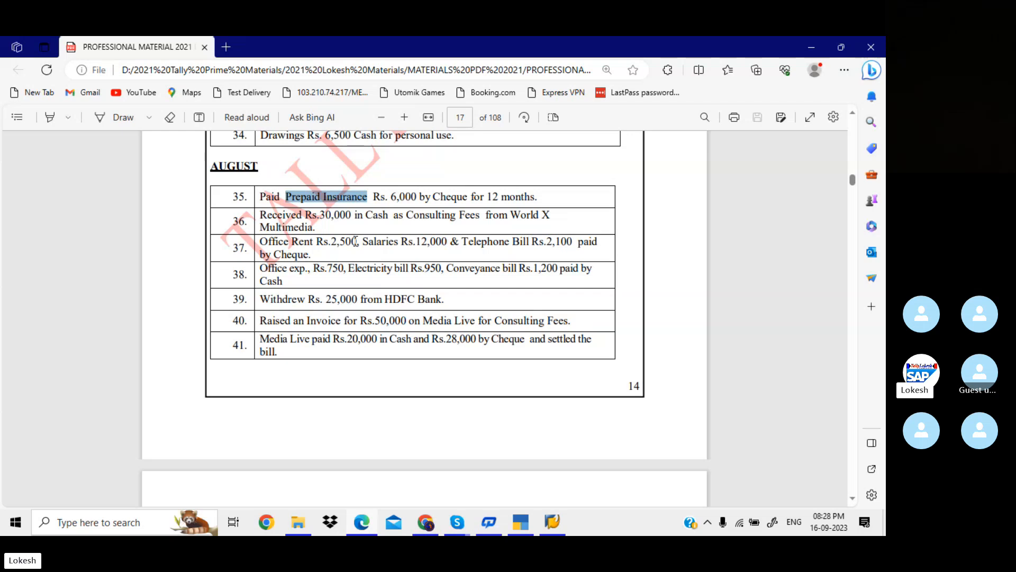
drag(414, 215, 477, 217)
drag(366, 217, 383, 218)
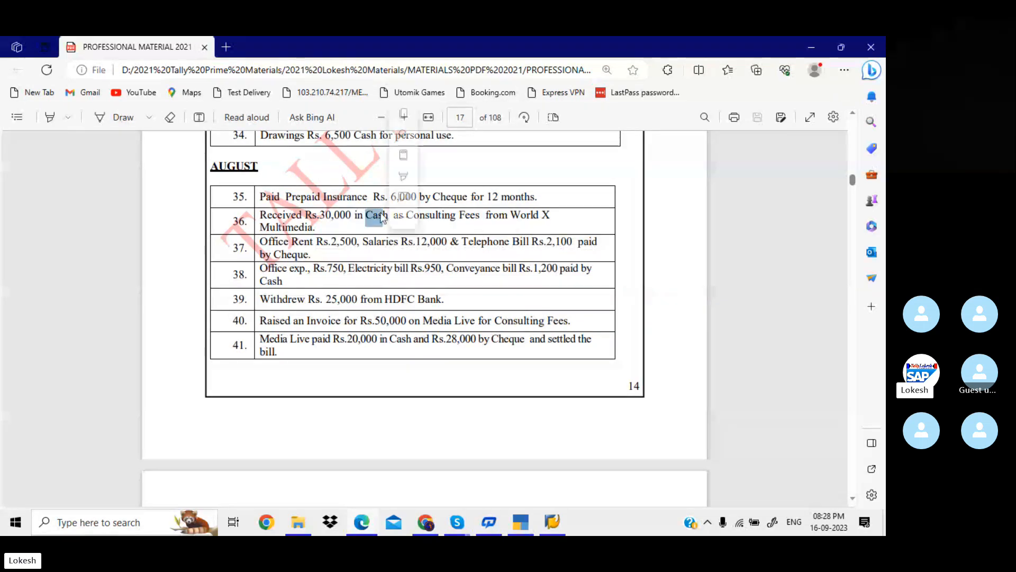
drag(310, 243, 358, 271)
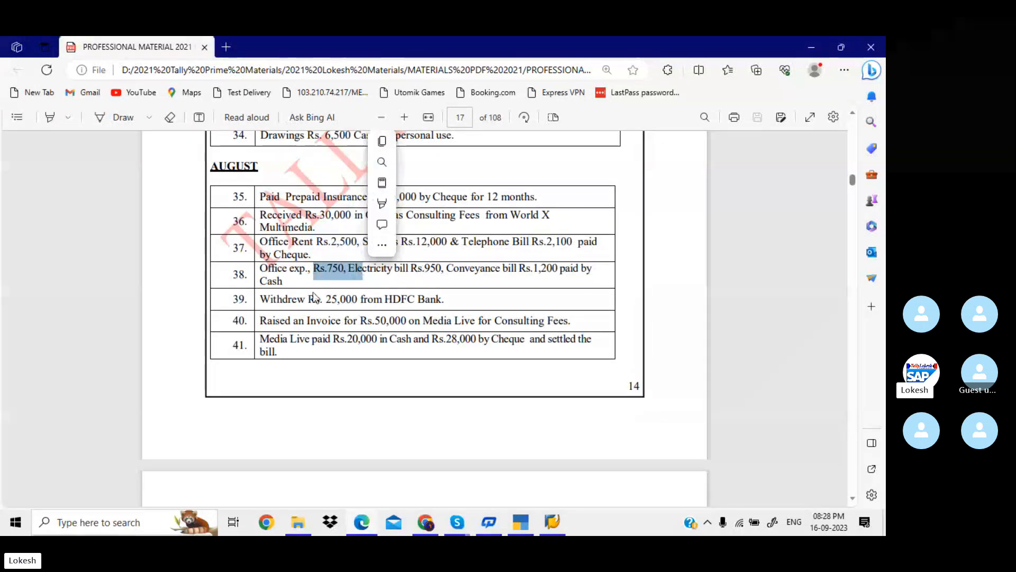
click(315, 292)
drag(309, 297, 358, 299)
click(296, 320)
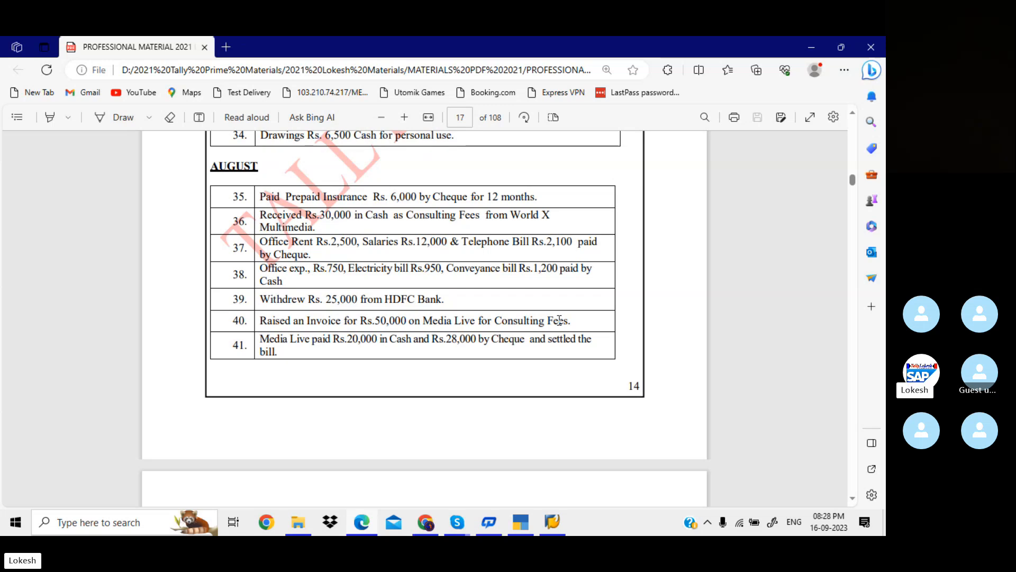
click(521, 522)
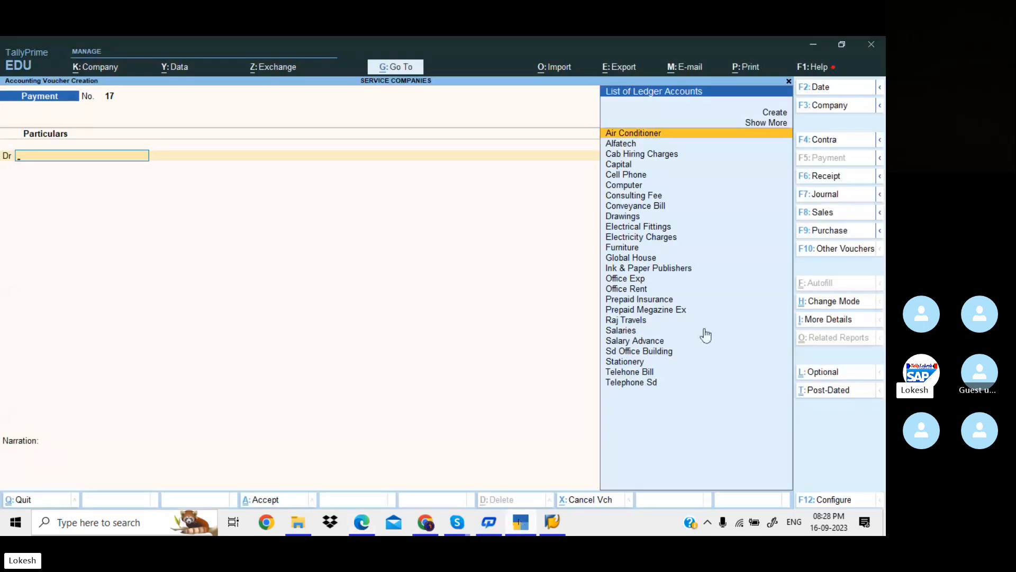
Start a journal voucher and create a new ledger named Media Live without an alias for its debit line.
click(839, 195)
key(alt+c)
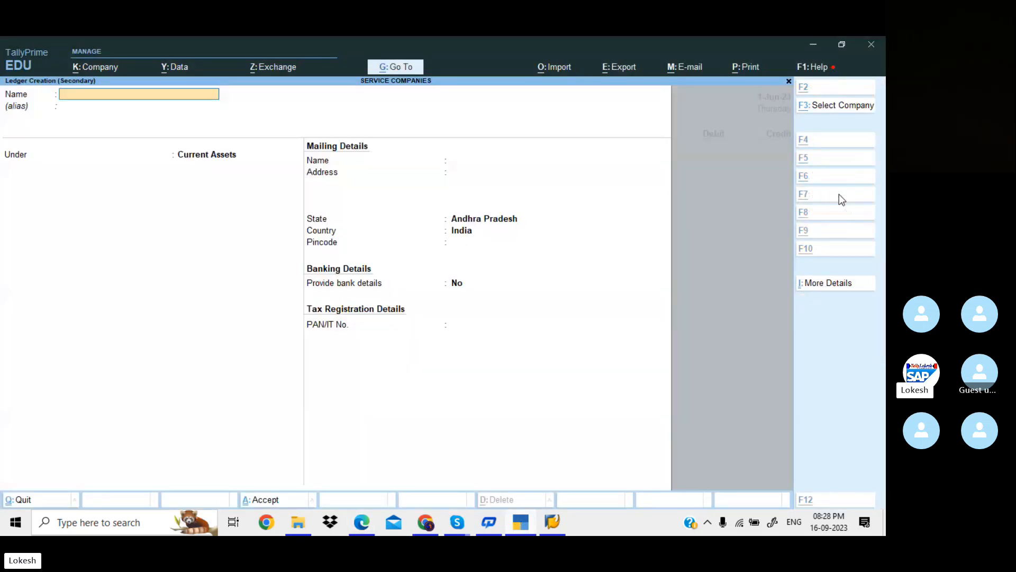
text(Media Li)
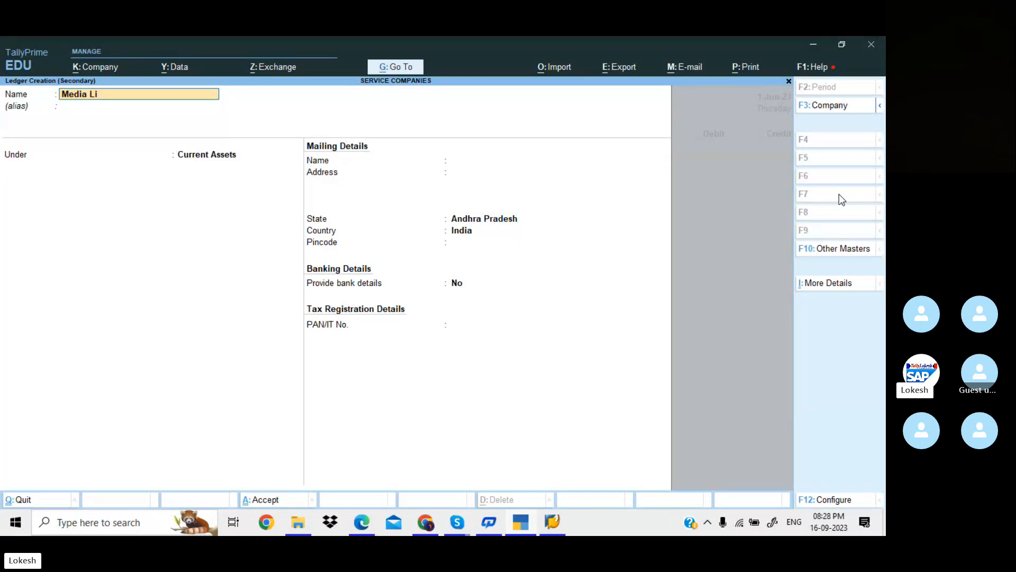
text(ve)
key(Return)
key(Return)
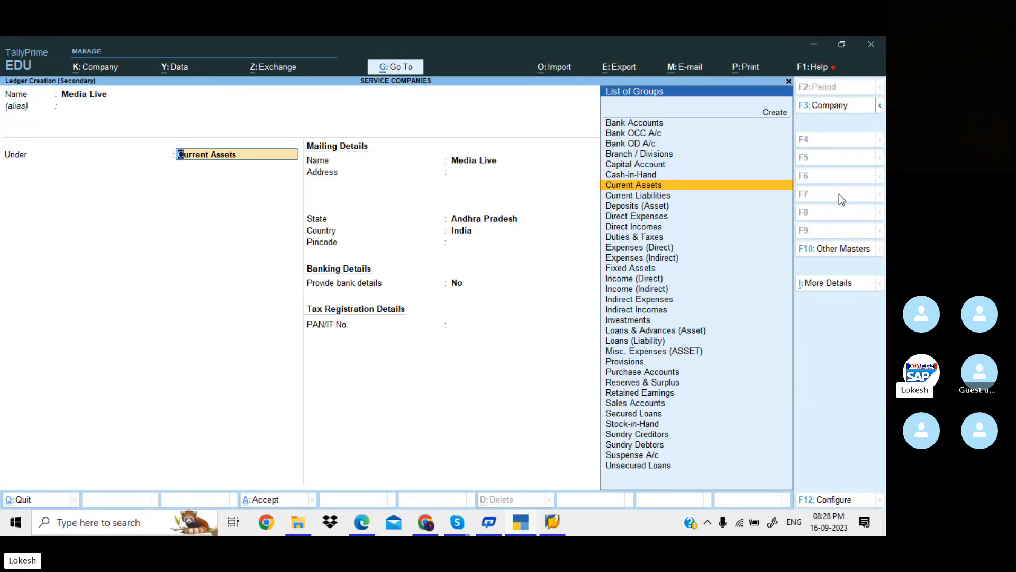
Group the Media Live ledger under Sundry Debtors and save it with the default mailing, banking and tax details.
text(Sun)
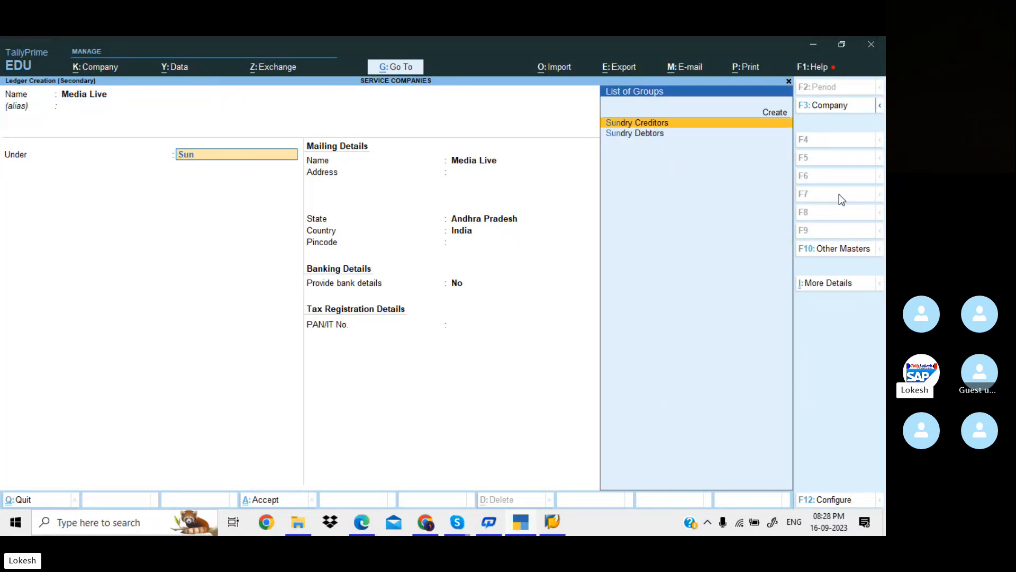
key(Down)
key(Return)
key(Return)
key(Return)
key(Return)
key(Return)
key(Return)
key(Return)
key(Return)
key(Return)
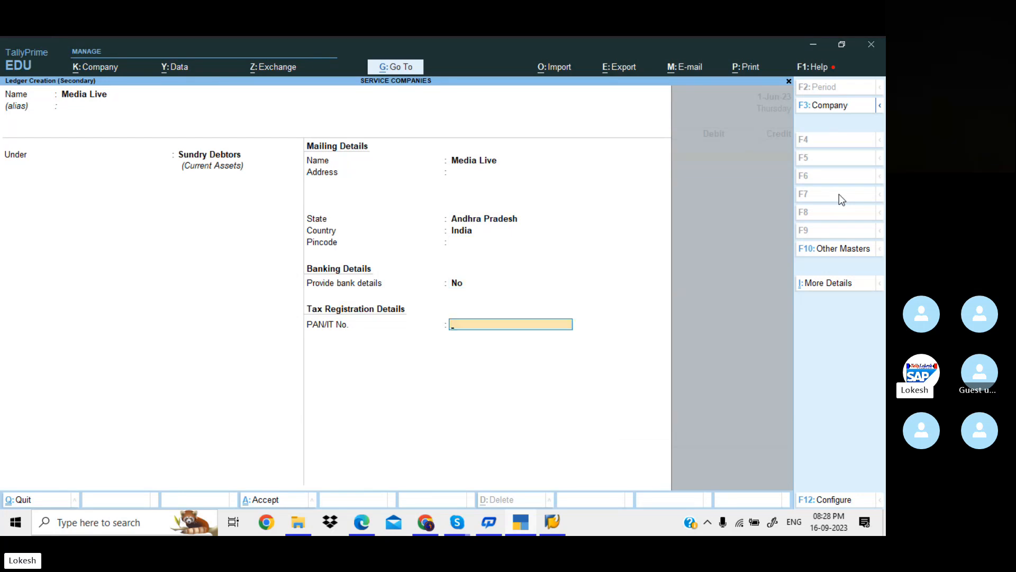
Debit Media Live with 50,000, credit Consulting Fee with the same amount and save the journal voucher without narration.
text(50000)
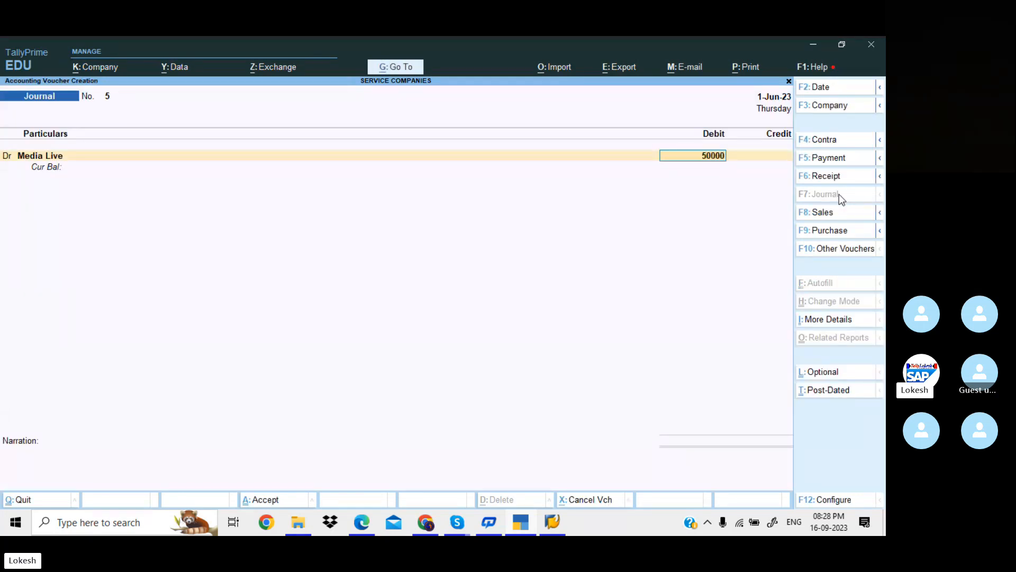
key(Return)
text(Con)
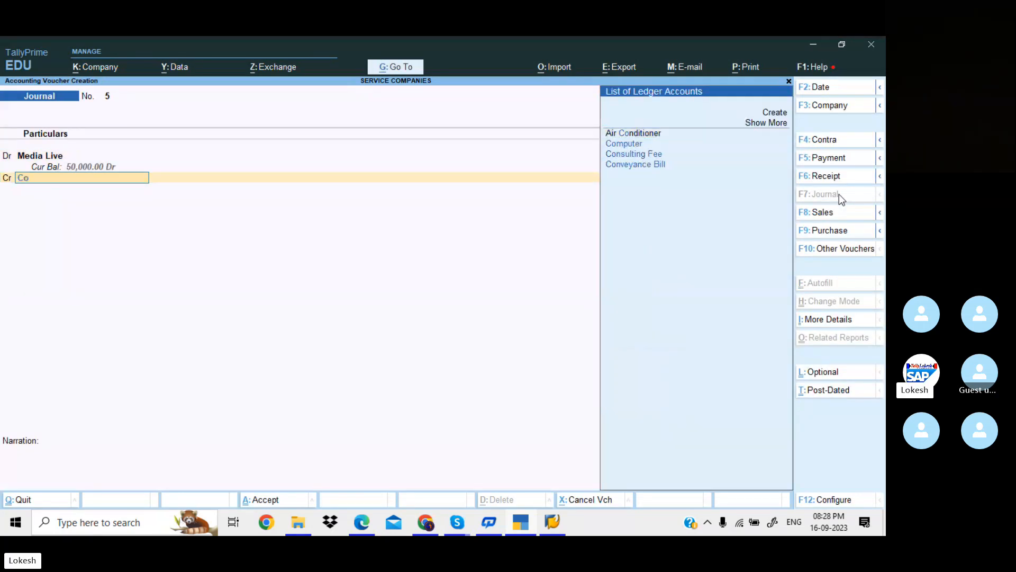
key(Return)
key(Return)
key(Return)
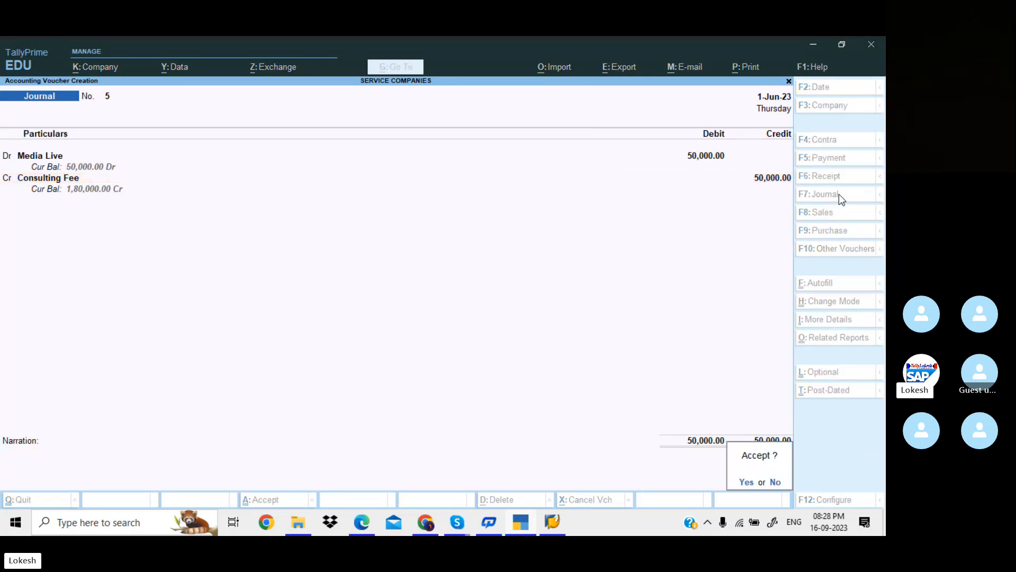
key(Return)
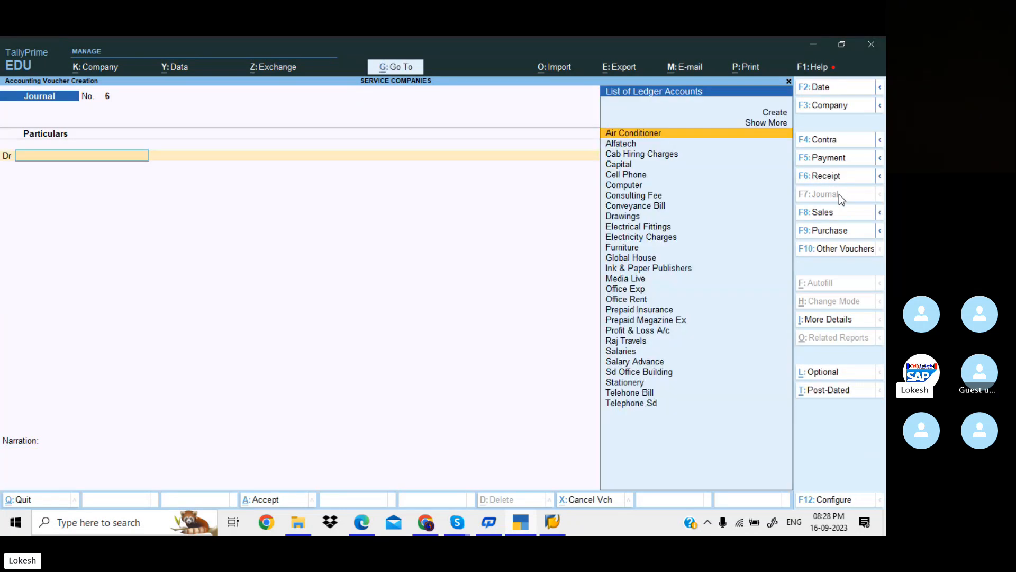
Start a receipt voucher and credit Media Live with 50,000.
click(865, 177)
text(M)
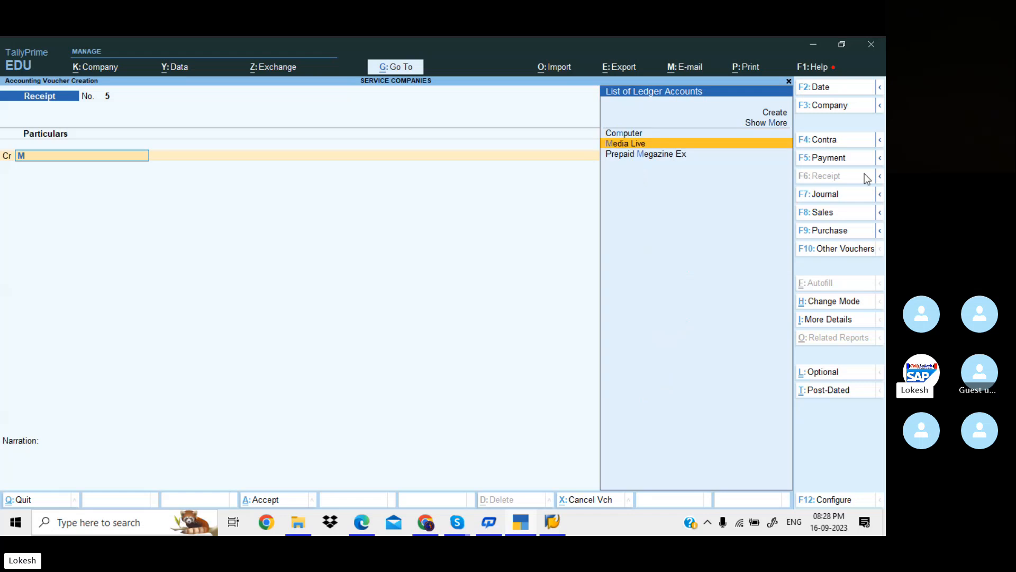
key(Return)
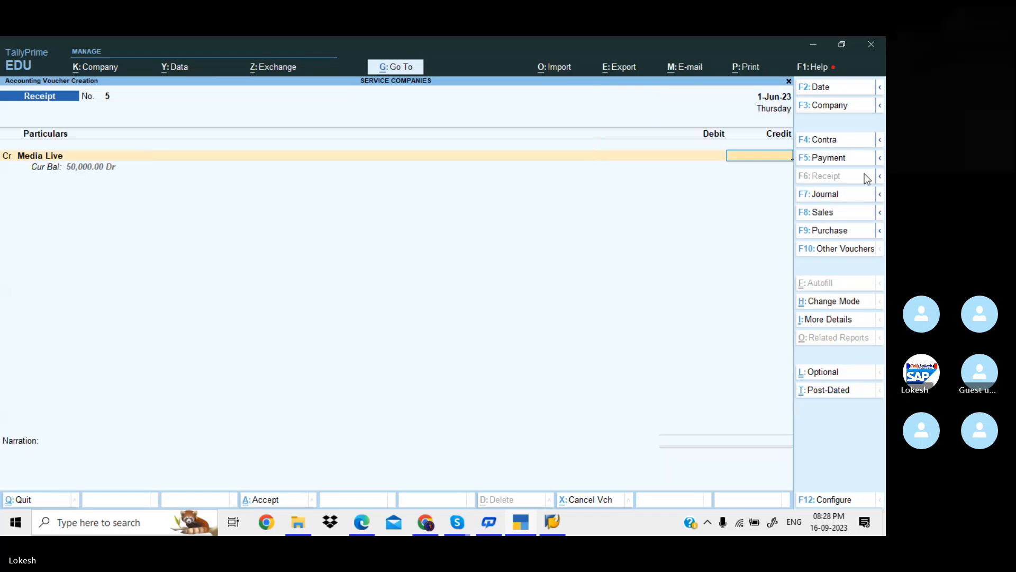
text(50,000)
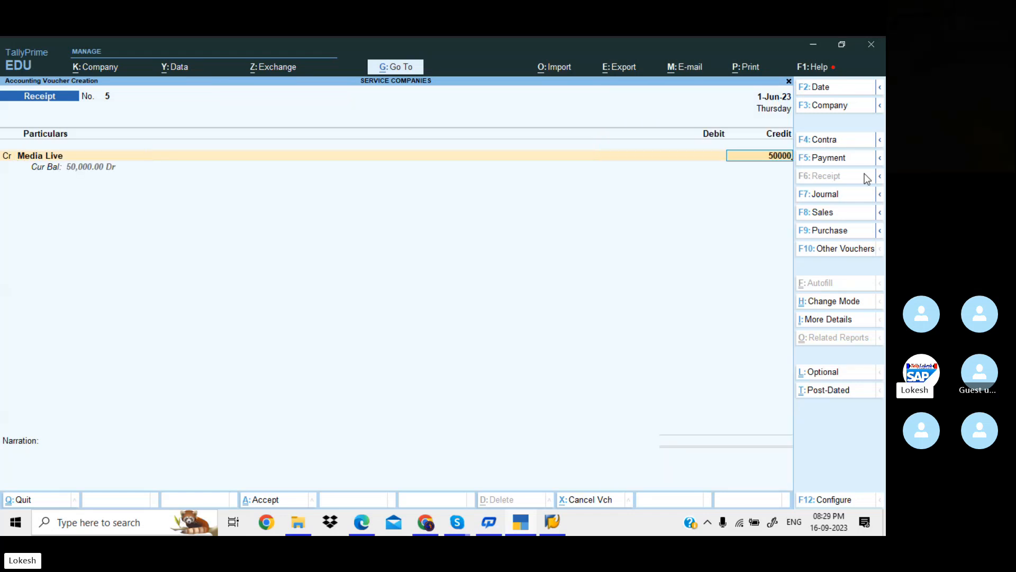
key(Return)
Check how Media Live settled its bill in entry 41 of the exercise PDF, then debit Cash with 20,000 in the TallyPrime receipt.
key(alt+Tab)
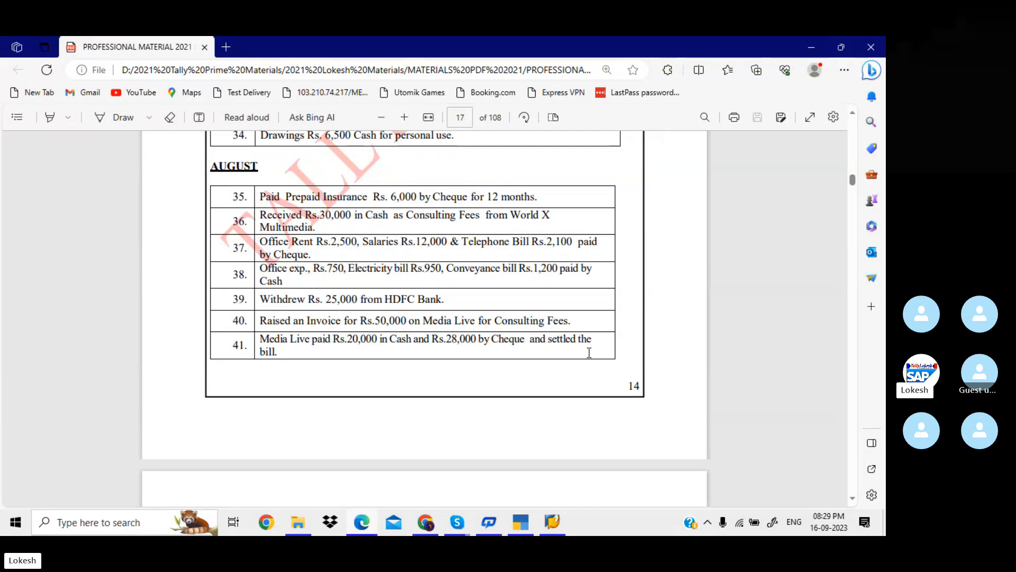
click(522, 521)
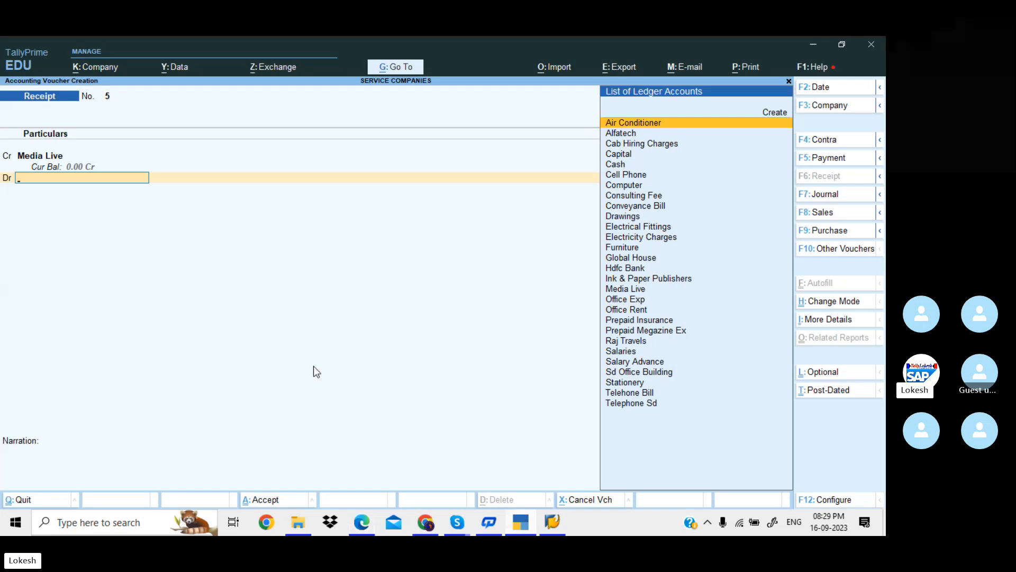
text(Ca)
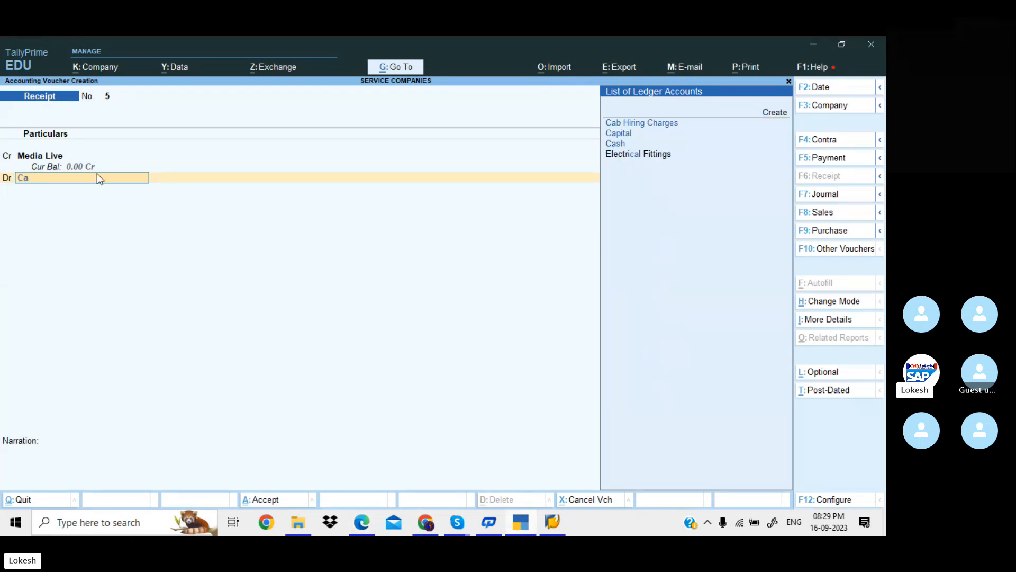
key(Down)
key(Down)
key(Return)
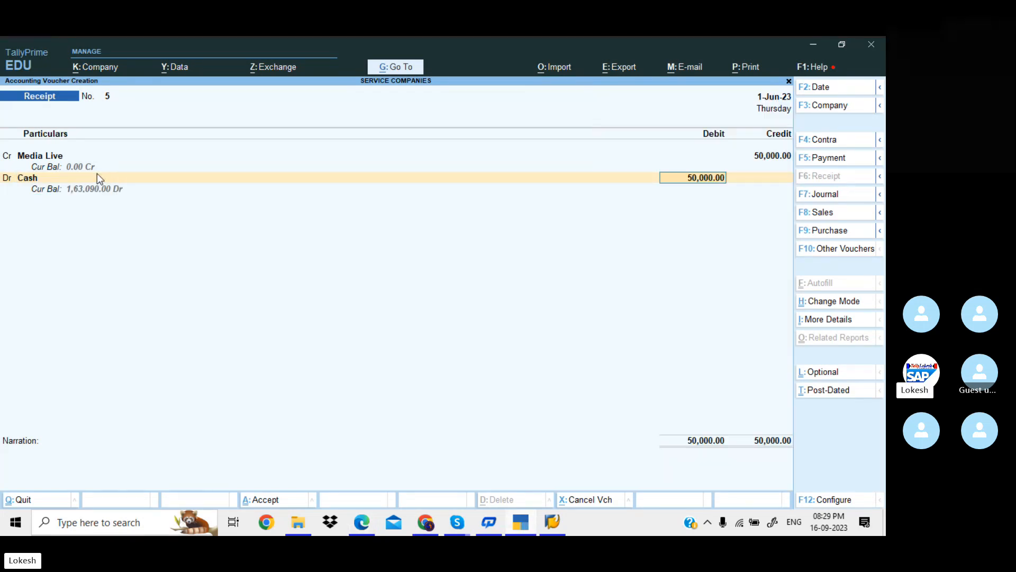
text(20000)
key(Return)
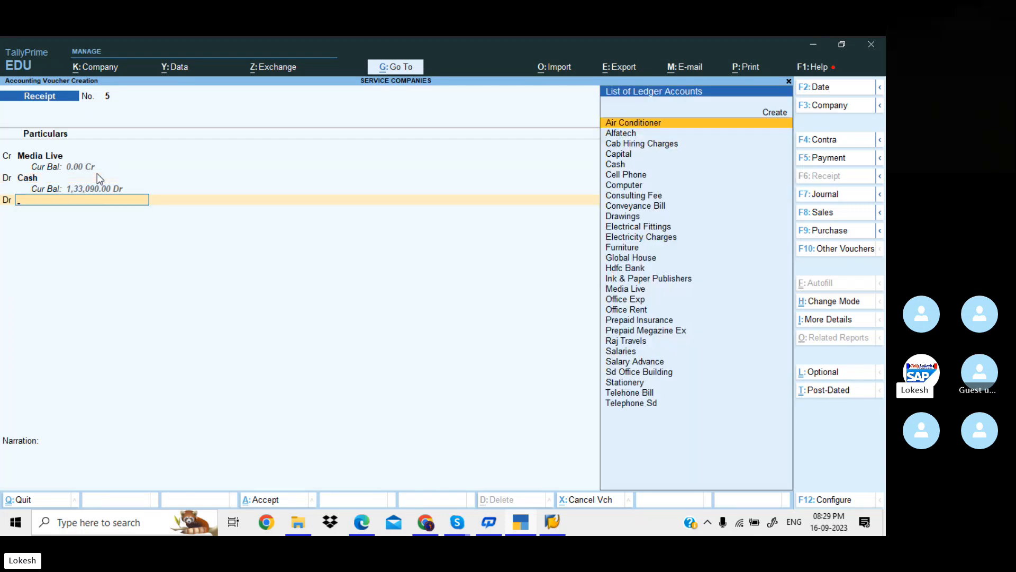
Debit Hdfc Bank with 28,000 in the Media Live receipt, keeping the default bank allocation details.
text(hd)
key(Return)
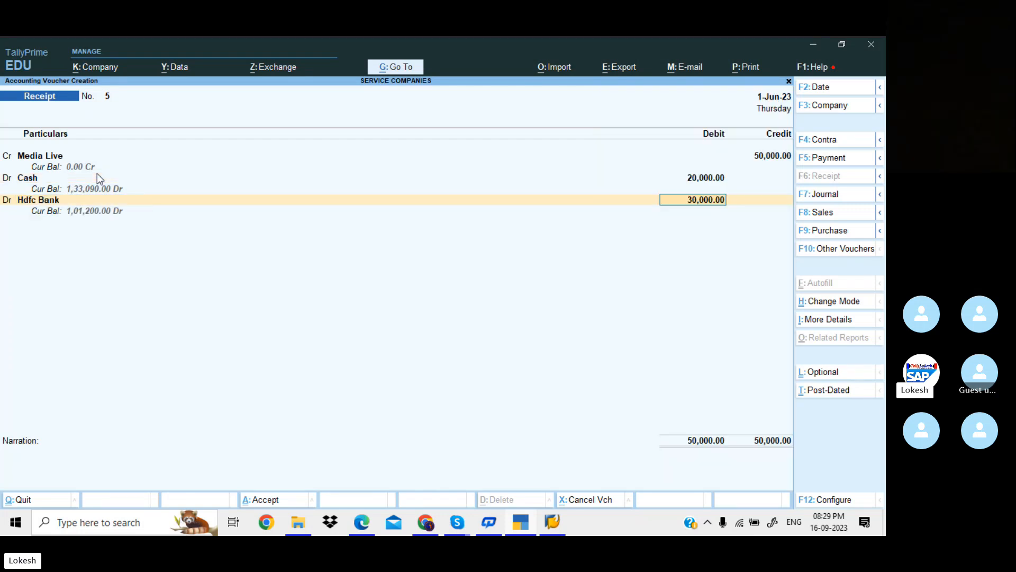
text(280)
key(Return)
key(Return)
key(Return)
key(Return)
key(Return)
key(Return)
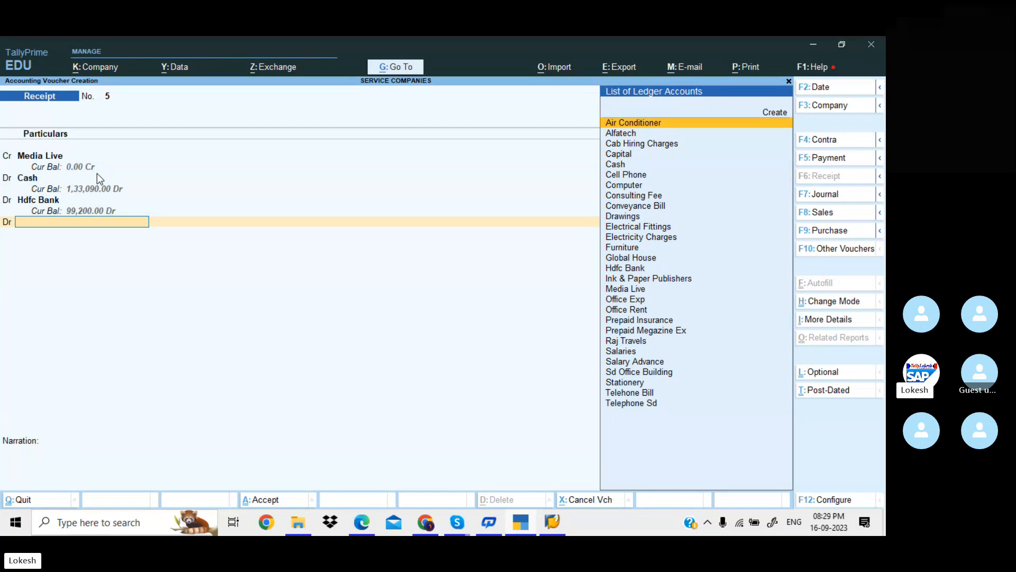
Create a Discount Allowed ledger under Indirect Expenses for the remaining debit line and save it.
key(alt+c)
text(D)
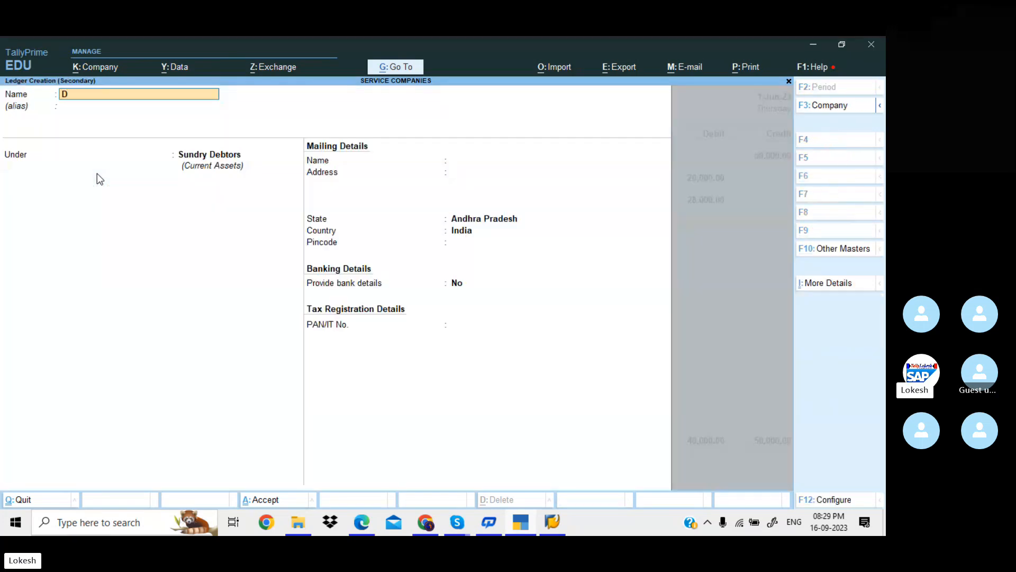
text(iscount Allowed)
key(Return)
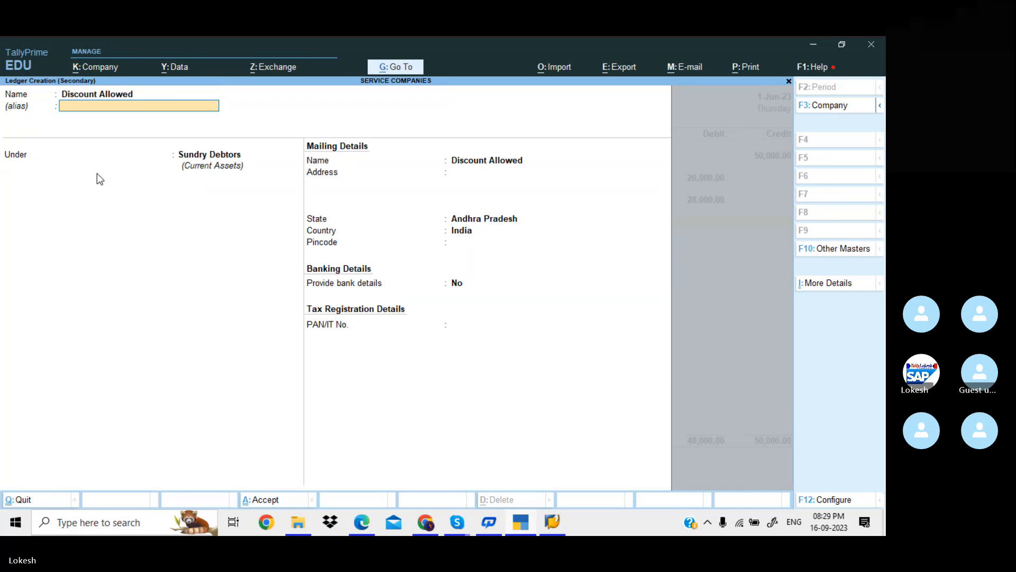
text(Ind)
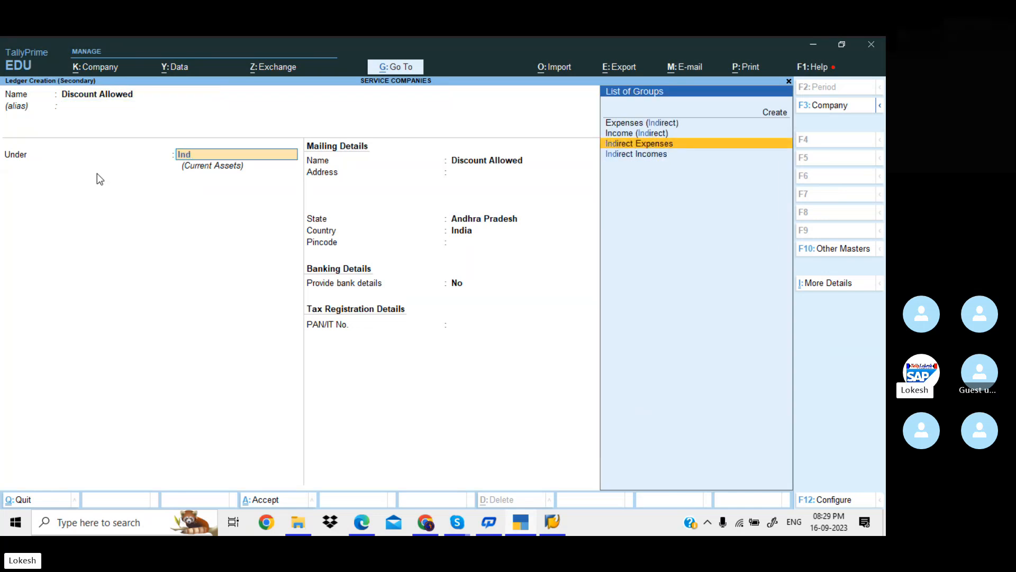
key(Return)
key(Return)
key(Return)
key(Return)
key(Return)
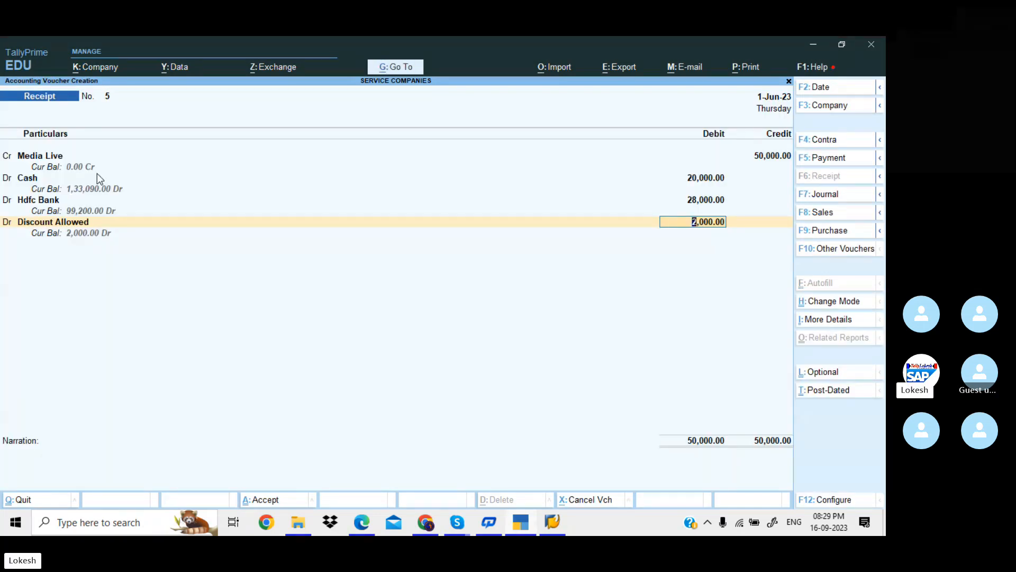
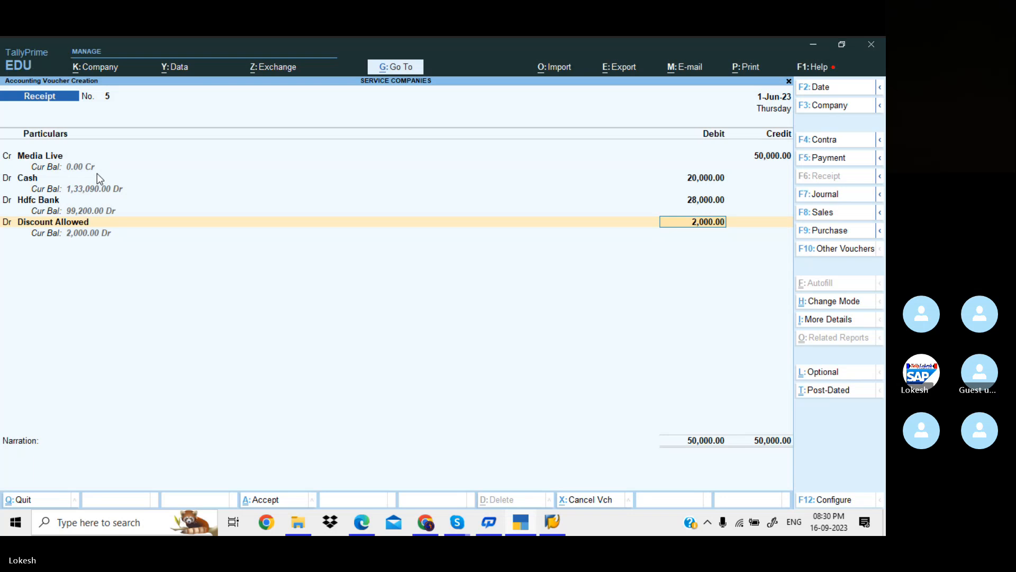
Debit Discount Allowed with 2,000 and save the Media Live receipt voucher without narration.
key(Return)
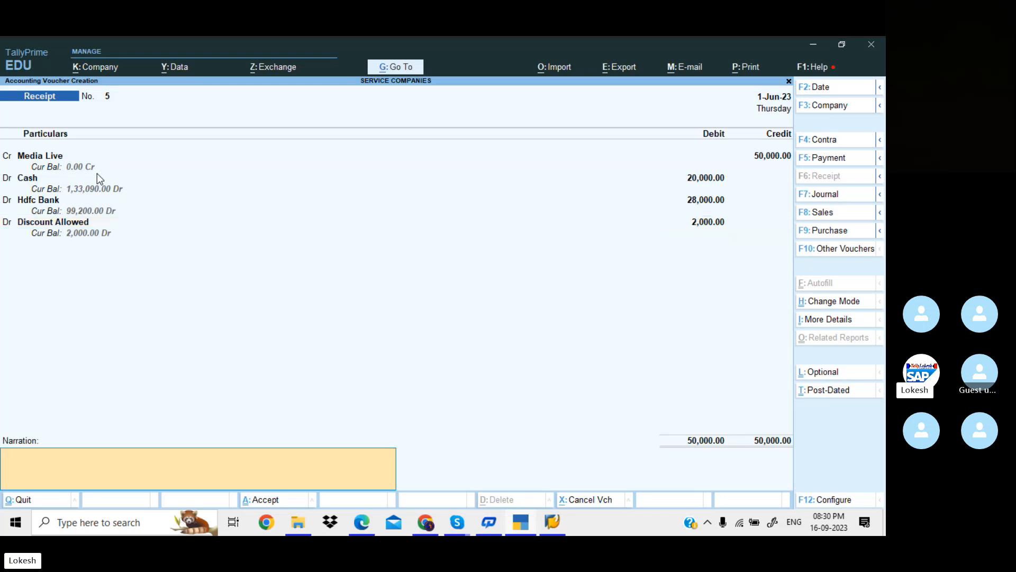
key(Return)
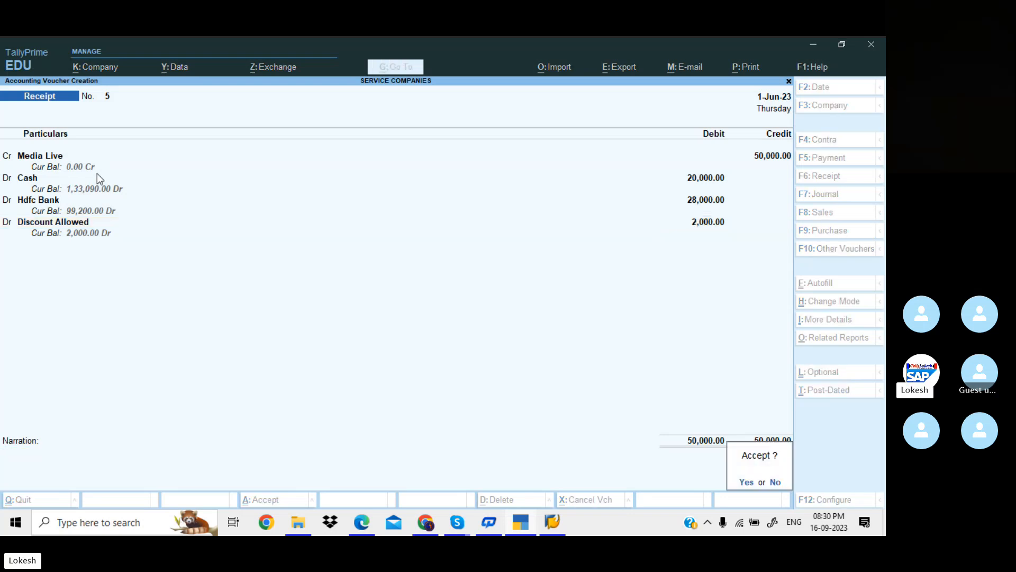
key(Return)
Review entries 42 to 71 for August to December in the exercise PDF and return to TallyPrime.
key(alt+Tab)
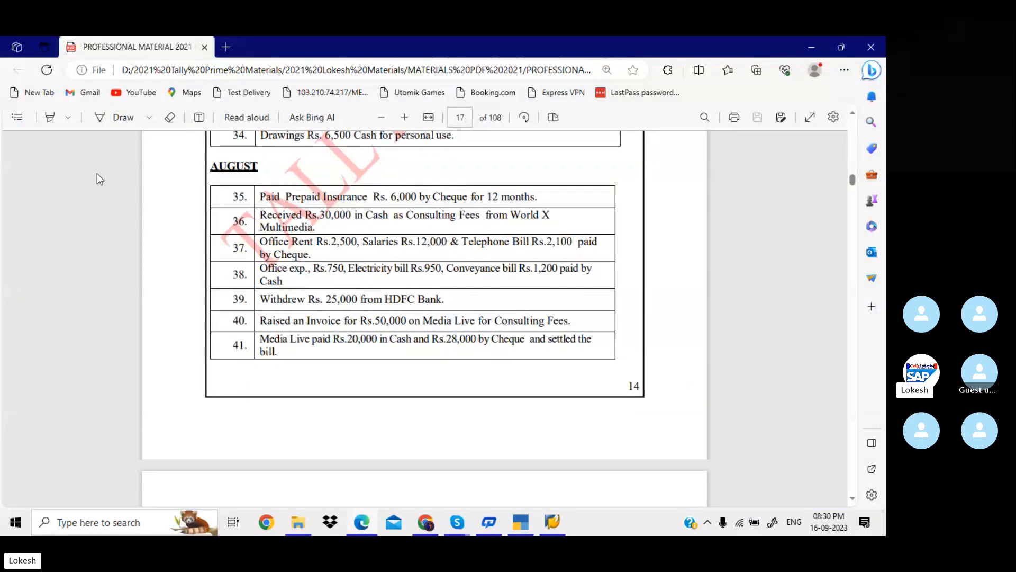
scroll(97, 174, down, 5)
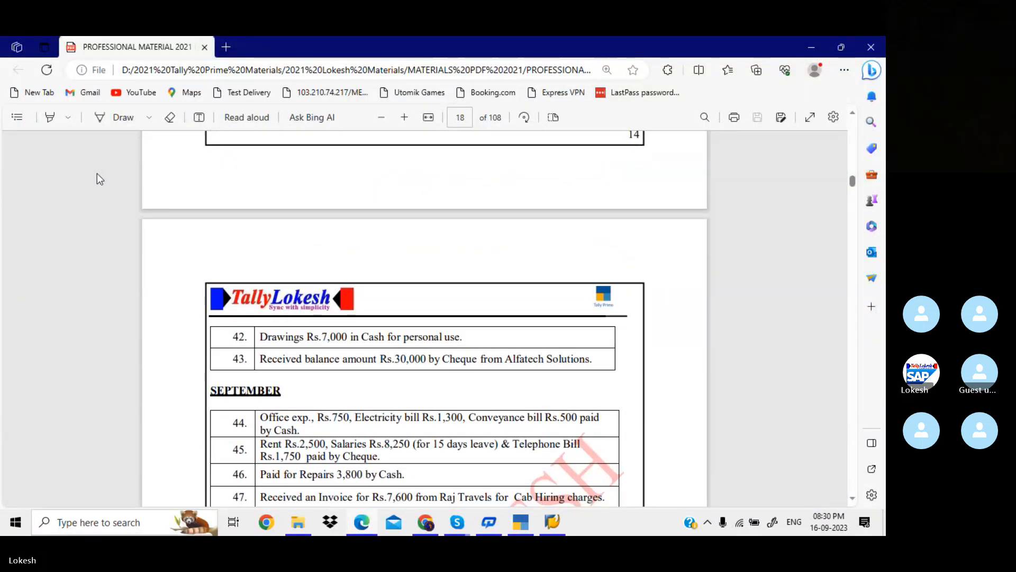
scroll(97, 174, down, 3)
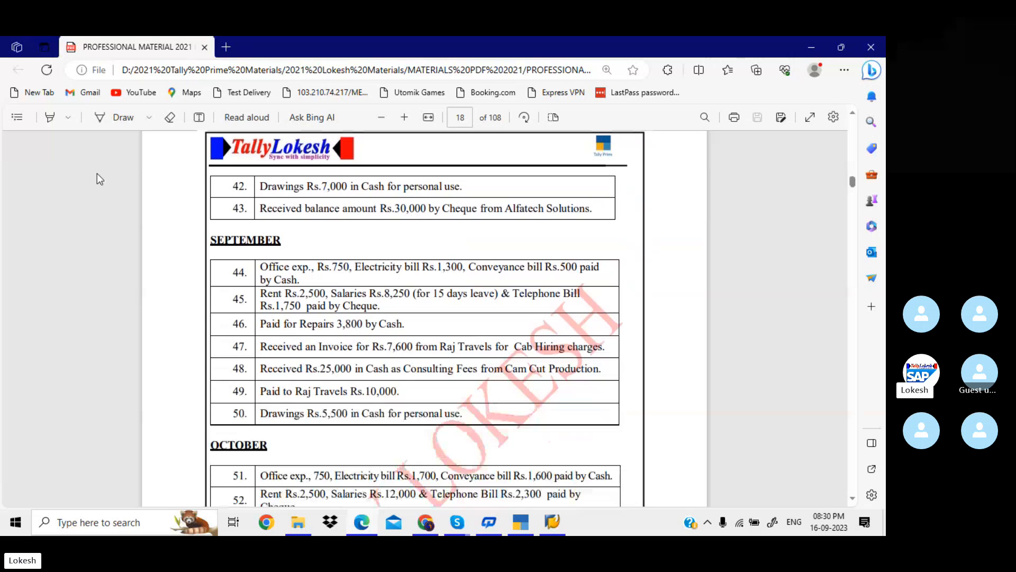
scroll(97, 174, down, 1)
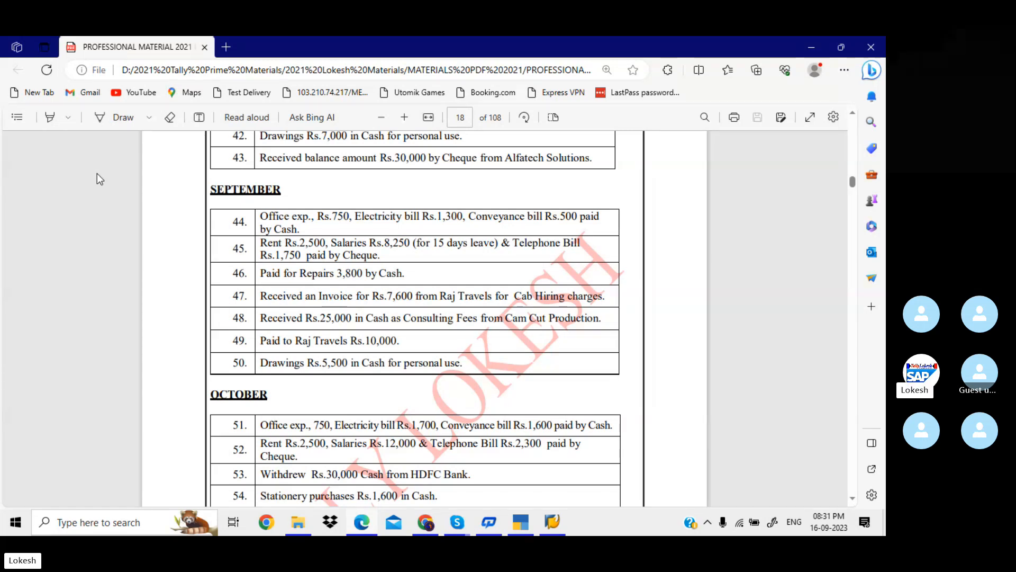
scroll(97, 173, down, 3)
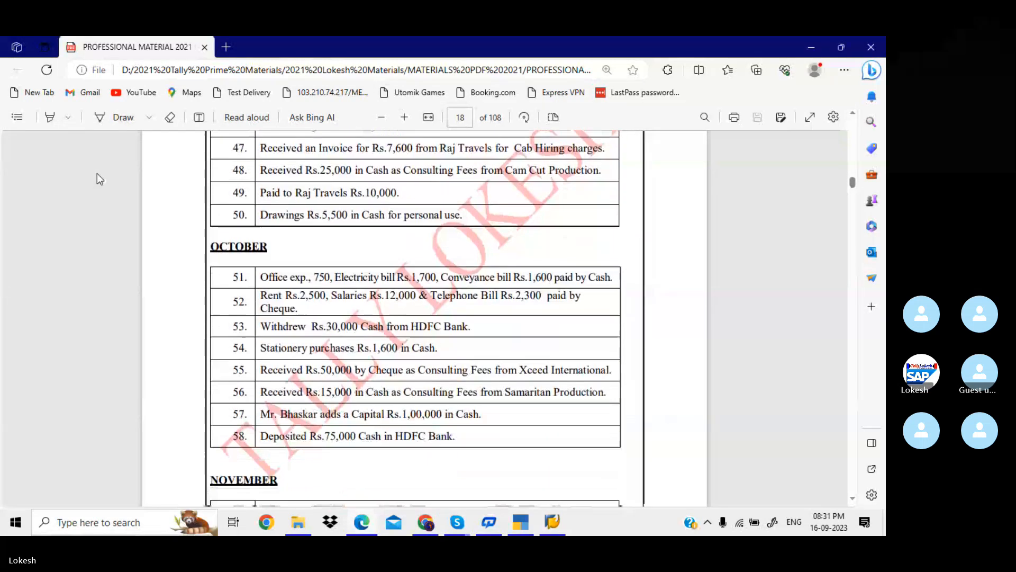
scroll(96, 173, down, 1)
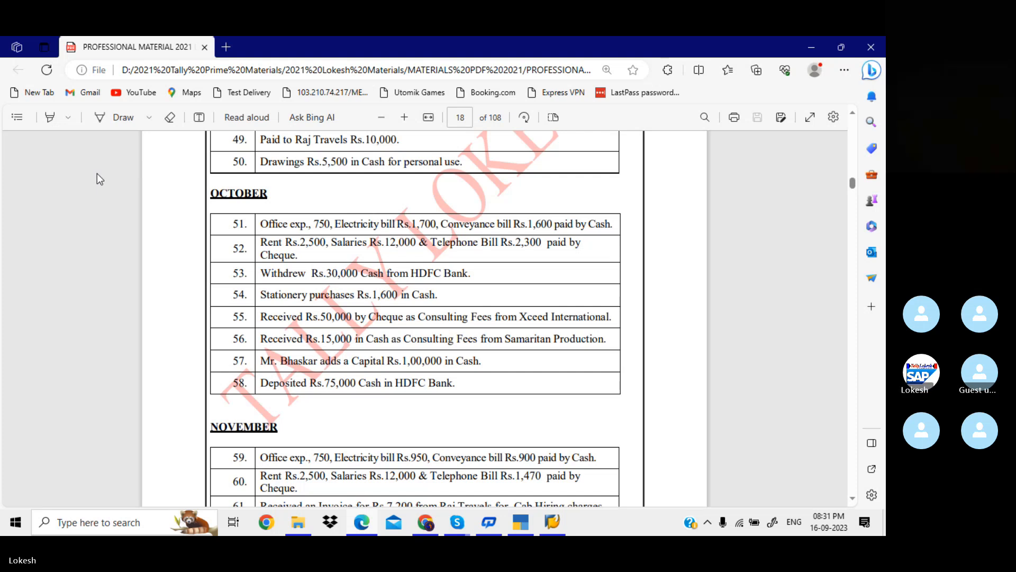
scroll(97, 173, down, 5)
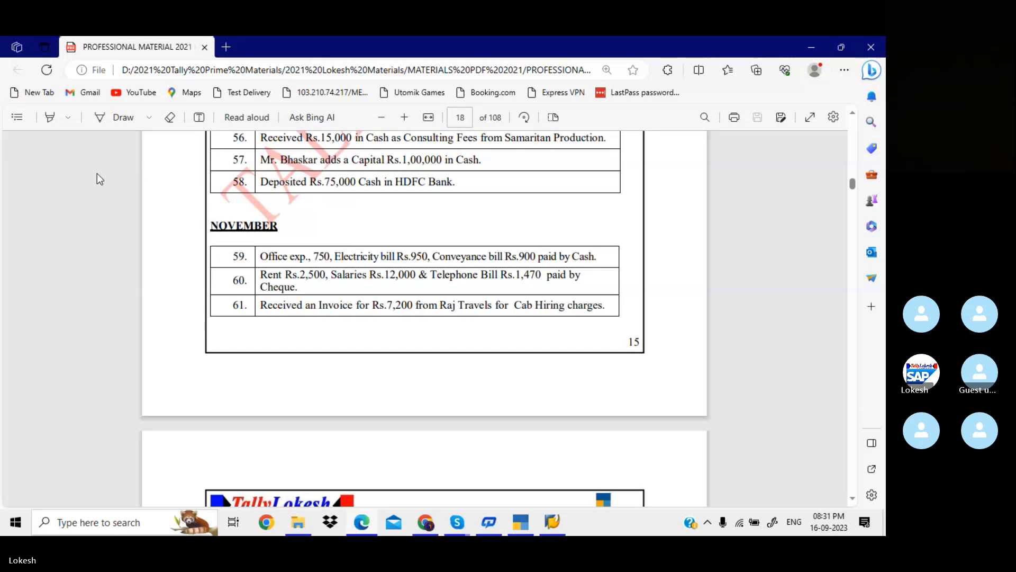
scroll(97, 173, down, 7)
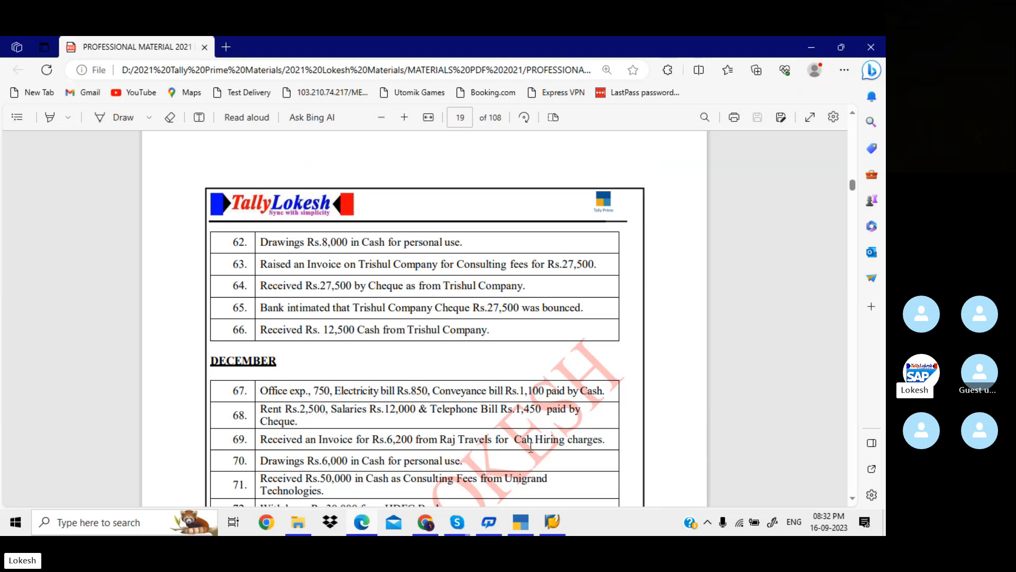
click(521, 523)
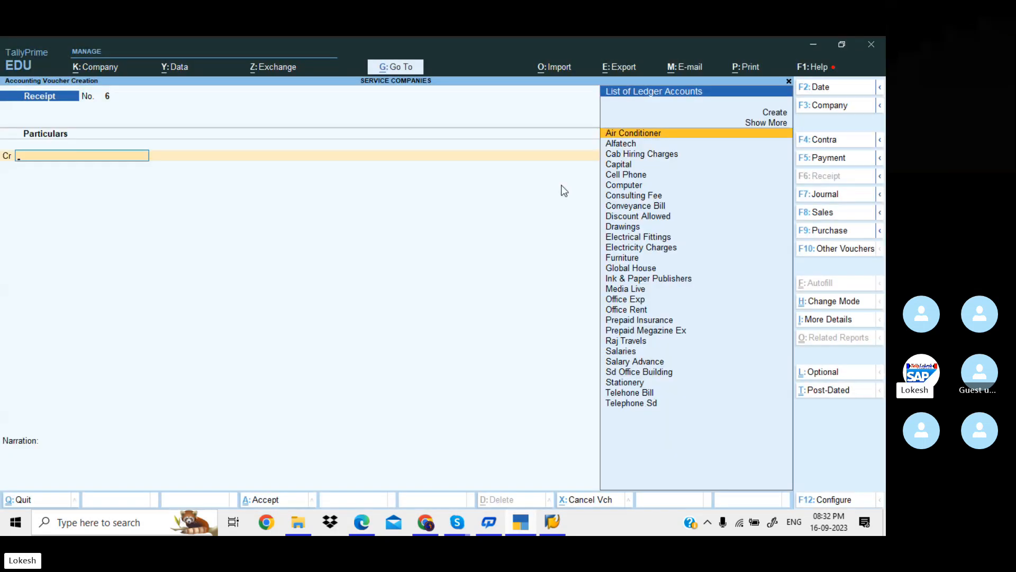
Start a journal voucher and, from its debit line, begin a new ledger named Thrisul Company without an alias.
click(837, 196)
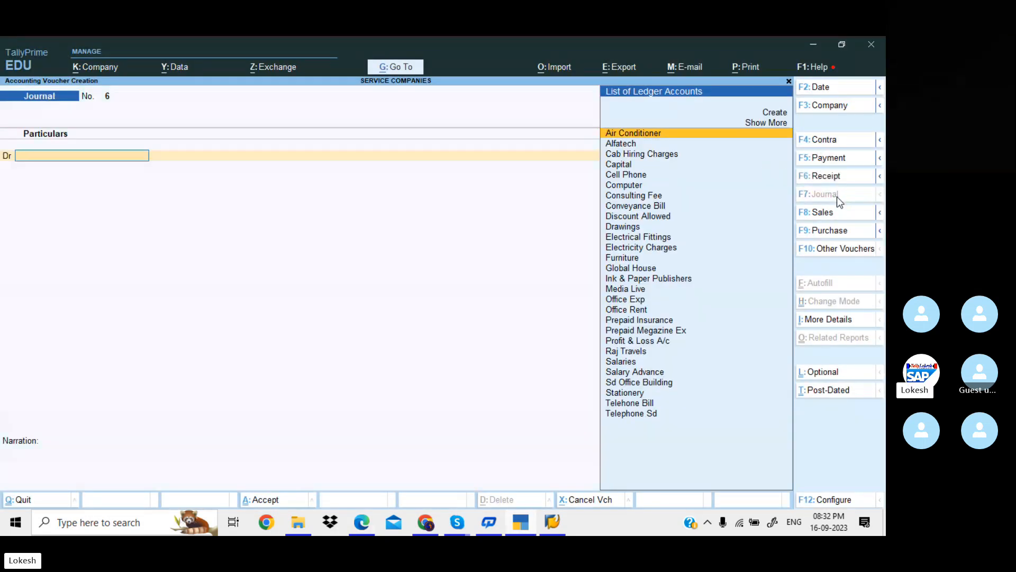
key(alt+c)
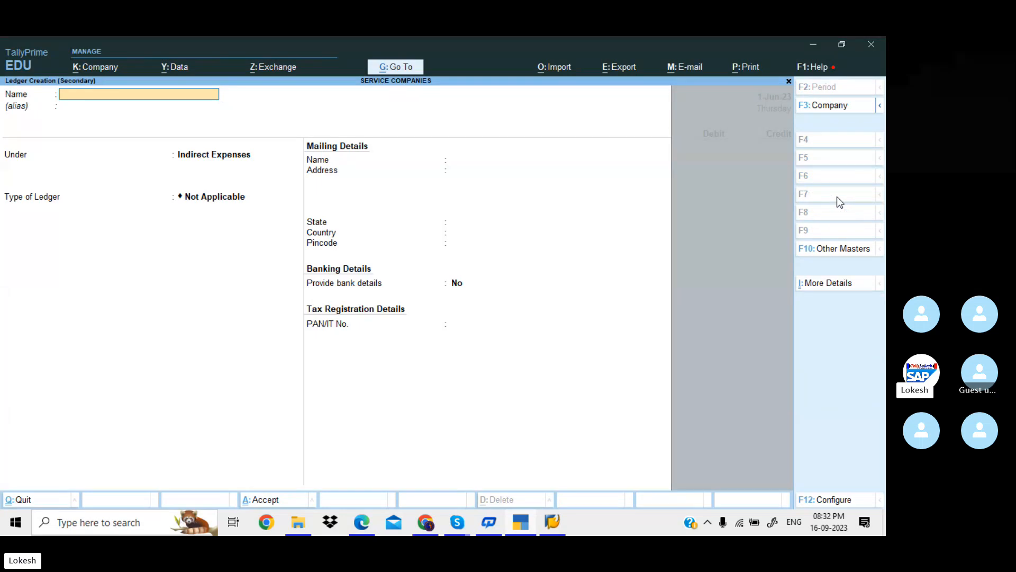
text(Thrisu)
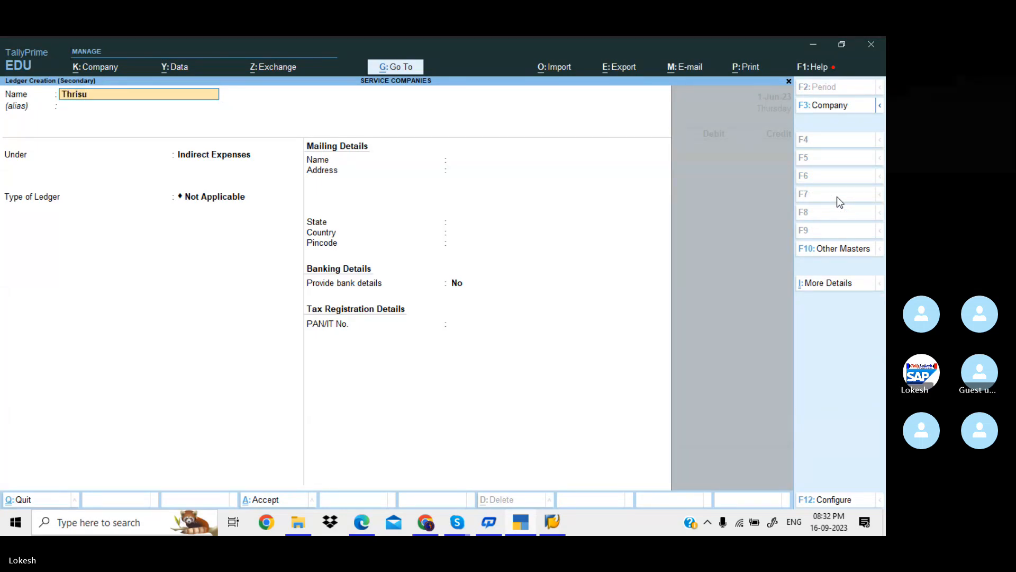
text(l Company)
key(Return)
key(Return)
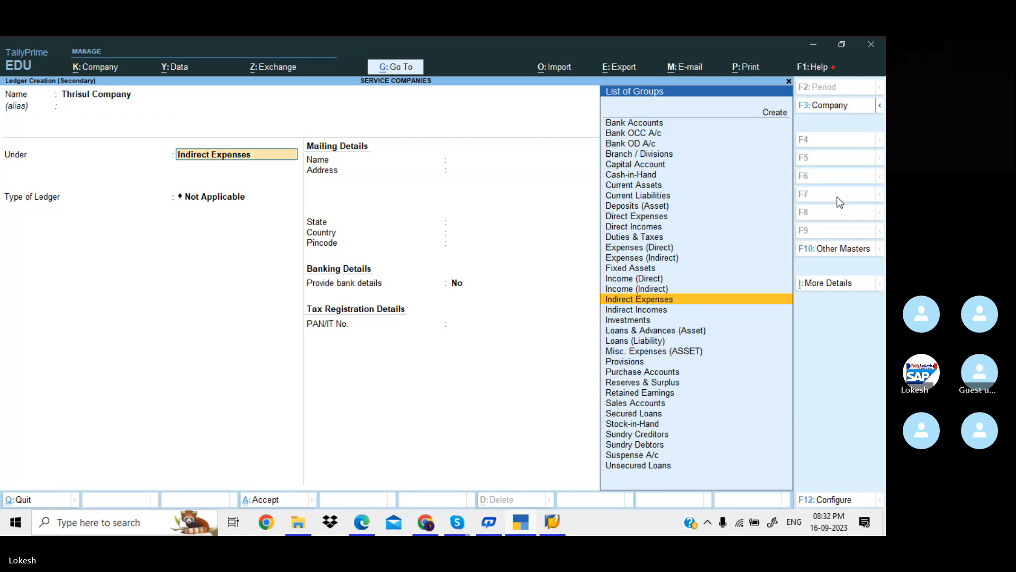
Place the Thrisul Company ledger under Sundry Debtors and save it with the default mailing and banking details.
text(Sun)
key(Down)
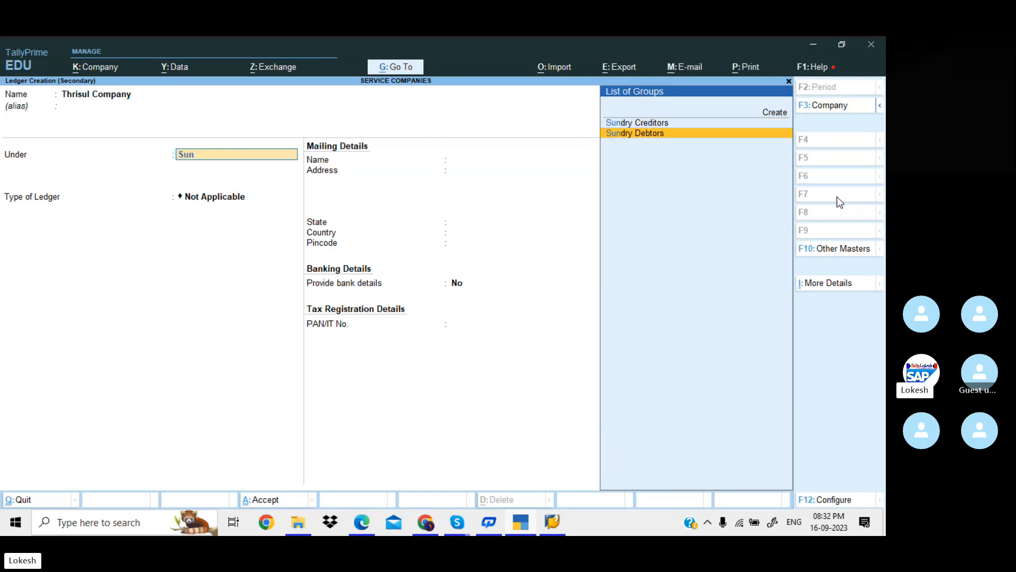
key(Return)
key(Return)
key(Return)
key(Return)
key(Return)
key(Return)
key(Return)
key(Return)
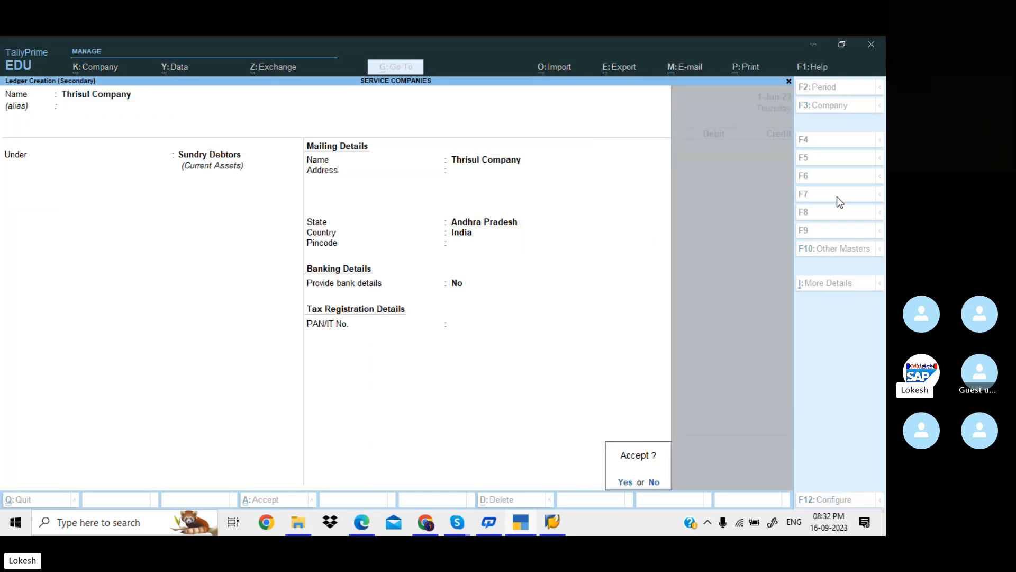
key(Return)
Check the invoice amount in exercise PDF entry 63 and debit Thrisul Company with 27,500 in the journal voucher.
key(alt+Tab)
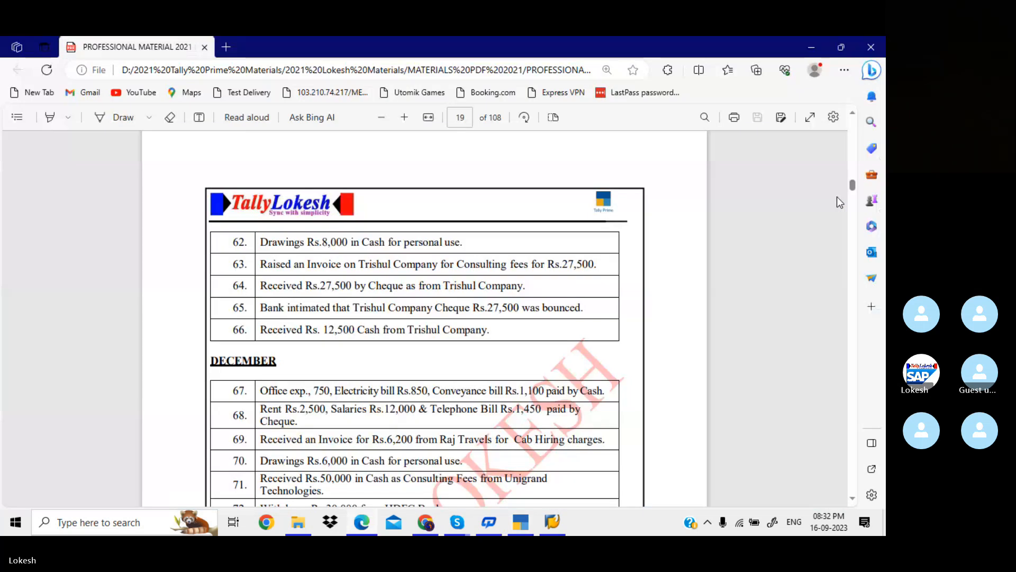
key(alt+Tab)
text(27)
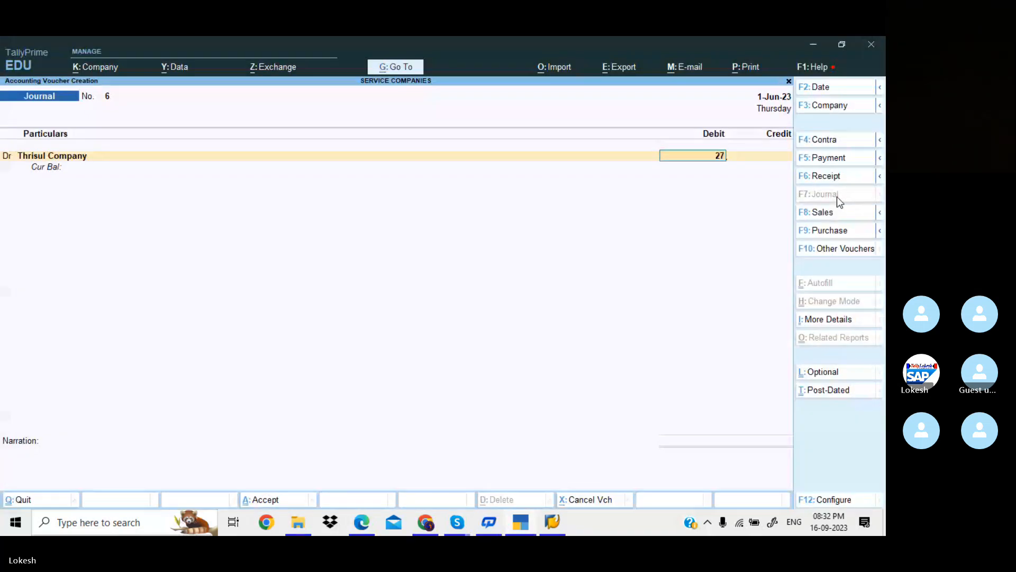
text(500)
key(Return)
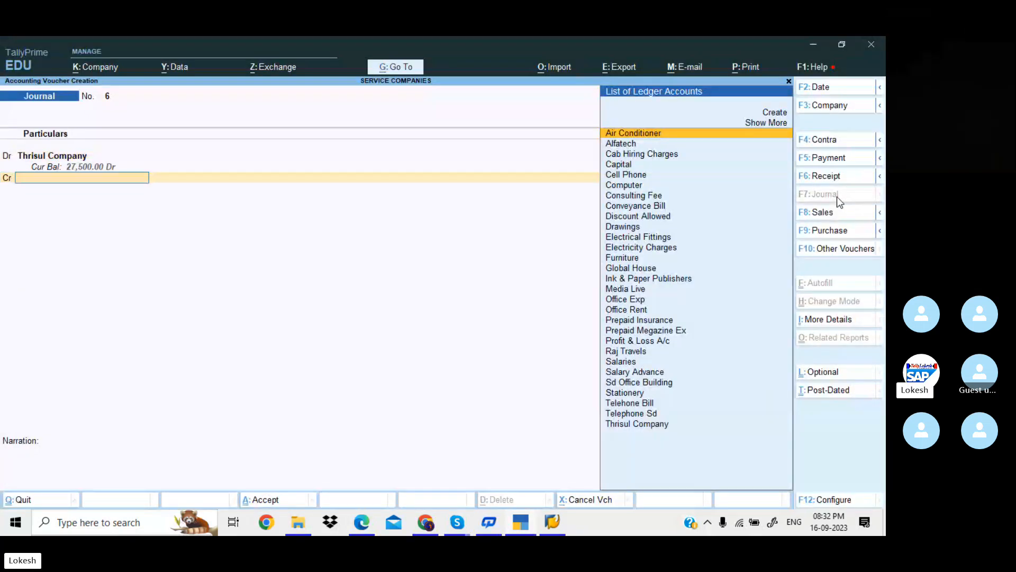
Credit Consulting Fee with 27,500 and save the Thrisul Company journal voucher without narration.
key(alt+Tab)
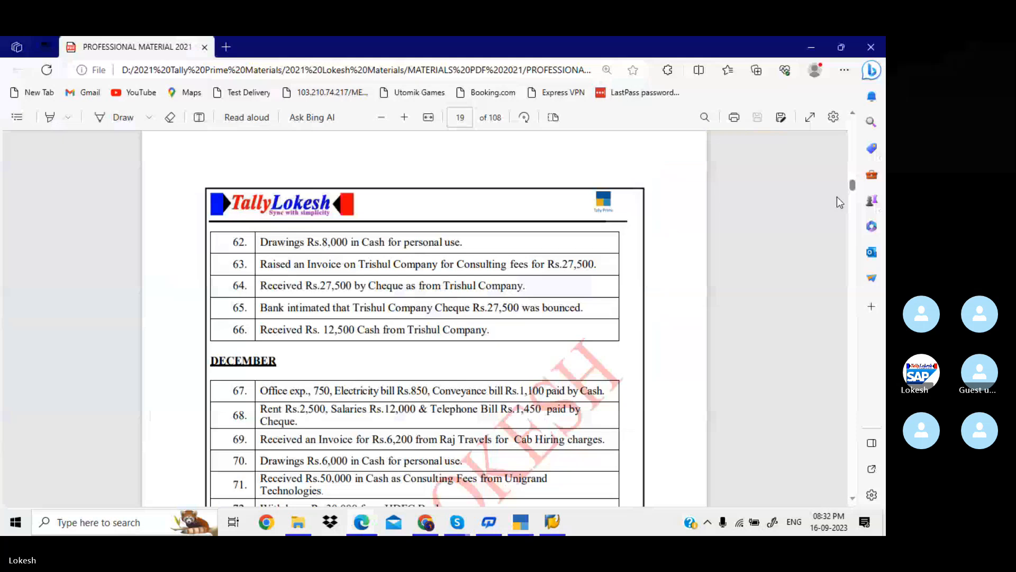
key(alt+Tab)
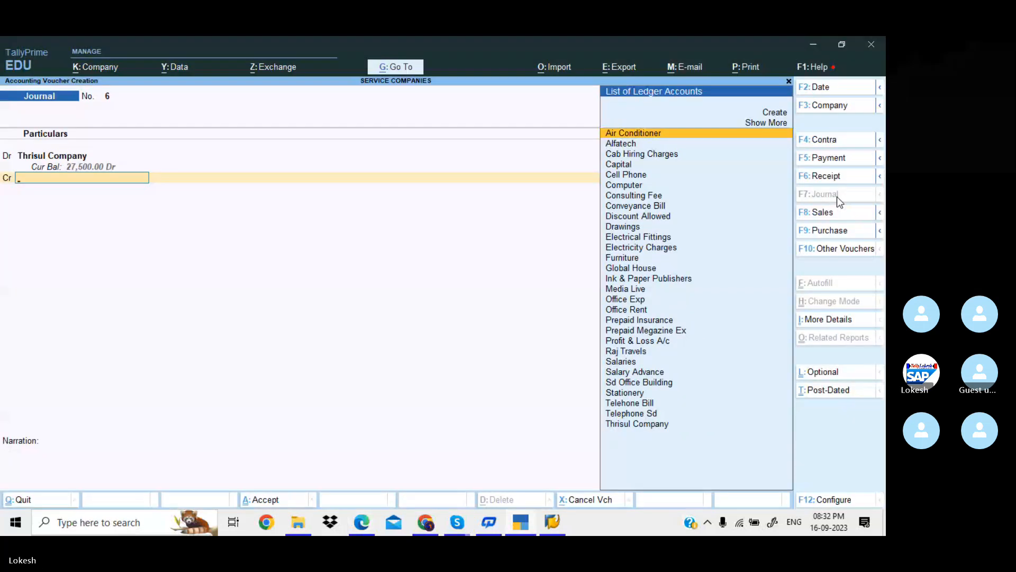
text(Con)
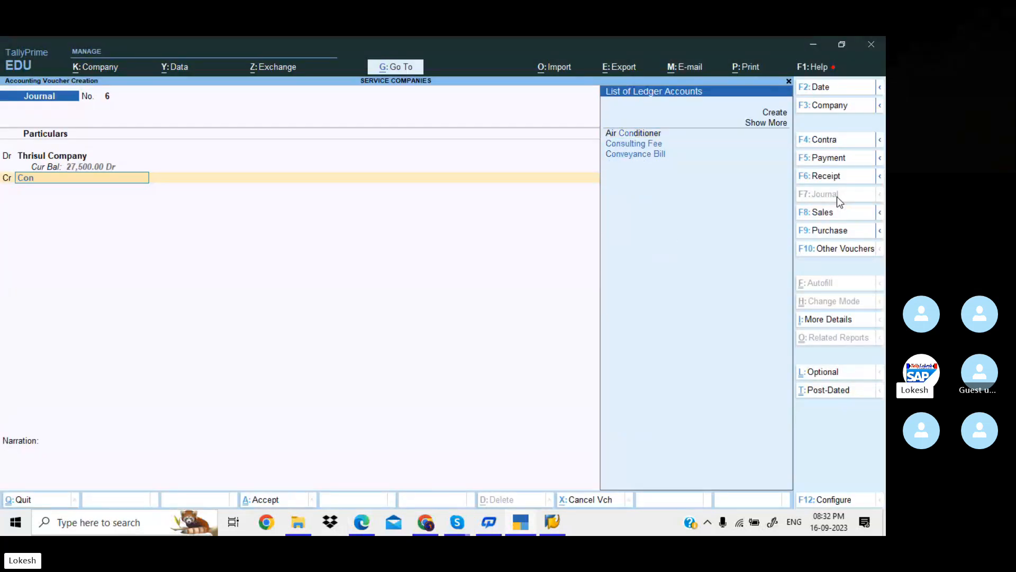
key(Return)
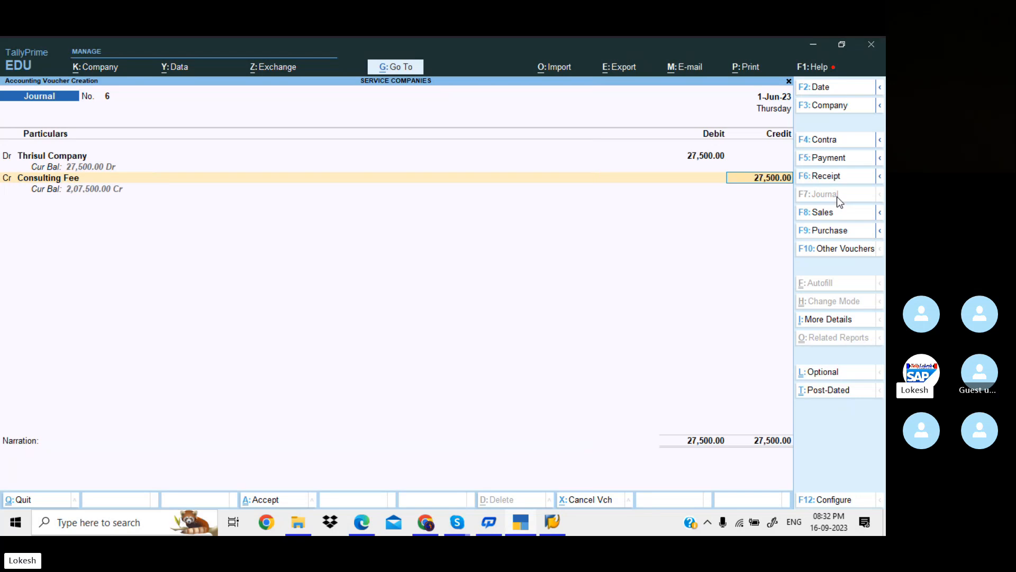
key(Return)
key(Return)
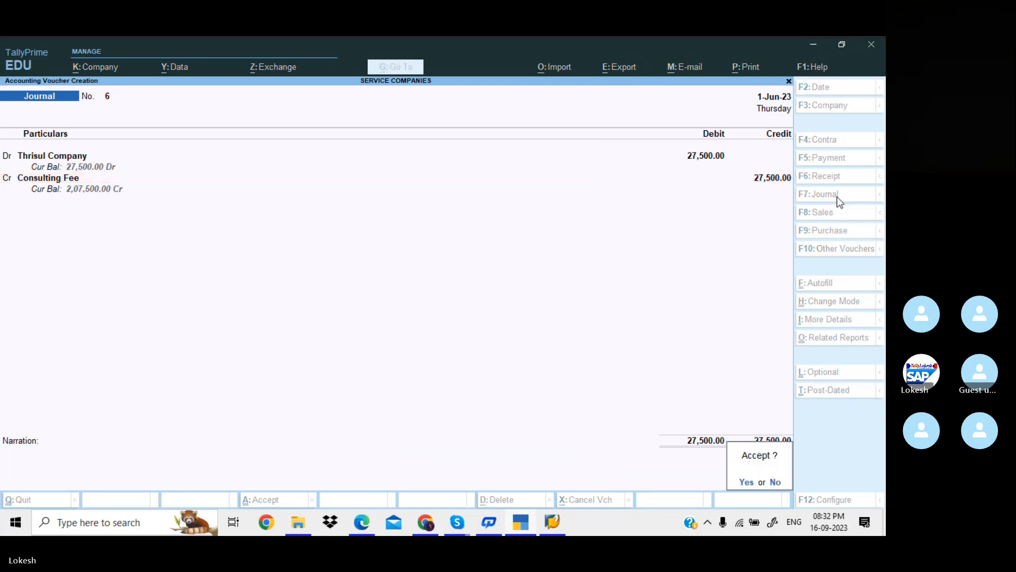
key(Return)
Check entry 64 in the exercise PDF, start a receipt voucher and credit Thrisul Company with 27,500.
key(alt+Tab)
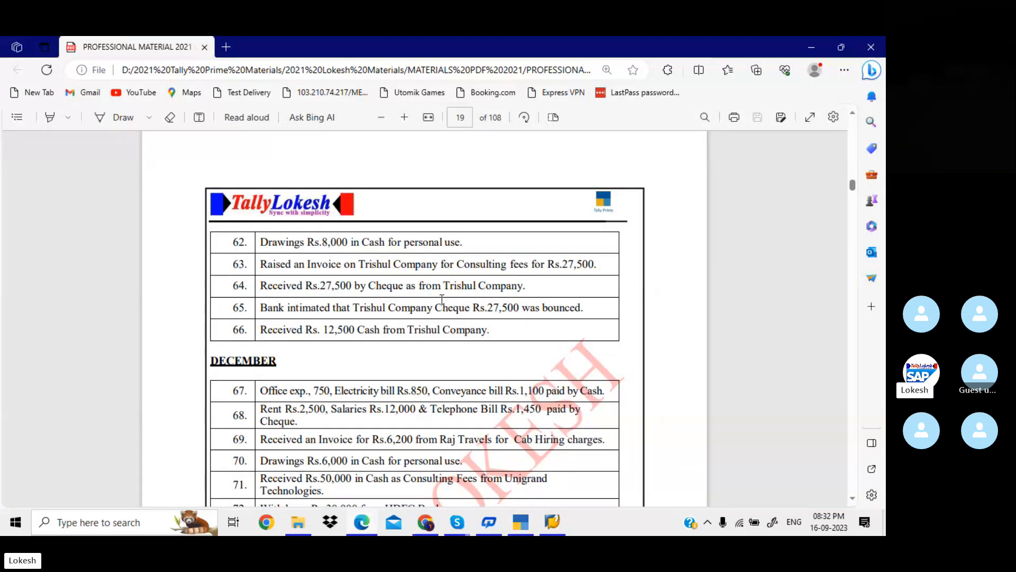
key(alt+Tab)
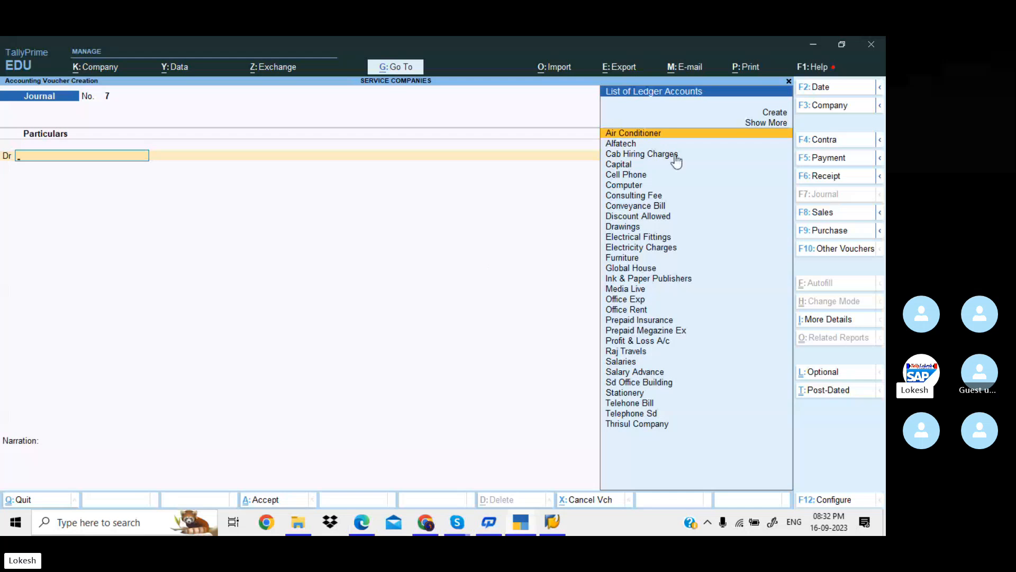
click(839, 175)
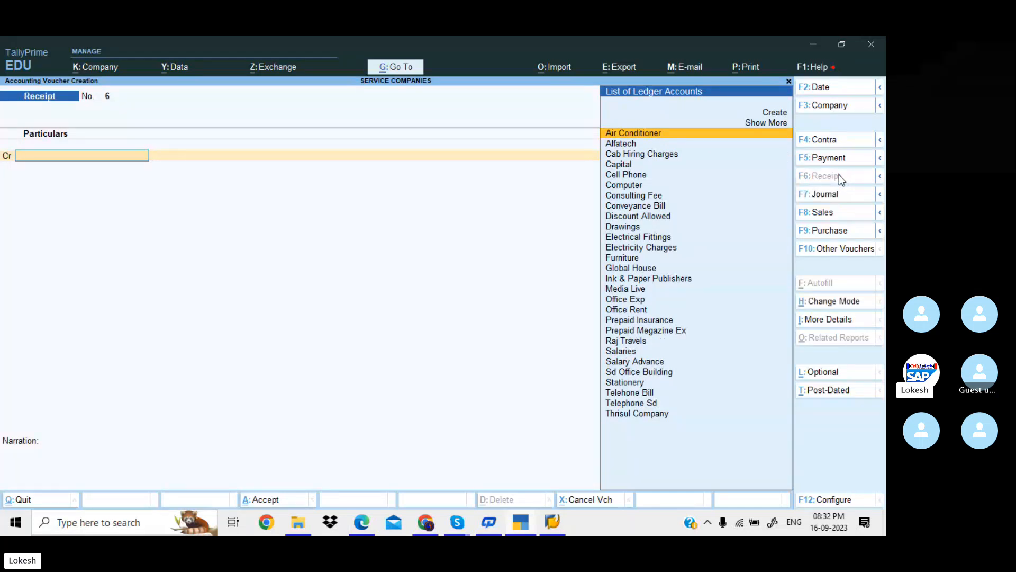
text(Th)
key(Return)
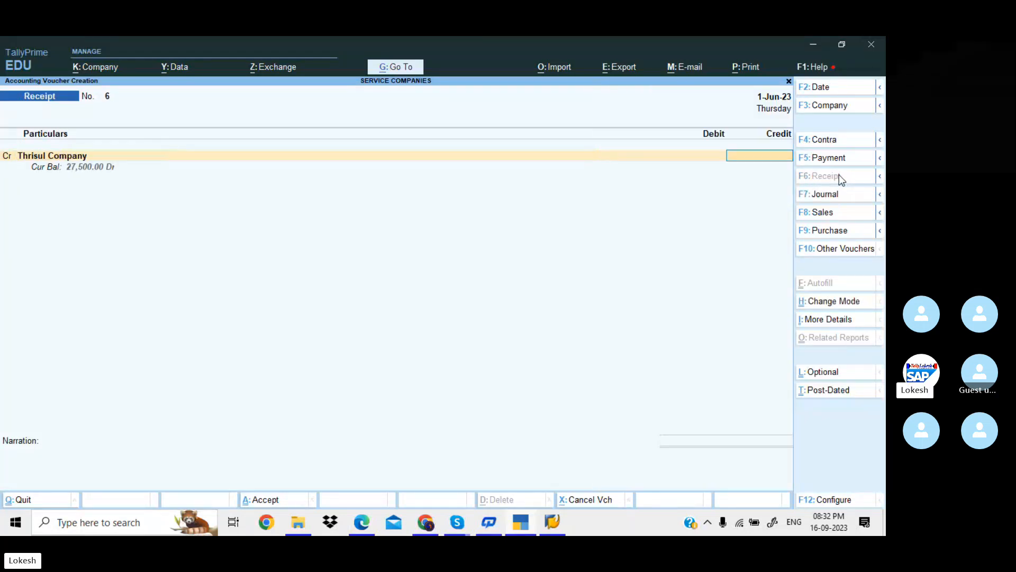
text(27,5)
text(00)
key(Return)
key(Return)
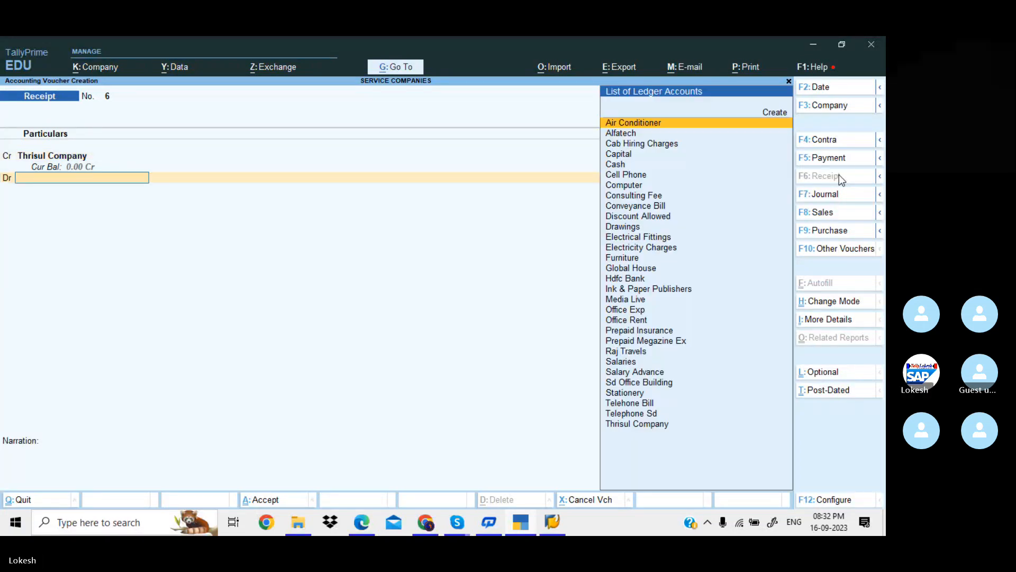
Debit Hdfc Bank with 27,500 using the default Cheque/DD allocation and save the receipt voucher without narration.
text(h)
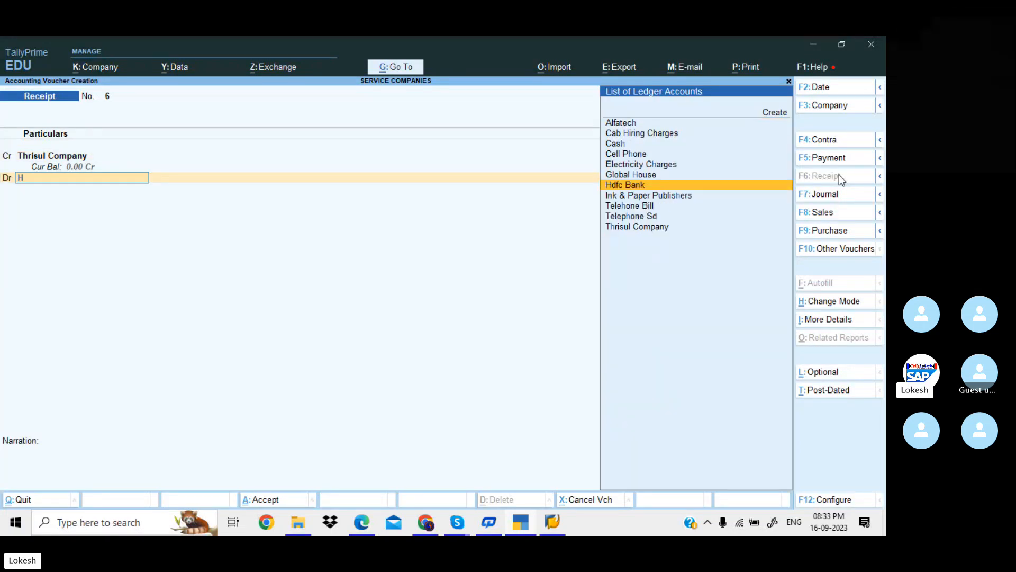
key(Return)
key(Return)
key(Return)
key(Return)
key(Return)
key(Return)
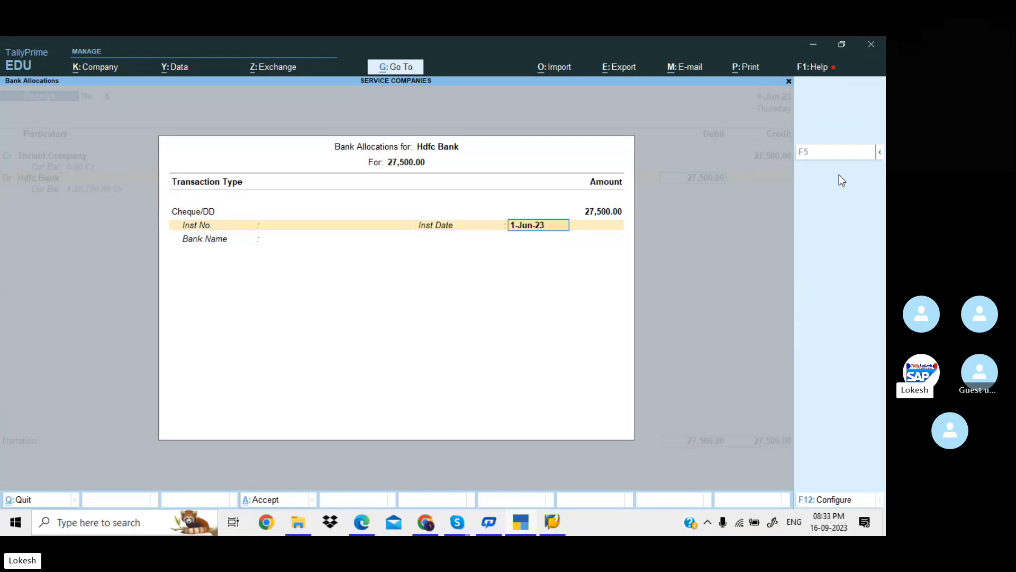
key(Return)
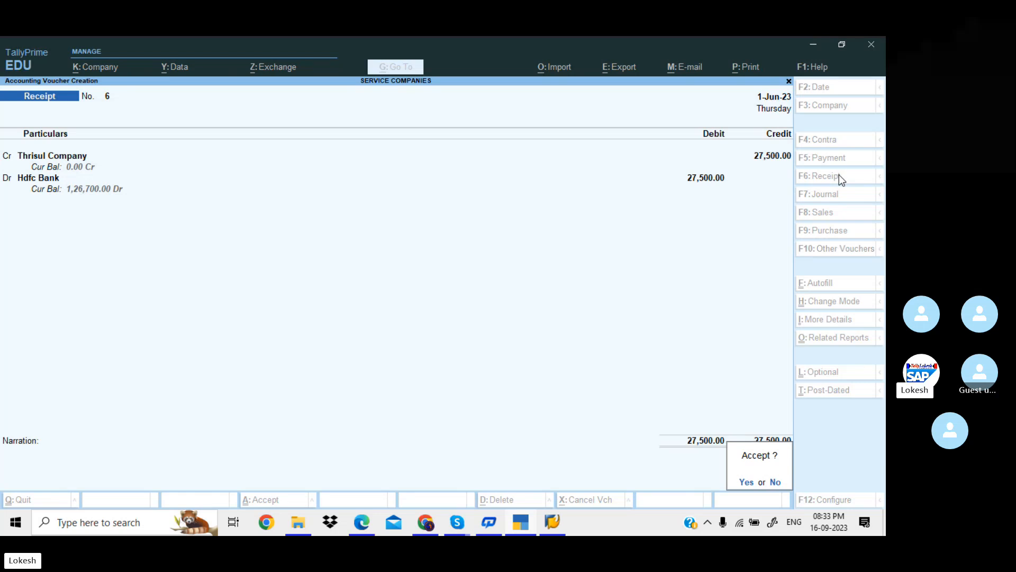
key(Return)
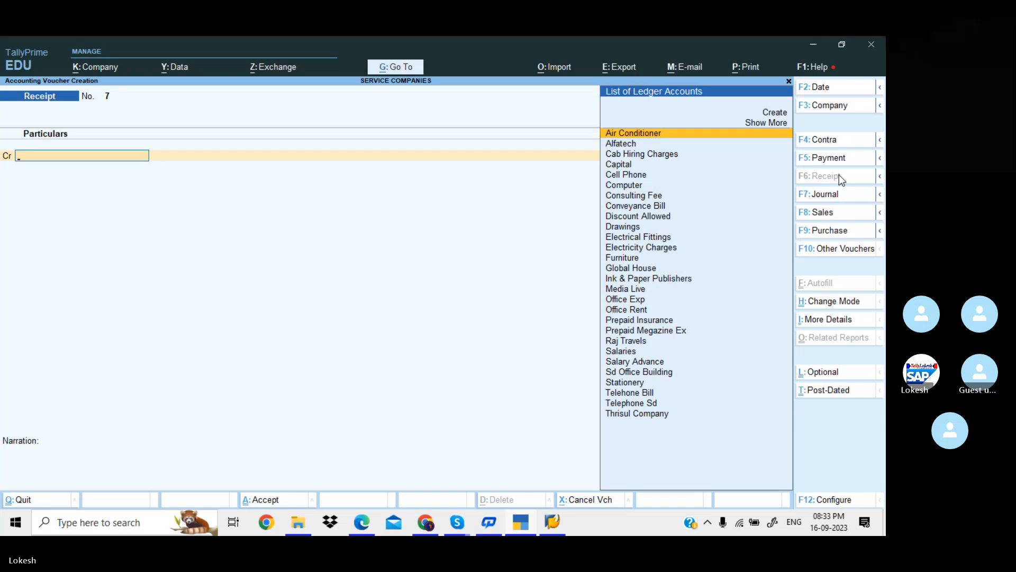
Check the bounced cheque in exercise PDF entry 65, start a payment voucher and debit Thrisul Company with 27,500.
key(alt+Tab)
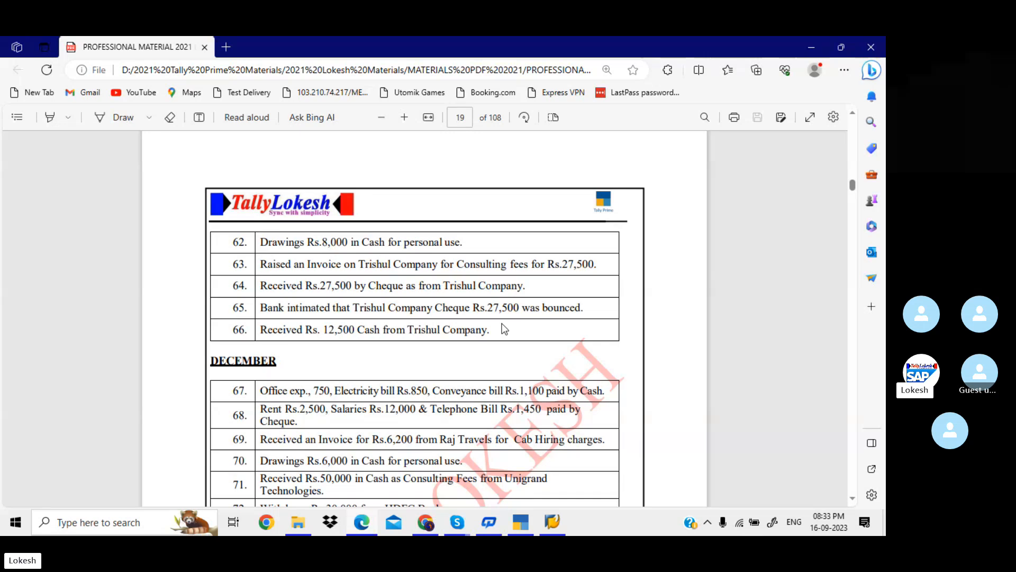
key(alt+Tab)
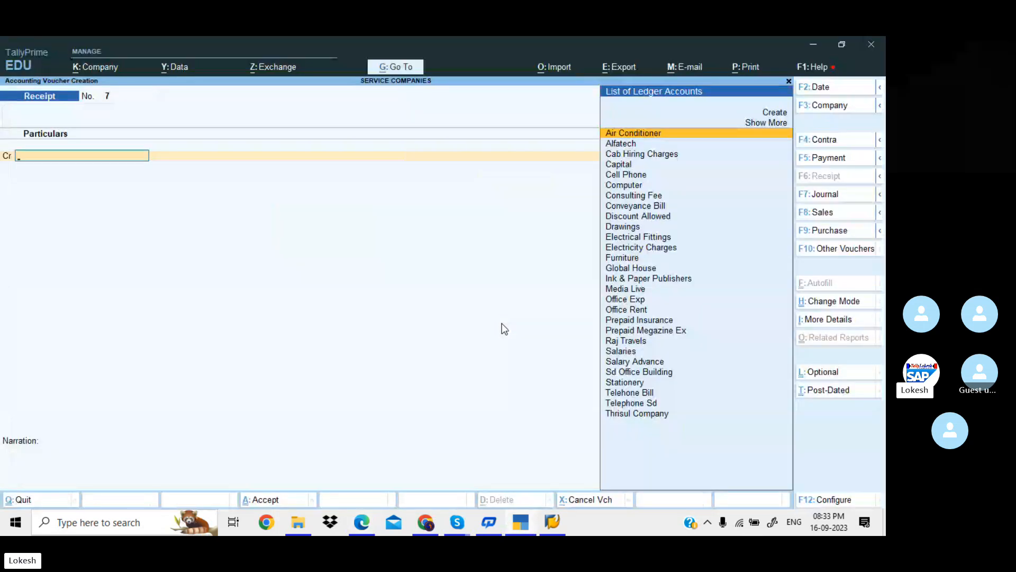
key(Down)
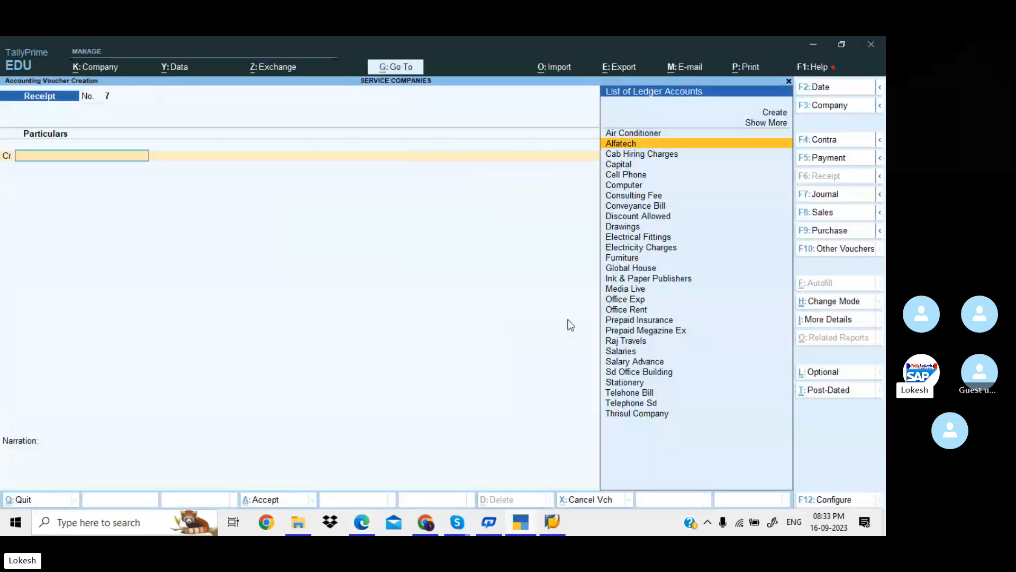
click(850, 159)
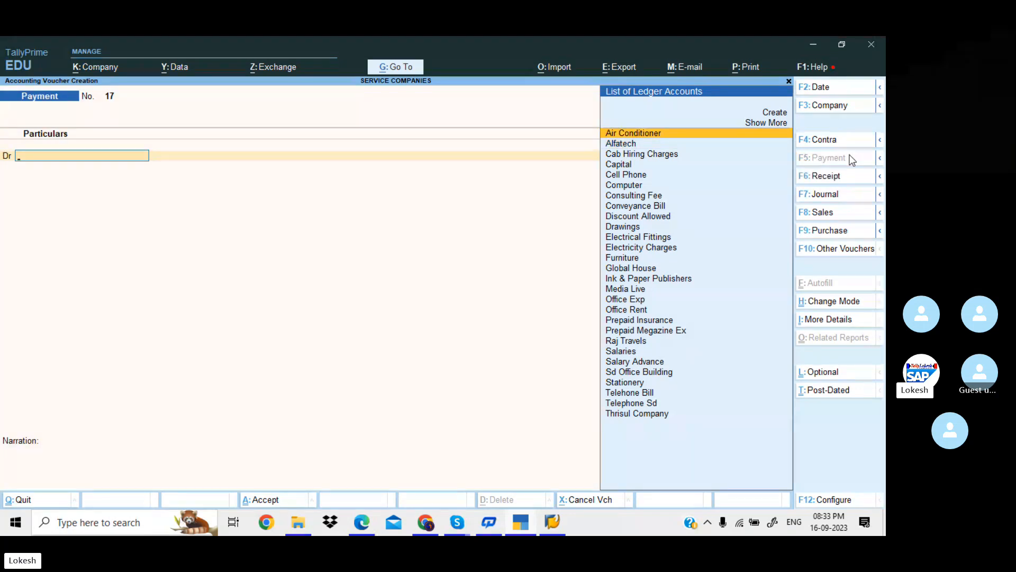
text(th)
key(Return)
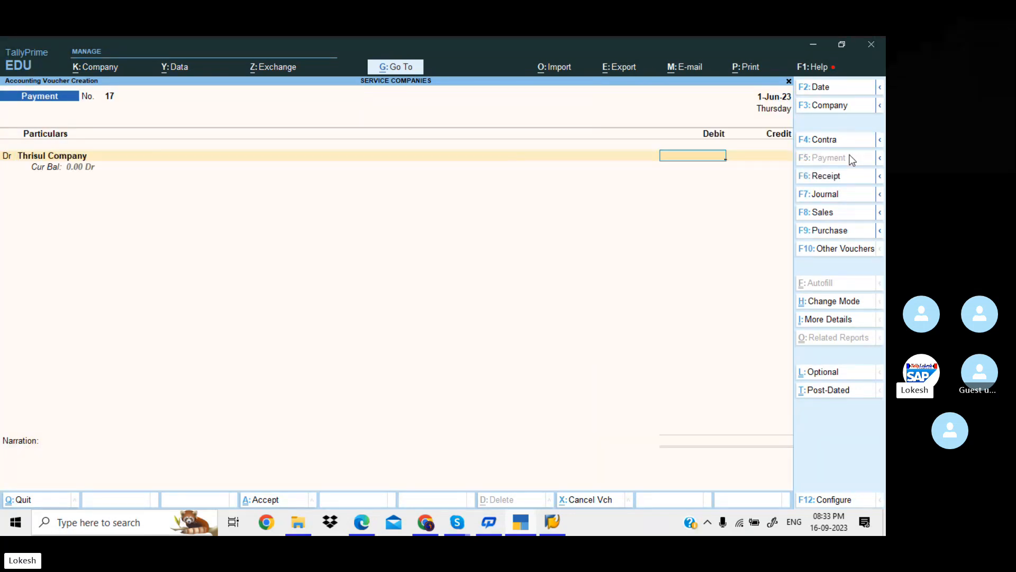
text(27500)
key(Return)
Credit Hdfc Bank with 27,500 using the default cheque allocation and save the bounced-cheque payment voucher without narration.
key(alt+Tab)
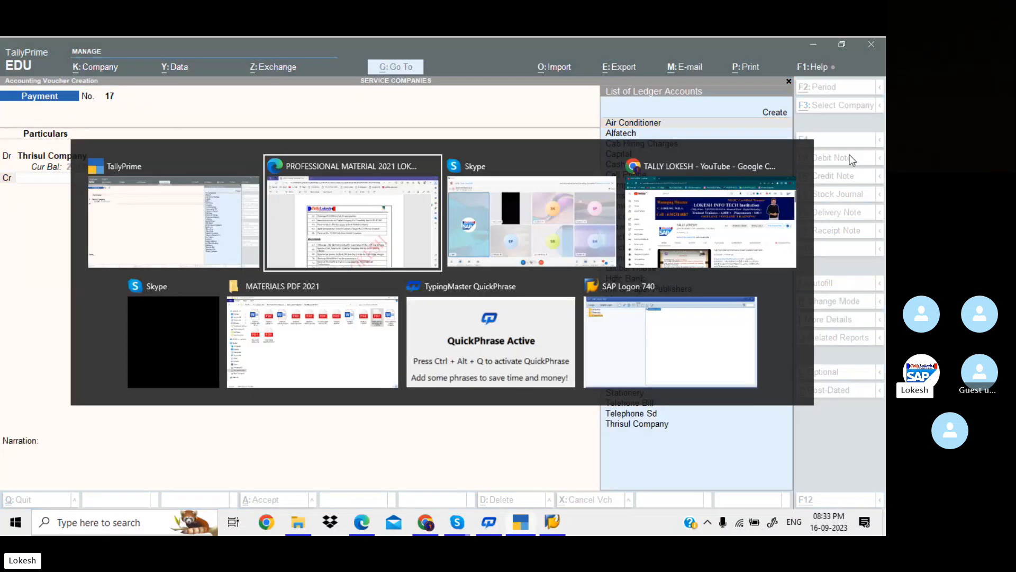
key(alt+Tab)
text(H)
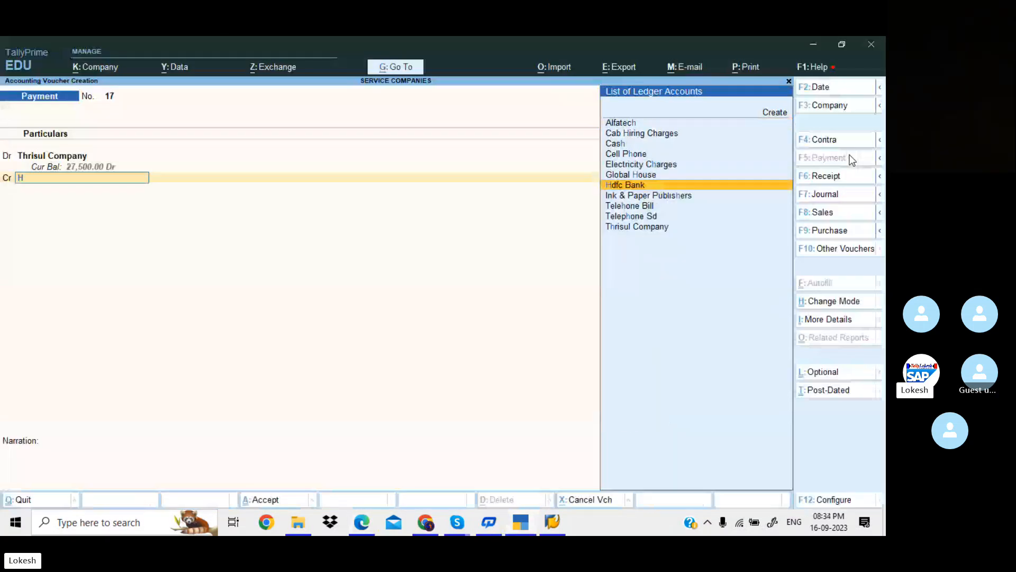
key(Return)
key(Return)
key(Return)
key(Return)
key(Return)
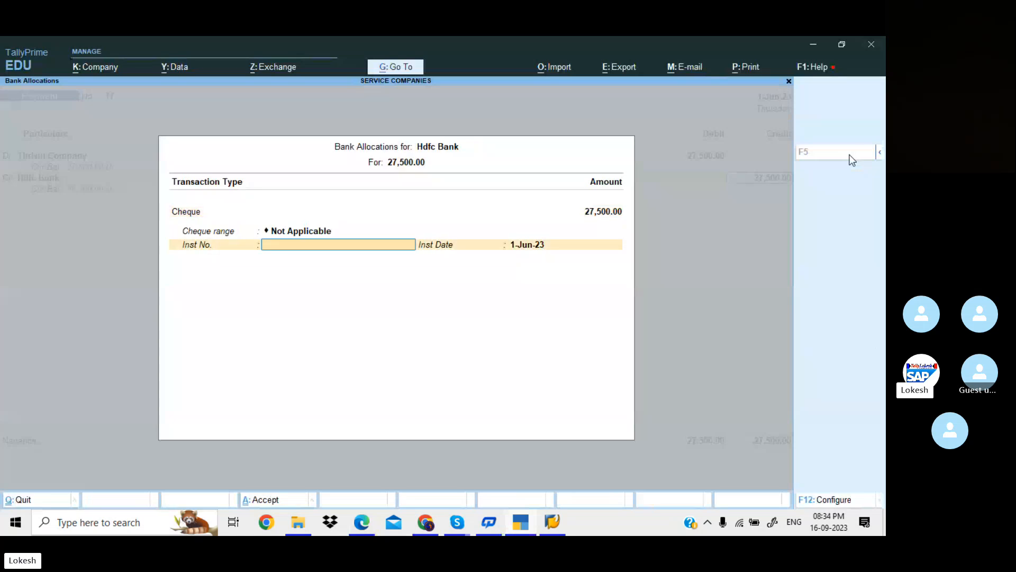
key(Return)
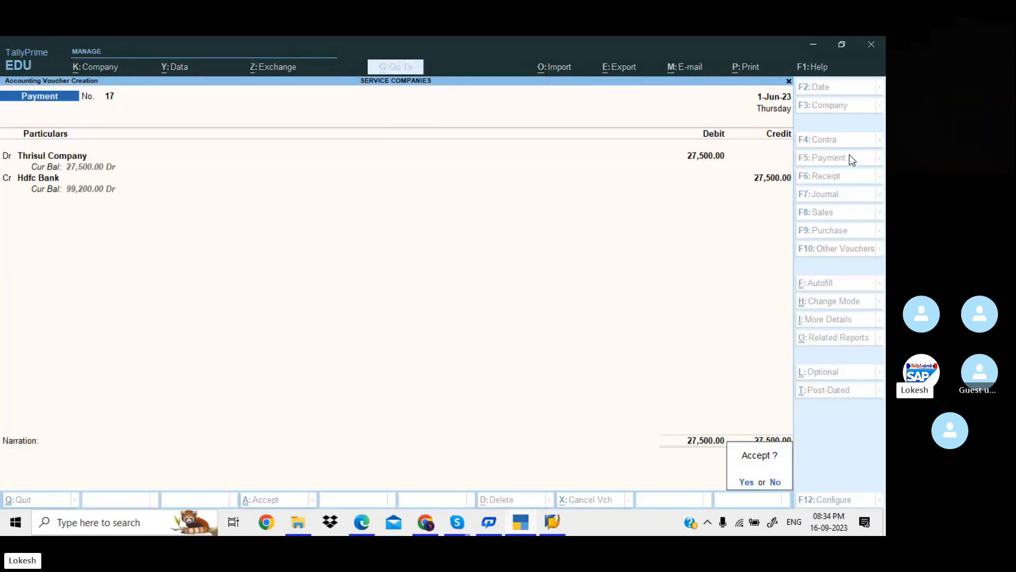
key(Return)
Check entry 66 in the exercise PDF, start a receipt voucher and credit Thrisul Company with 12,500.
key(alt+Tab)
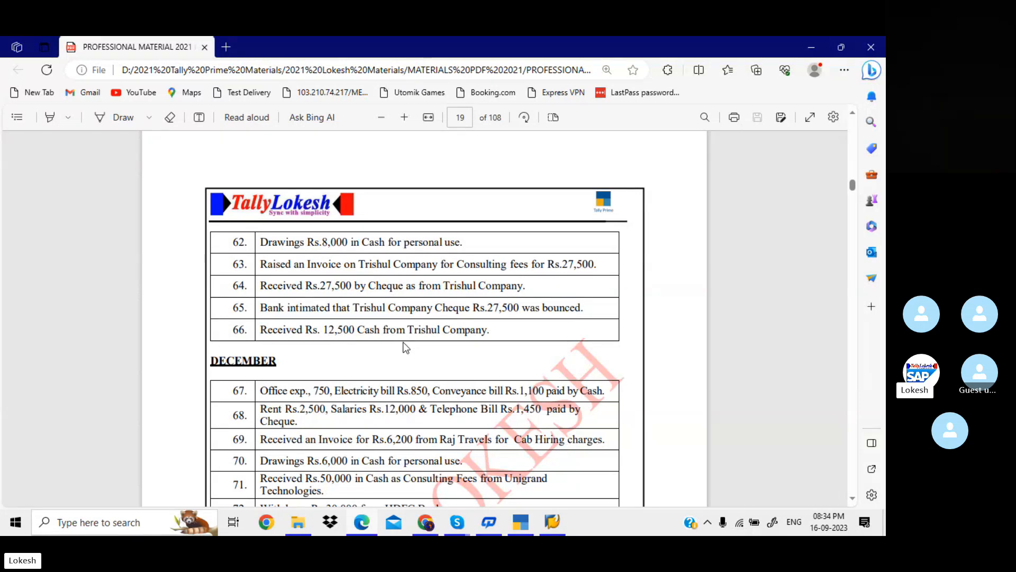
key(alt+Tab)
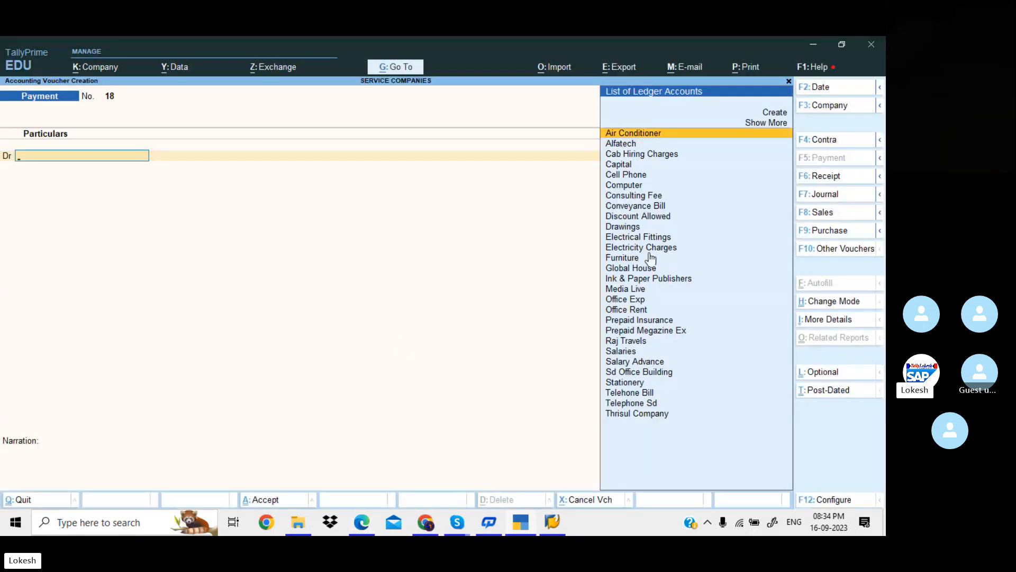
click(834, 177)
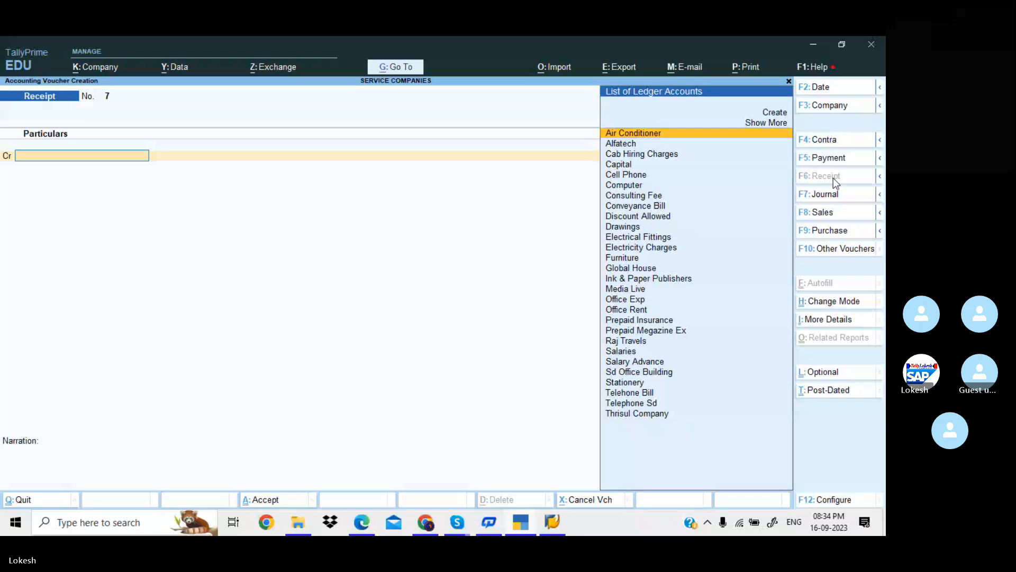
text(thr)
key(Return)
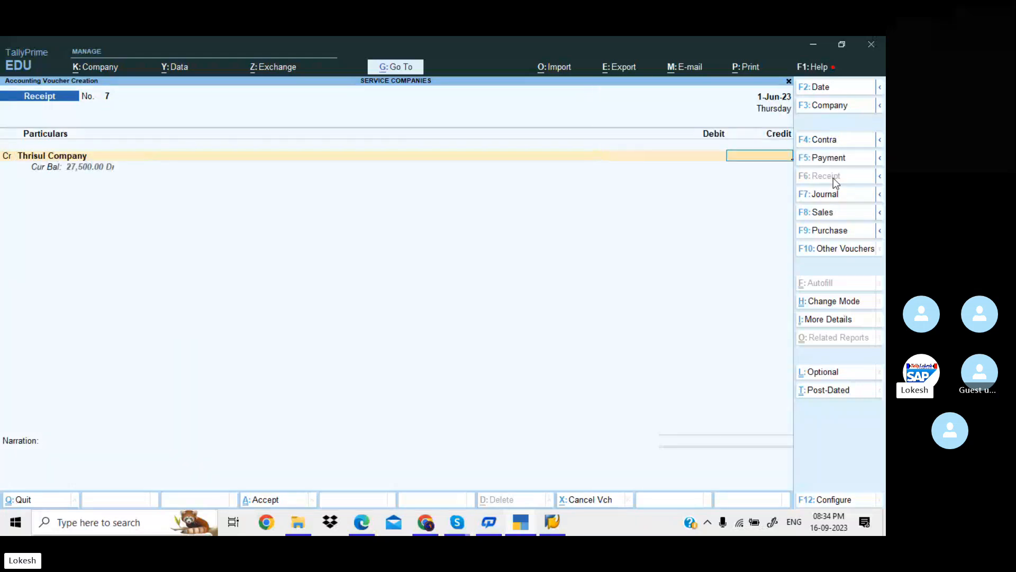
text(12500)
key(Return)
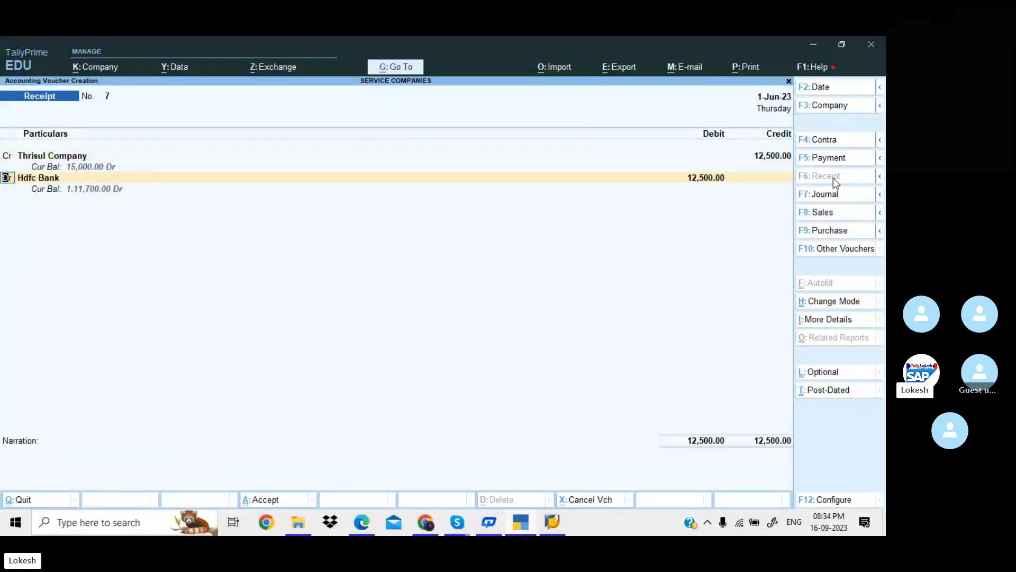
Debit Hdfc Bank with 12,500 using the default Cheque/DD allocation and save the Thrisul Company receipt voucher without narration.
key(Return)
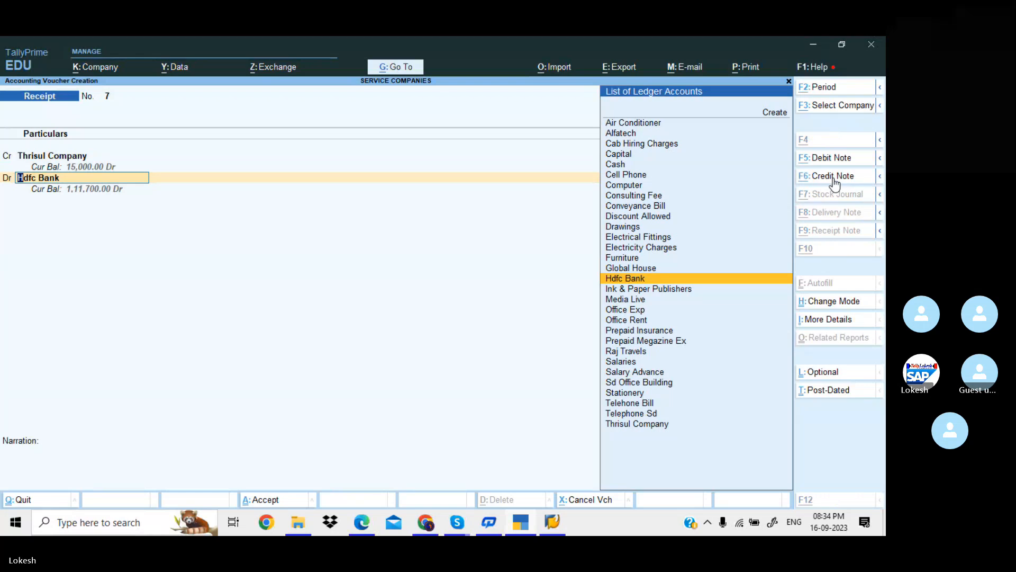
key(alt+Tab)
key(alt+Tab)
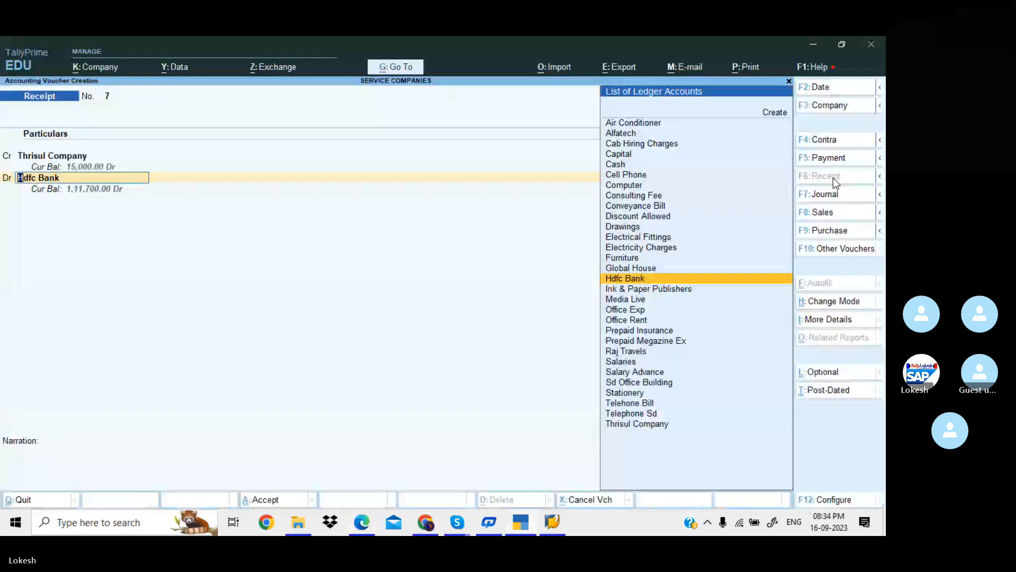
key(Return)
key(Return)
key(Return)
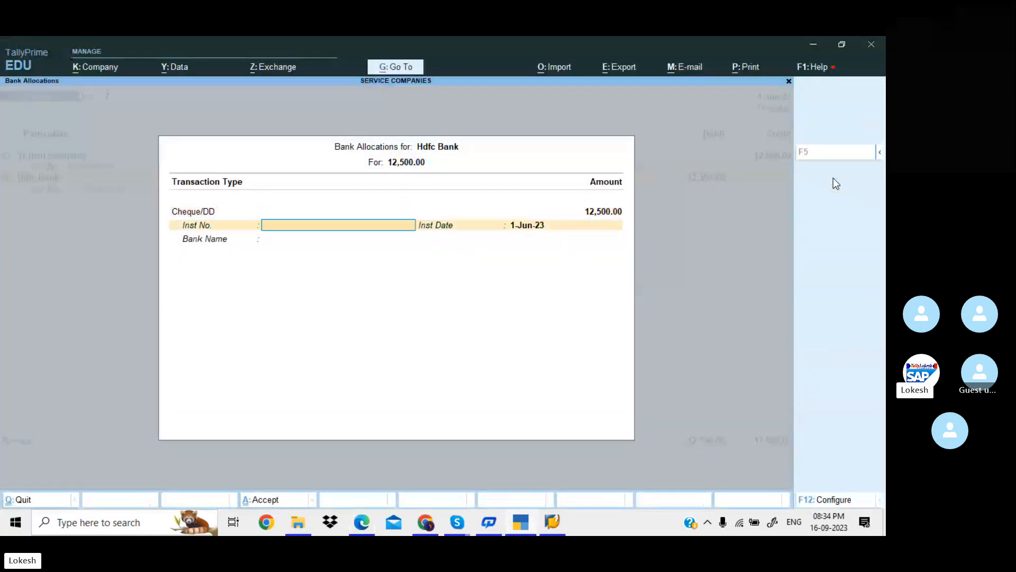
key(Return)
key(Return)
key(Return)
key(Return)
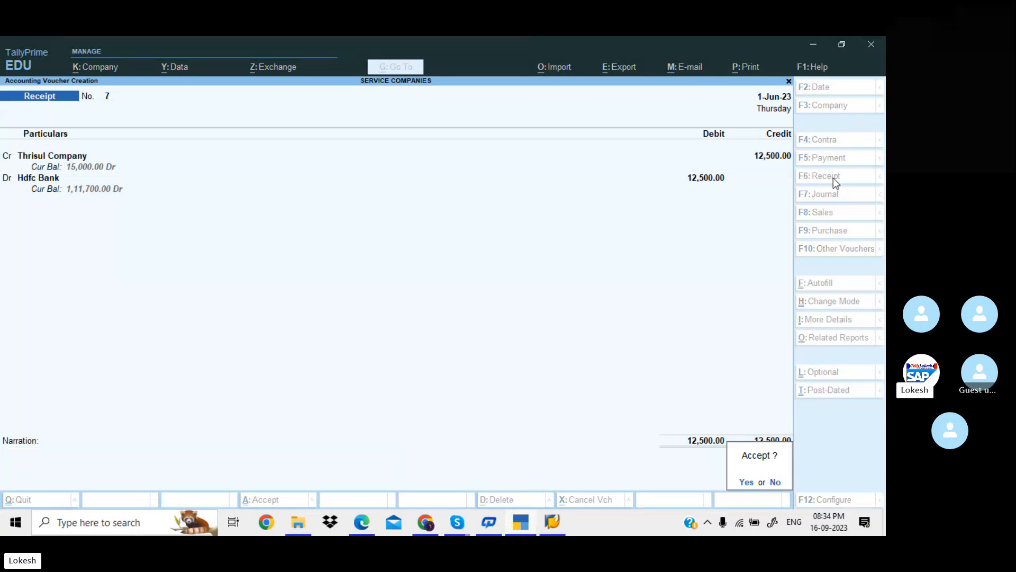
key(Return)
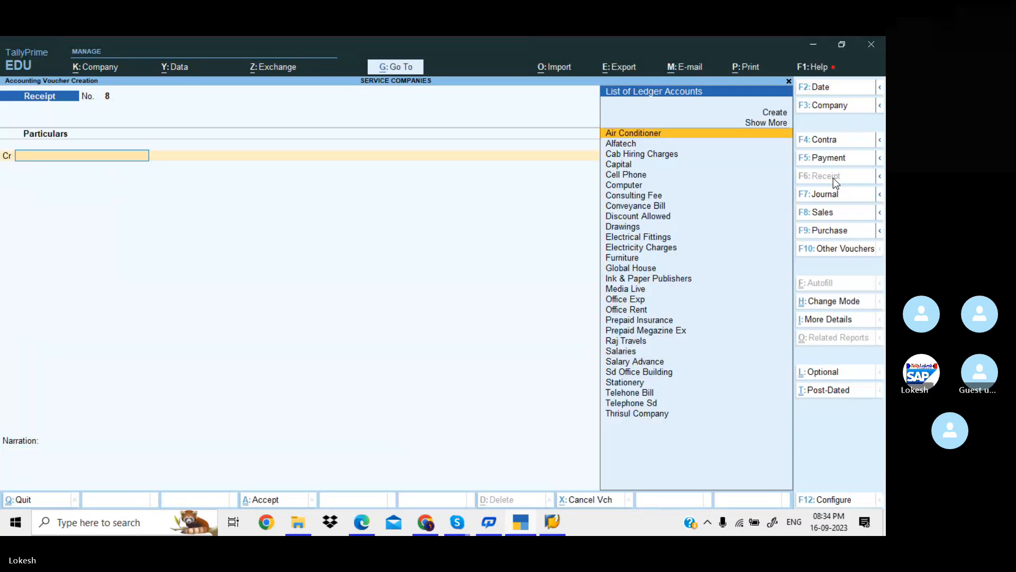
Copy the asset name "Office Equipment" from December entry 73 in the exercise PDF and switch back to TallyPrime.
key(alt+Tab)
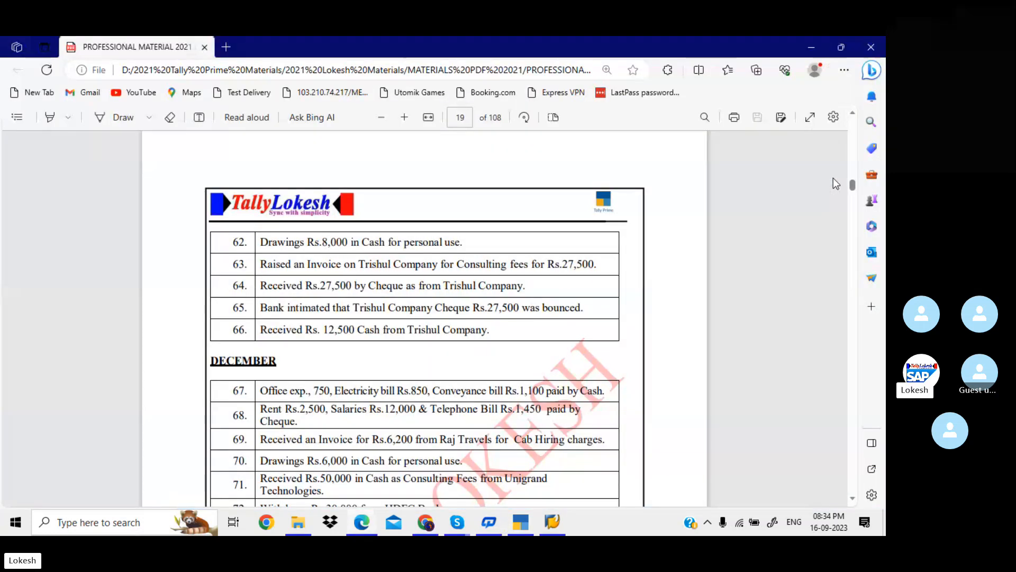
scroll(833, 178, down, 3)
scroll(833, 178, down, 2)
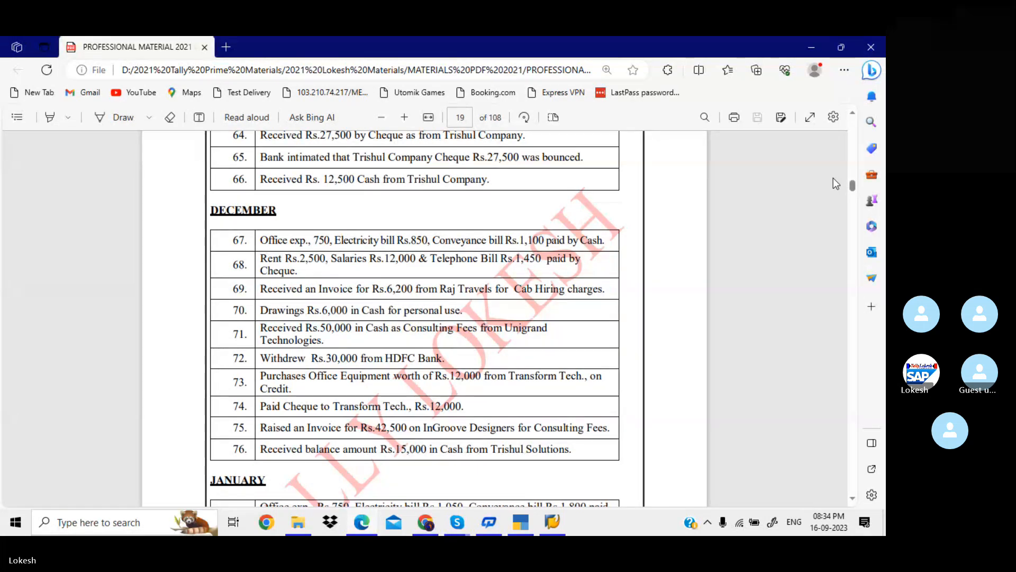
scroll(834, 181, down, 1)
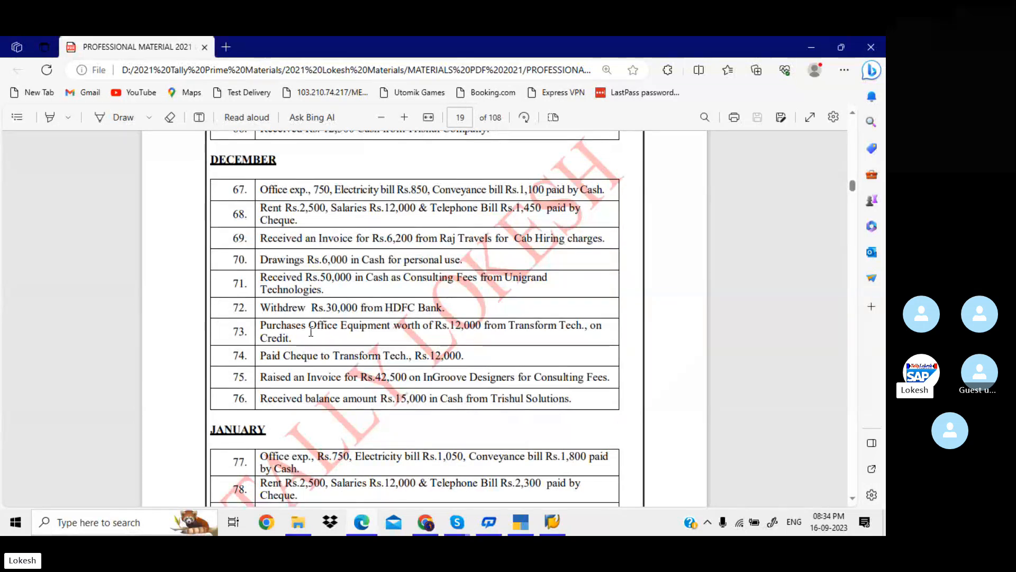
drag(311, 332, 390, 332)
key(ctrl+c)
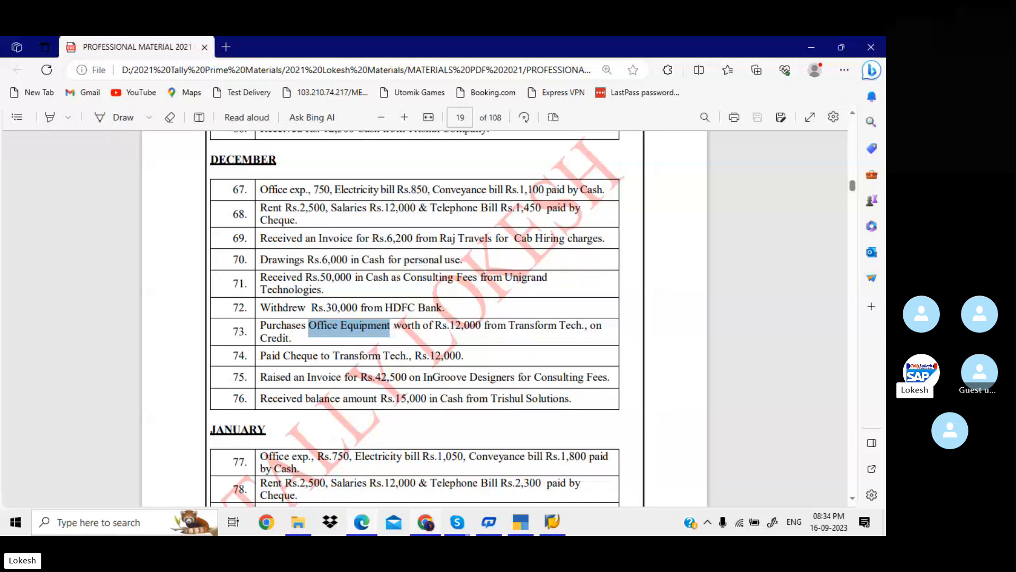
click(488, 522)
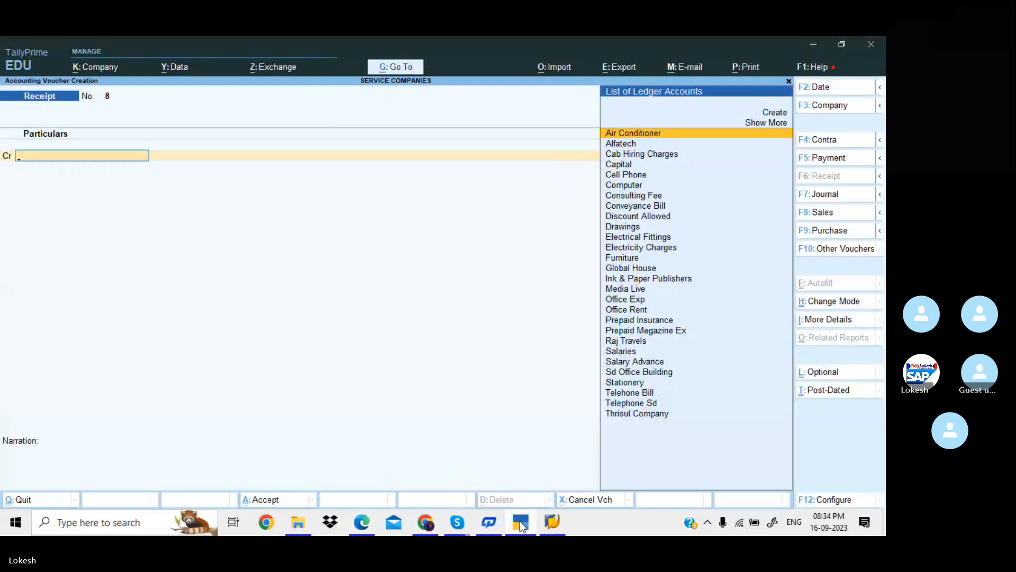
Start a journal voucher and create the ledger Office Equipment under Fixed Assets, keeping the remaining ledger details at their defaults.
click(843, 194)
key(alt+c)
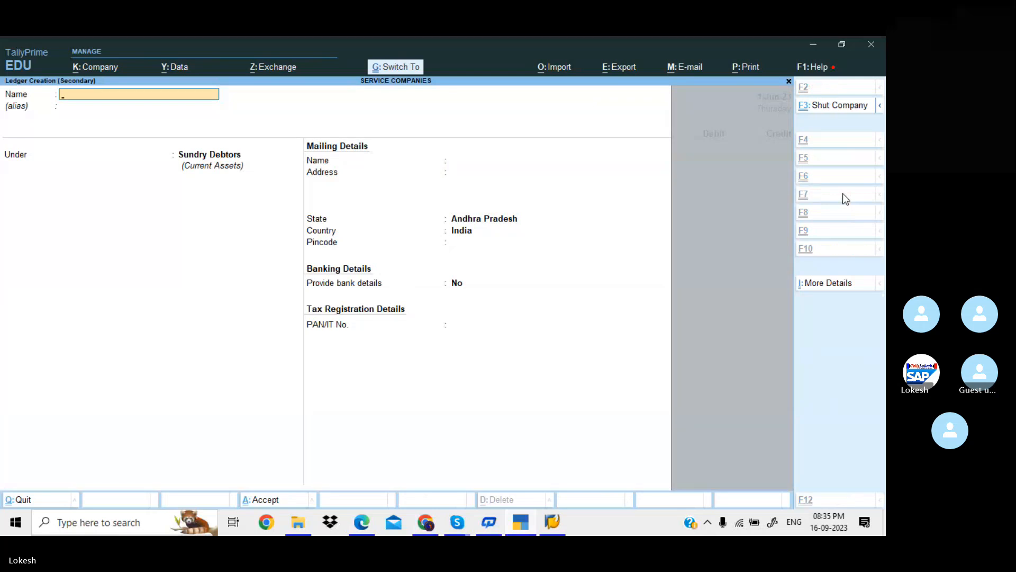
key(ctrl+v)
key(Return)
key(Return)
text(f)
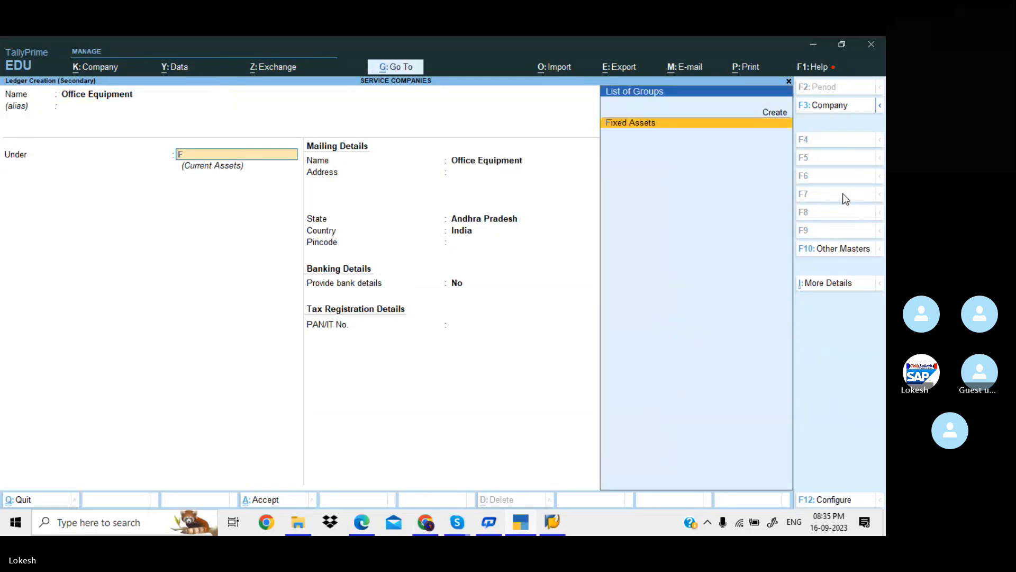
key(Return)
key(Return)
key(Return)
key(Return)
key(Return)
key(Return)
key(Return)
key(Return)
key(Return)
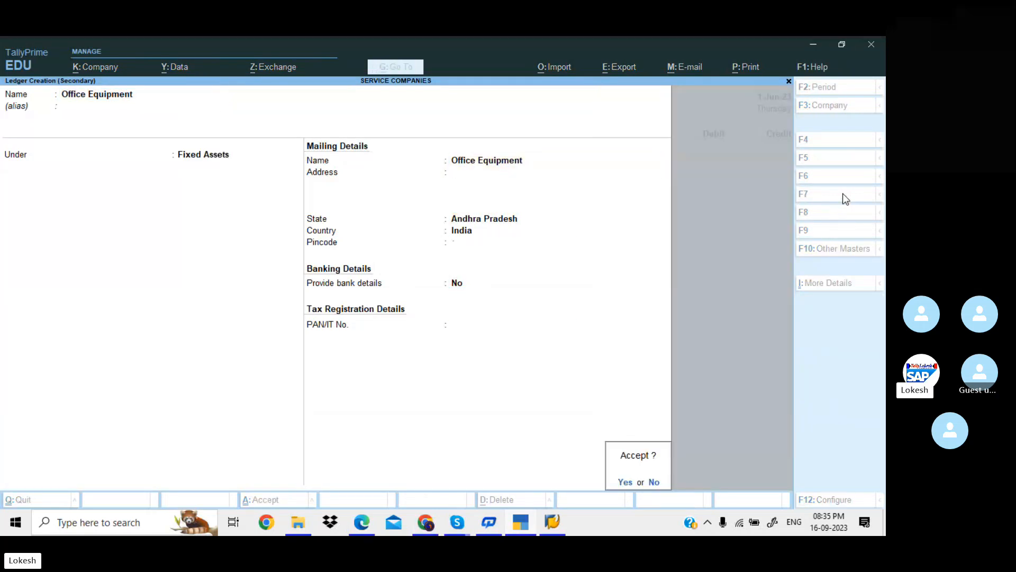
Check the purchase amount in exercise PDF entry 73 and debit Office Equipment with 12,000 in the journal voucher.
key(alt+Tab)
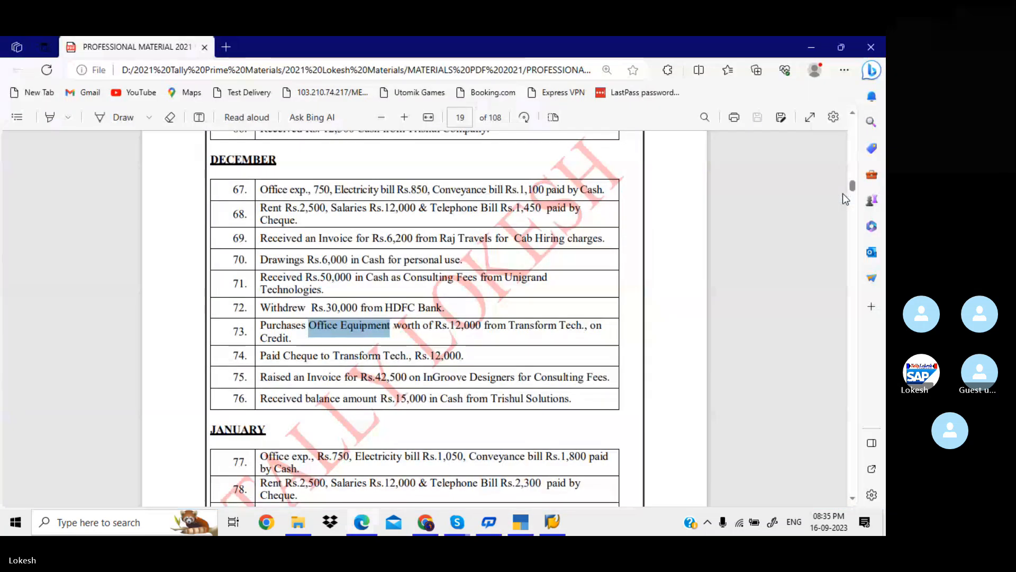
key(alt+Tab)
text(12000)
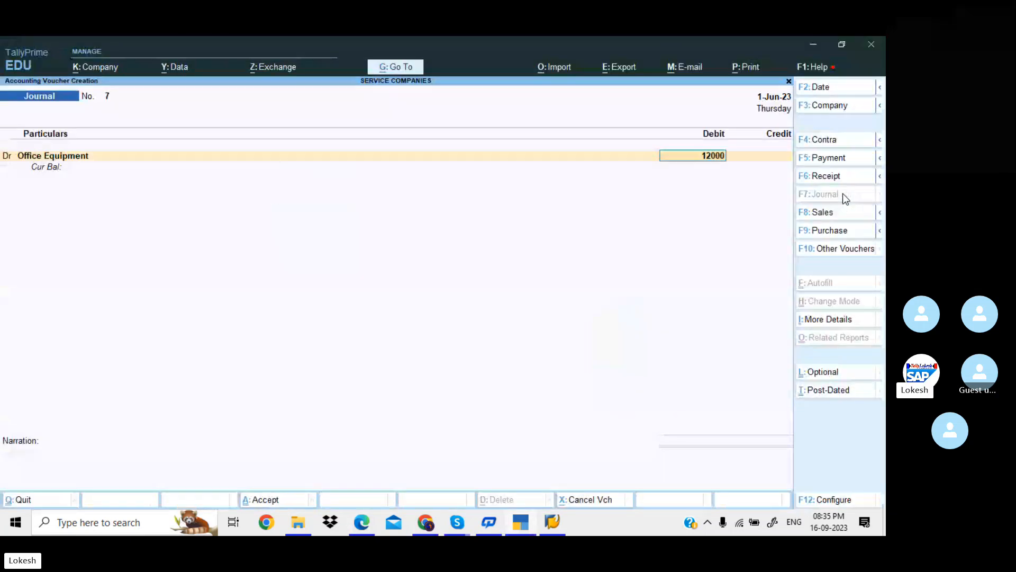
key(Return)
key(Return)
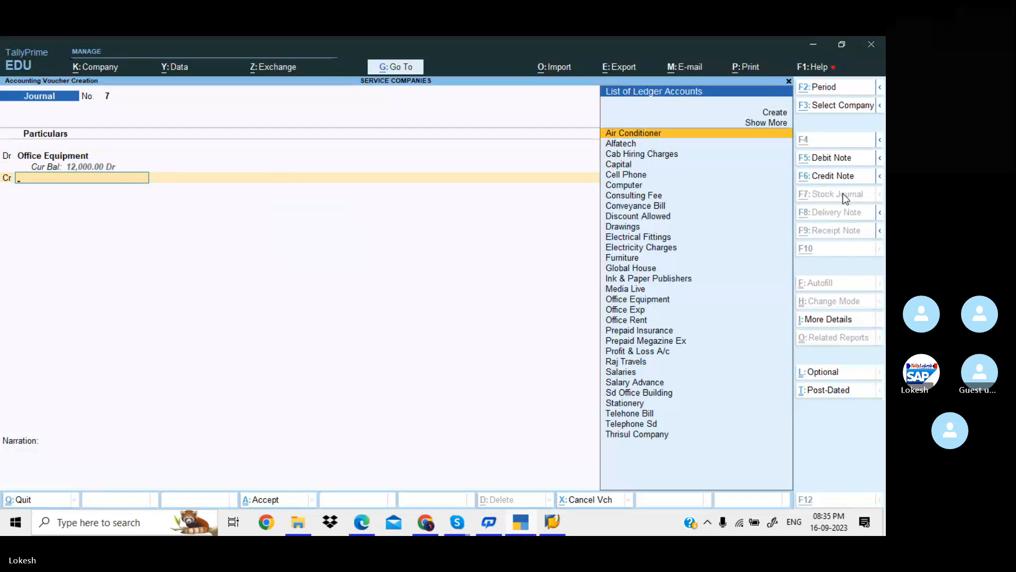
Start a new ledger for the credit line and name it Transform Tech. by copying the supplier name from exercise PDF entry 73.
key(alt+c)
key(alt+Tab)
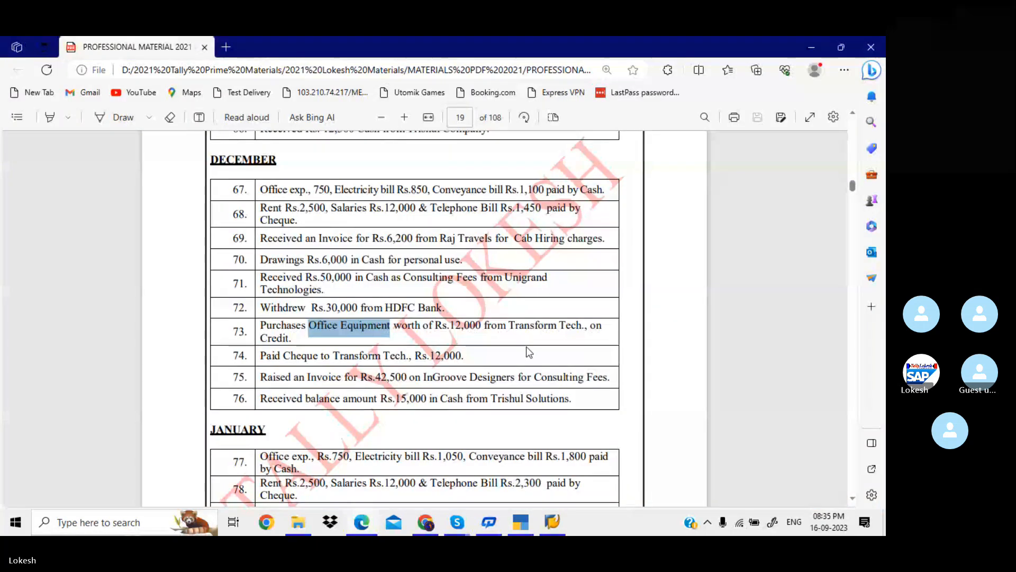
drag(509, 326, 585, 327)
key(ctrl+c)
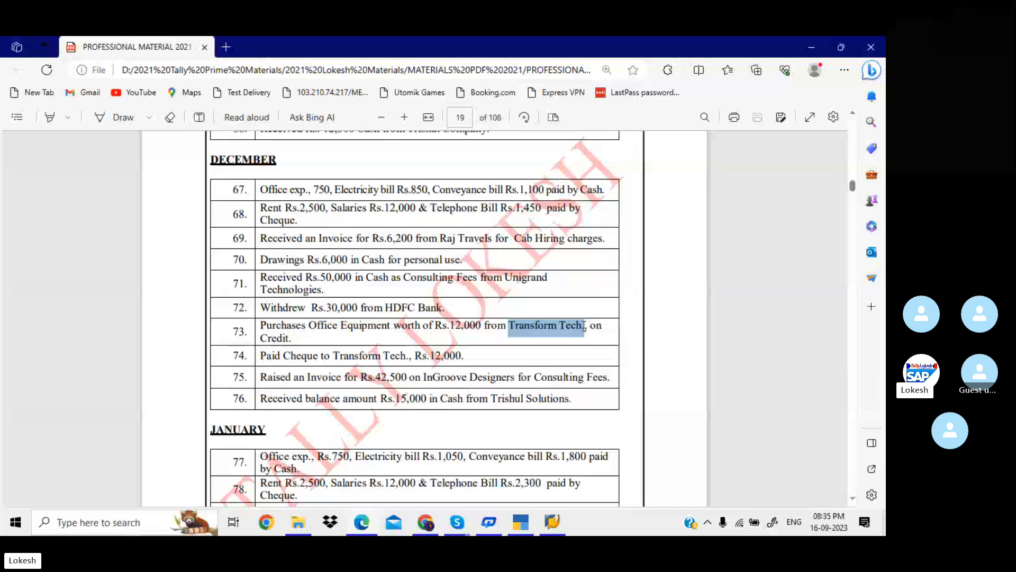
click(526, 525)
key(ctrl+v)
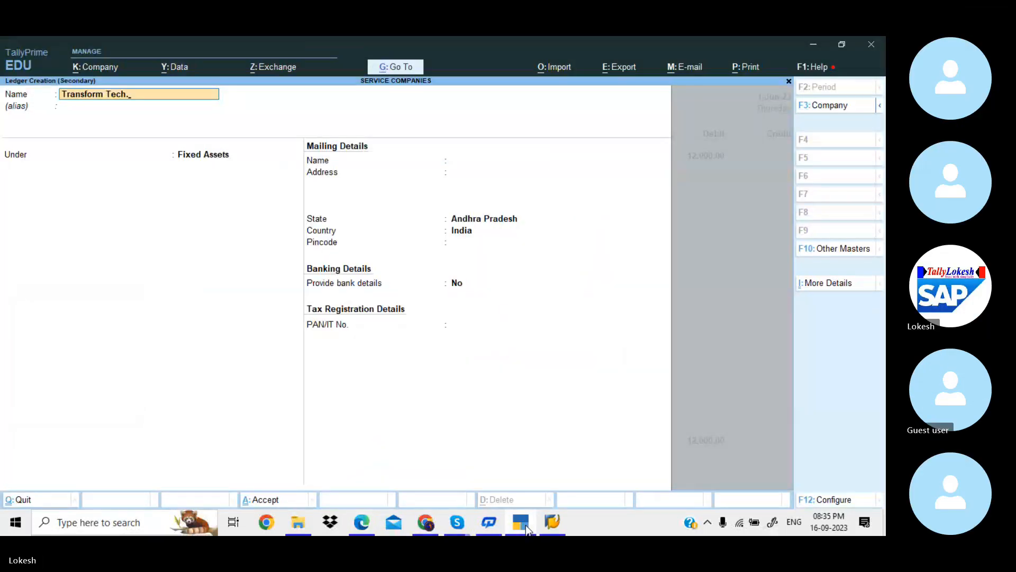
Place the Transform Tech. ledger under Sundry Creditors and save it with the default mailing, banking and tax details.
key(Return)
key(Return)
text(Sun)
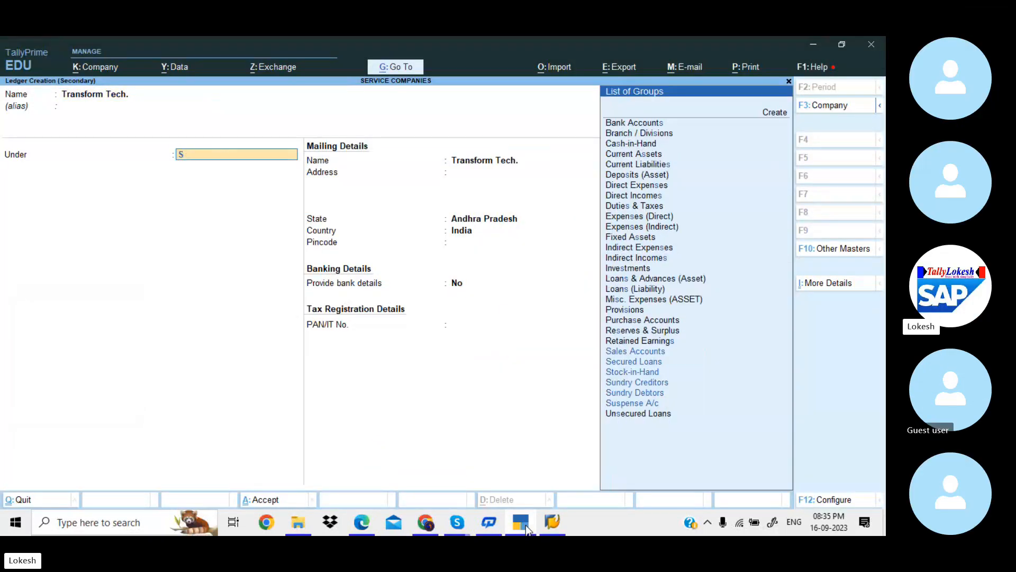
key(Return)
key(Return)
key(Return)
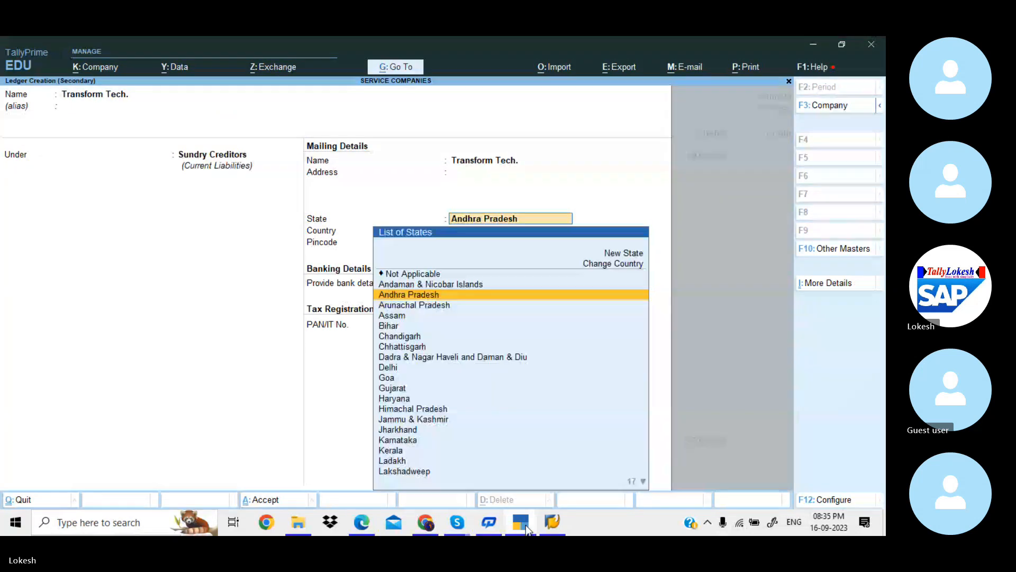
key(Return)
key(Return)
key(Return)
key(Return)
Credit Transform Tech. with 12,000 and save the journal voucher without narration.
key(Return)
key(Return)
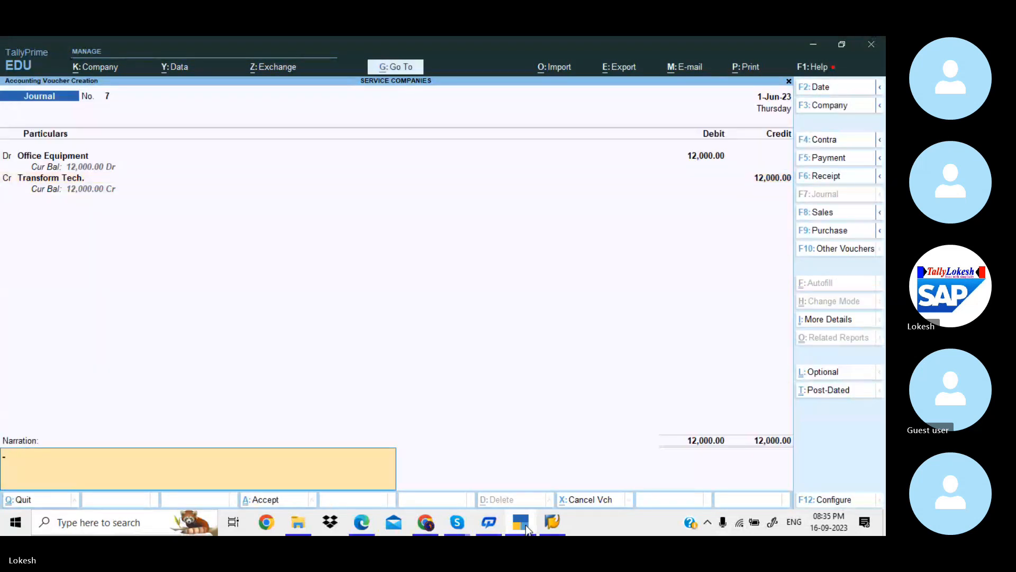
key(Return)
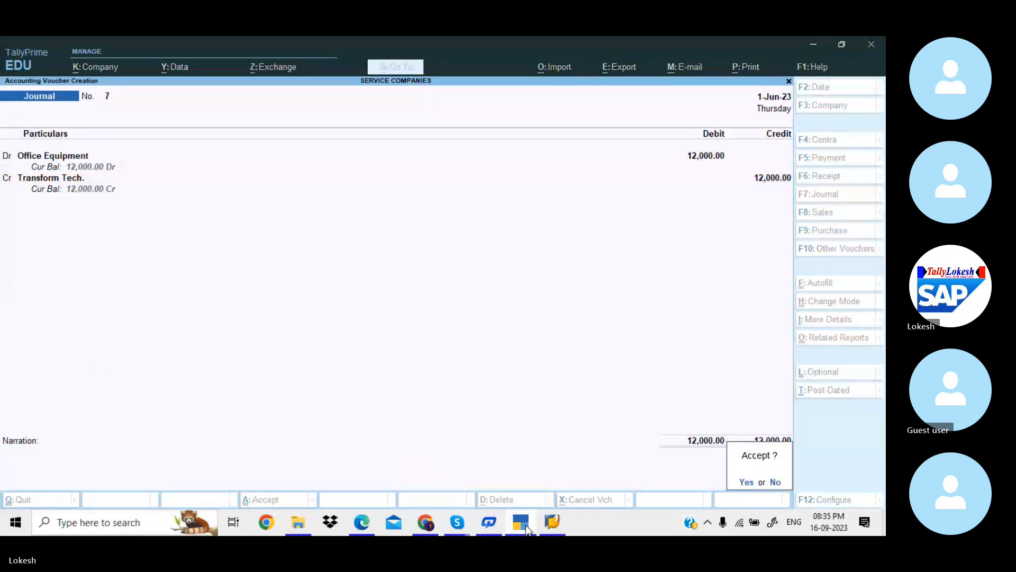
Find the HDFC cheque book charges in exercise PDF entry 83 and switch to a payment voucher in TallyPrime.
click(526, 526)
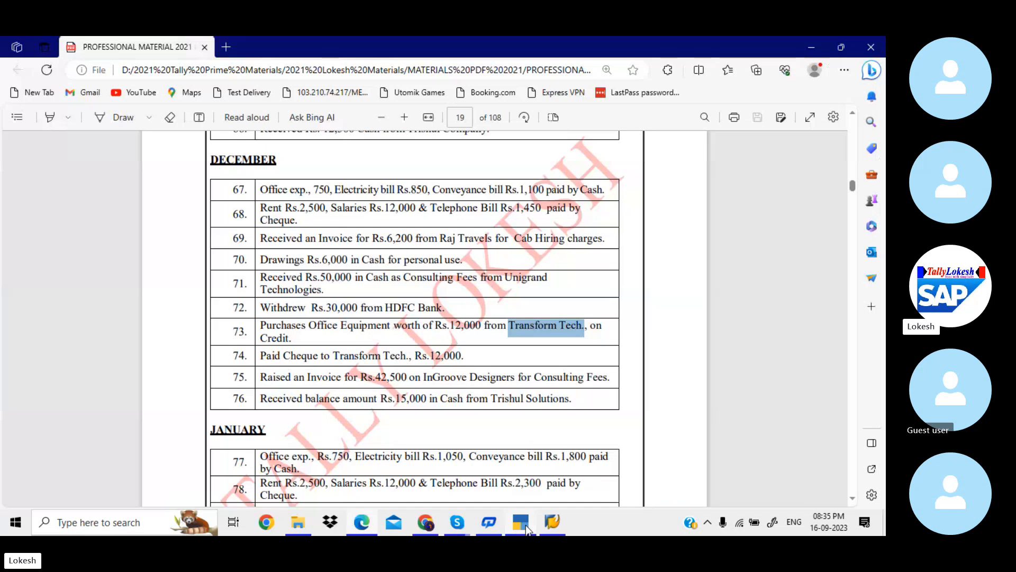
scroll(476, 487, down, 1)
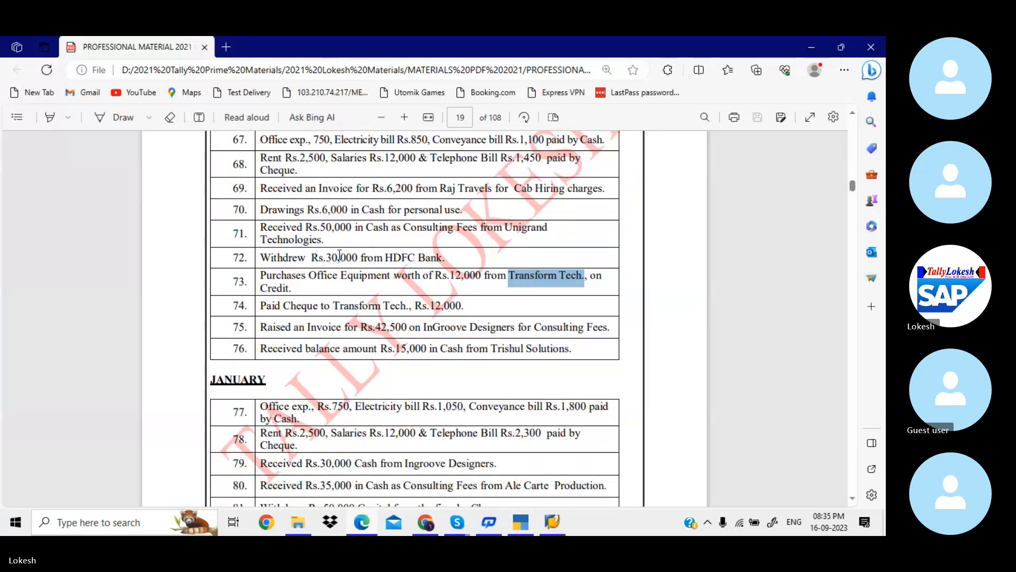
scroll(340, 255, down, 3)
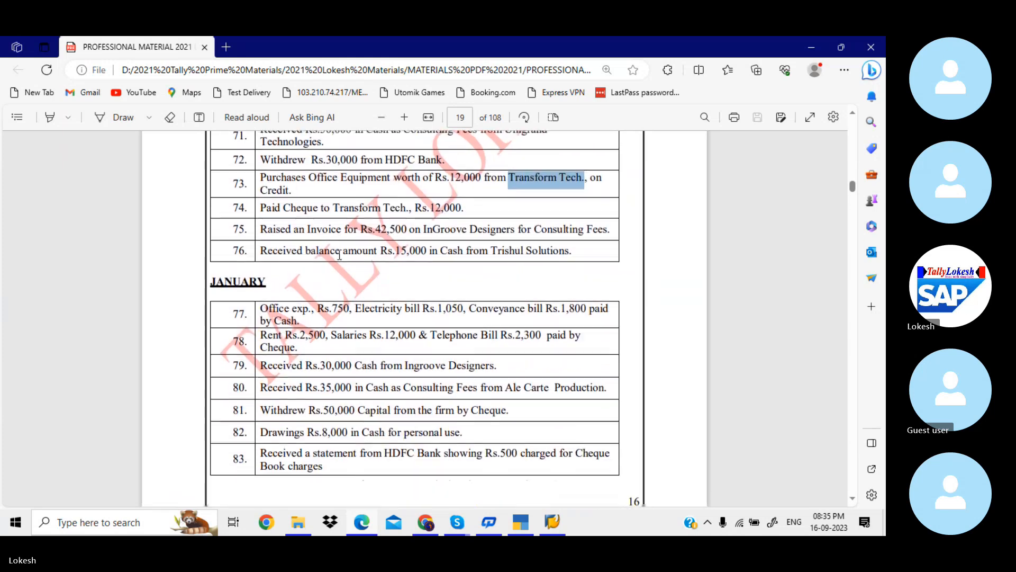
scroll(340, 254, down, 2)
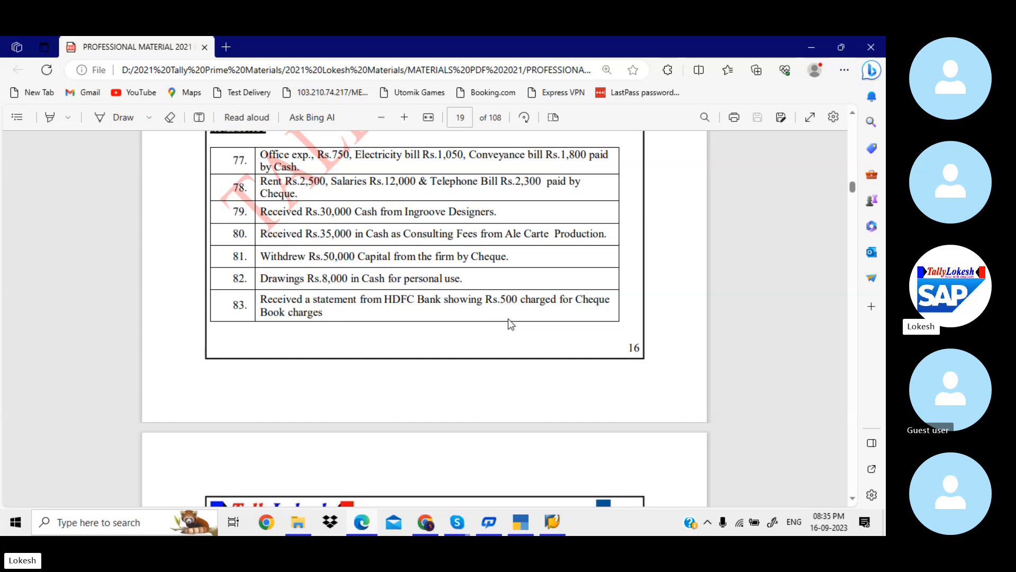
scroll(508, 318, up, 1)
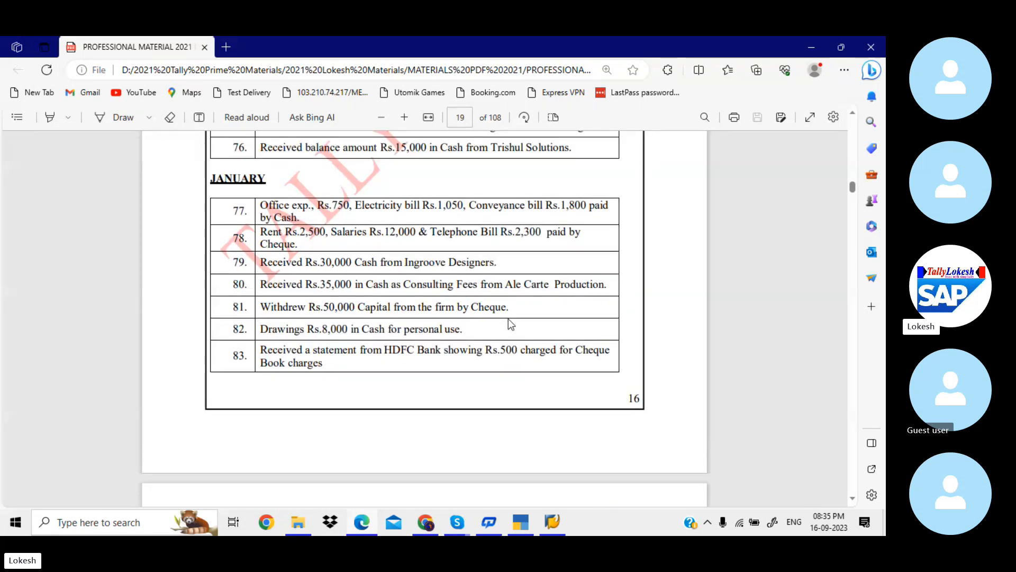
click(524, 523)
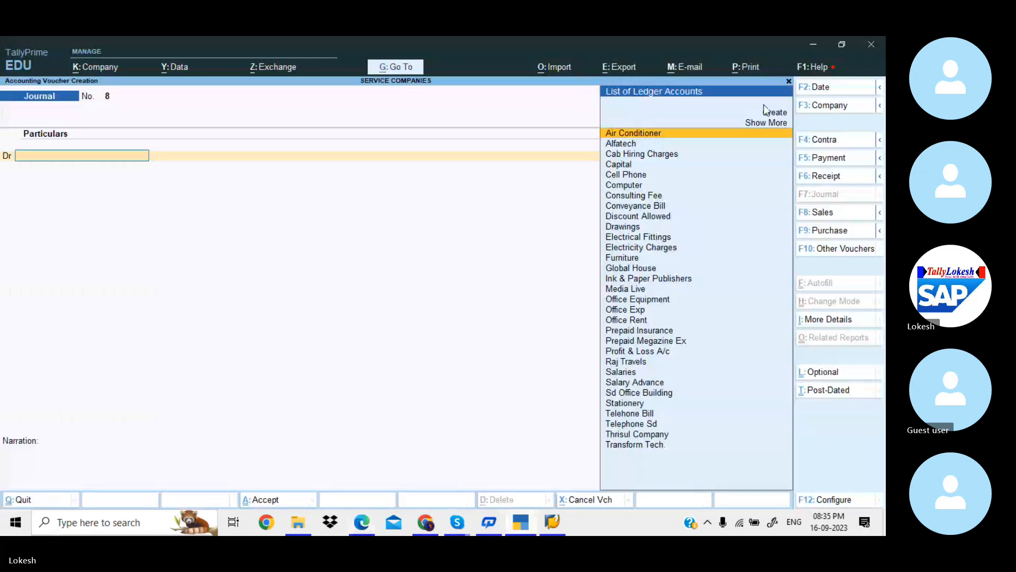
click(822, 165)
Create a Bank Charges ledger under Indirect Expenses for the payment voucher's debit line.
key(alt+c)
text(B)
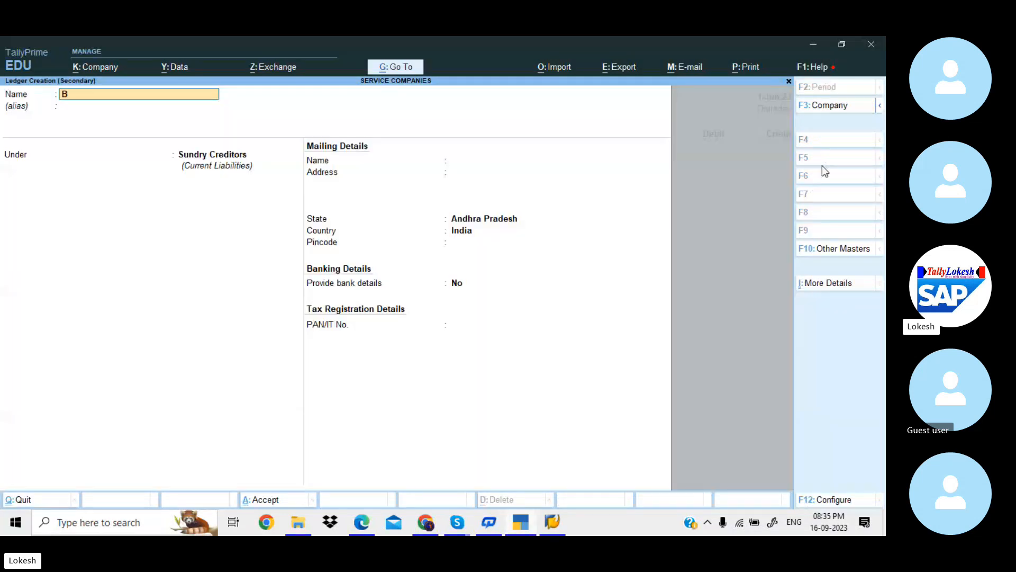
text(ank Charges)
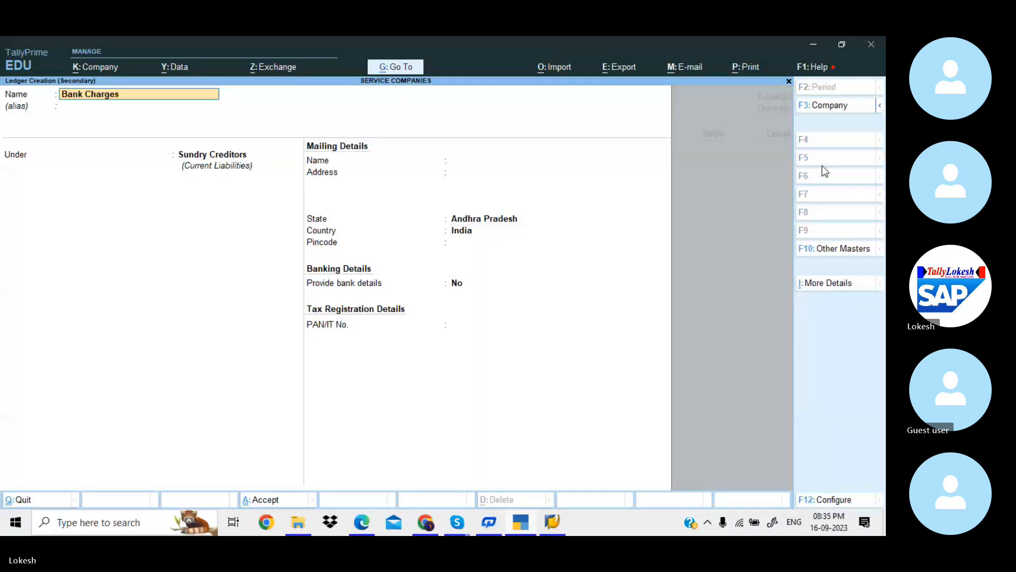
key(Return)
key(Return)
text(Ind)
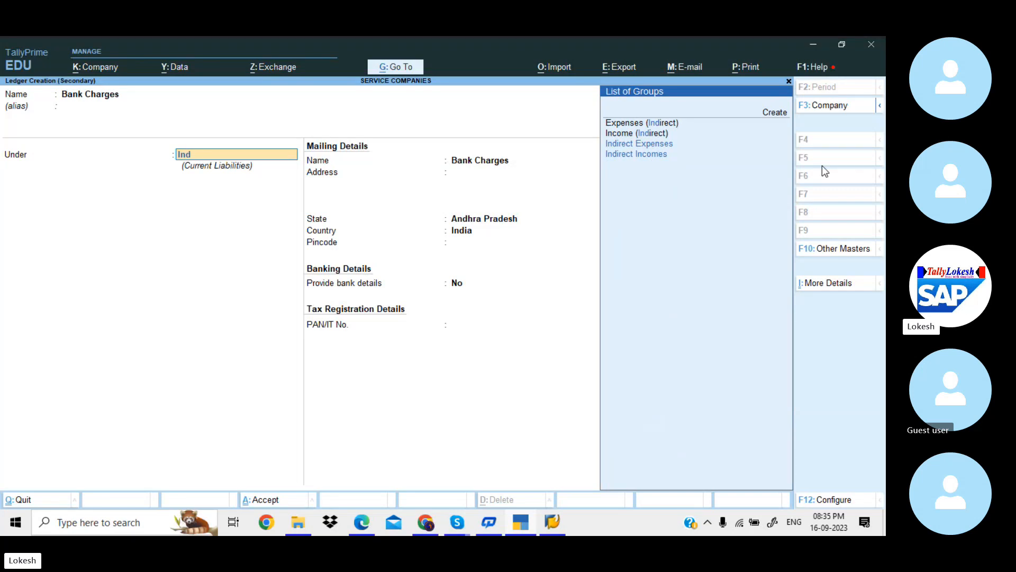
key(ctrl+a)
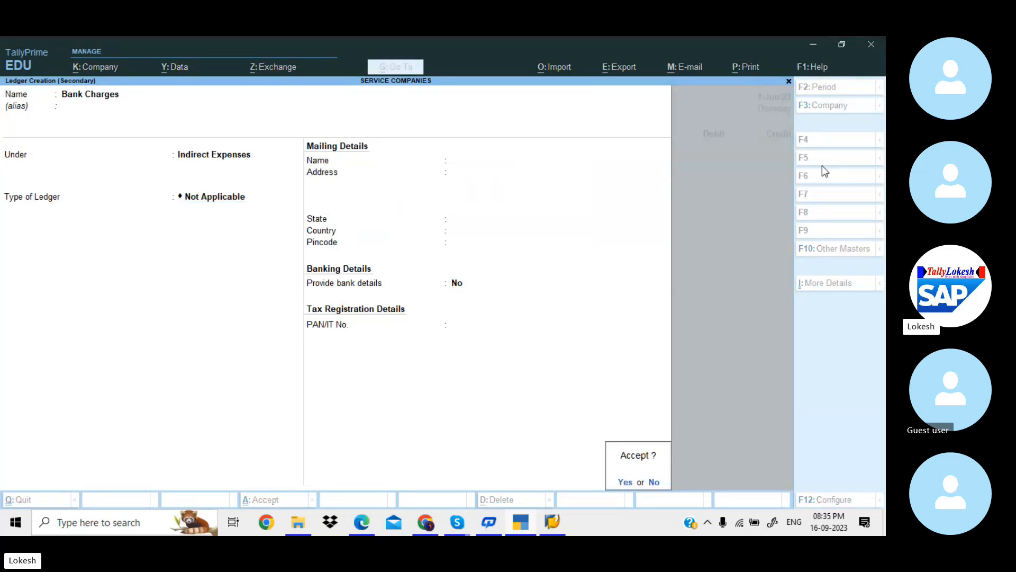
Debit Bank Charges with 500 and credit Hdfc Bank with the same amount, keeping the default cheque allocation.
text(500)
key(Return)
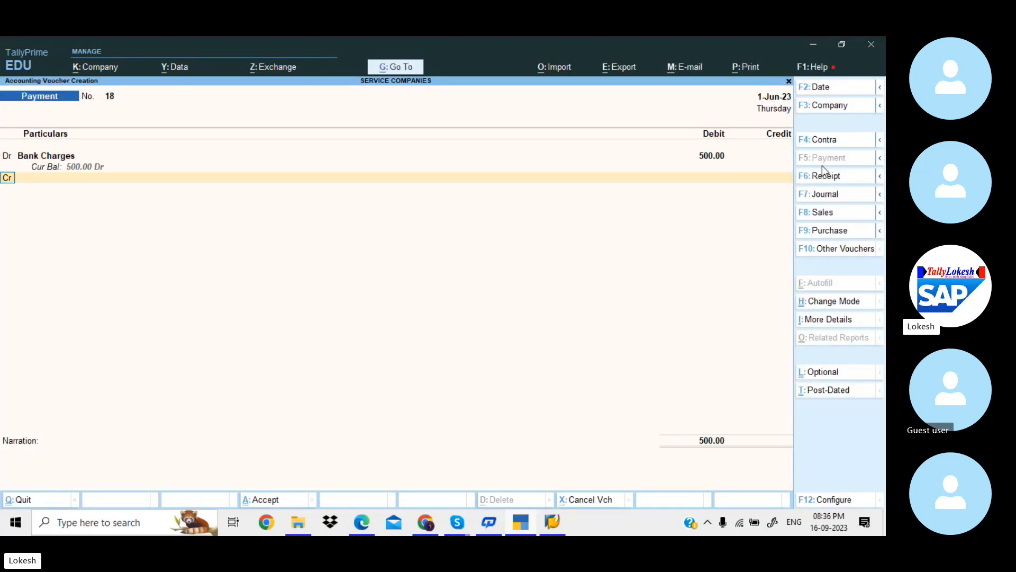
text(hd)
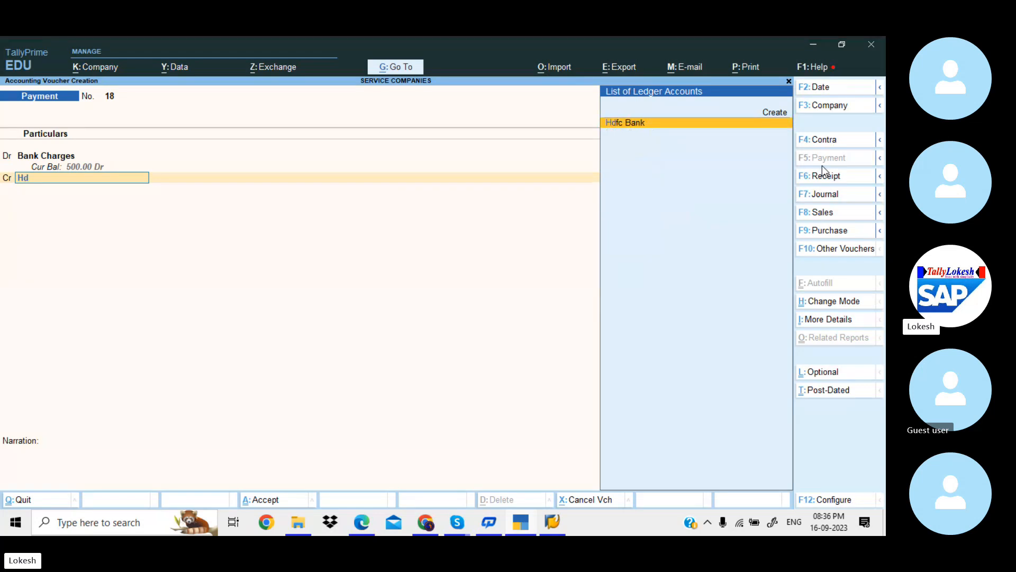
key(Return)
key(Return)
key(Return)
key(Return)
key(Return)
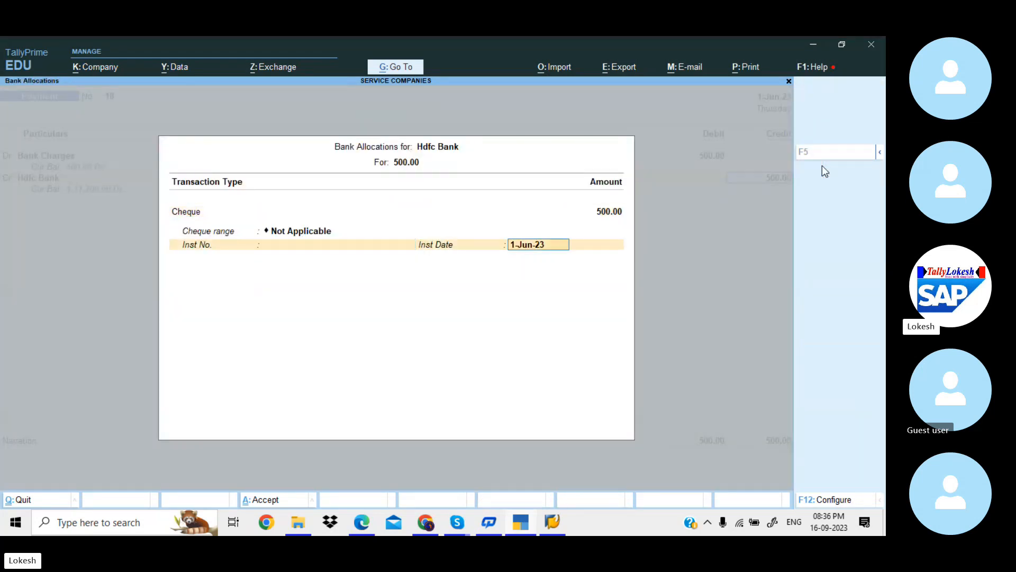
key(Return)
Recheck entry 83 in the exercise PDF and save the payment voucher without narration.
key(alt+Tab)
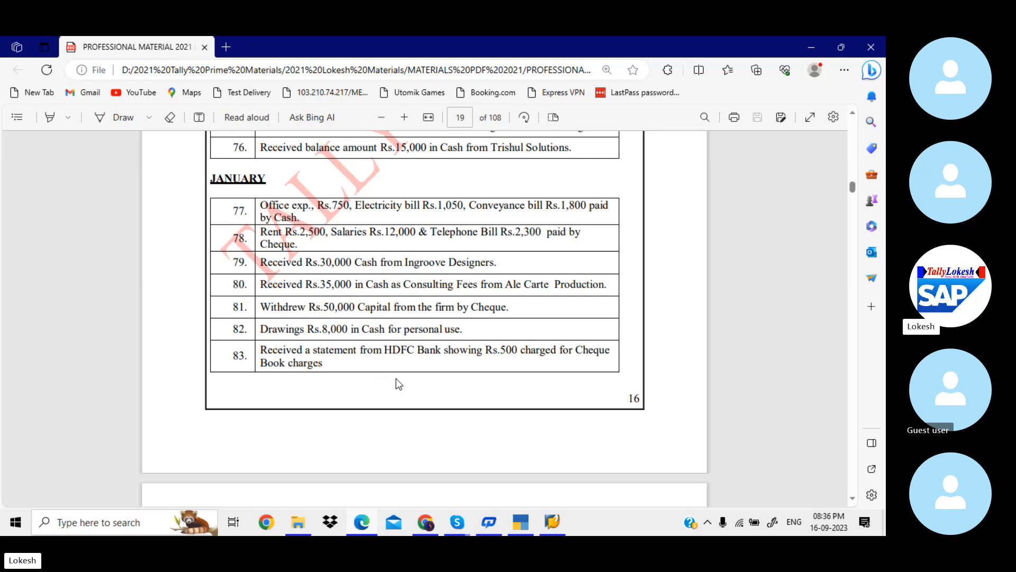
click(523, 522)
key(Return)
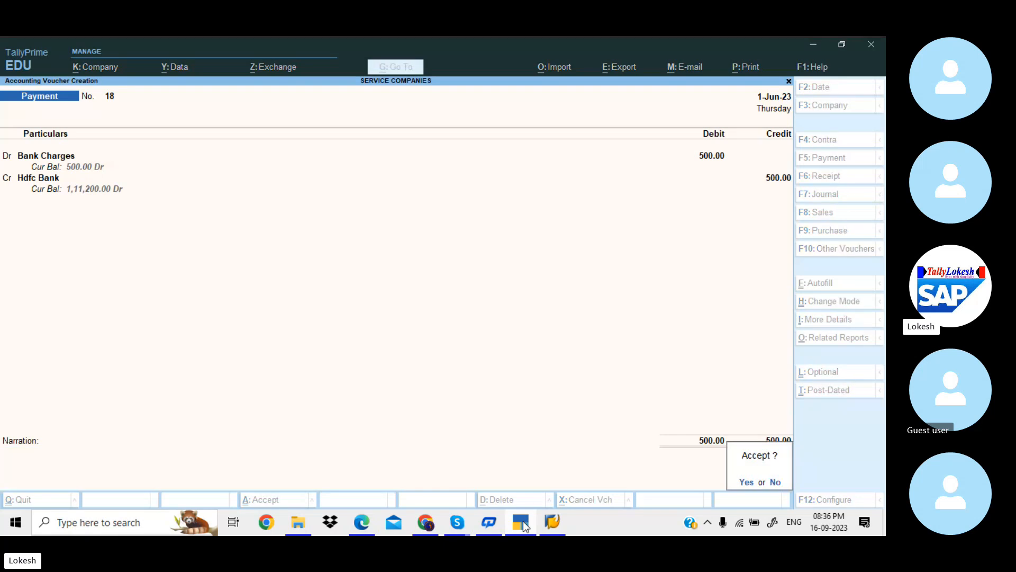
key(Return)
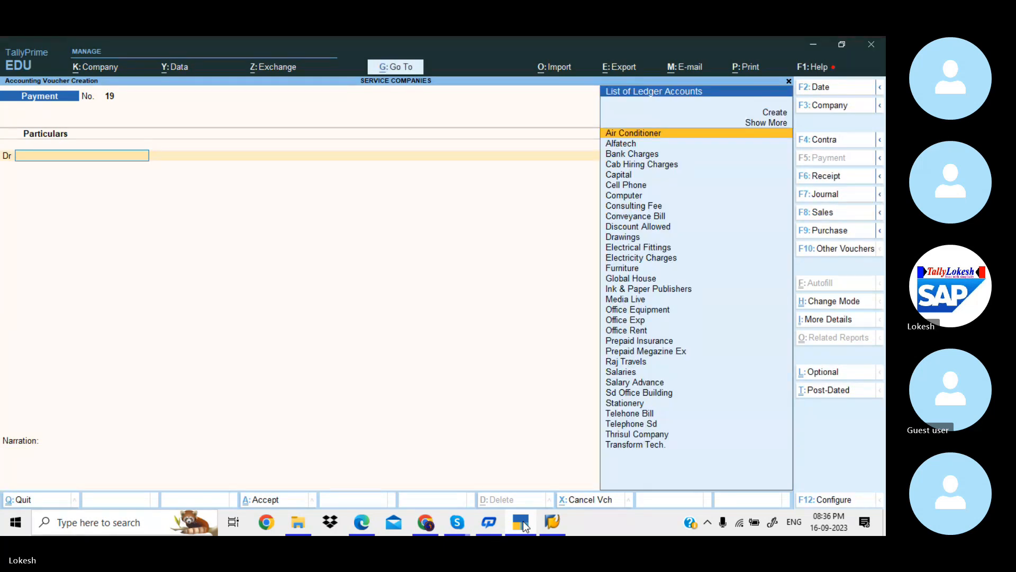
Look over the February entries in the exercise PDF and return to the last January entries, up to 83.
key(alt+Tab)
key(Page_Down)
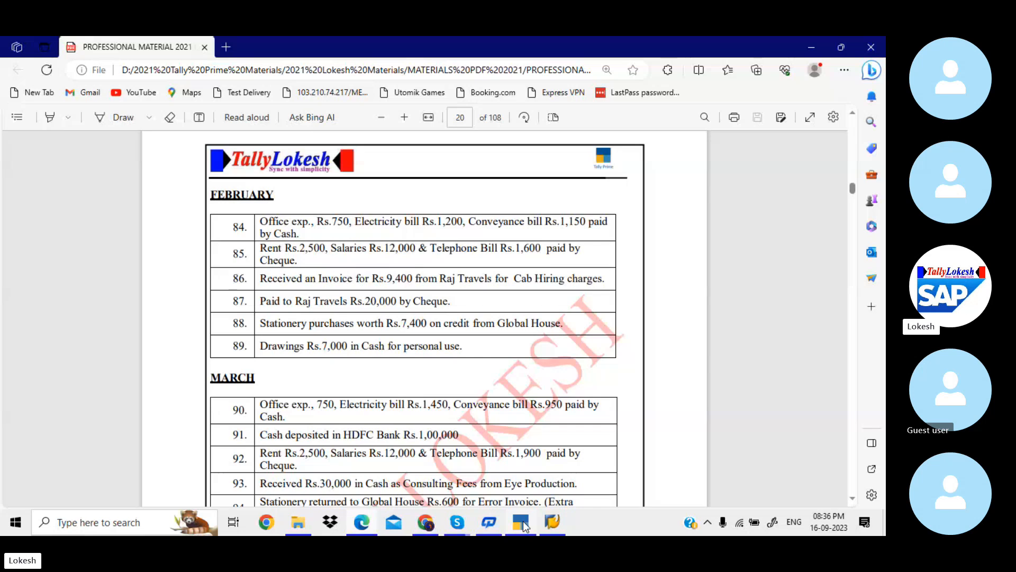
key(Up)
key(Up)
key(Up)
key(Up)
key(Up)
key(Up)
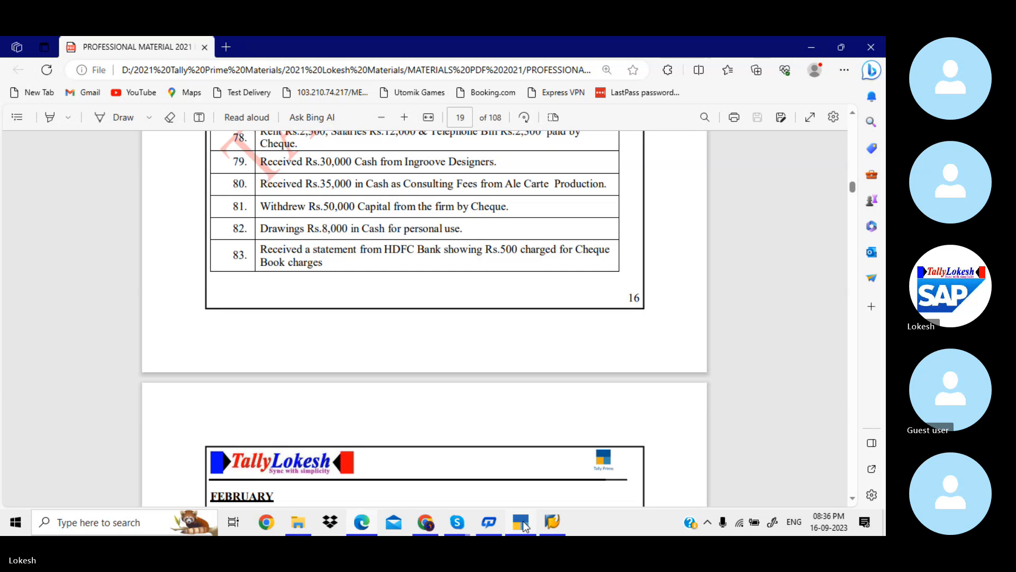
key(Down)
key(Down)
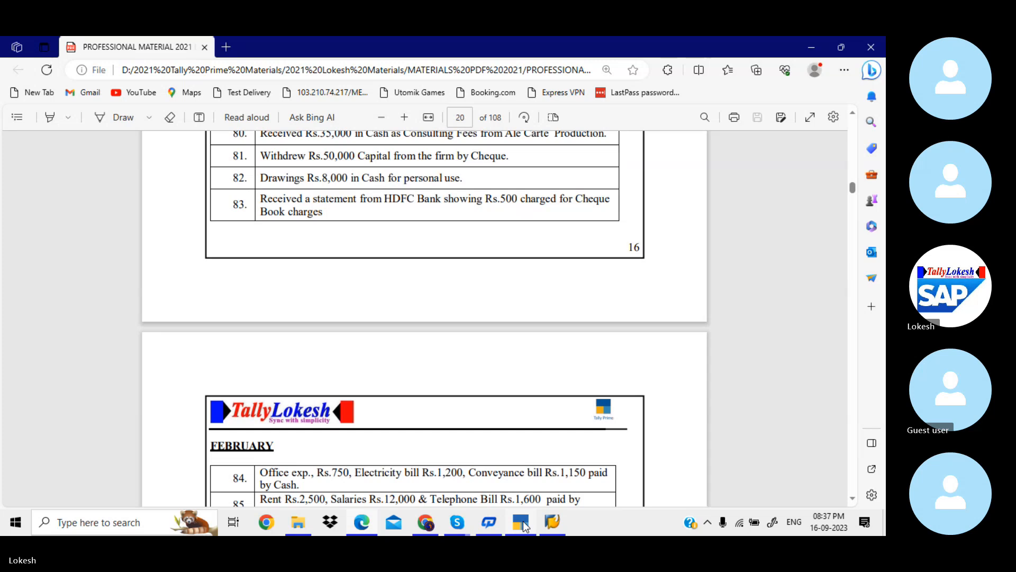
Read through the February and March entries 84 to 96 in the exercise PDF, including the stationery return in entry 94.
key(Down)
key(Down)
key(Down)
key(Down)
key(Down)
key(Down)
key(Down)
key(Down)
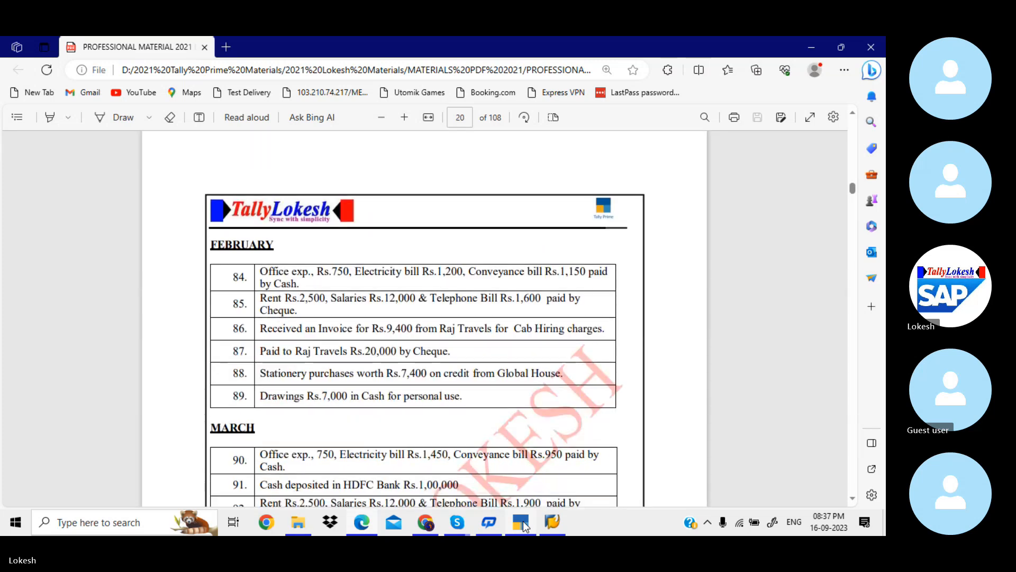
key(Down)
key(Down)
key(Up)
key(Up)
key(Up)
key(Up)
key(Up)
key(Up)
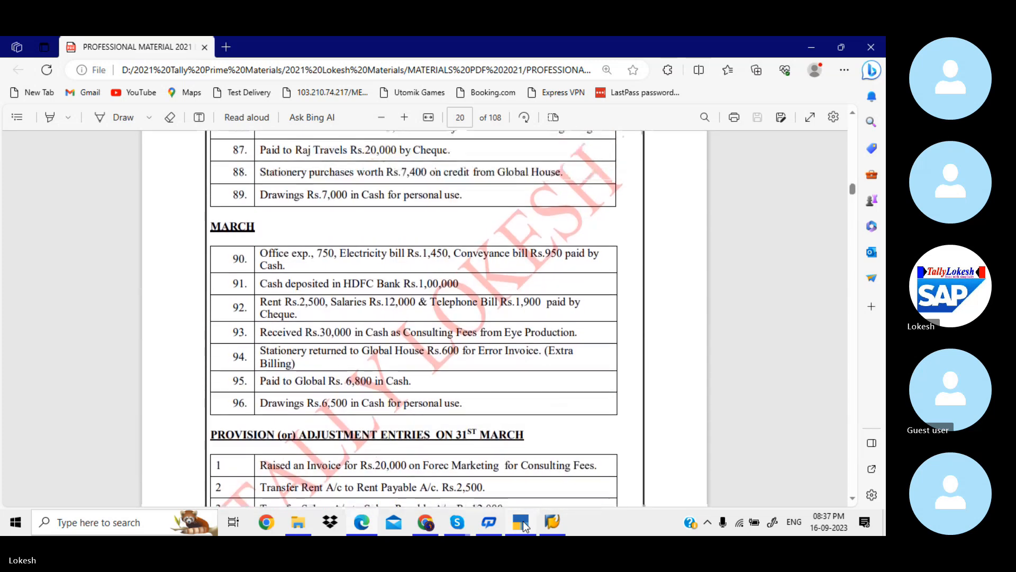
key(Up)
key(Up)
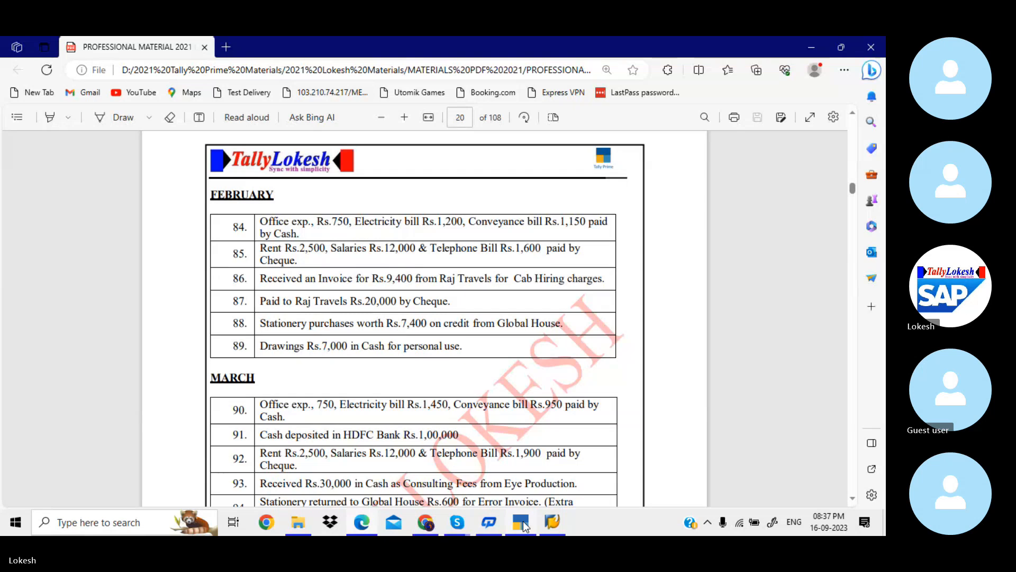
key(Up)
key(Up)
key(Down)
key(Down)
key(Down)
key(Down)
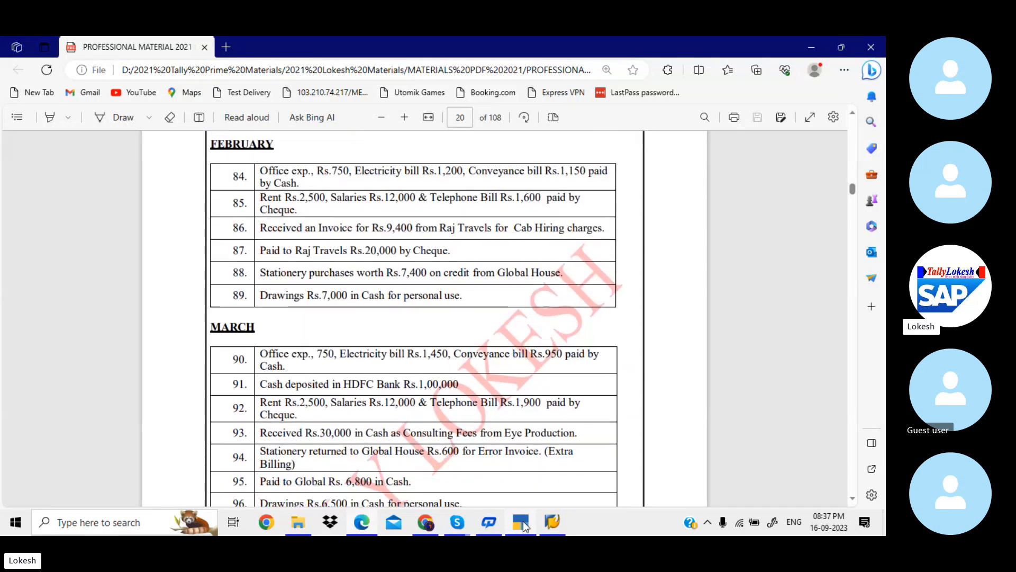
key(Down)
key(Down)
key(Down)
key(Down)
key(Down)
key(Down)
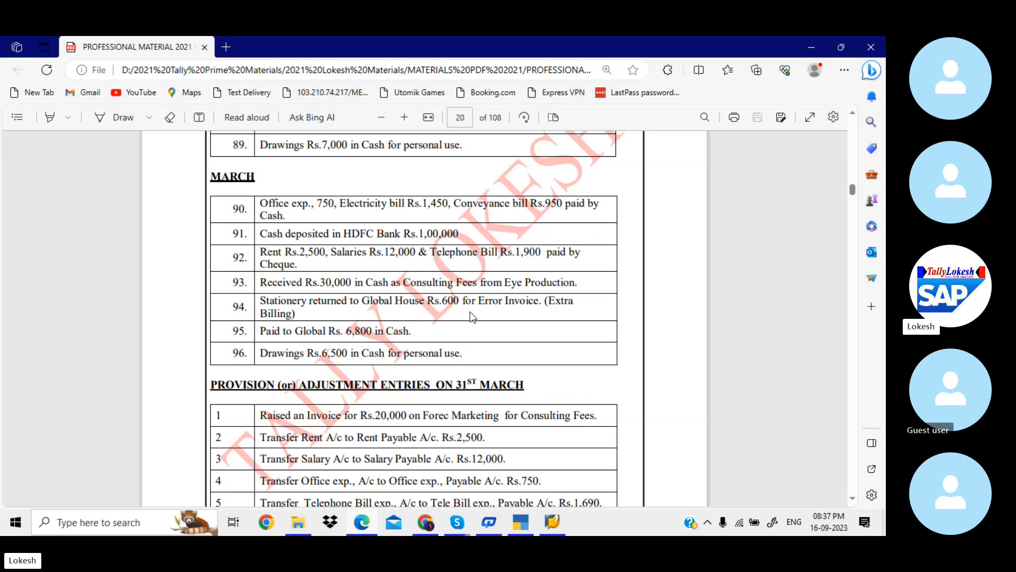
Start a journal voucher in TallyPrime for the stationery return and debit Global House with 600.
key(alt+Tab)
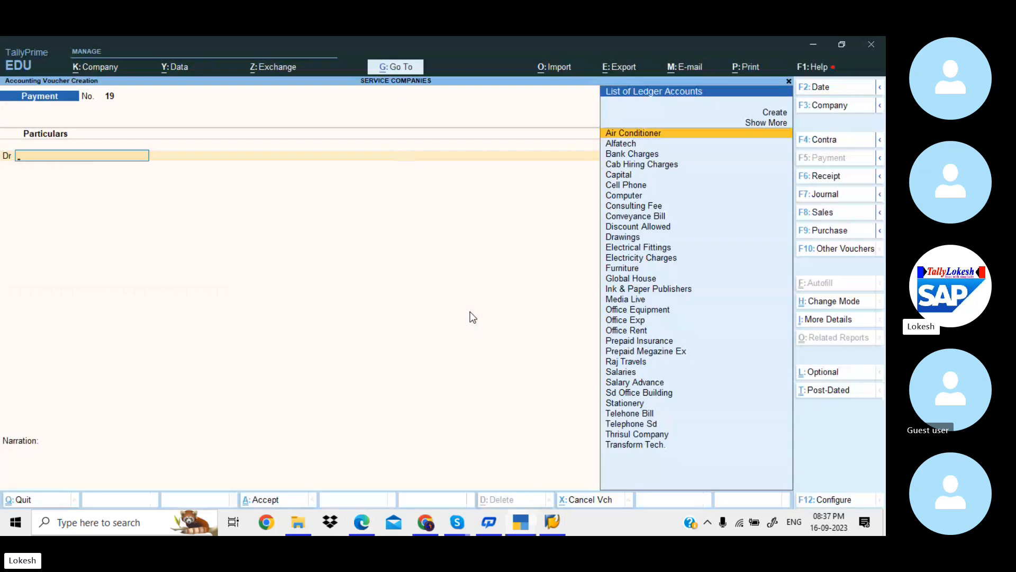
click(834, 192)
text(gl)
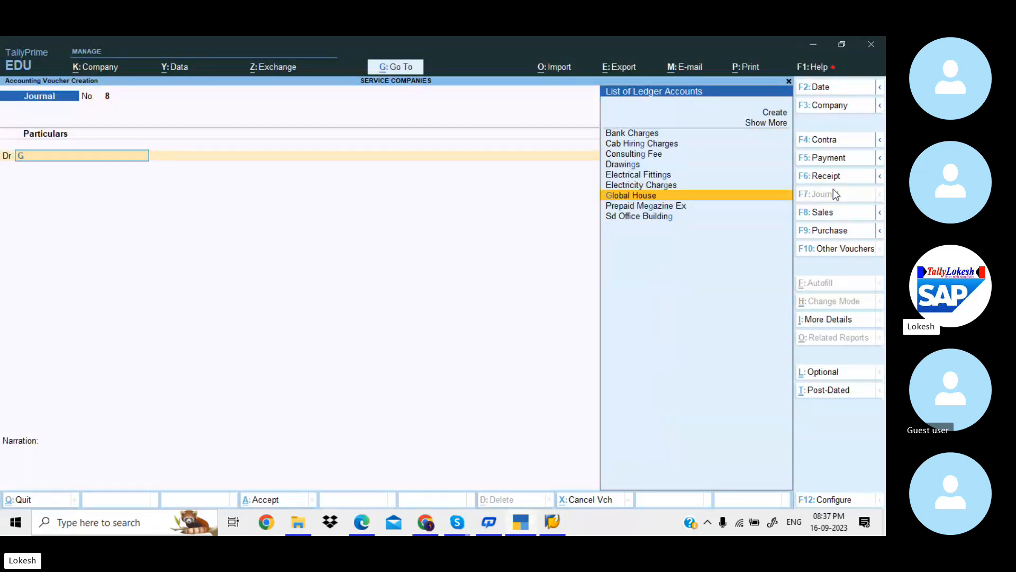
key(Return)
text(600)
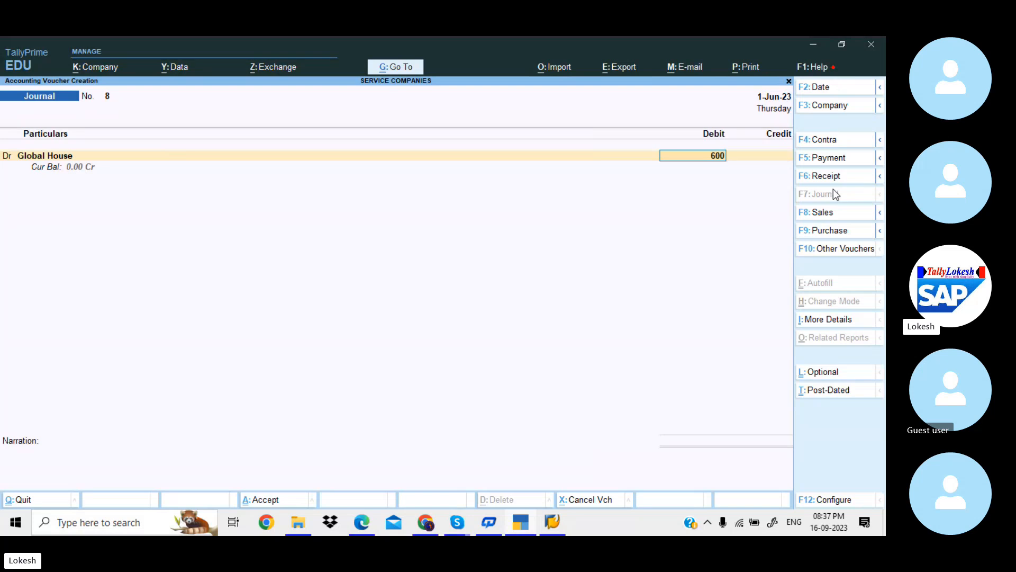
key(Return)
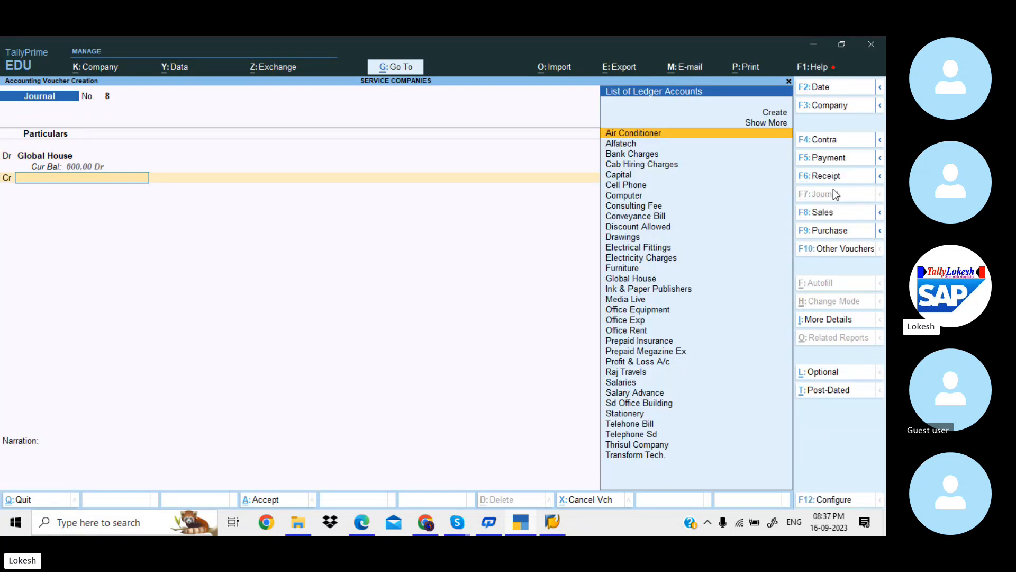
Recheck PDF entry 94, credit Stationery with 600 and save the journal voucher without narration.
key(alt+Tab)
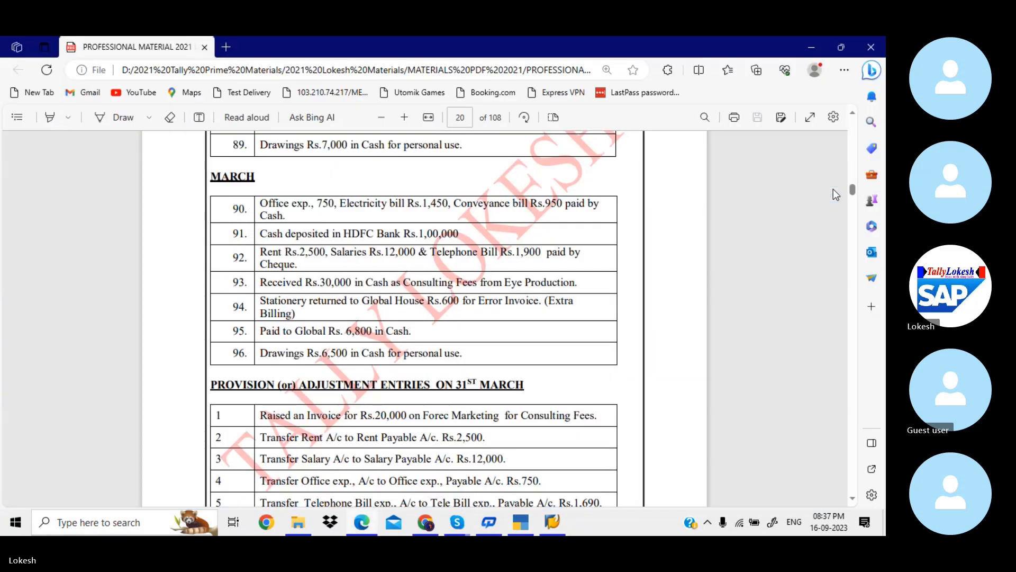
key(alt+Tab)
text(St)
key(Return)
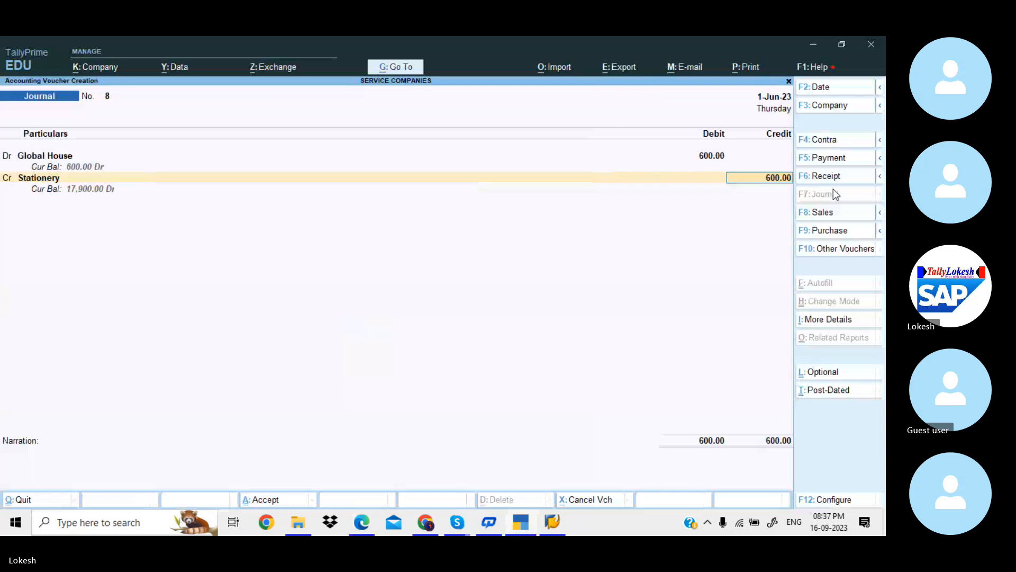
key(Return)
key(Return)
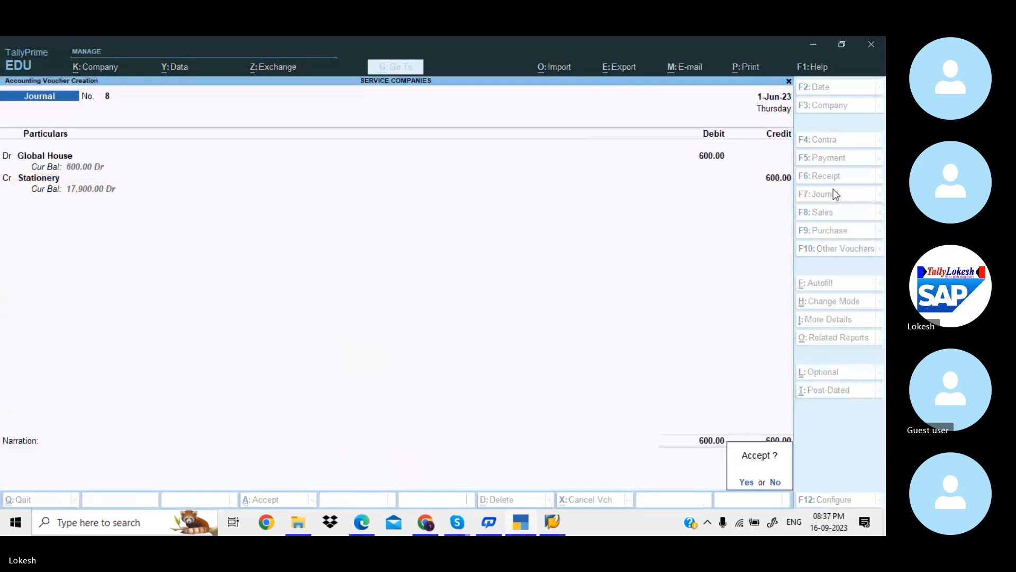
key(Return)
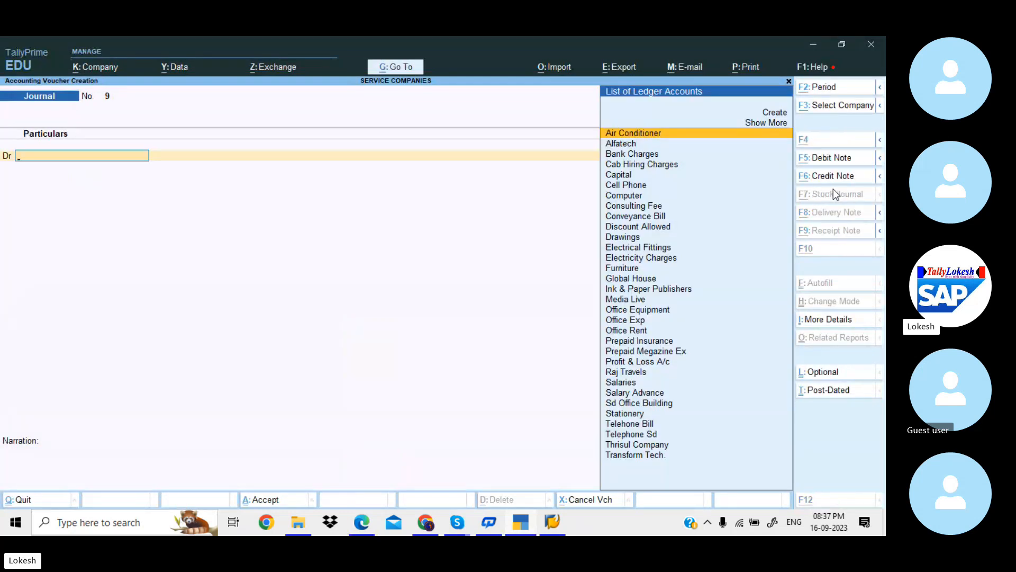
Look over the 31st March provision or adjustment entries and the depreciation entries in the exercise PDF.
key(alt+Tab)
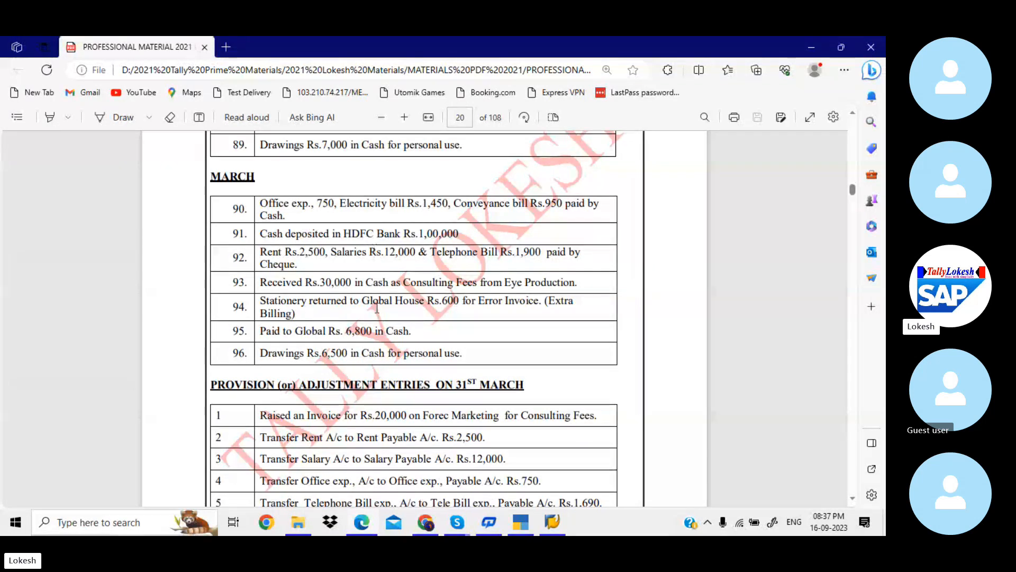
scroll(377, 309, down, 3)
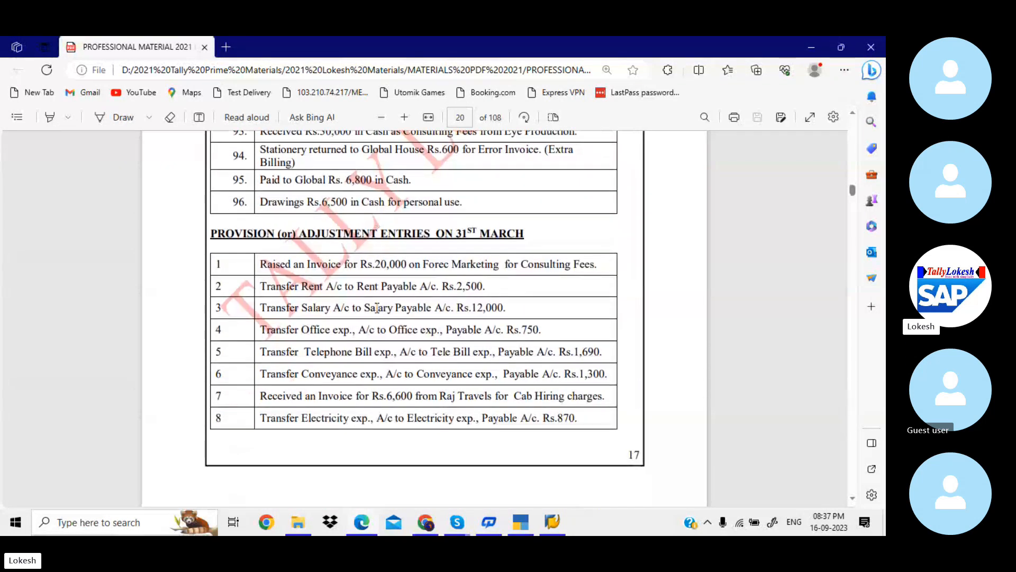
scroll(377, 308, down, 8)
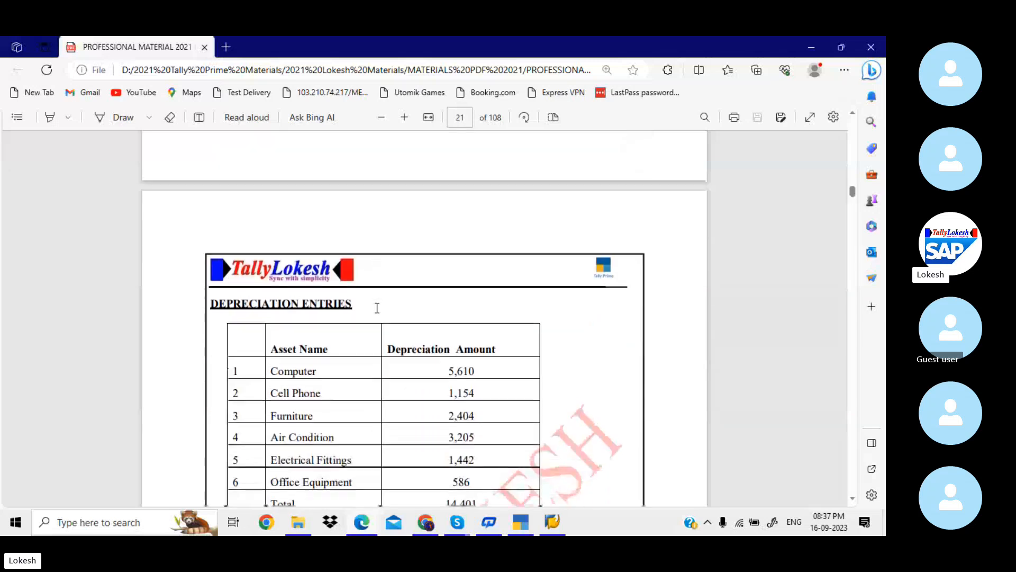
Read the prepaid expenses and other adjustment entries in the exercise PDF, and look back over the February, March and provision entries.
scroll(377, 308, down, 4)
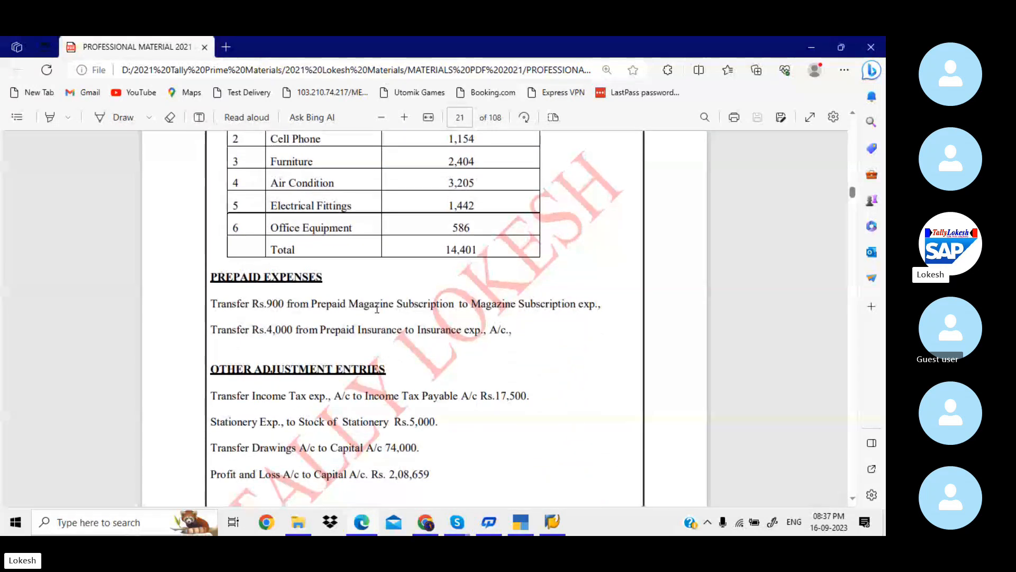
scroll(377, 308, down, 1)
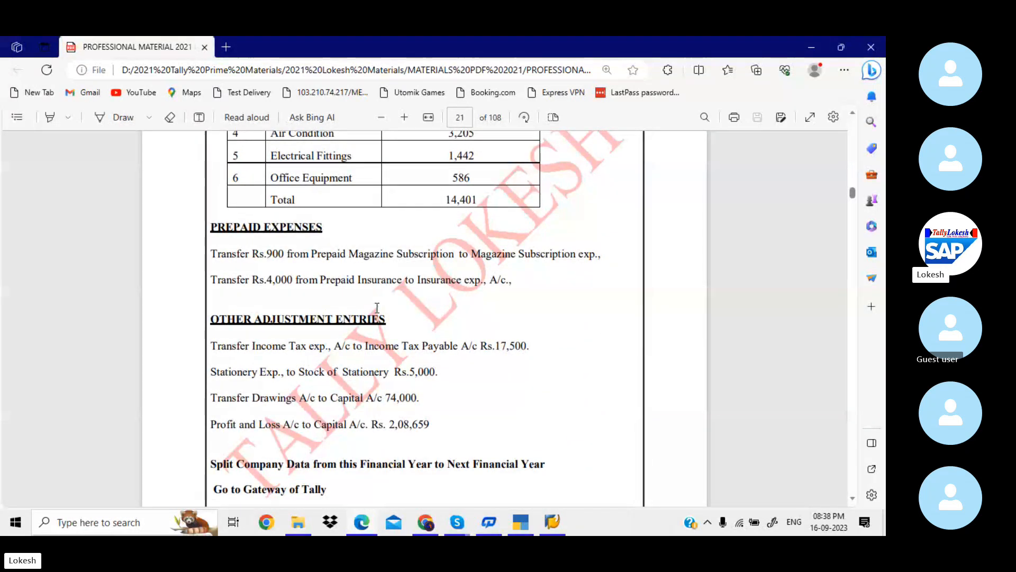
drag(419, 398, 295, 324)
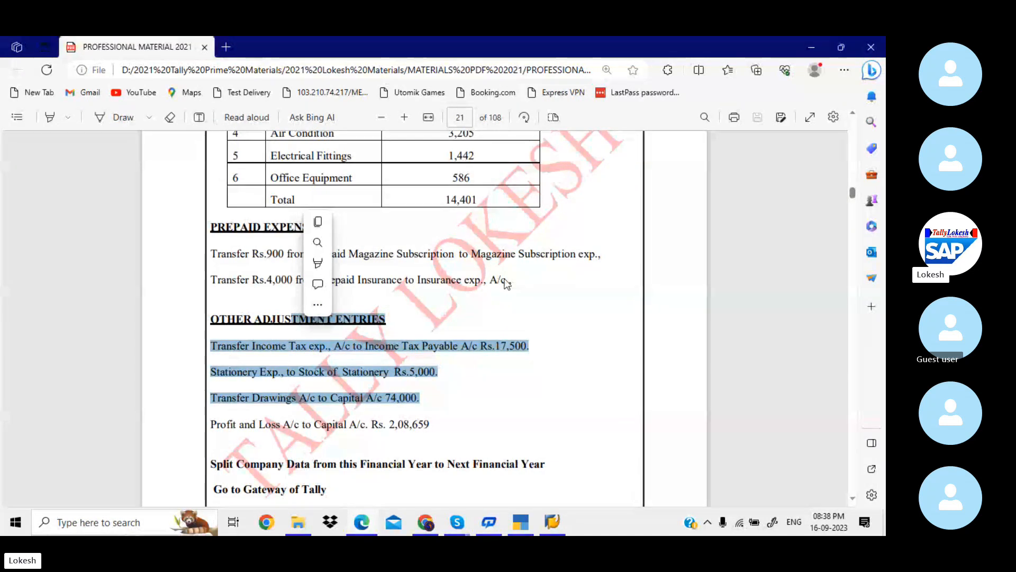
click(520, 284)
scroll(520, 285, up, 1)
scroll(520, 288, up, 10)
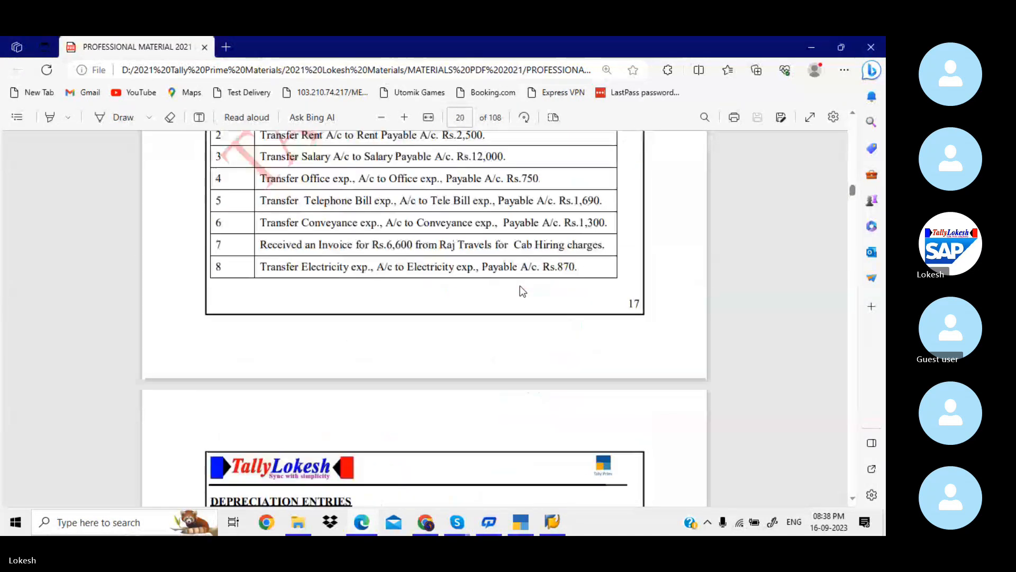
scroll(521, 289, up, 3)
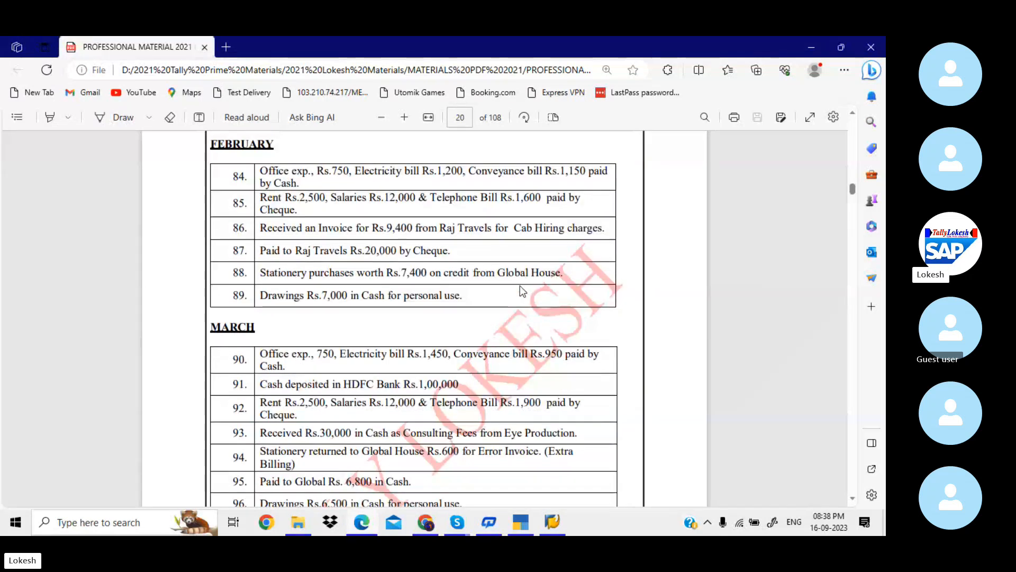
scroll(521, 288, down, 8)
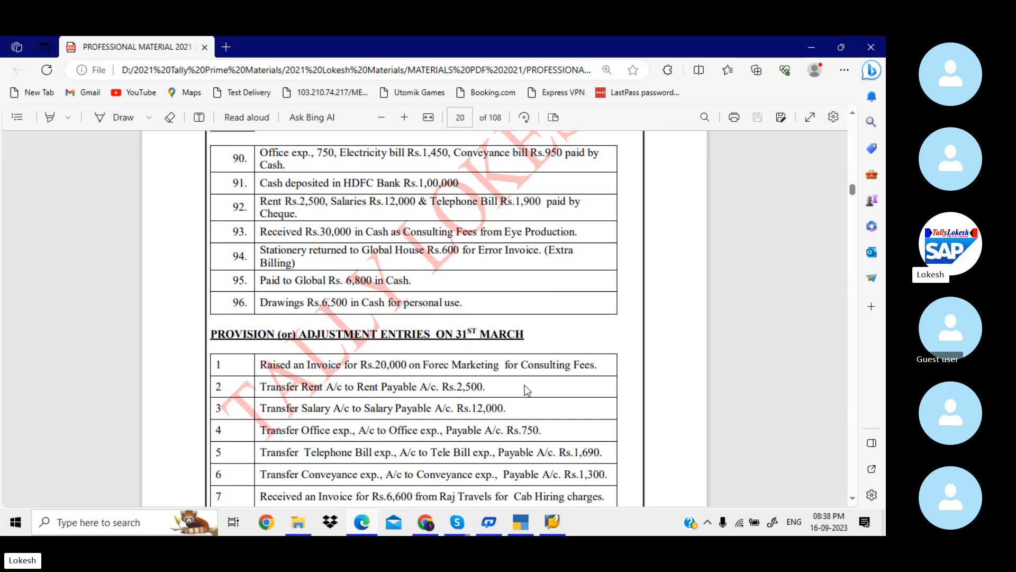
Quit the blank journal voucher in TallyPrime to return to the Gateway of Tally, and switch to the Skype call.
click(530, 517)
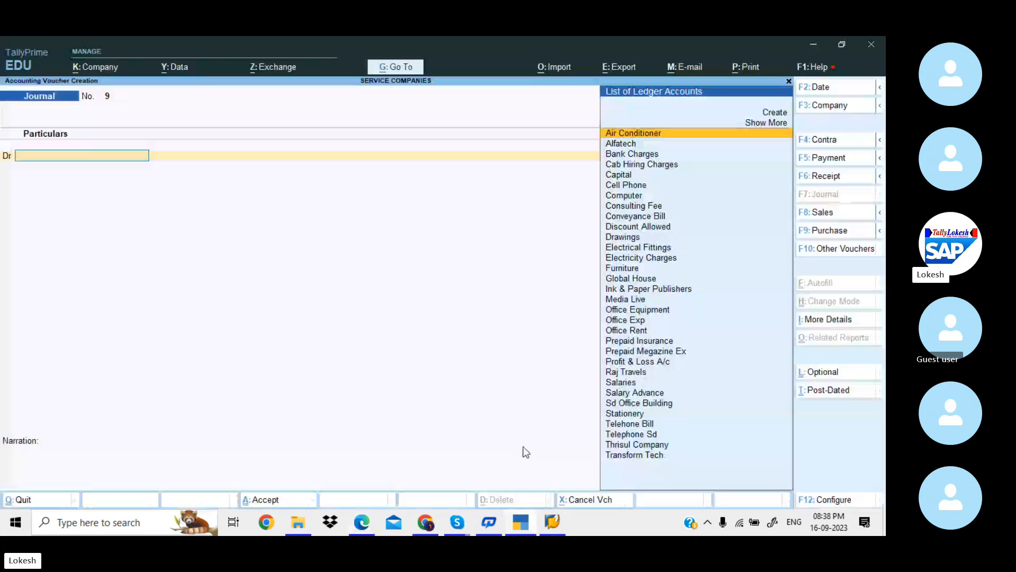
key(Escape)
key(y)
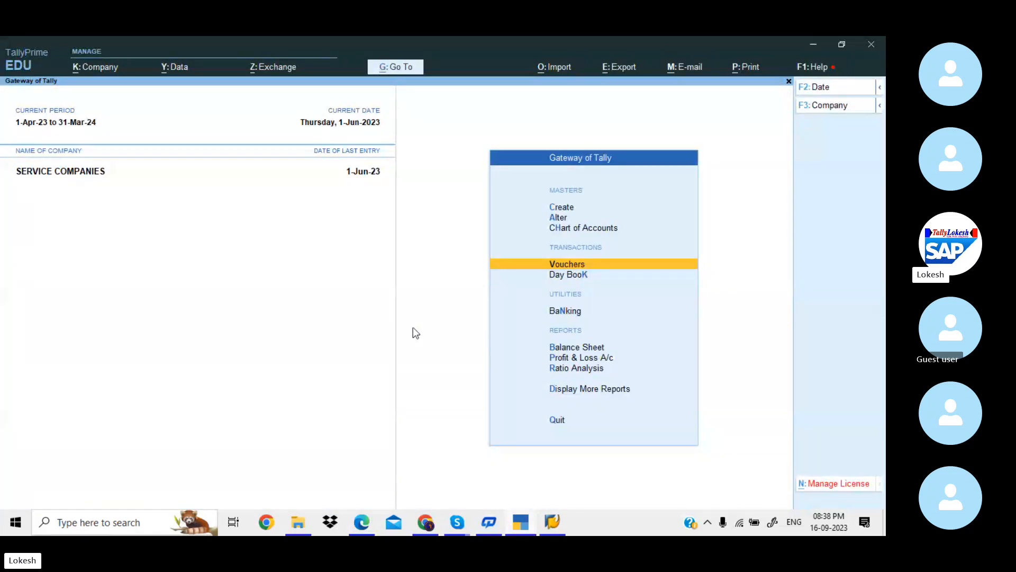
click(458, 523)
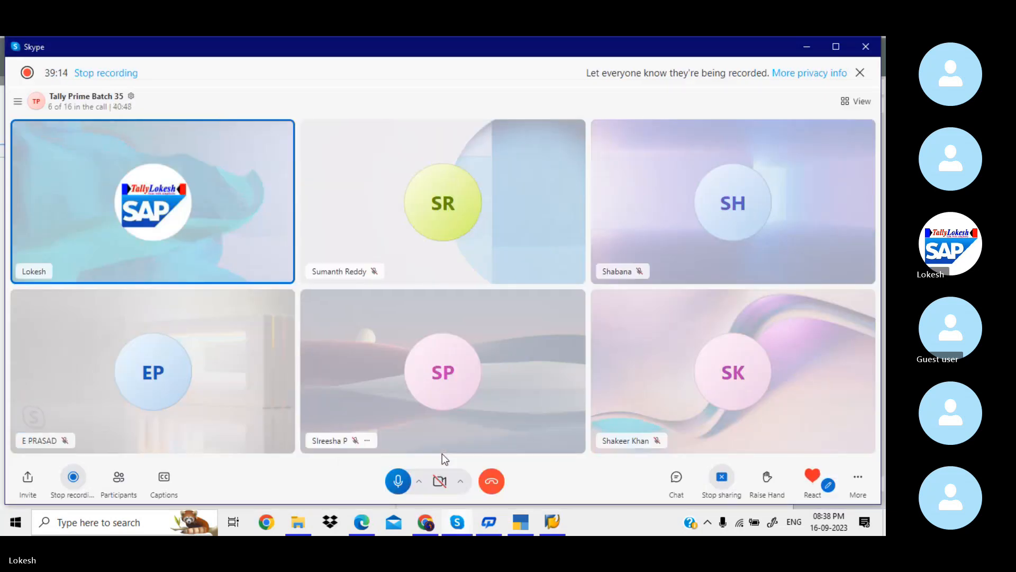